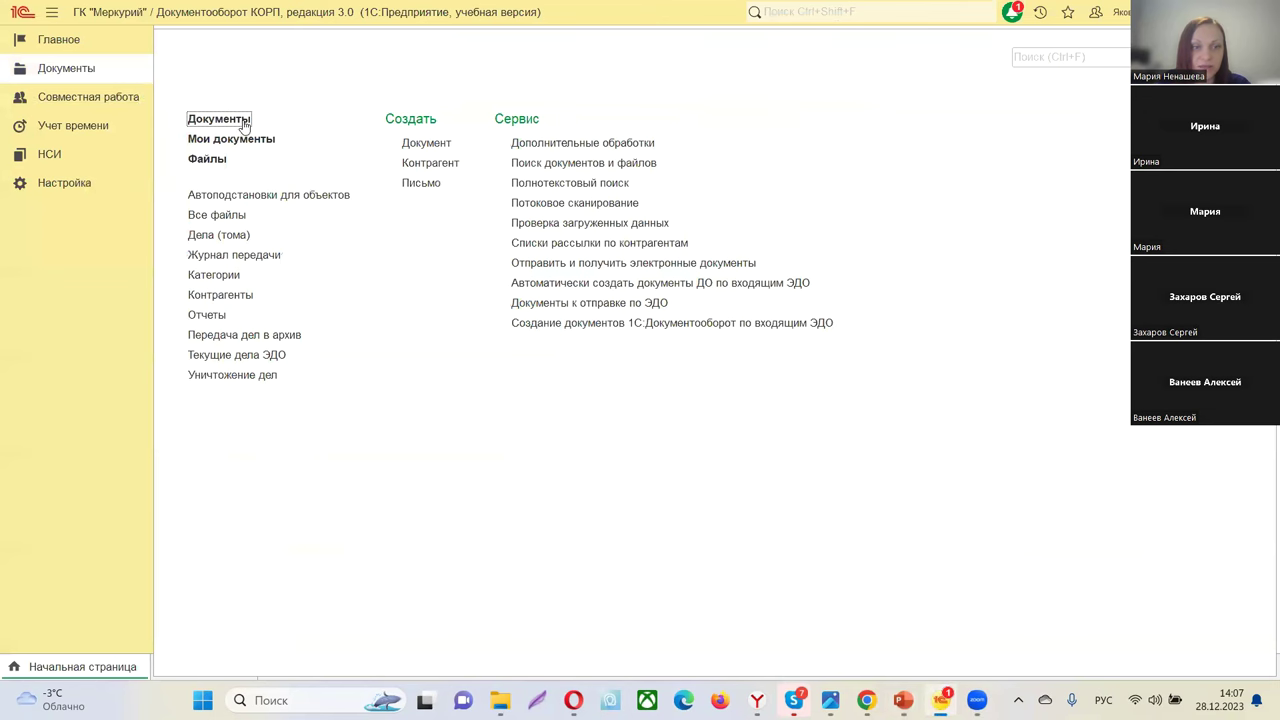
- Open the contract "Договор на реконструкцию холодного склада завода" and examine its processing stages, including the participants under "Согласование договора"
{"action": "left_click", "coordinate": [244, 118]}
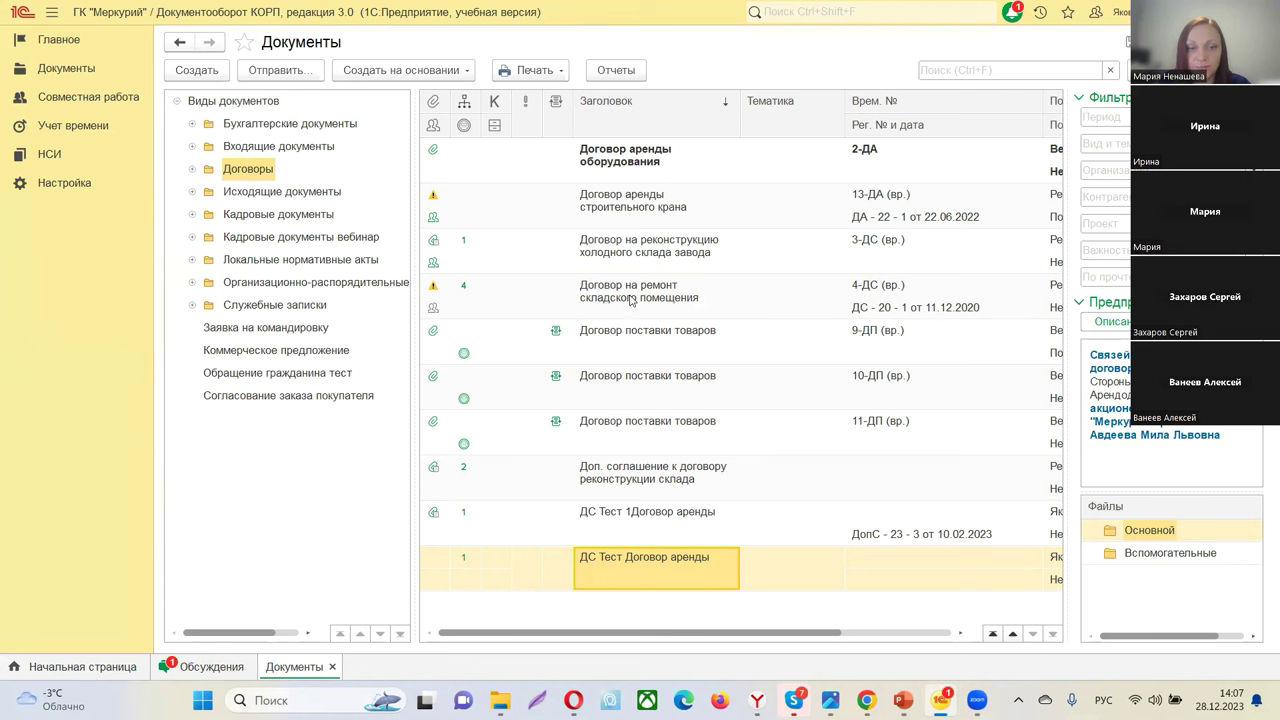
{"action": "left_click", "coordinate": [630, 256]}
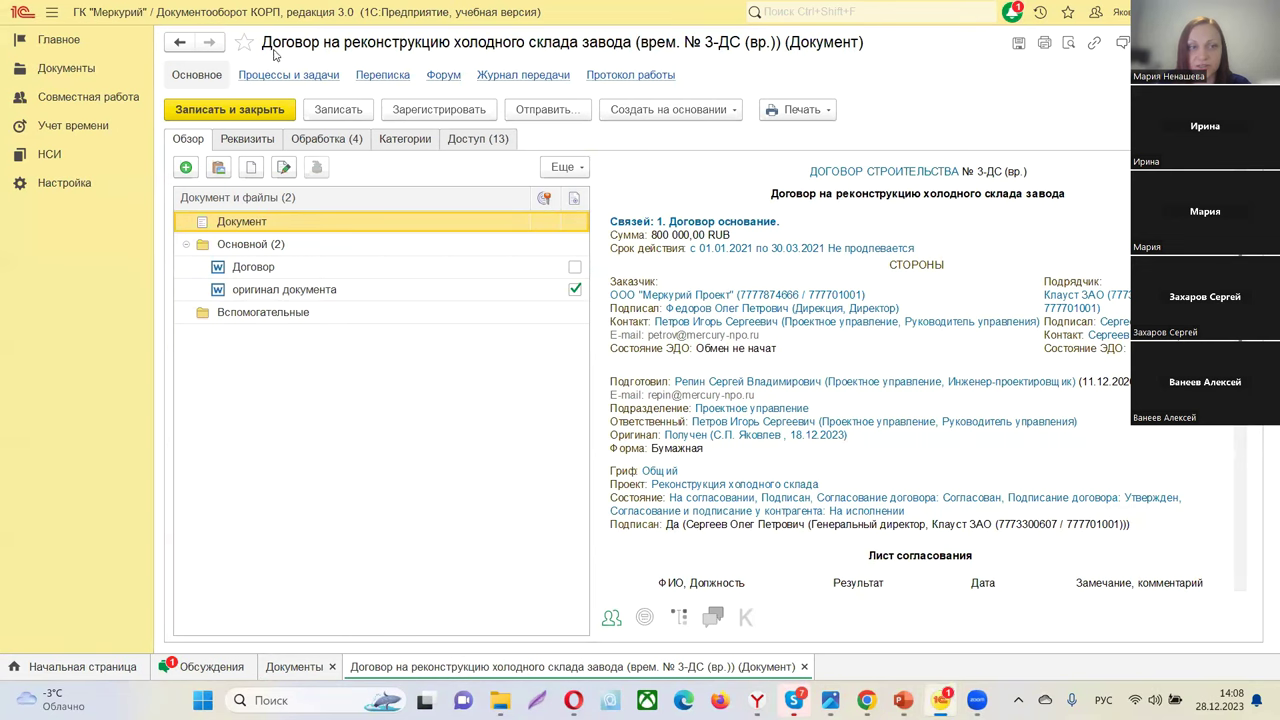
{"action": "left_click", "coordinate": [313, 140]}
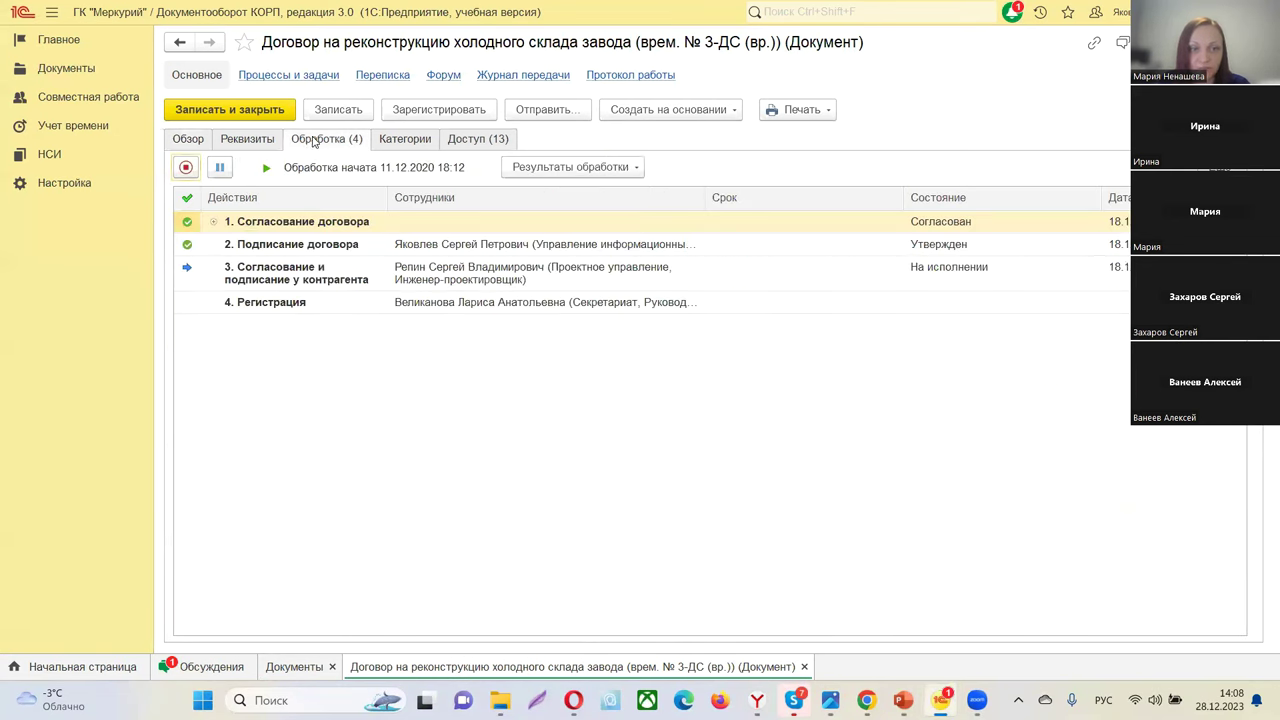
{"action": "left_click", "coordinate": [212, 222]}
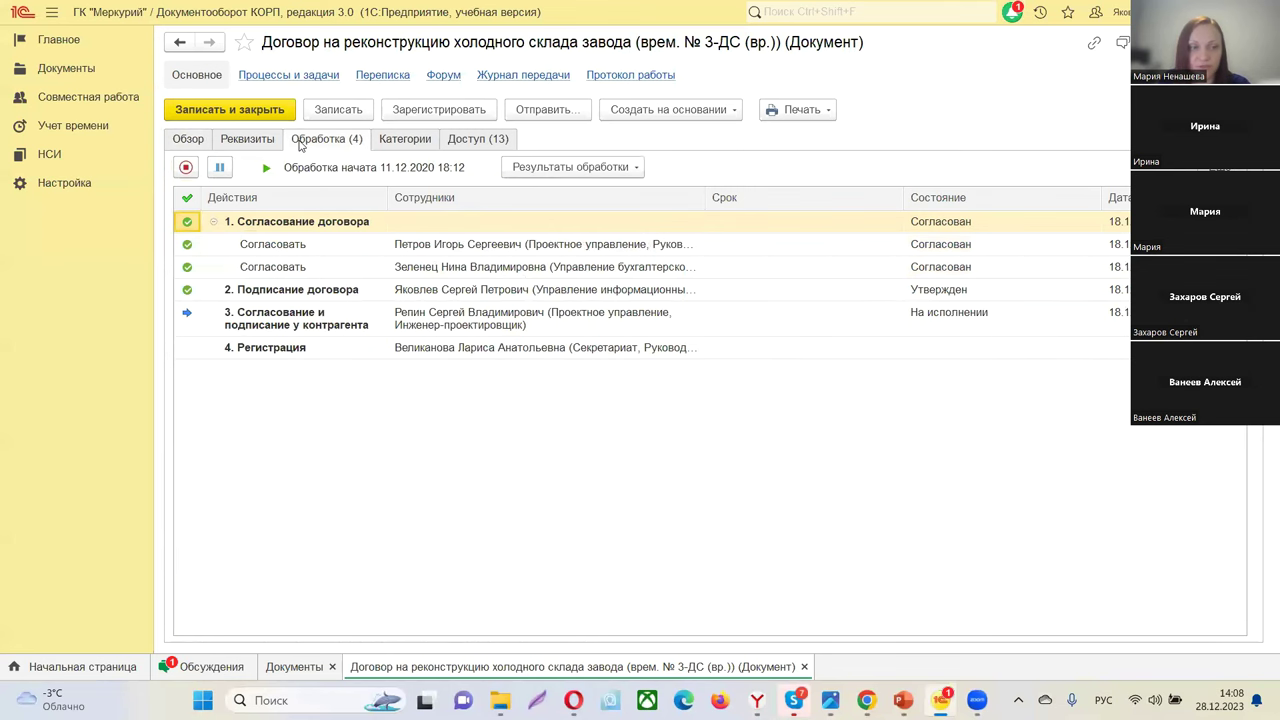
- Review the processing rules and the "Согласование" action settings of the document type "Согласование заказа покупателя", and close them without changes
{"action": "left_click", "coordinate": [49, 154]}
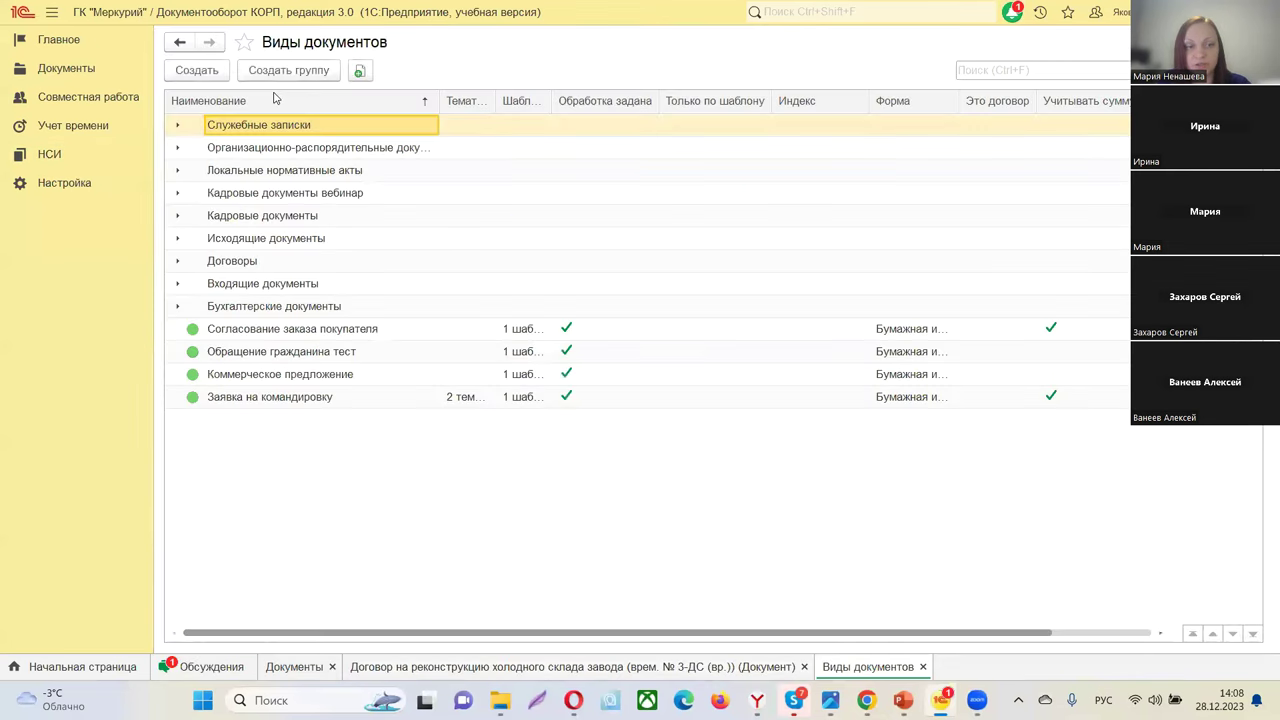
{"action": "left_click", "coordinate": [251, 337]}
{"action": "double_click", "coordinate": [281, 332]}
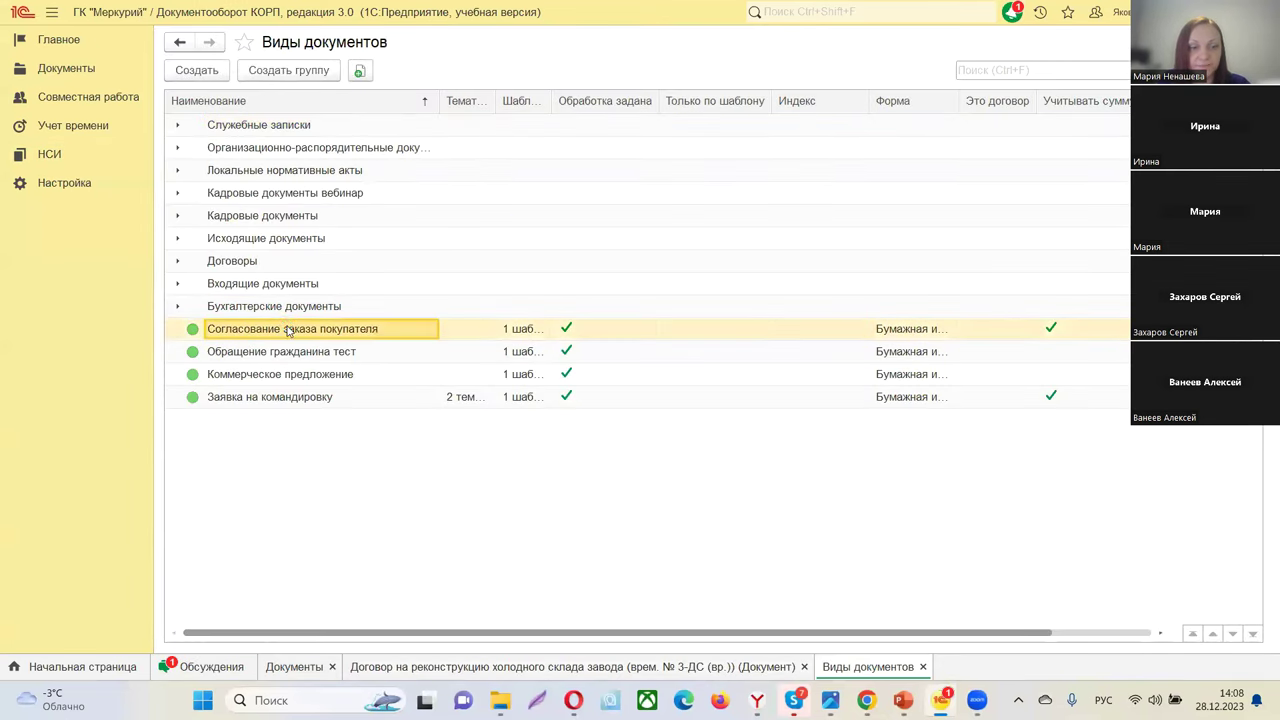
{"action": "left_click", "coordinate": [229, 232]}
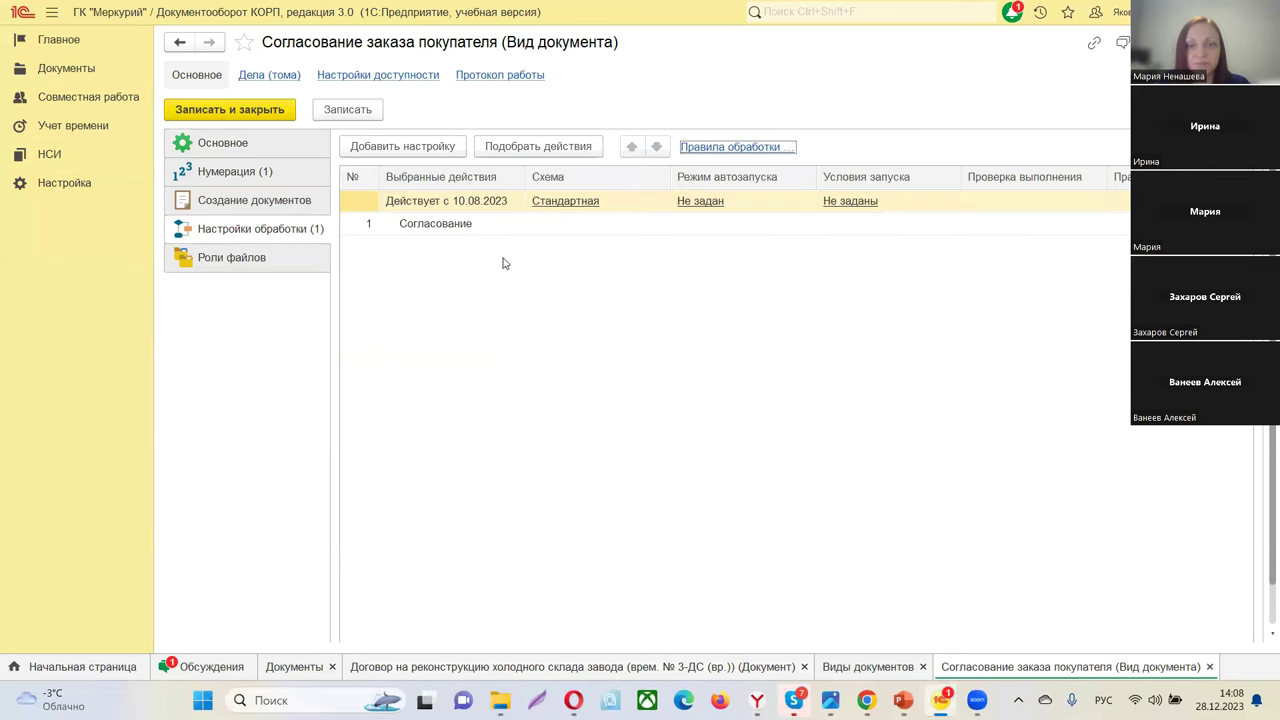
{"action": "left_click", "coordinate": [757, 146]}
{"action": "double_click", "coordinate": [774, 127]}
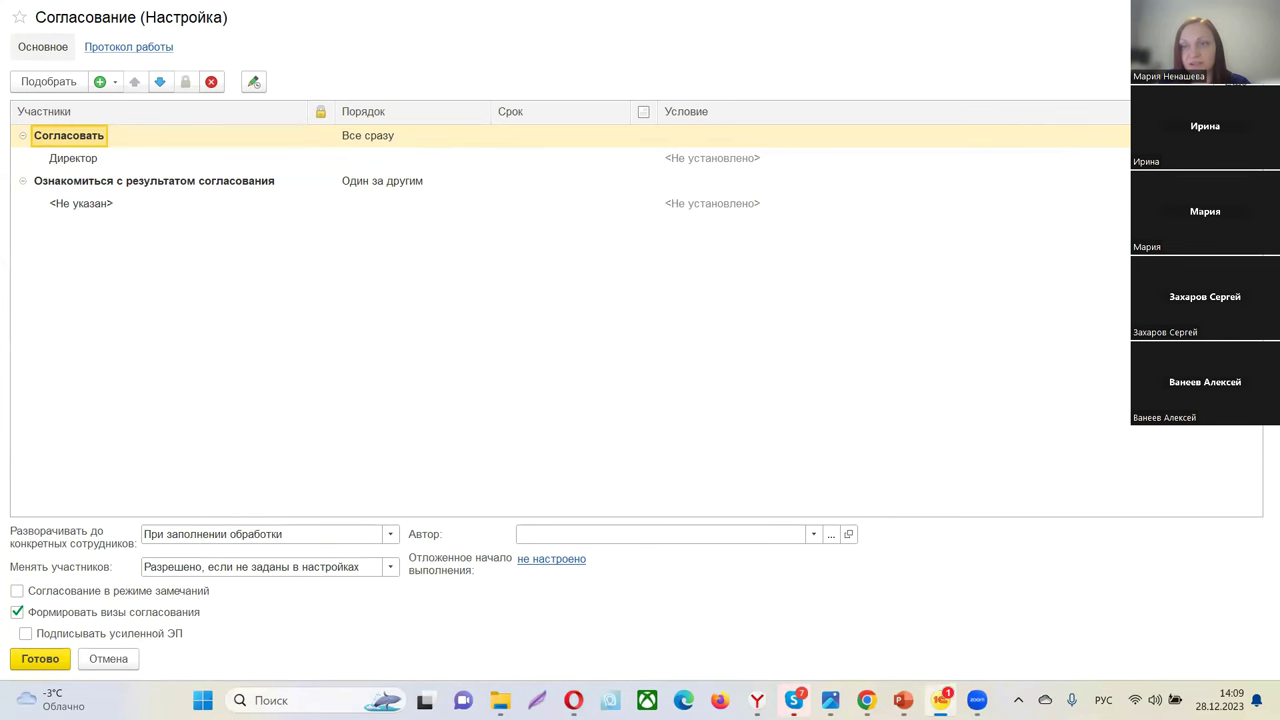
{"action": "key", "text": "Escape"}
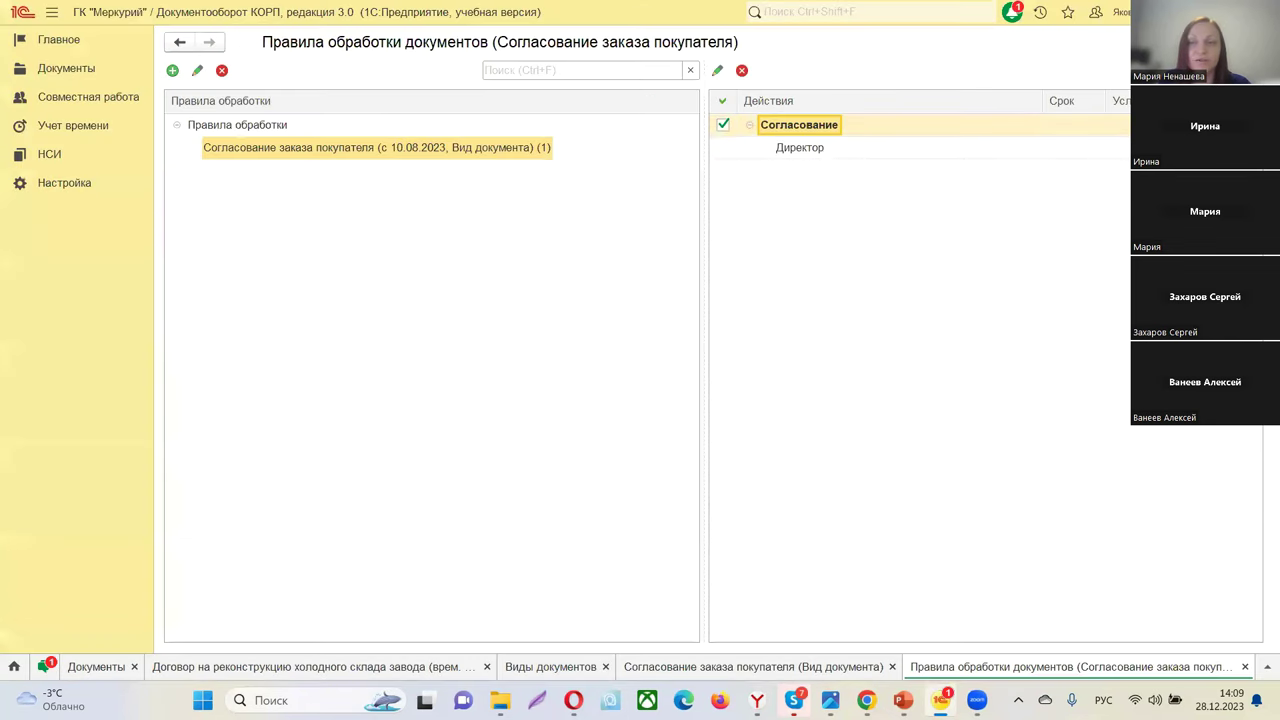
{"action": "key", "text": "Escape"}
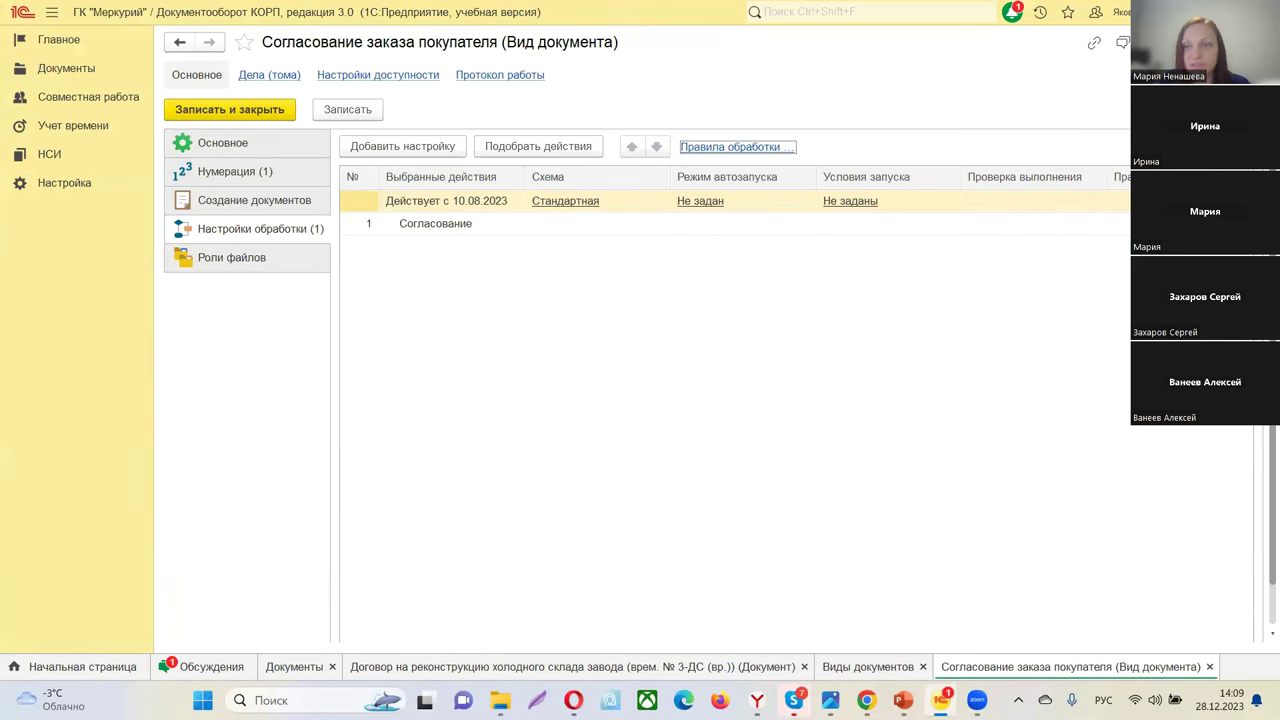
{"action": "key", "text": "Escape"}
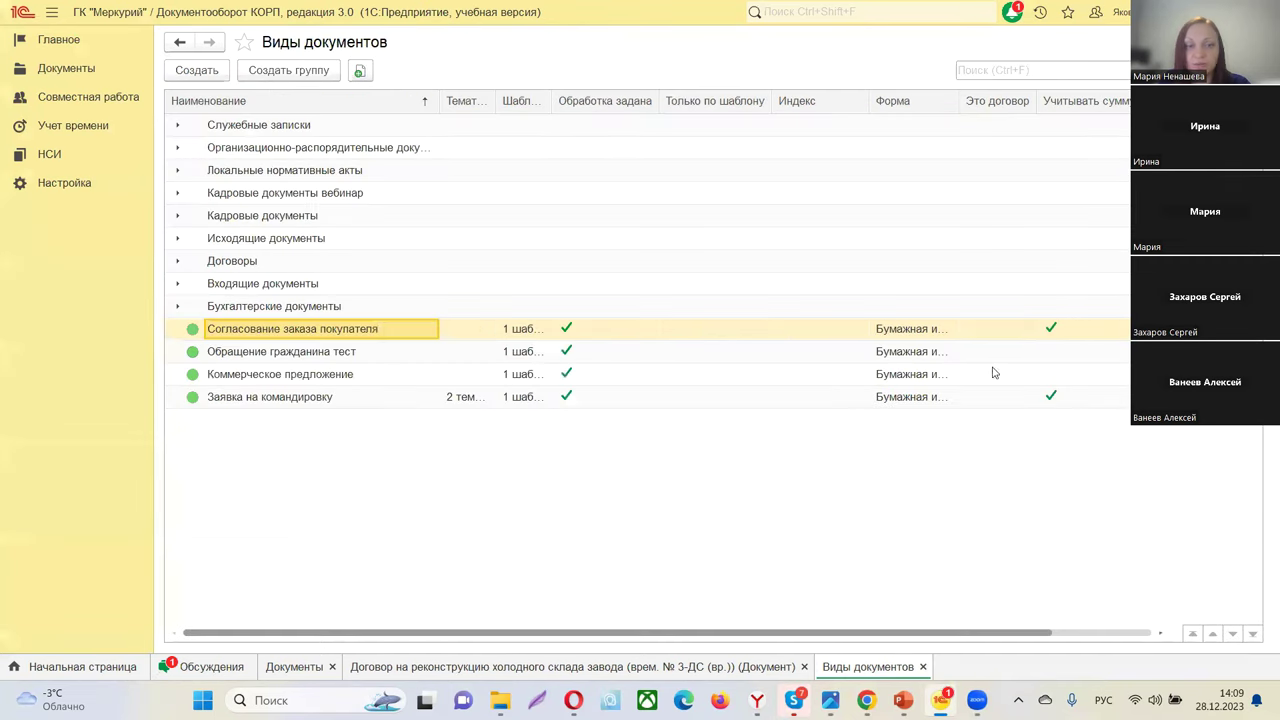
- Reopen the contract "Договор на реконструкцию холодного склада завода" and view its sending options without choosing any
{"action": "left_click", "coordinate": [86, 76]}
{"action": "left_click", "coordinate": [217, 128]}
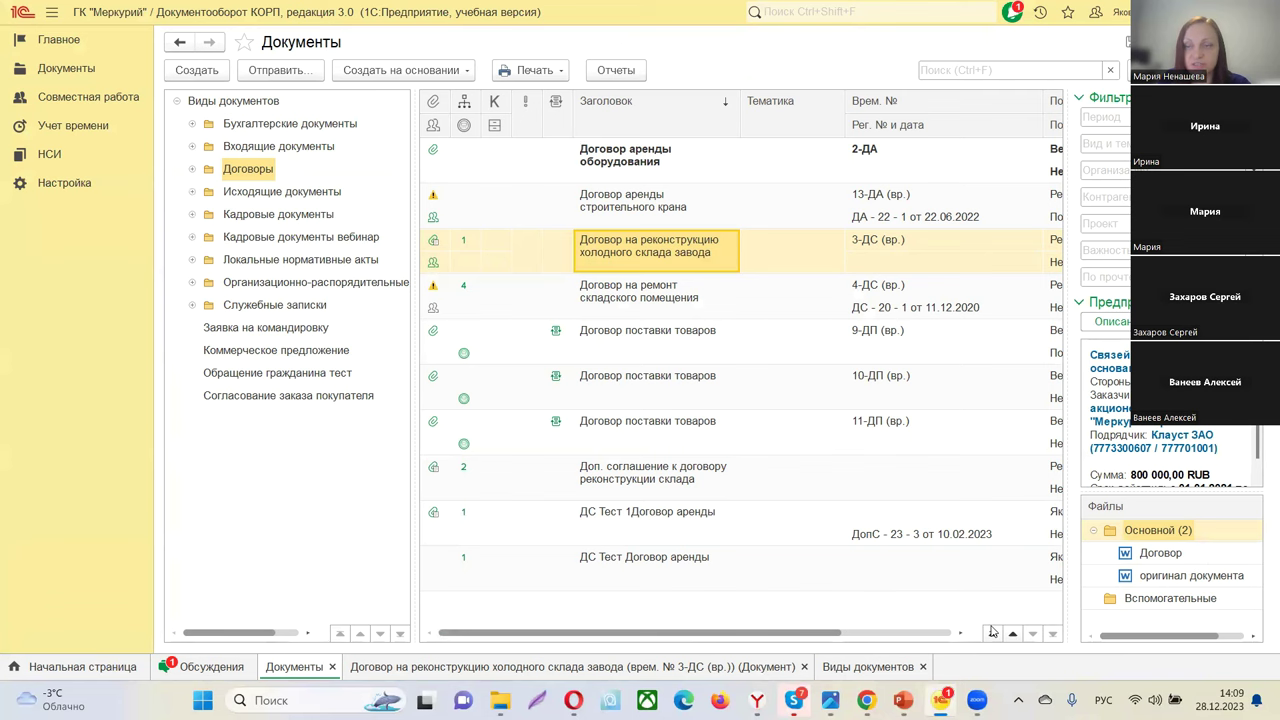
{"action": "double_click", "coordinate": [612, 264]}
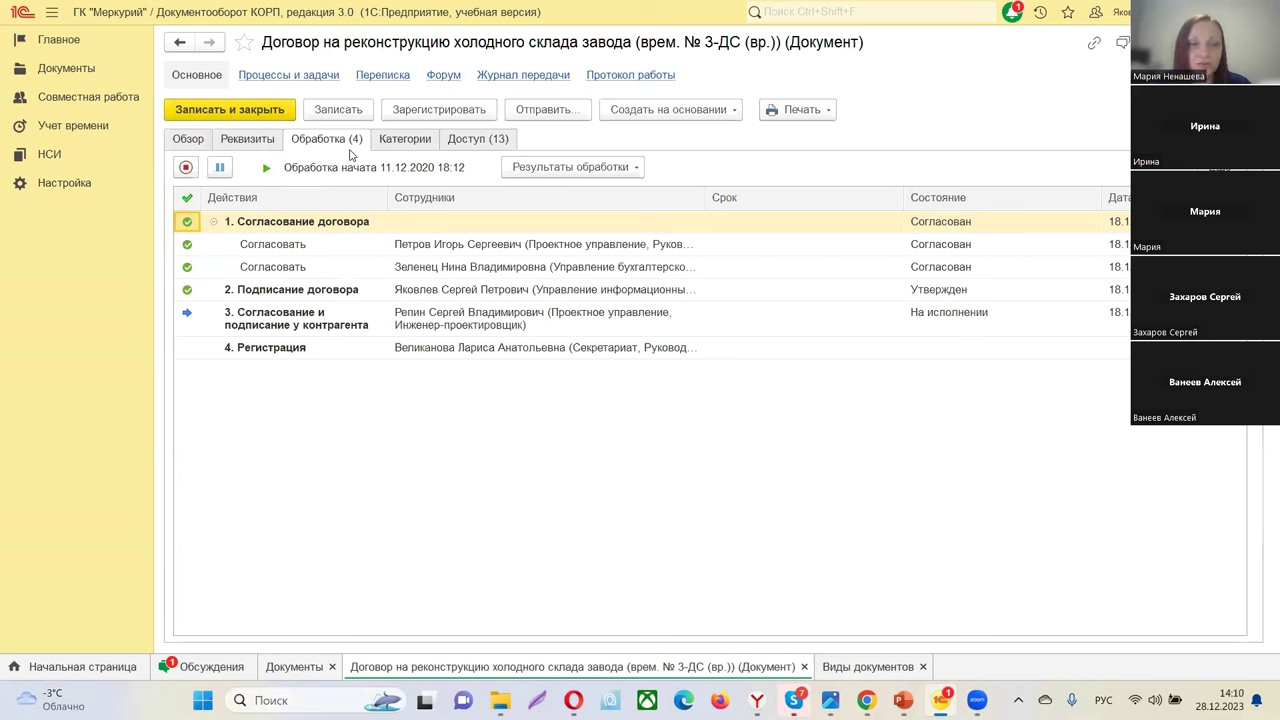
{"action": "left_click", "coordinate": [565, 106]}
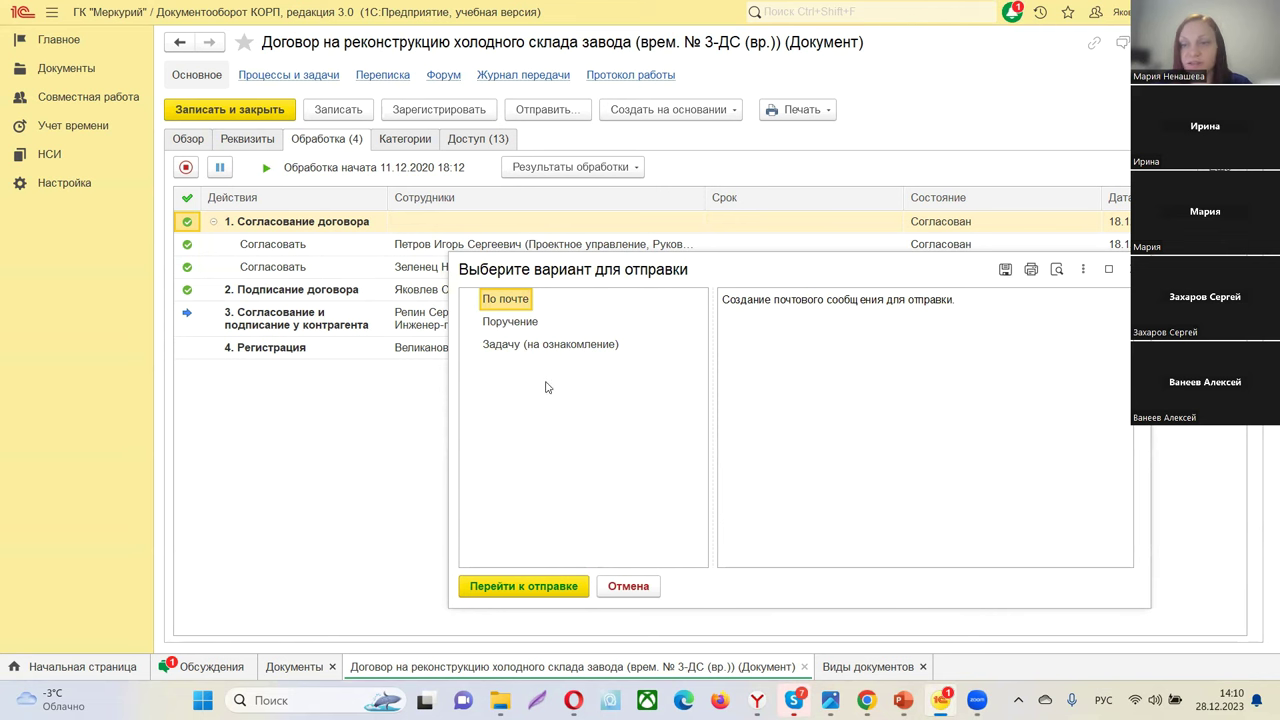
{"action": "left_click", "coordinate": [1127, 269]}
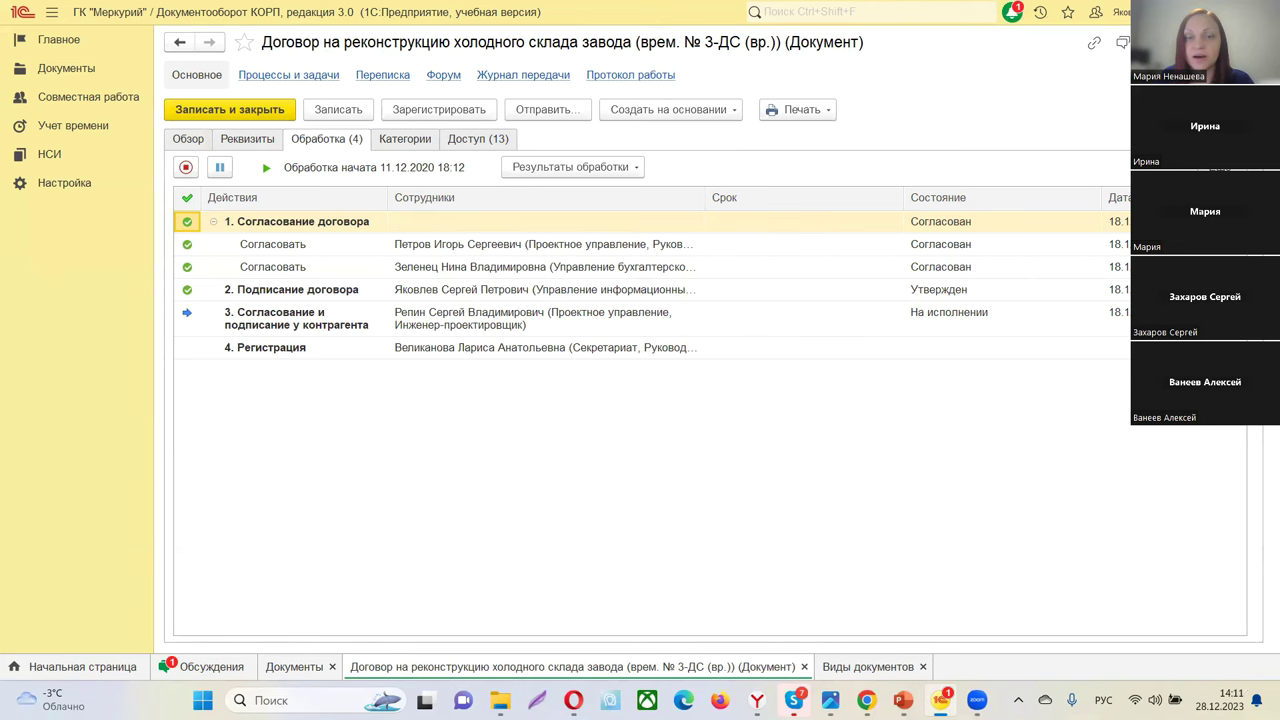
- Look again at the processing settings of the document type "Согласование заказа покупателя" and close the type's card
{"action": "left_click", "coordinate": [52, 158]}
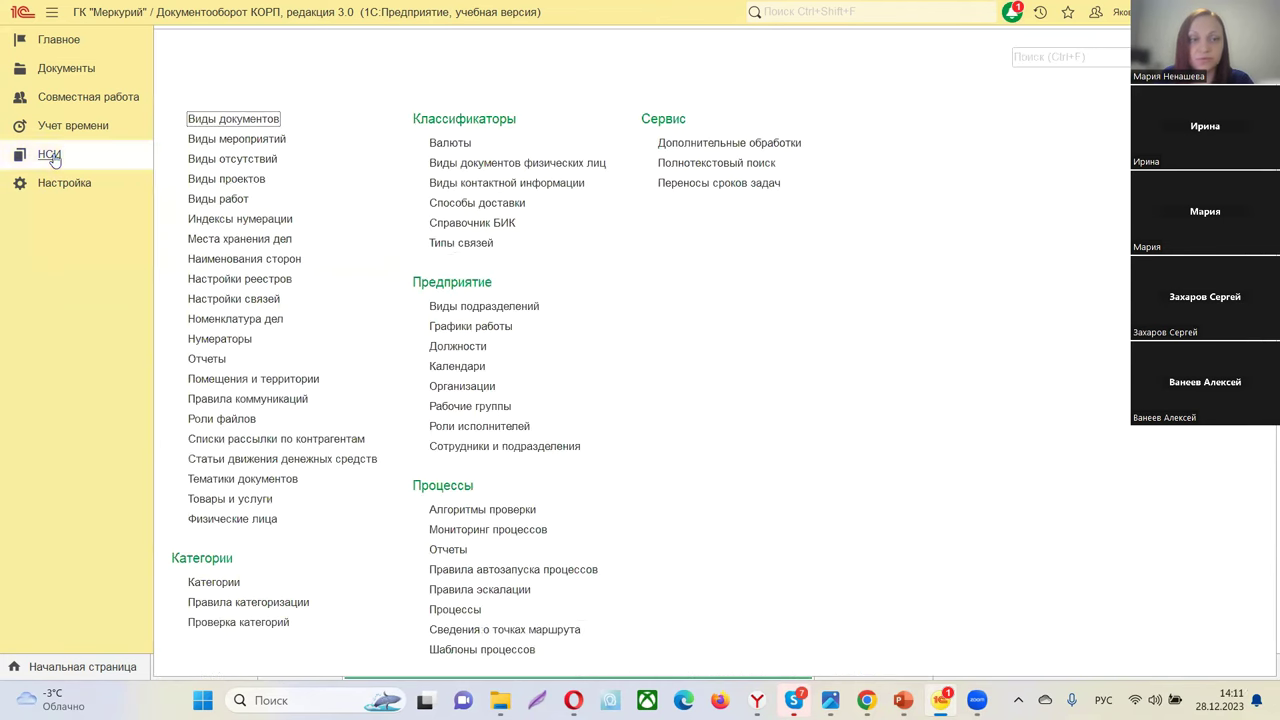
{"action": "left_click", "coordinate": [230, 120]}
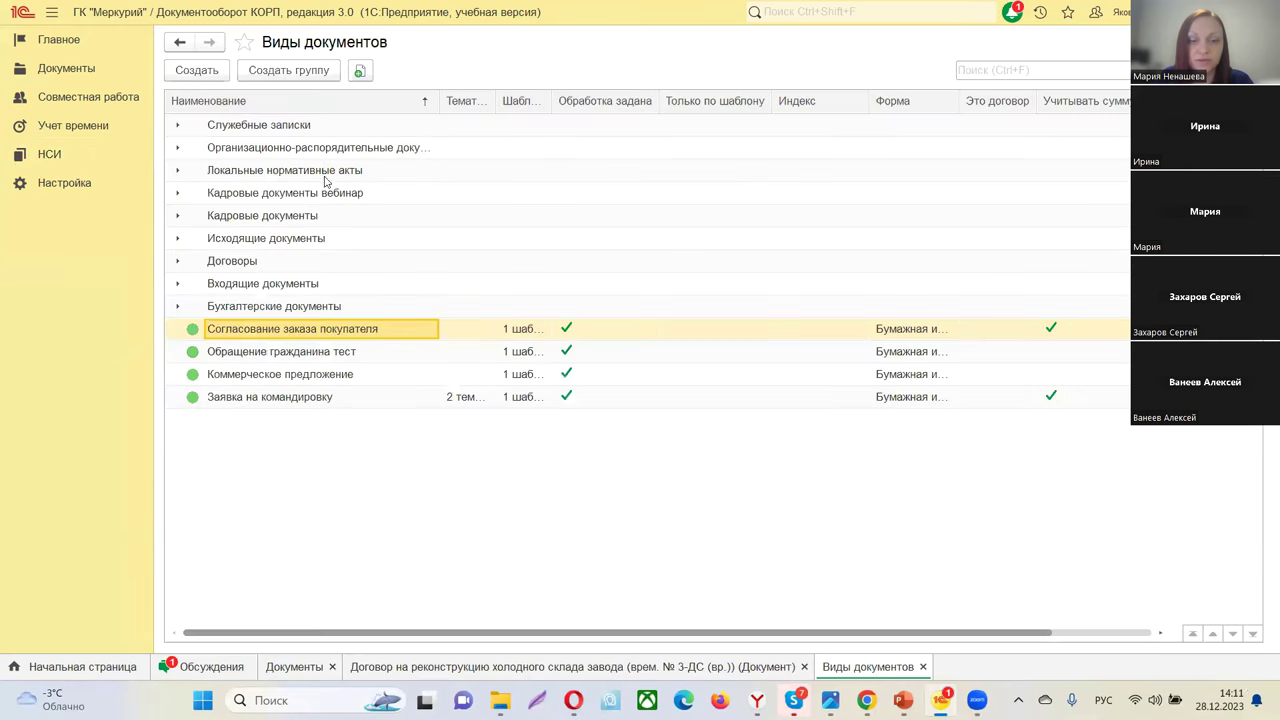
{"action": "double_click", "coordinate": [272, 328]}
{"action": "left_click", "coordinate": [238, 229]}
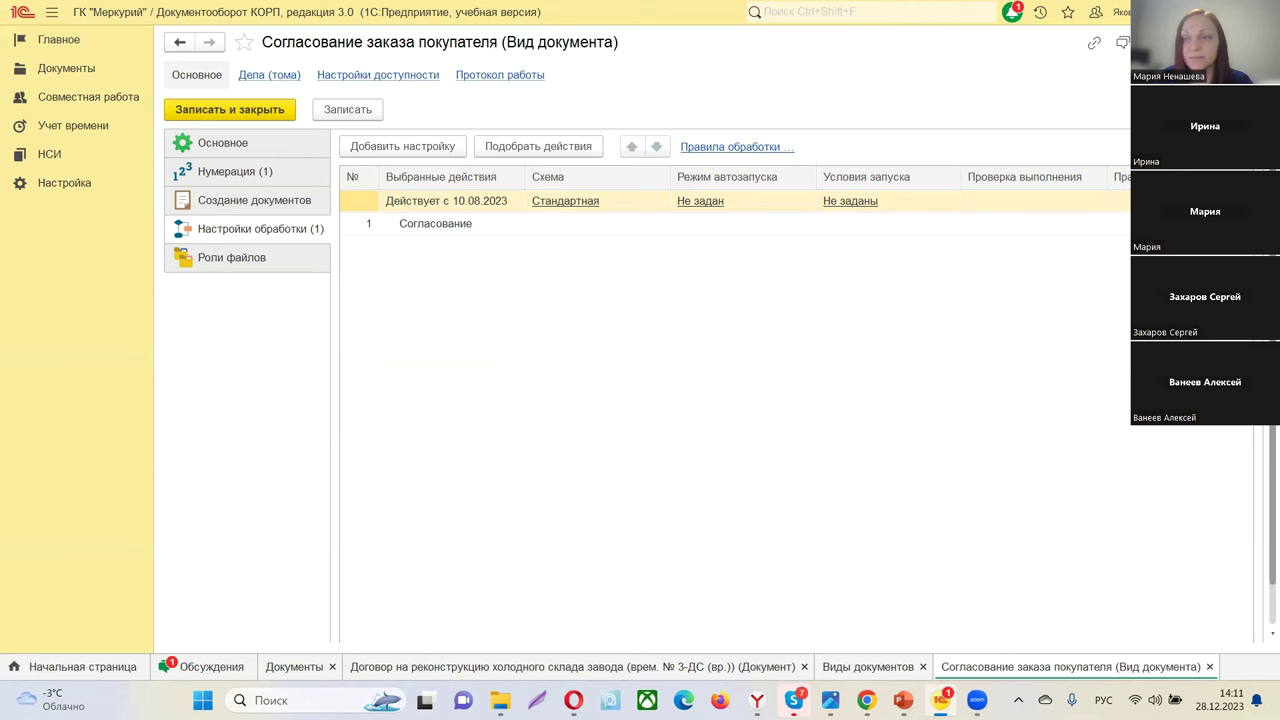
{"action": "key", "text": "Escape"}
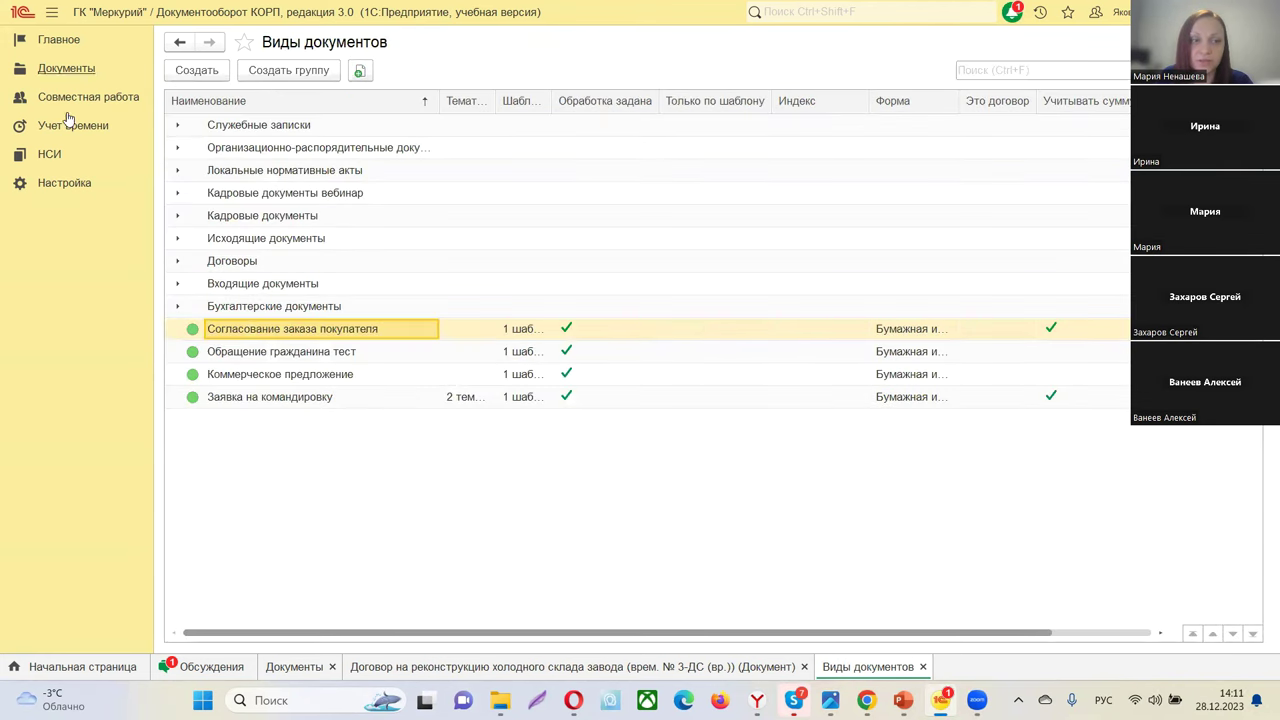
- Open the "Шаблоны процессов" directory and show the templates of the "Комплексный процесс" type
{"action": "left_click", "coordinate": [48, 182]}
{"action": "scroll", "coordinate": [500, 380], "scroll_direction": "down", "scroll_amount": 2}
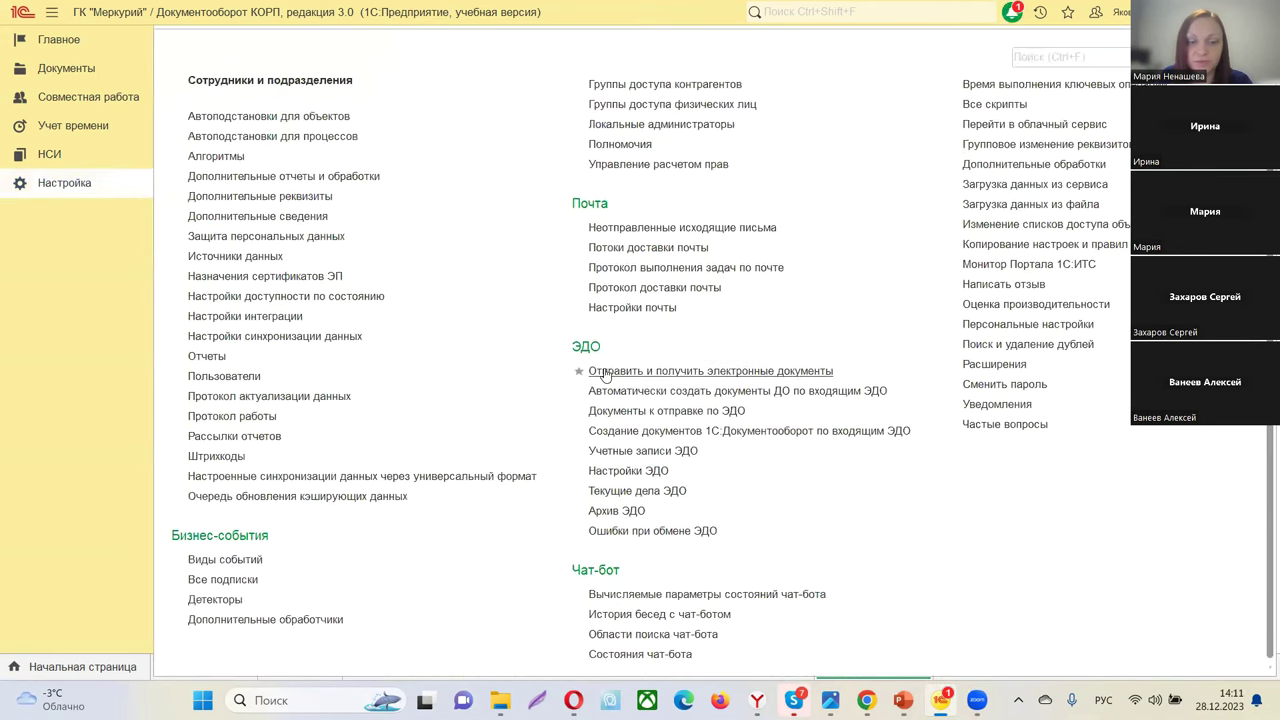
{"action": "left_click", "coordinate": [127, 145]}
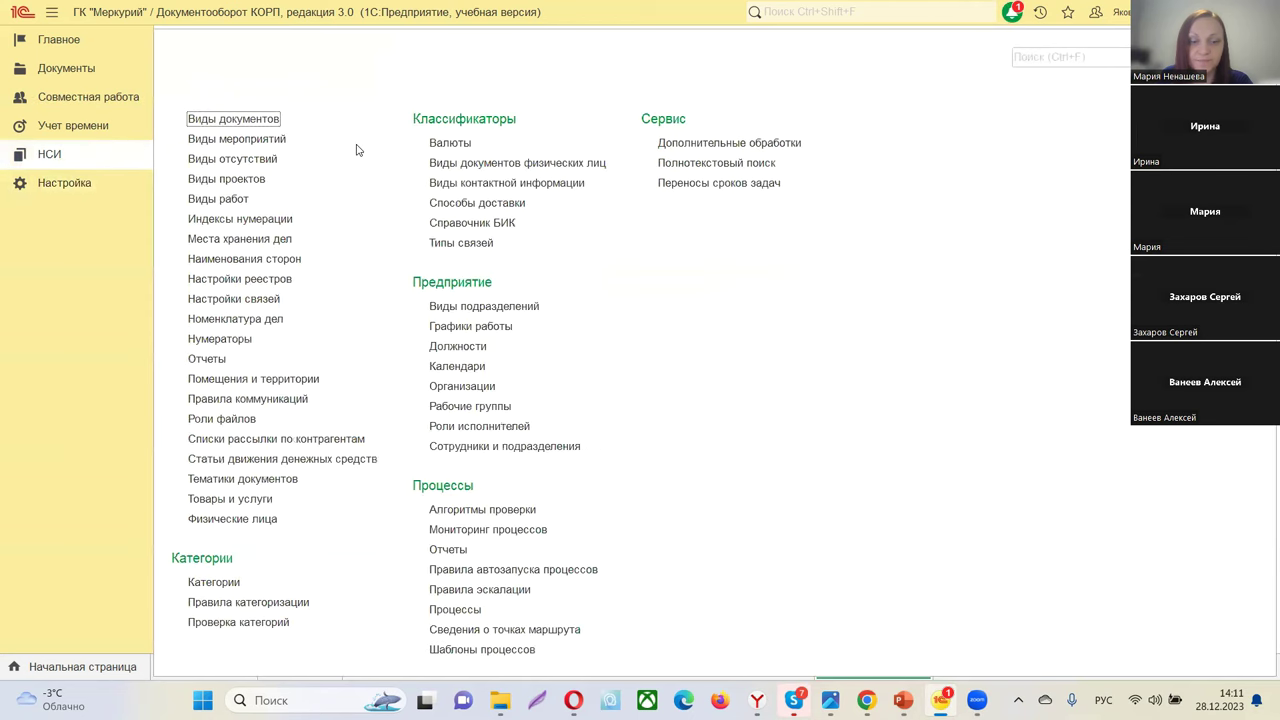
{"action": "left_click", "coordinate": [473, 652]}
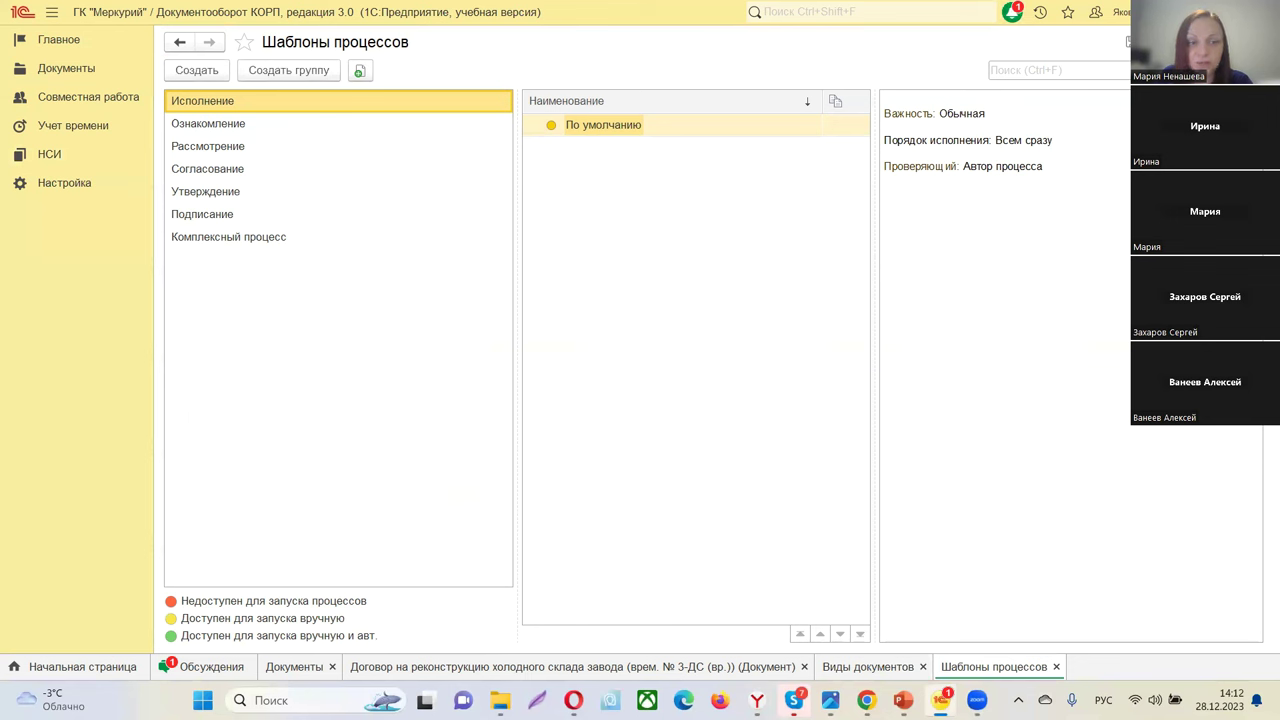
{"action": "left_click", "coordinate": [199, 242]}
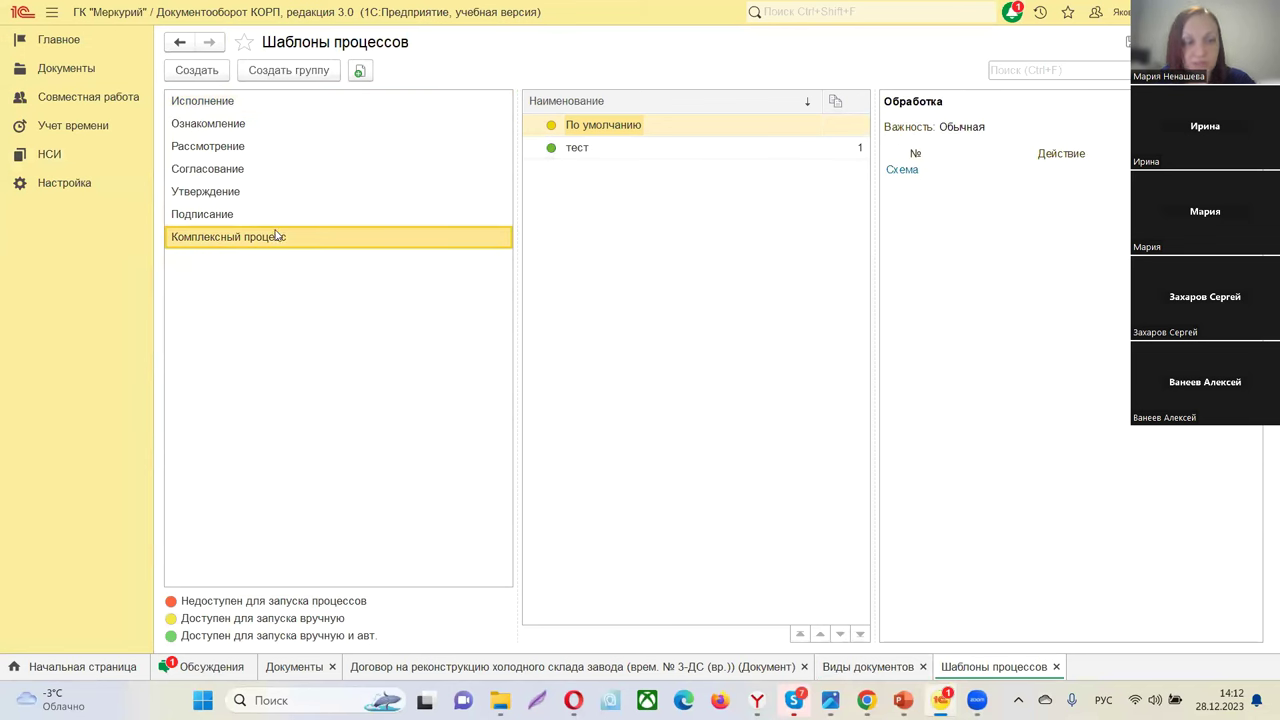
- Look through the "Исполнение", "Ознакомление" and "Рассмотрение" process template types and return to "Комплексный процесс"
{"action": "left_click", "coordinate": [216, 101]}
{"action": "left_click", "coordinate": [207, 126]}
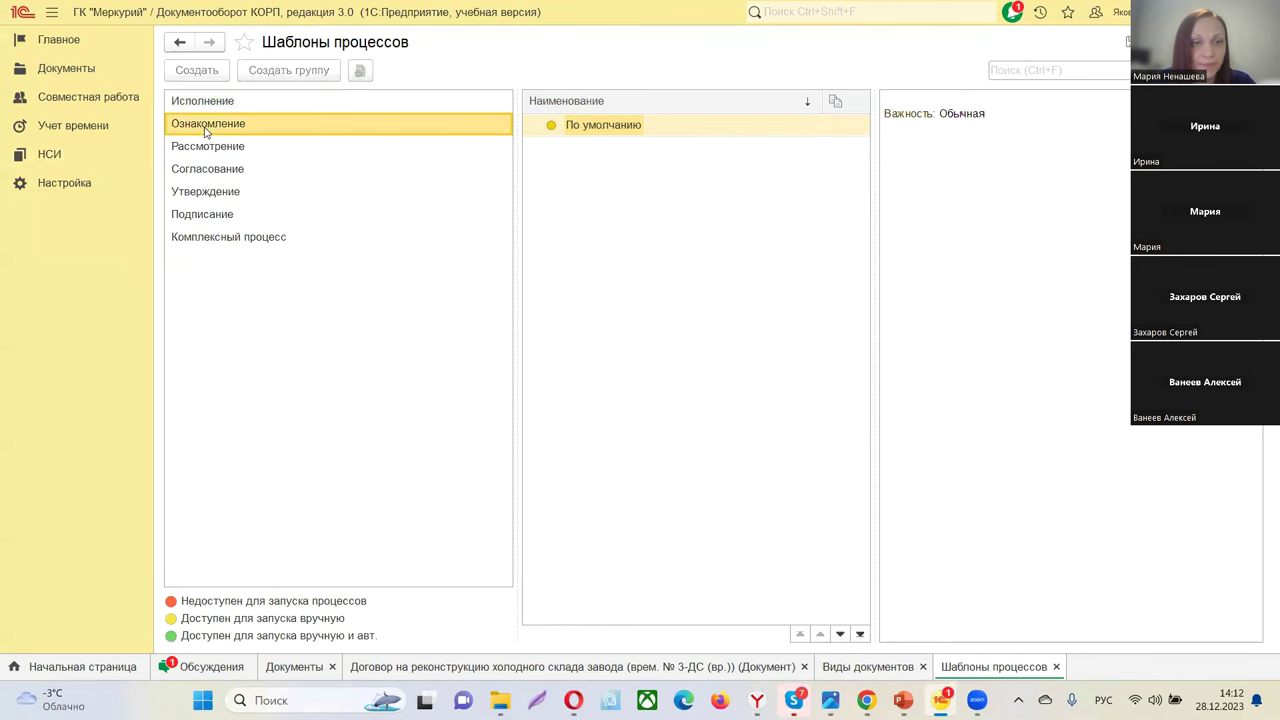
{"action": "left_click", "coordinate": [204, 147]}
{"action": "left_click", "coordinate": [197, 128]}
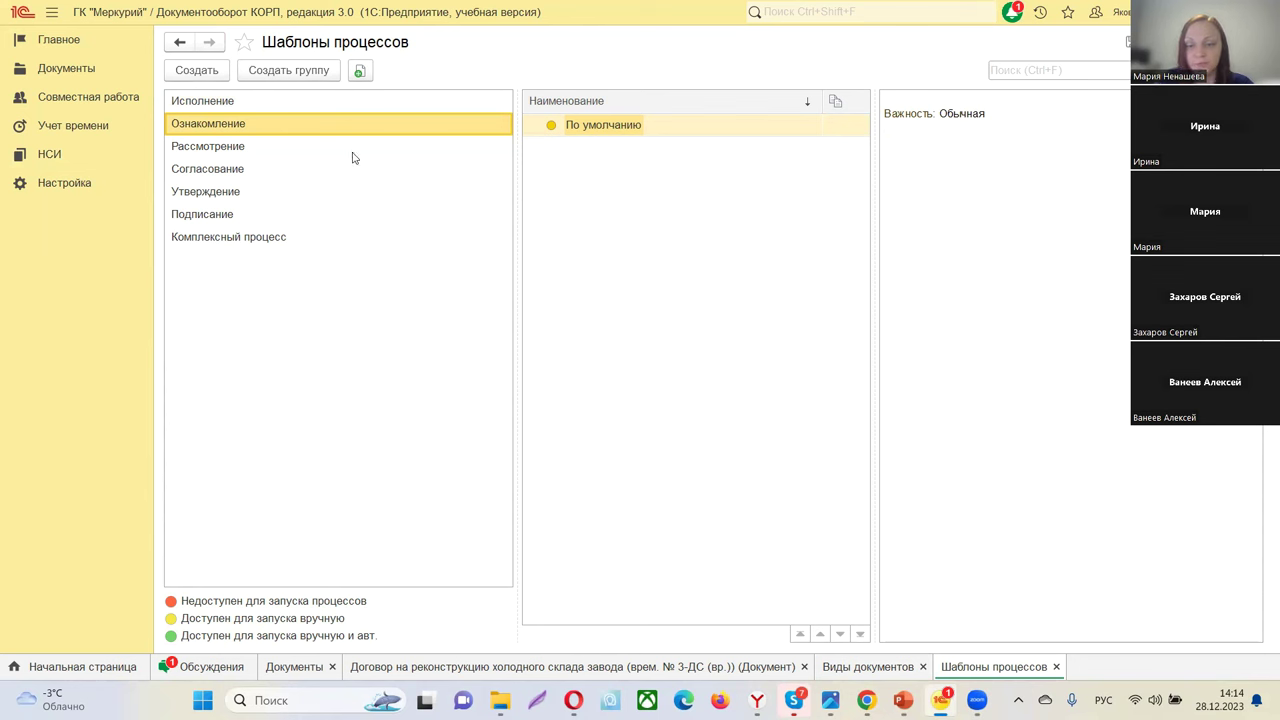
{"action": "left_click", "coordinate": [277, 243]}
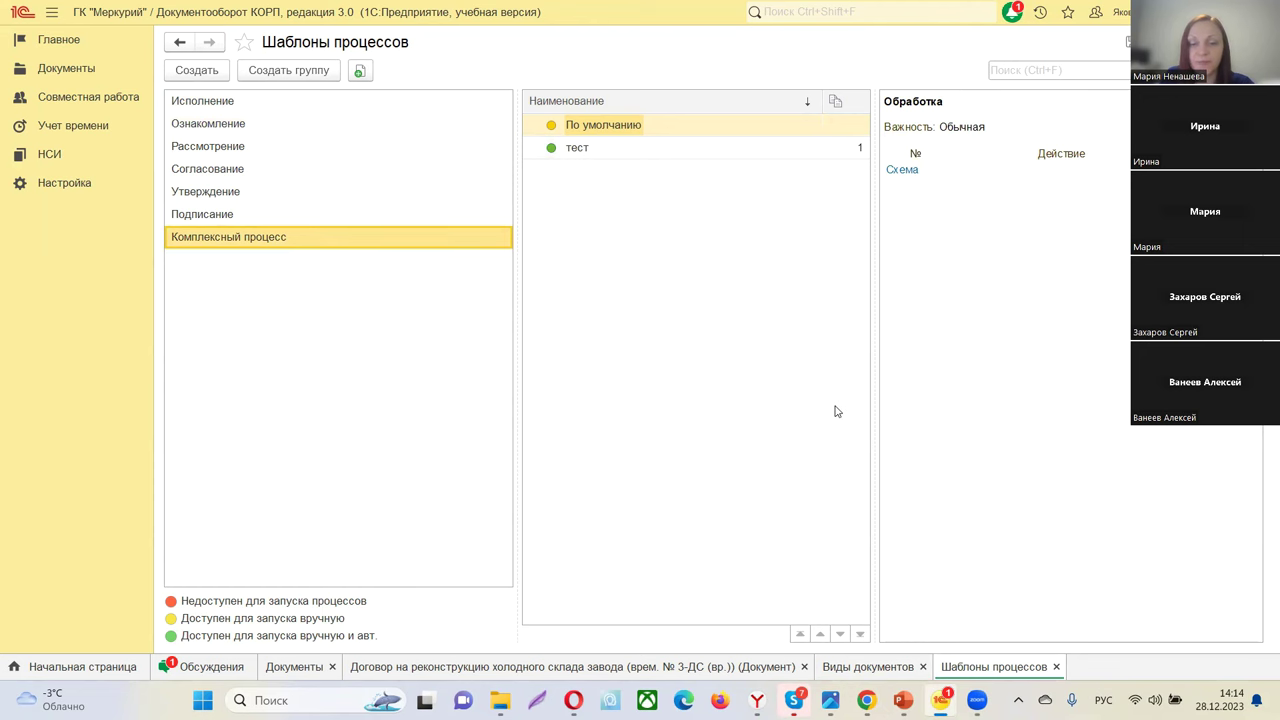
- Switch to the PowerPoint presentation on complex processes and show slide 3, "Интерфейс и общий обзор возможностей системы"
{"action": "left_click", "coordinate": [903, 700]}
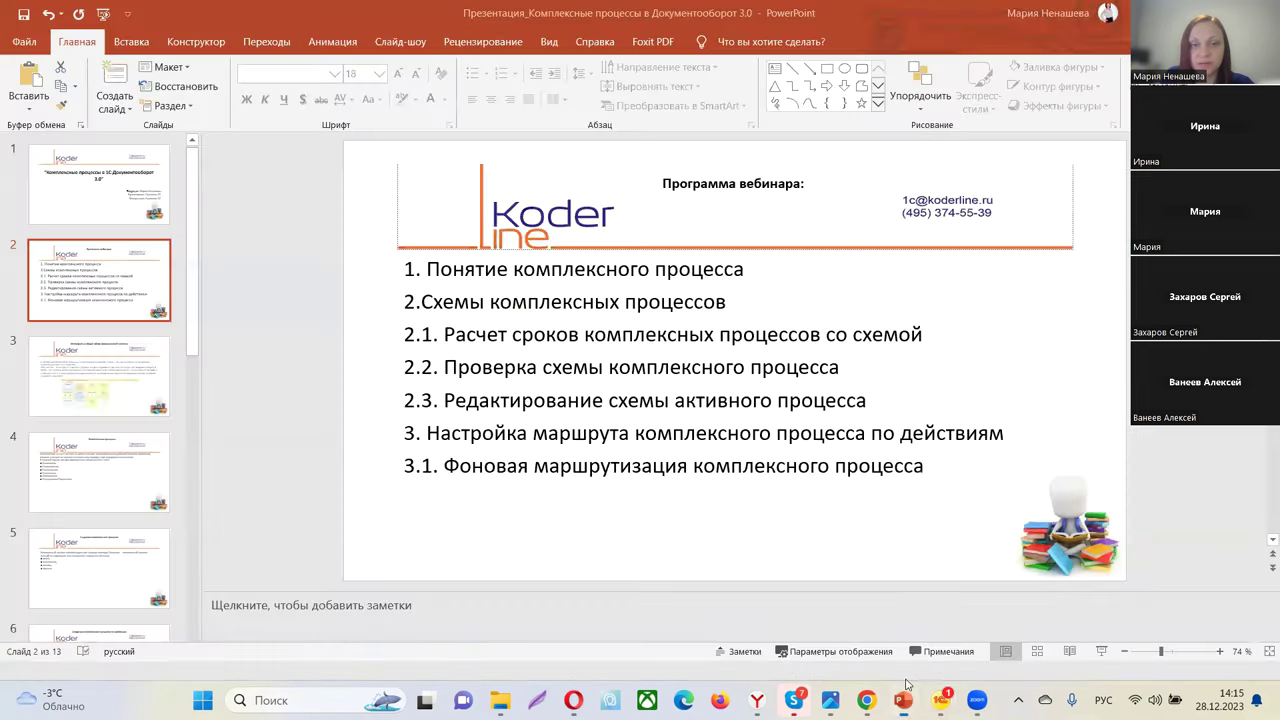
{"action": "left_click", "coordinate": [127, 381]}
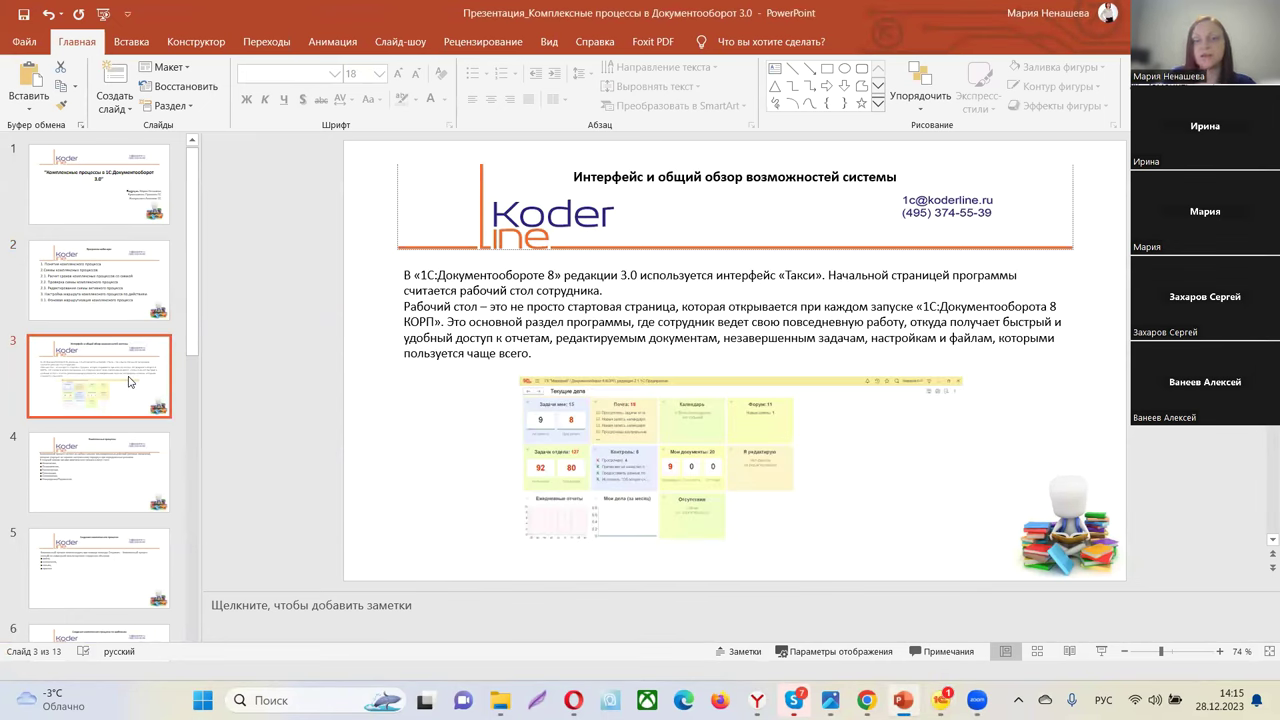
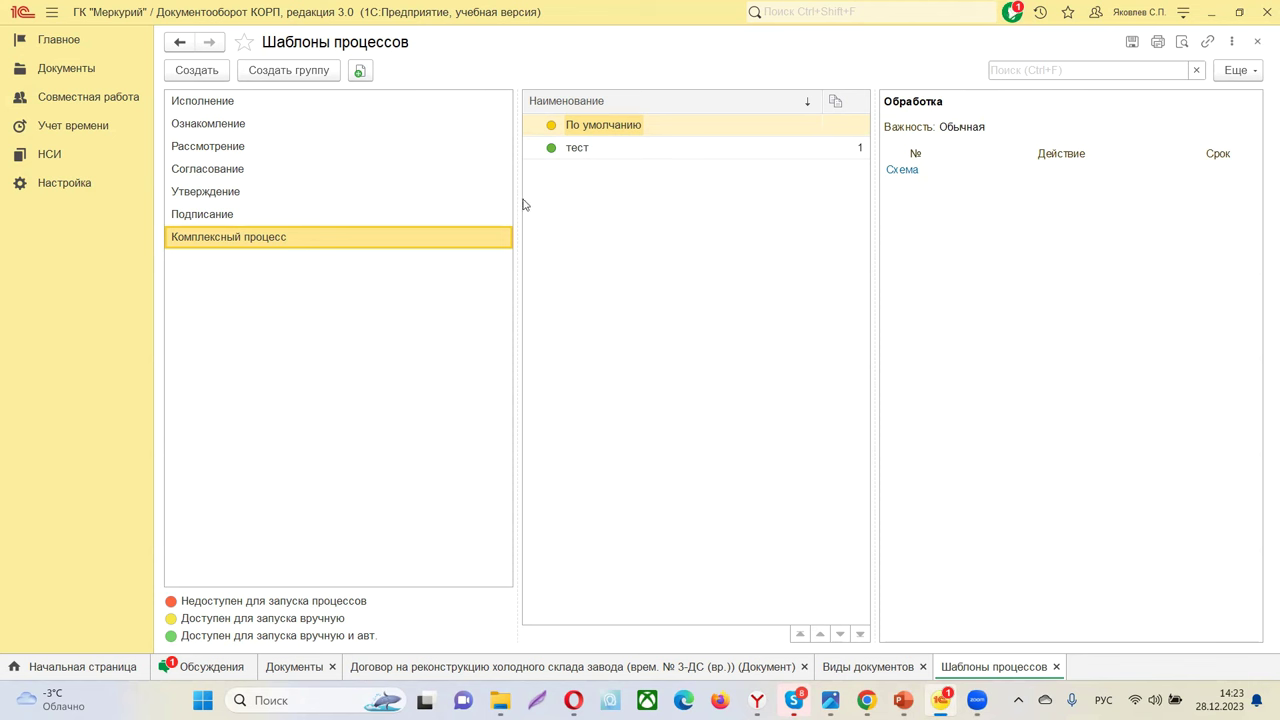
- Create a complex process template with the "Схема" routing method, name it "Тест Согласование Контрагента схема" and save it
{"action": "left_click", "coordinate": [198, 70]}
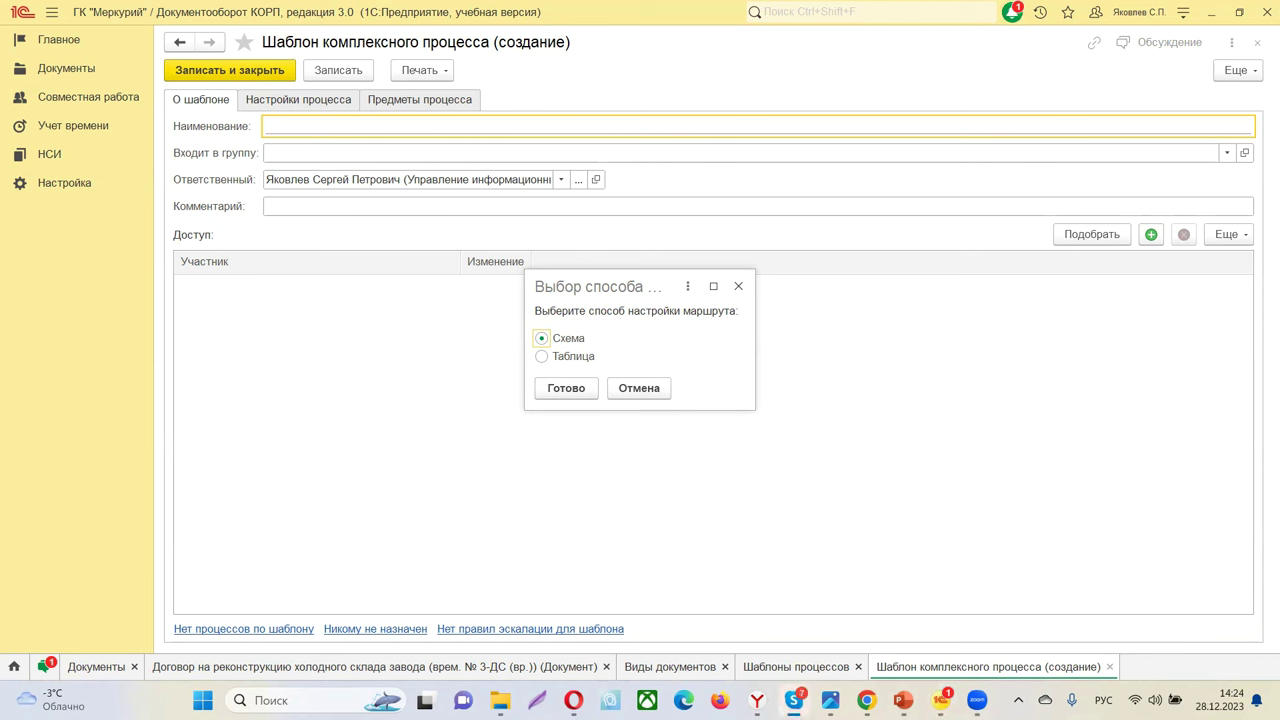
{"action": "left_click", "coordinate": [562, 388]}
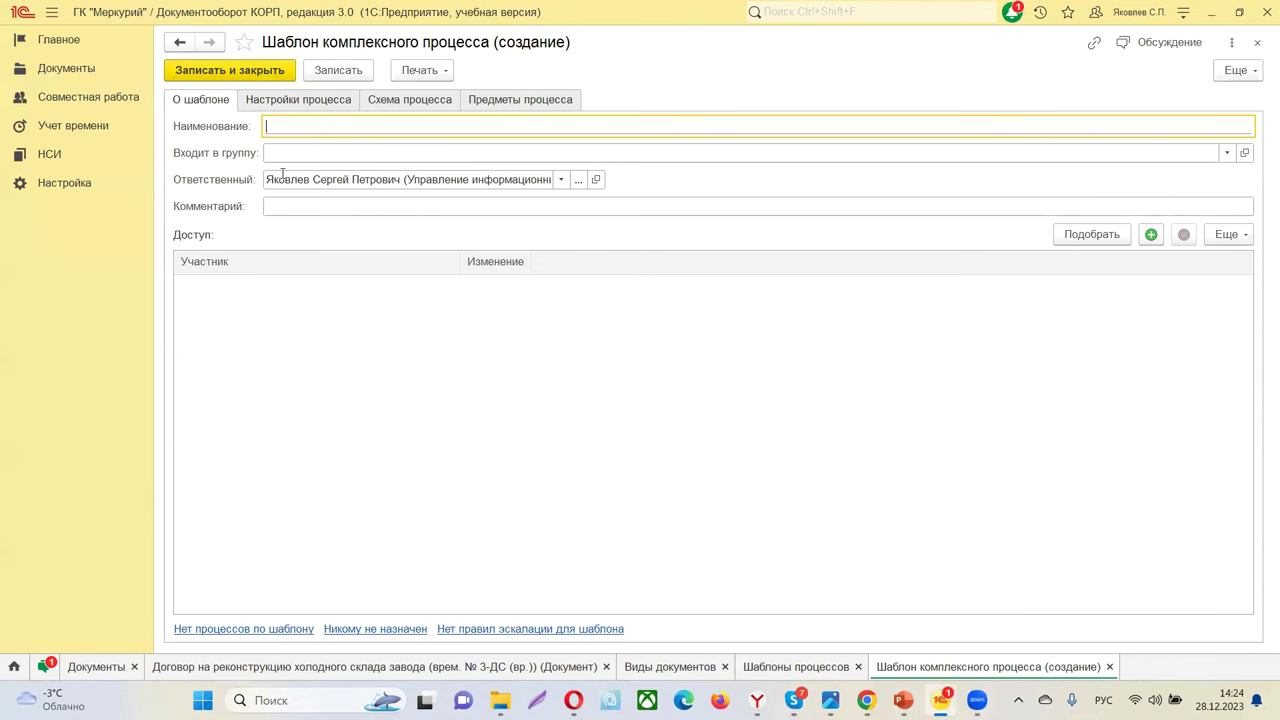
{"action": "type", "text": "Тест Согласование"}
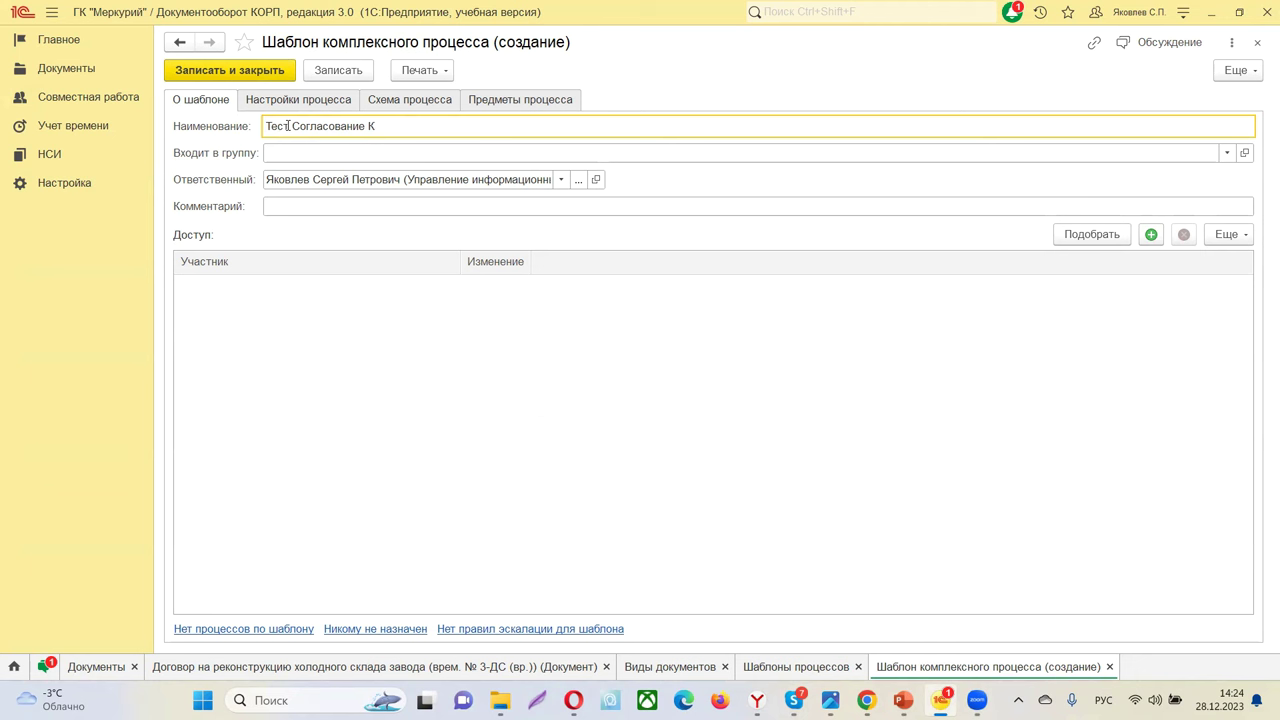
{"action": "type", "text": "Контрагента схема"}
{"action": "left_click", "coordinate": [336, 71]}
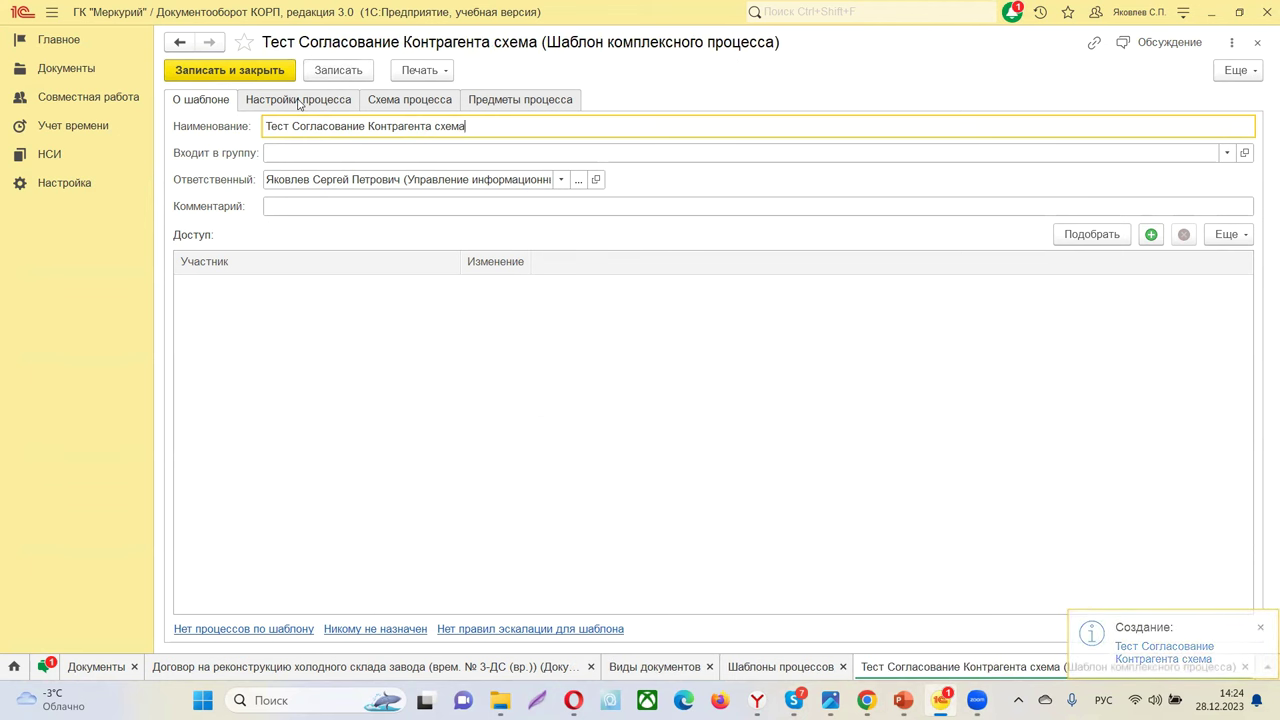
- View the new template's general process settings and open its process scheme
{"action": "left_click", "coordinate": [302, 100]}
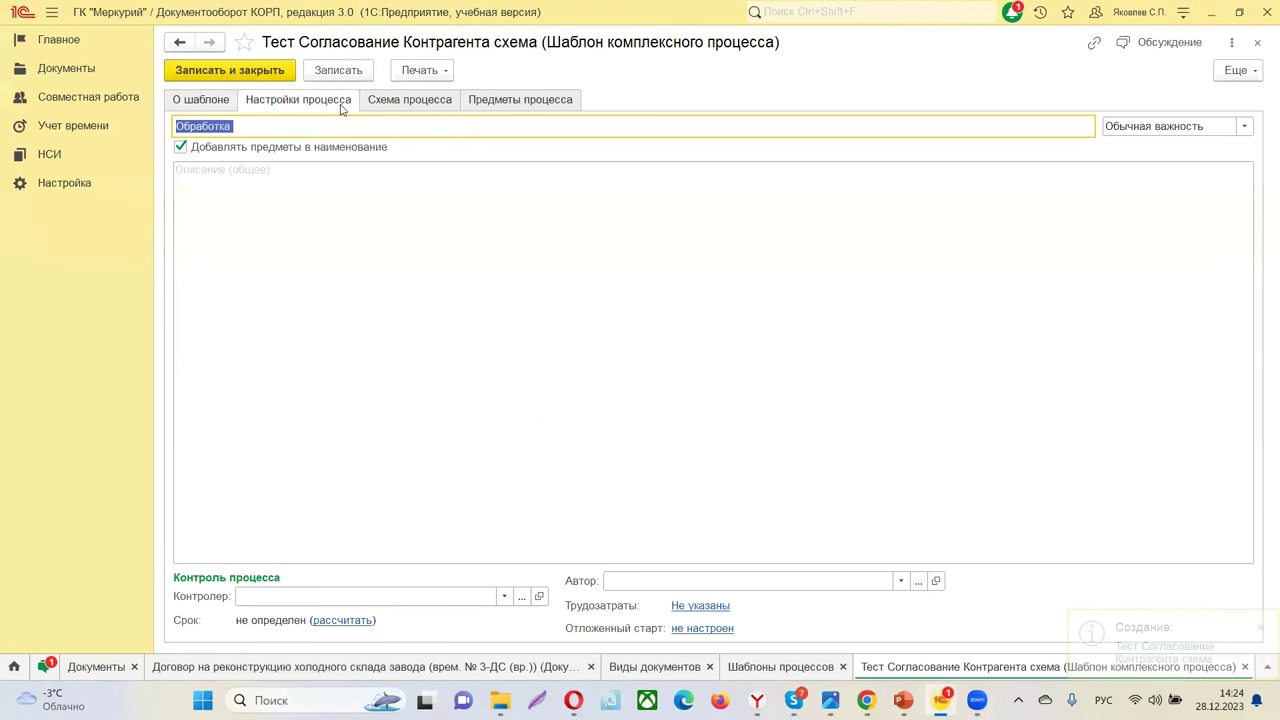
{"action": "left_click", "coordinate": [388, 102]}
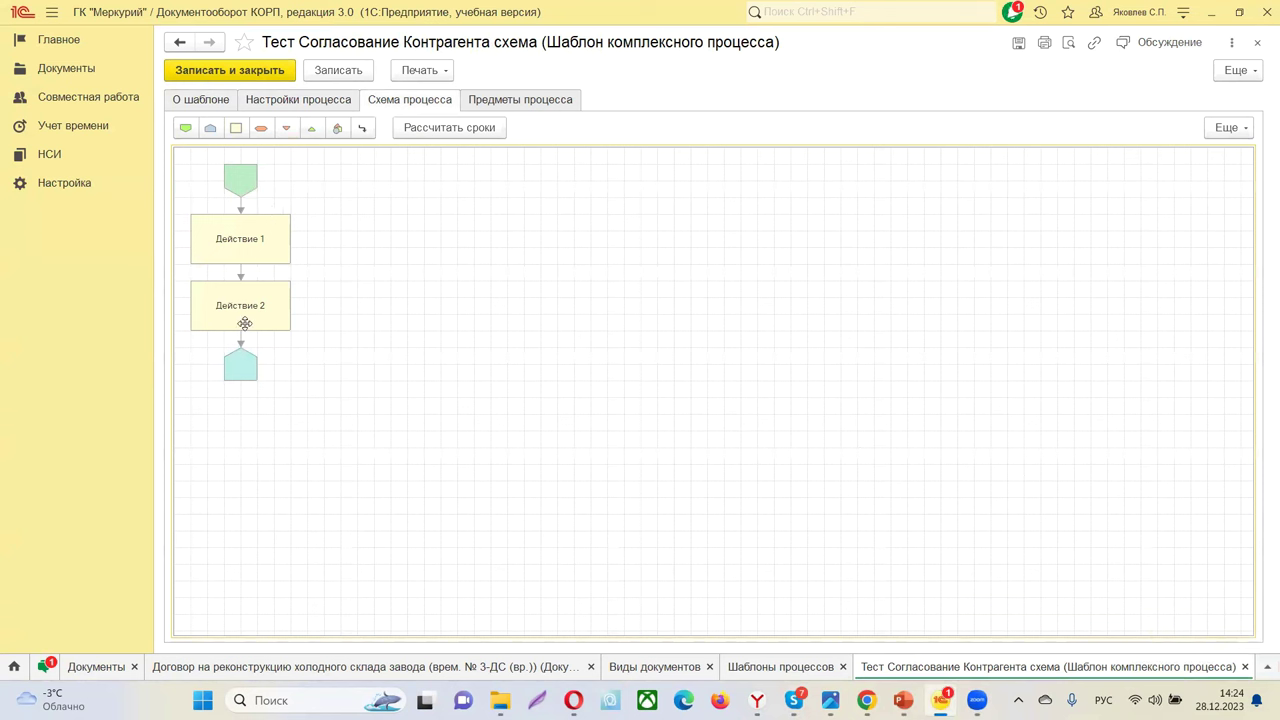
- Spread the scheme blocks vertically by moving the end block, "Действие 2" and "Действие 1" further down
{"action": "left_click", "coordinate": [240, 365]}
{"action": "left_click_drag", "start_coordinate": [237, 402], "coordinate": [237, 428]}
{"action": "left_click", "coordinate": [244, 312]}
{"action": "left_click_drag", "start_coordinate": [250, 315], "coordinate": [243, 365]}
{"action": "left_click", "coordinate": [251, 231]}
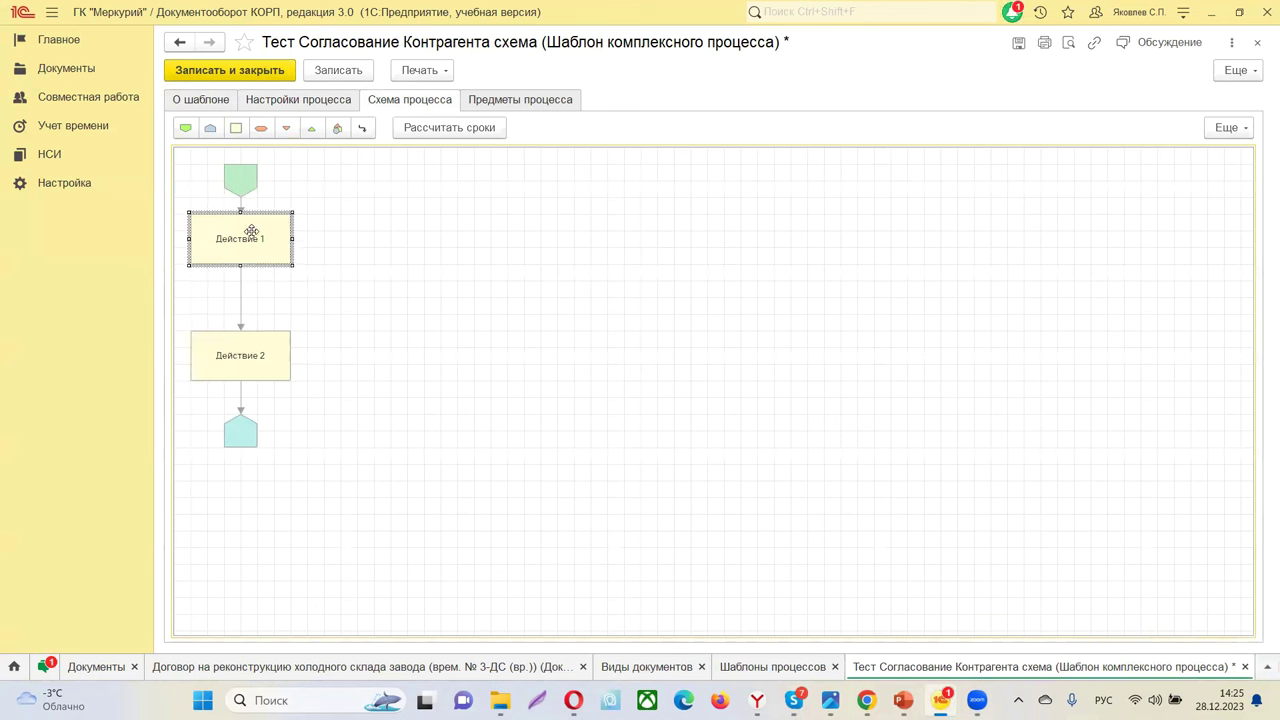
{"action": "left_click_drag", "start_coordinate": [251, 231], "coordinate": [257, 263]}
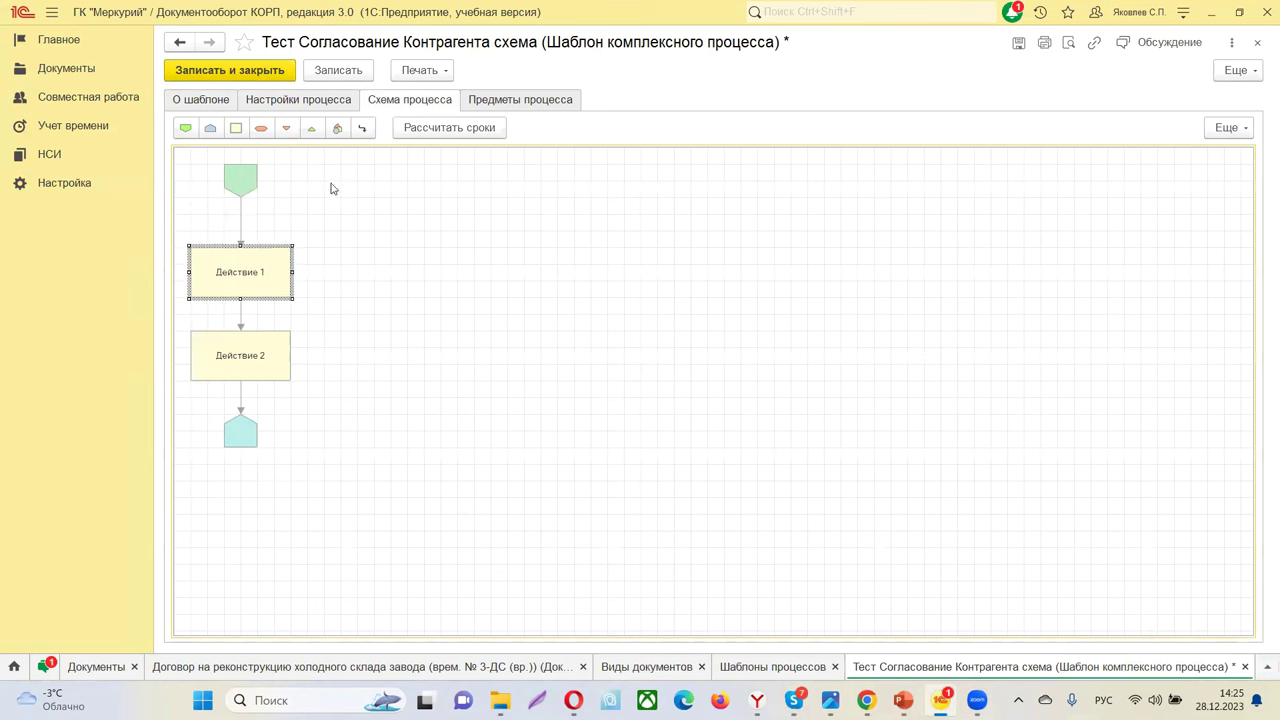
- Make "Действие 1" a new "Согласование" process and name it "Согласование контрагента"
{"action": "double_click", "coordinate": [254, 262]}
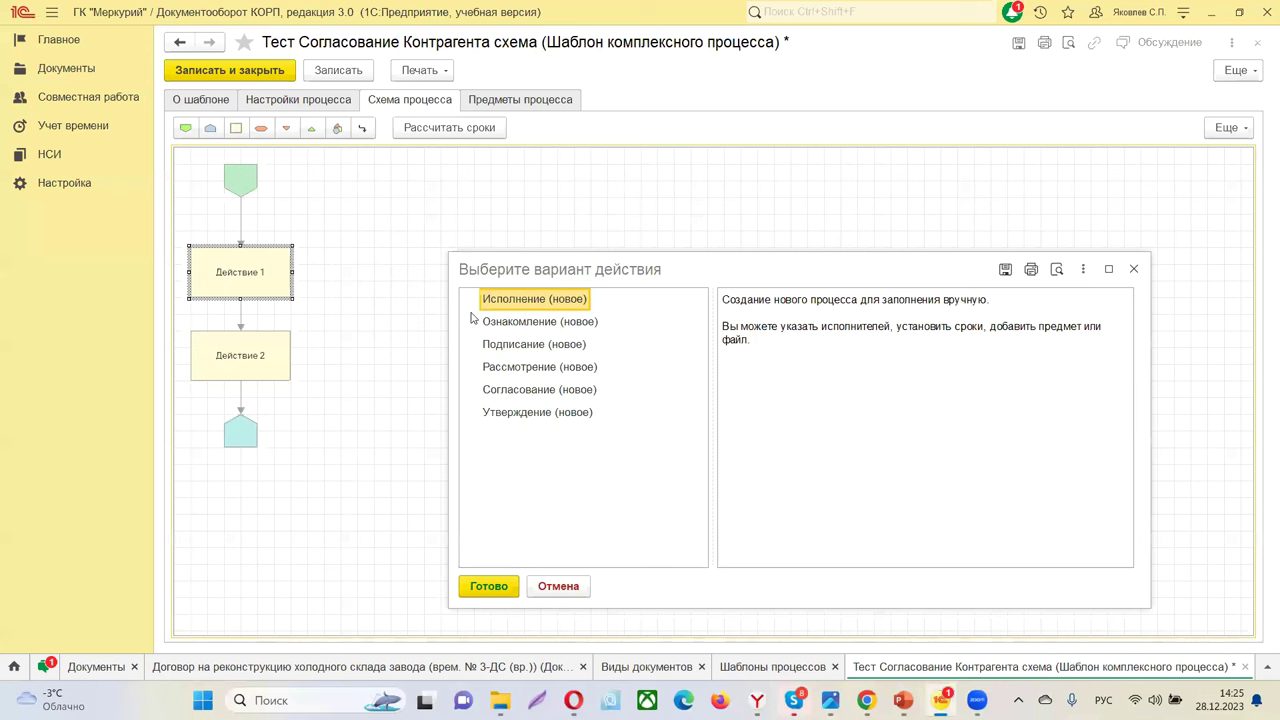
{"action": "left_click", "coordinate": [509, 392]}
{"action": "double_click", "coordinate": [509, 392]}
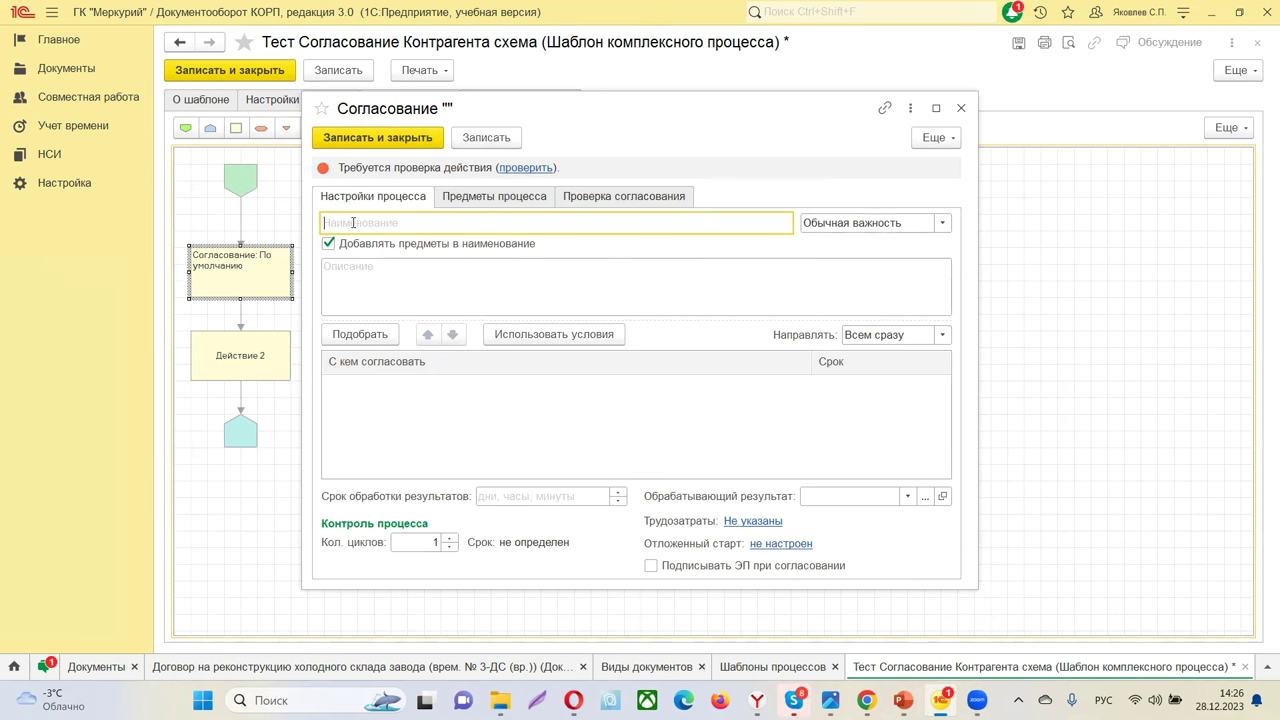
{"action": "type", "text": "Согласование контрагента"}
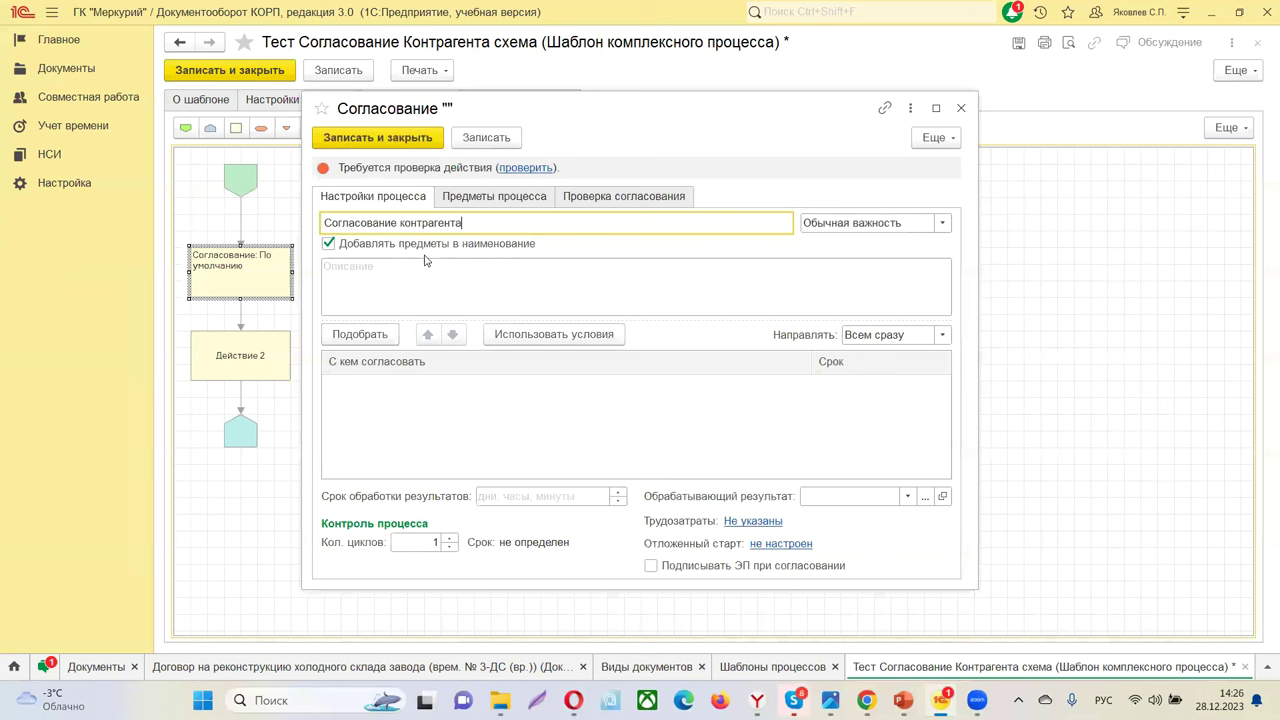
- Add the auto-substitution "Все руководители автора процесса" as approver with a term of 1 day
{"action": "left_click", "coordinate": [377, 340]}
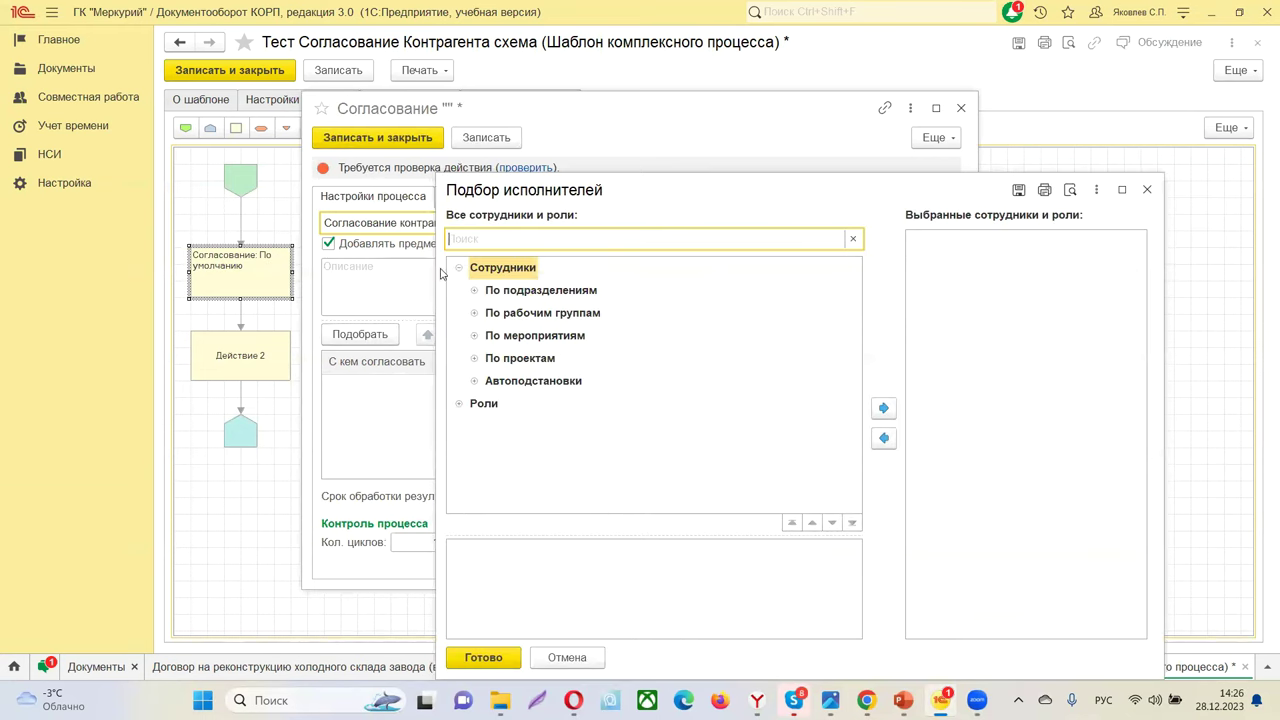
{"action": "left_click", "coordinate": [474, 290]}
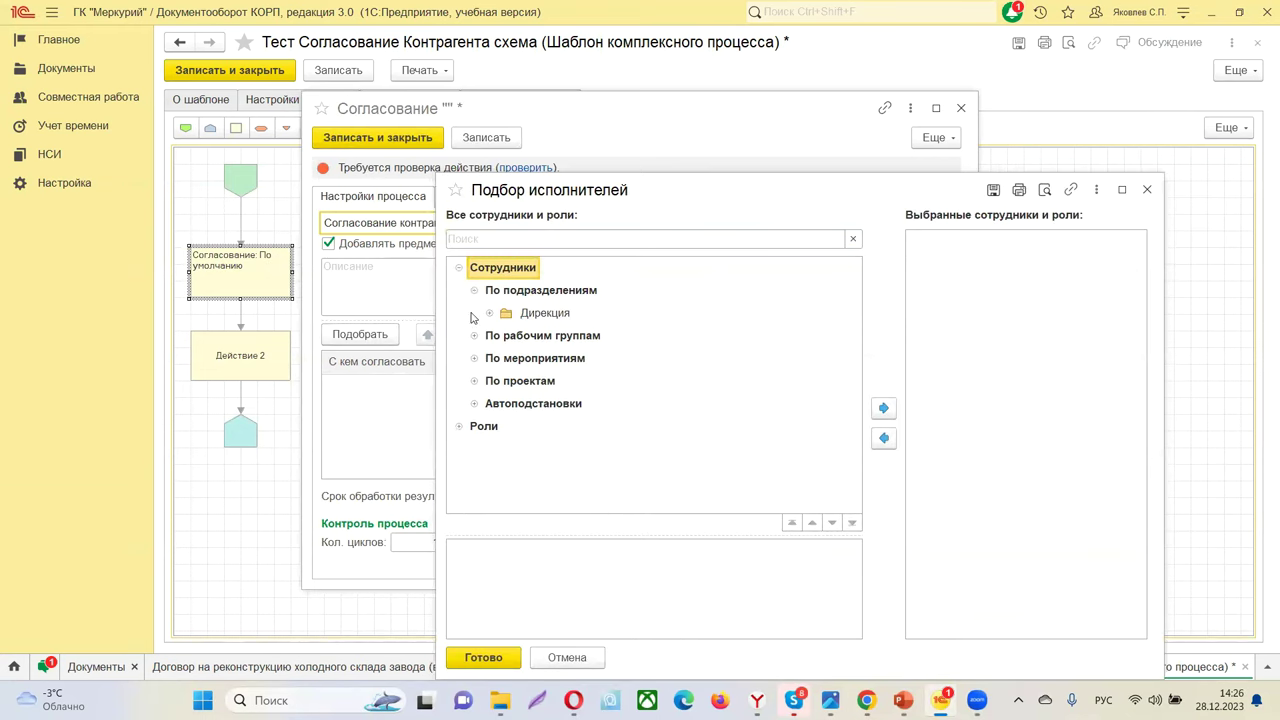
{"action": "left_click", "coordinate": [475, 404]}
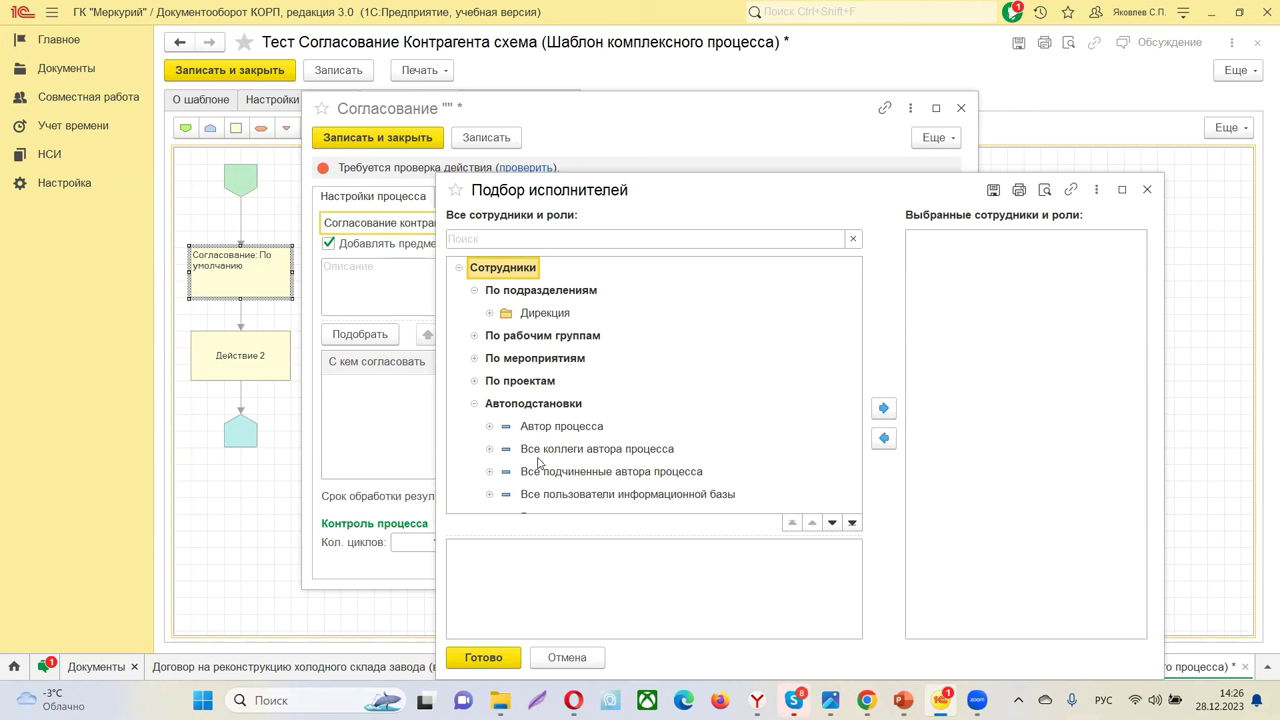
{"action": "scroll", "coordinate": [562, 455], "scroll_direction": "down", "scroll_amount": 1}
{"action": "scroll", "coordinate": [578, 441], "scroll_direction": "down", "scroll_amount": 1}
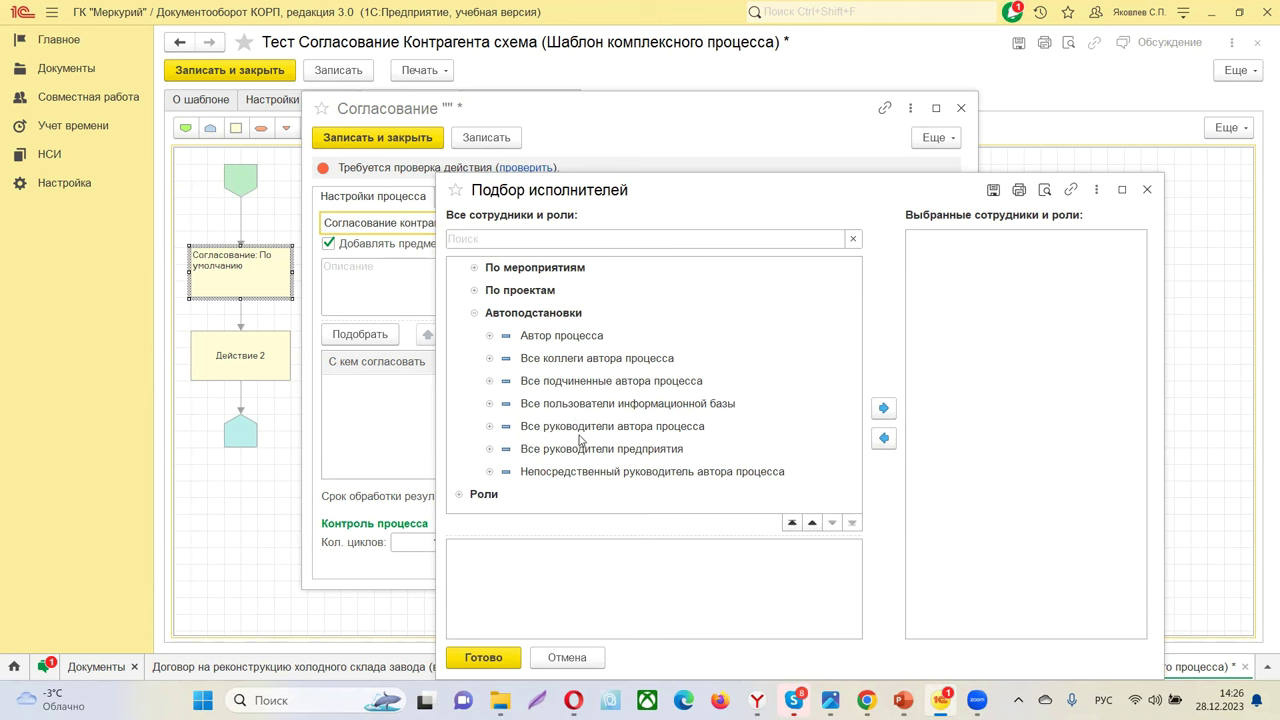
{"action": "left_click", "coordinate": [581, 430]}
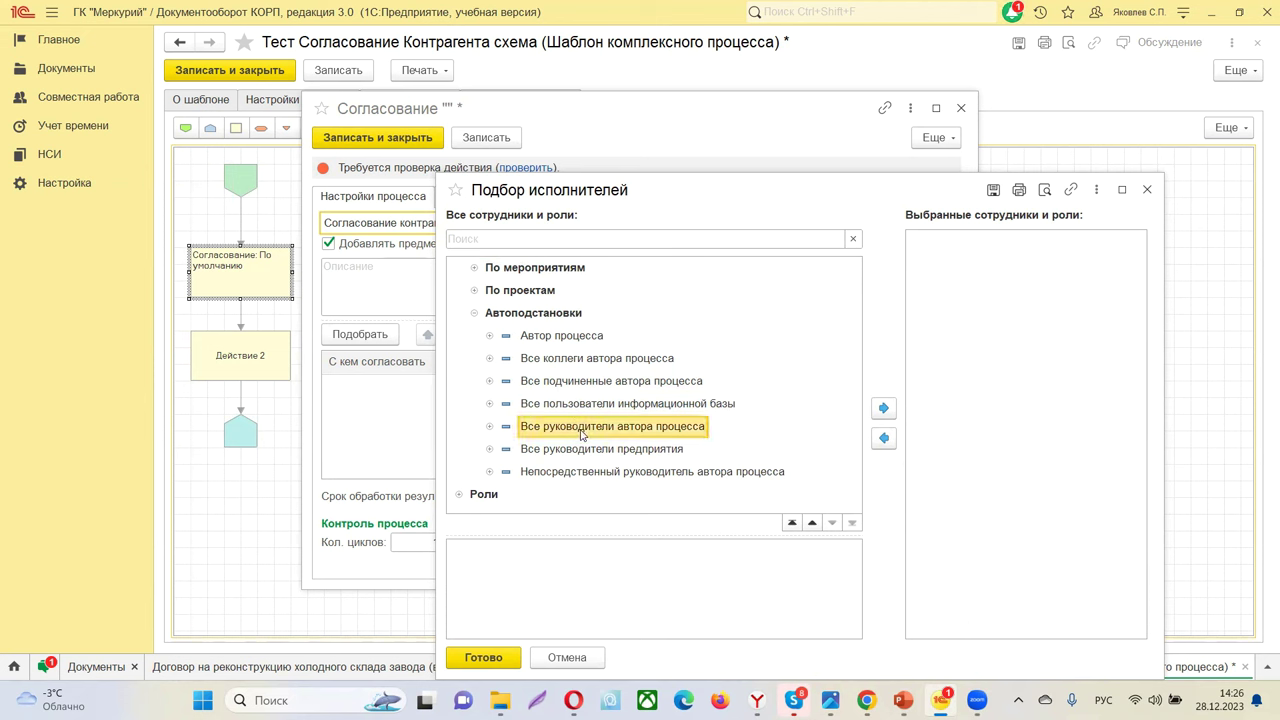
{"action": "left_click", "coordinate": [483, 657]}
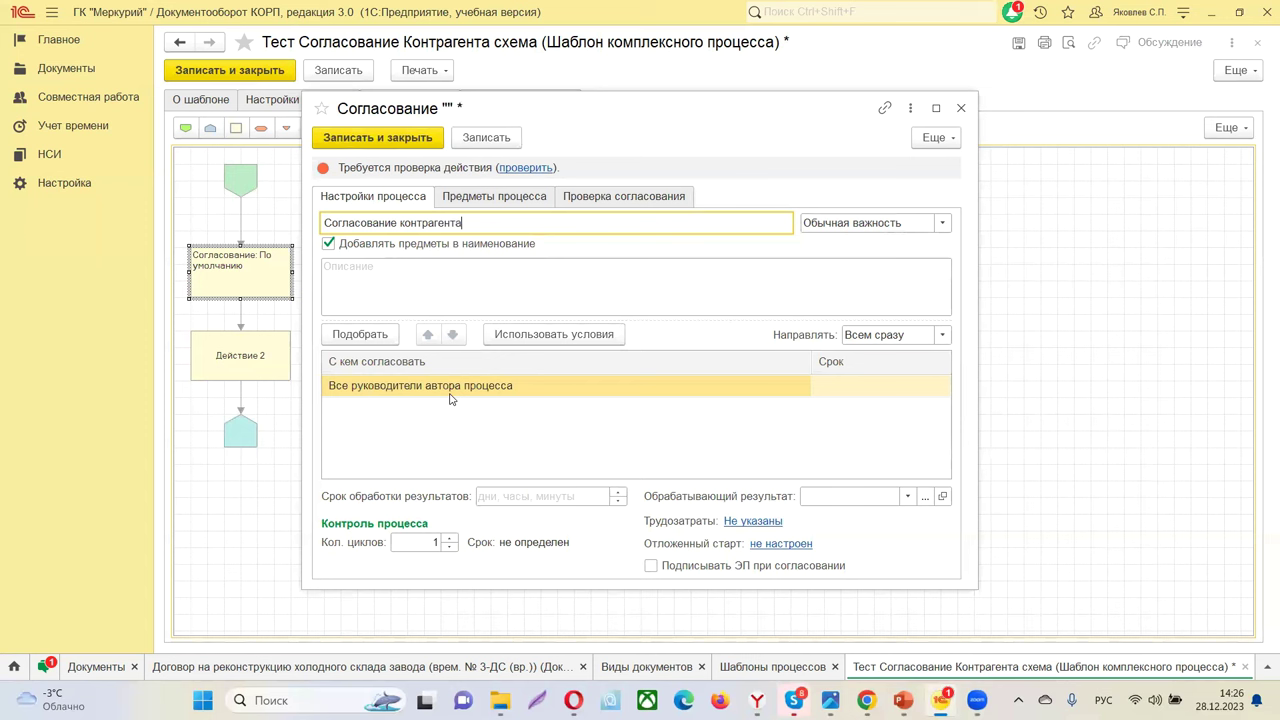
{"action": "left_click", "coordinate": [875, 376]}
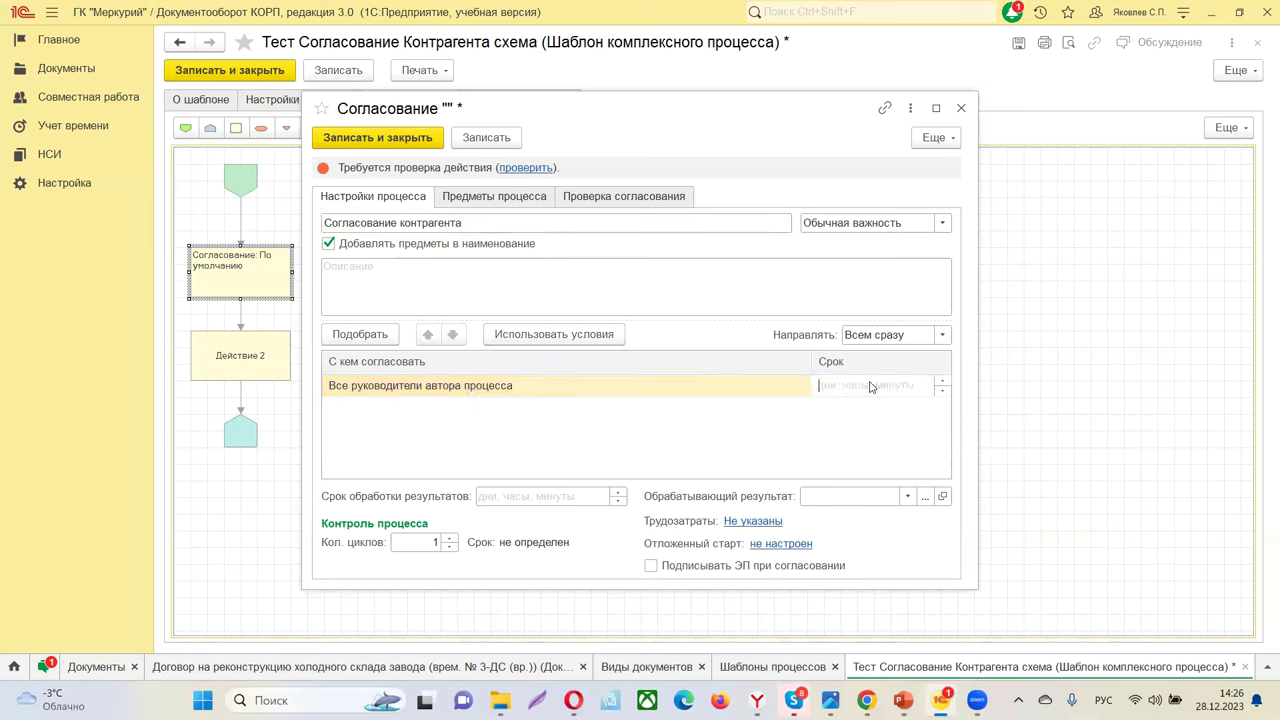
{"action": "left_click", "coordinate": [944, 382]}
{"action": "left_click", "coordinate": [696, 432]}
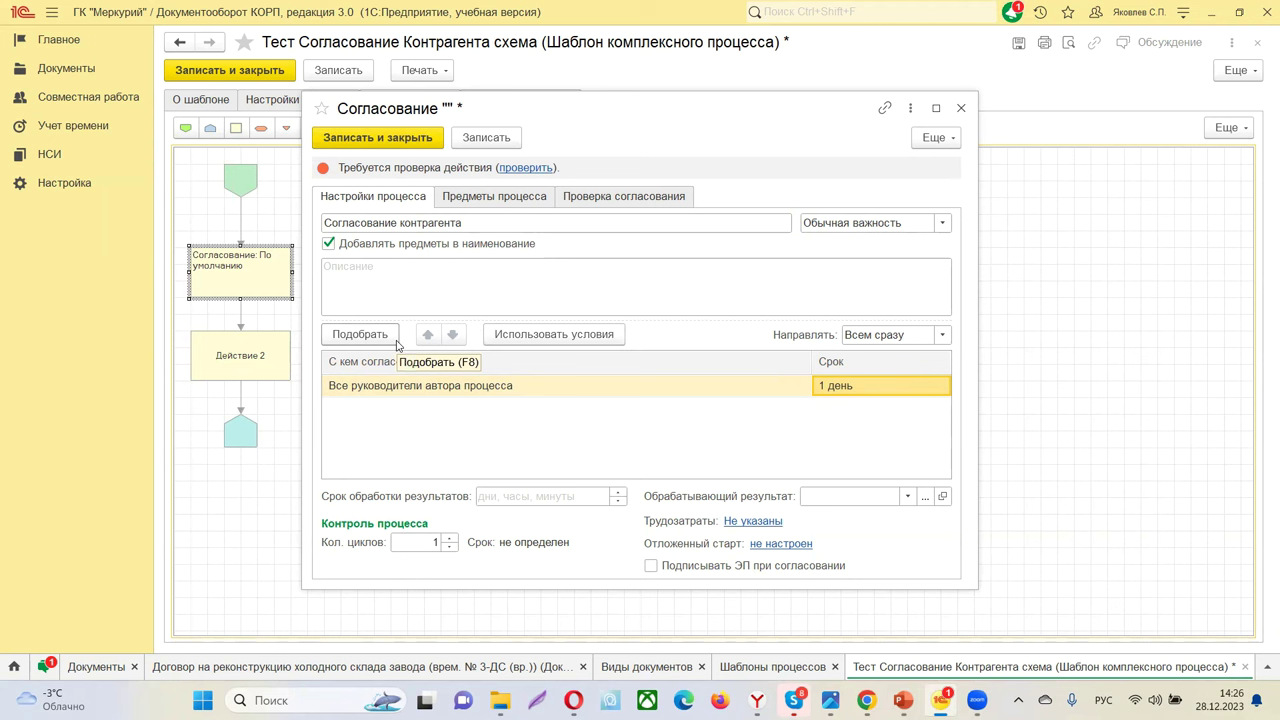
- Add the role "Служба безопасности" to the approvers of the counterparty approval
{"action": "left_click", "coordinate": [380, 336]}
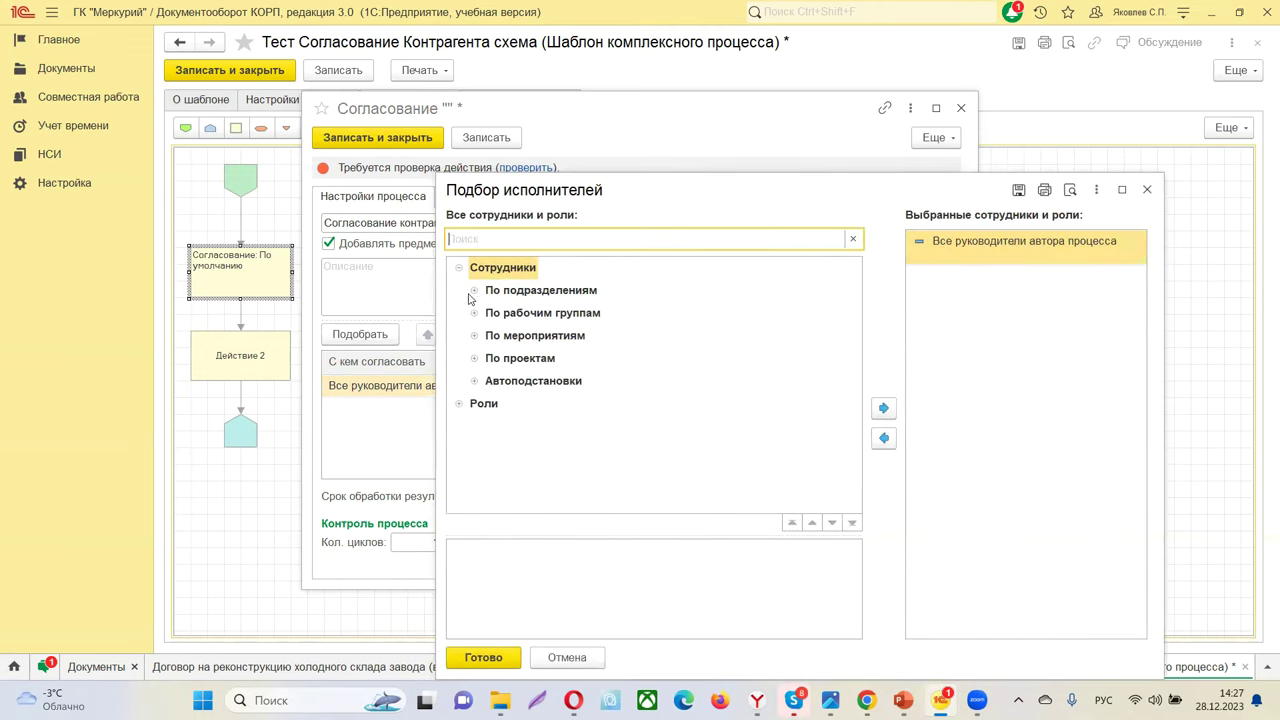
{"action": "left_click", "coordinate": [458, 403]}
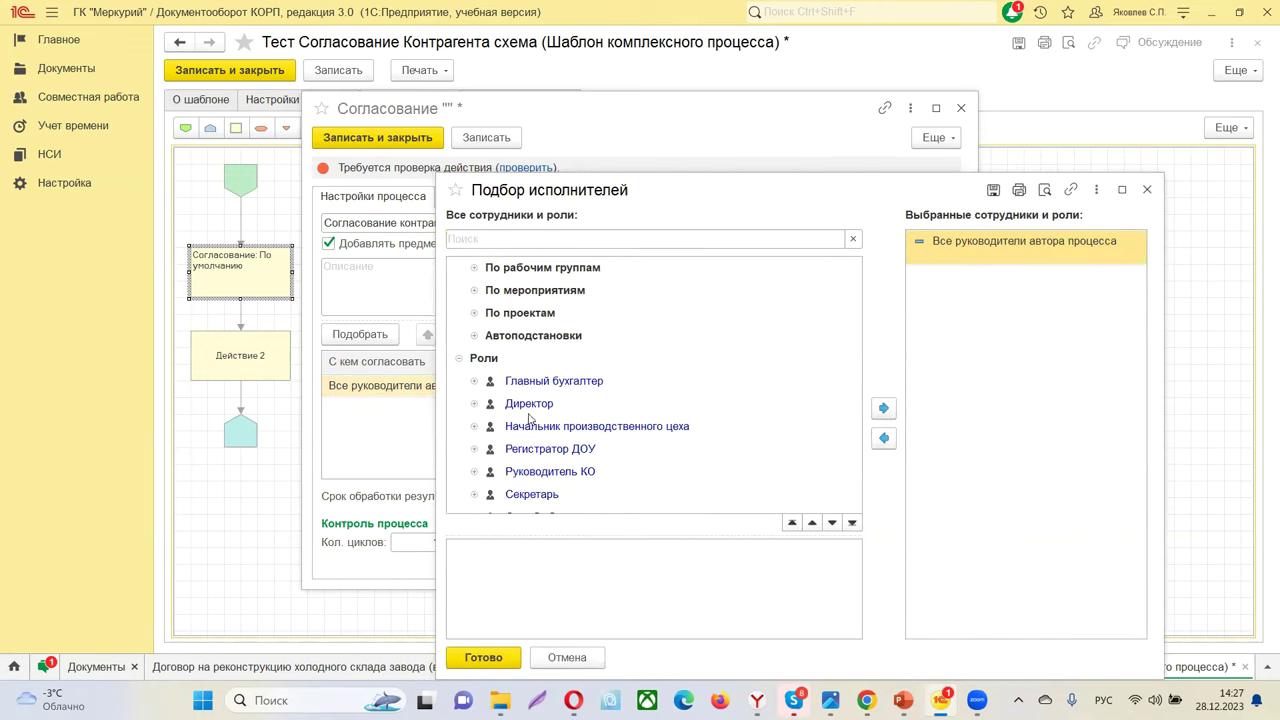
{"action": "scroll", "coordinate": [600, 425], "scroll_direction": "down", "scroll_amount": 1}
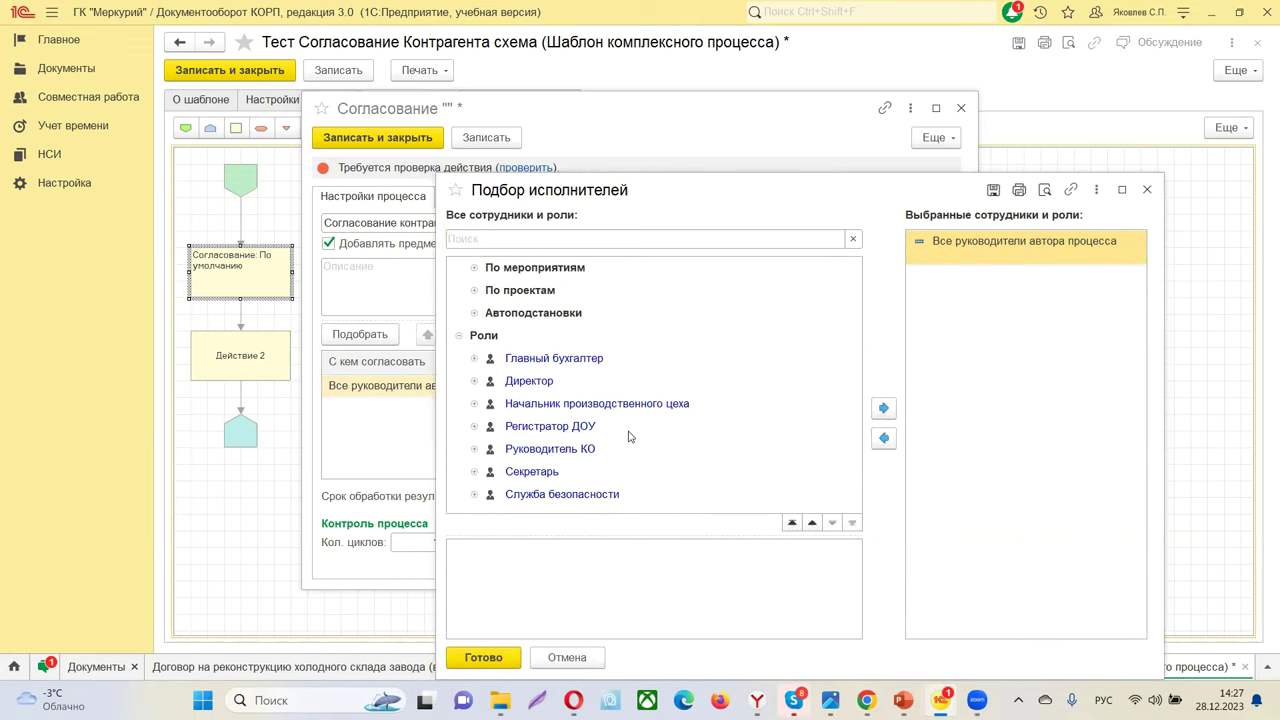
{"action": "double_click", "coordinate": [579, 496]}
{"action": "left_click", "coordinate": [485, 657]}
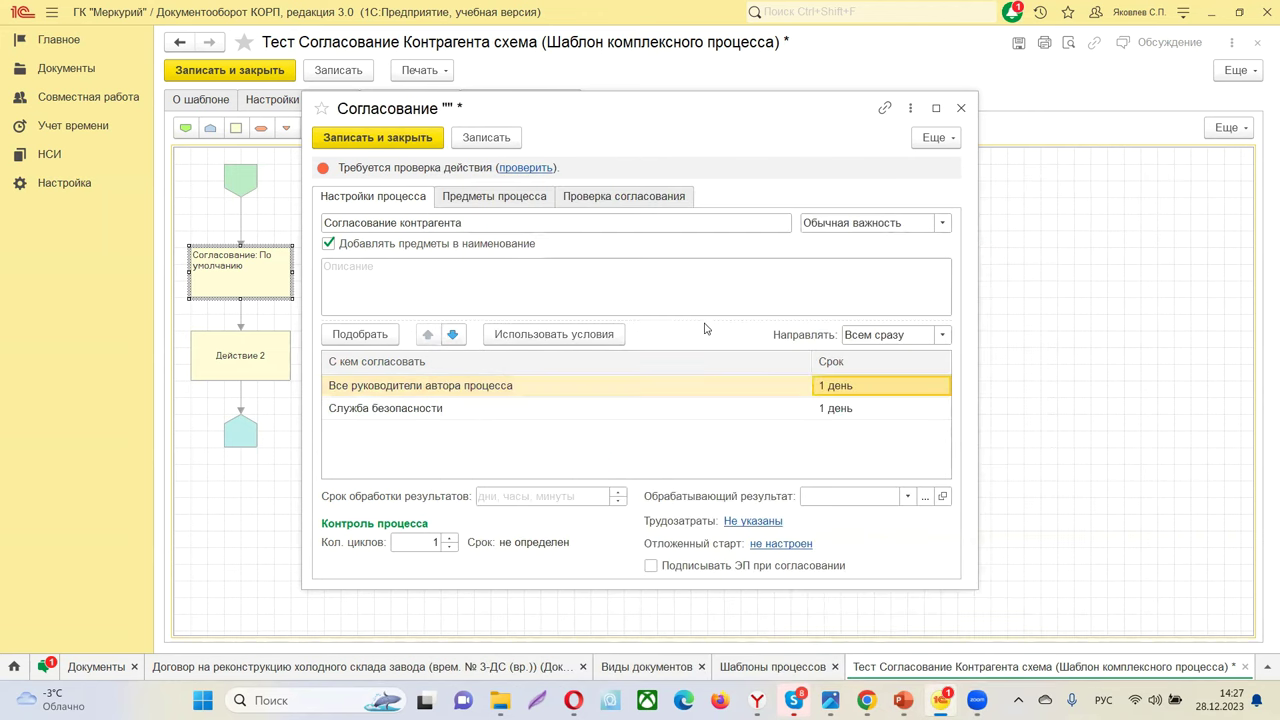
- Enable approver conditions, review the check algorithms available for "Служба безопасности", and turn the conditions off again without setting one
{"action": "left_click", "coordinate": [527, 340]}
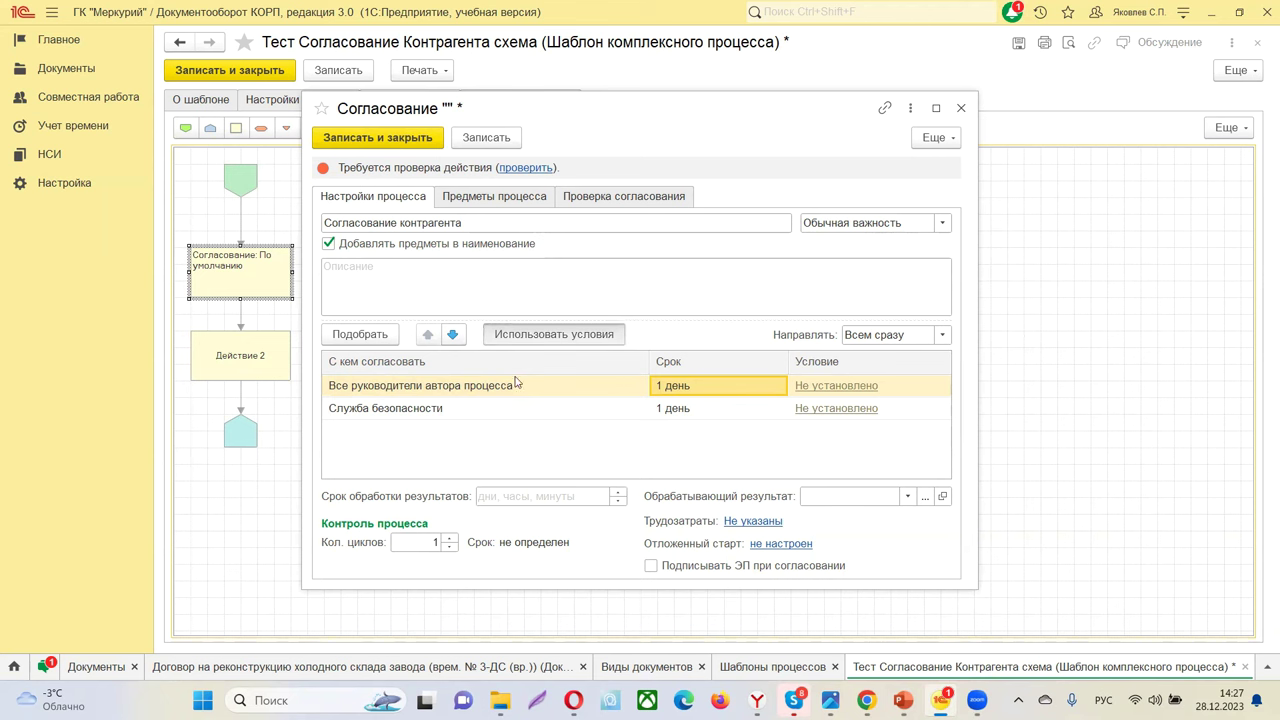
{"action": "left_click", "coordinate": [822, 410]}
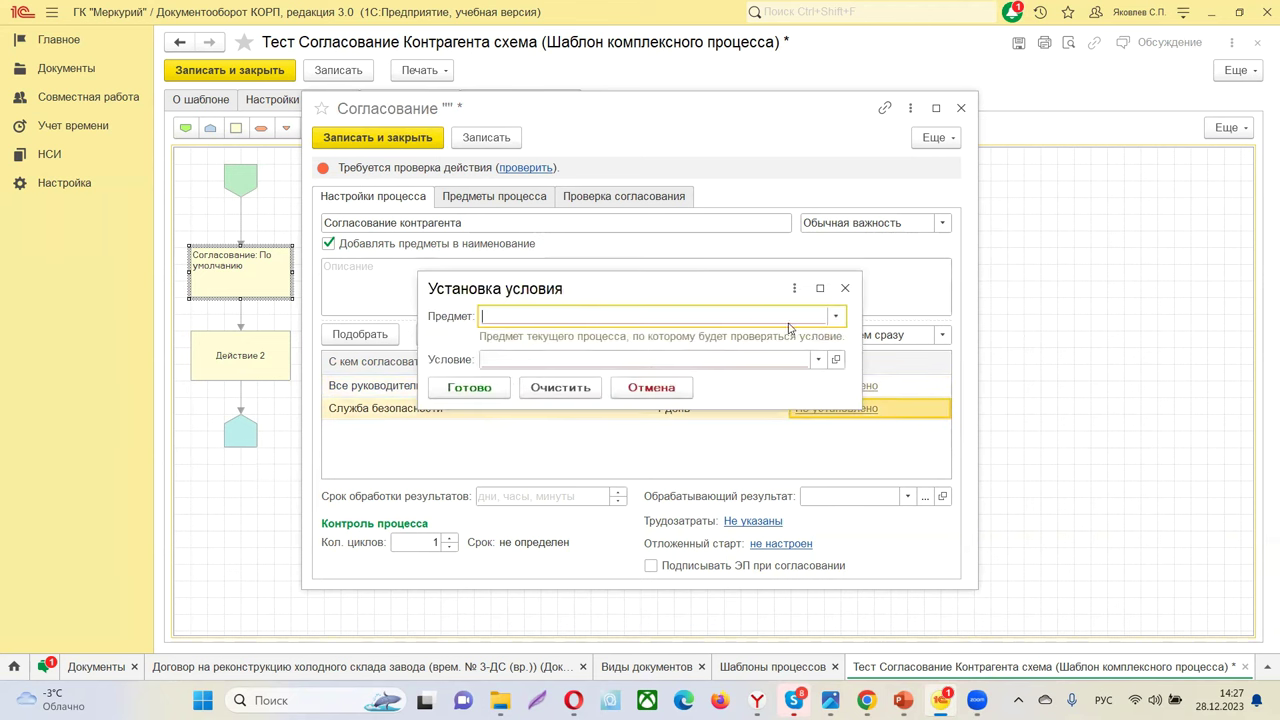
{"action": "left_click", "coordinate": [818, 360]}
{"action": "left_click", "coordinate": [601, 409]}
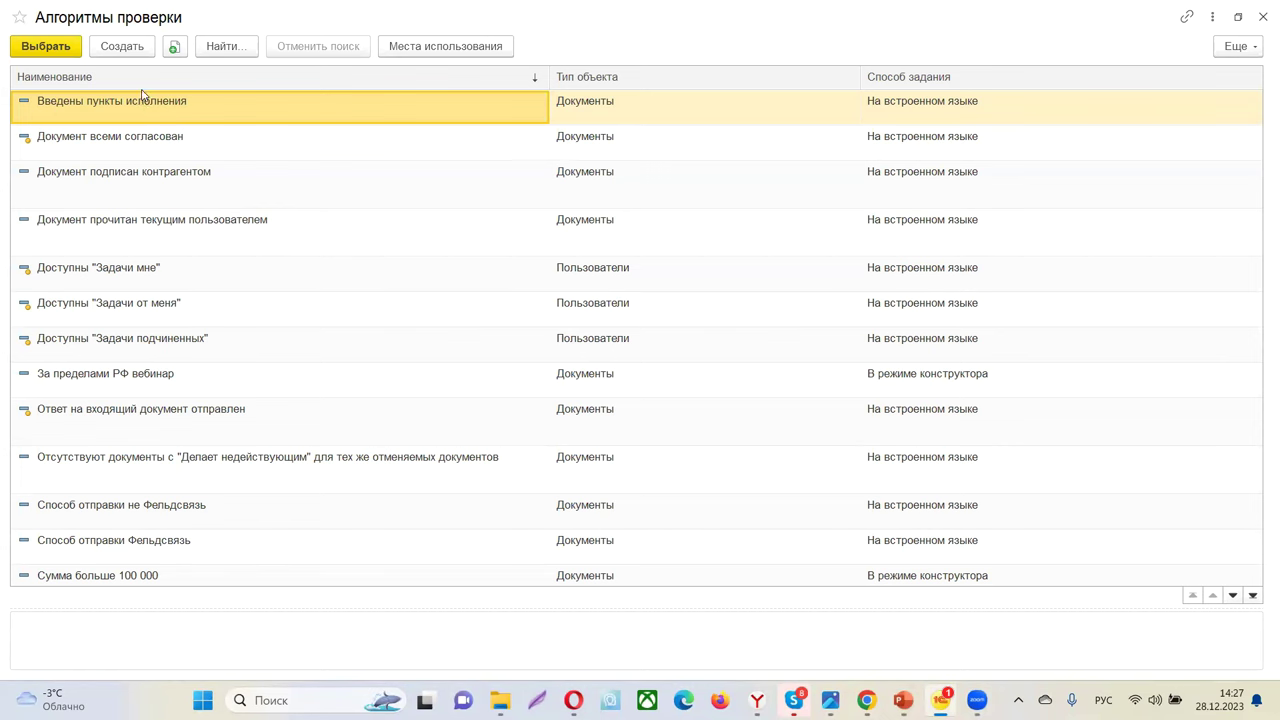
{"action": "scroll", "coordinate": [145, 125], "scroll_direction": "down", "scroll_amount": 3}
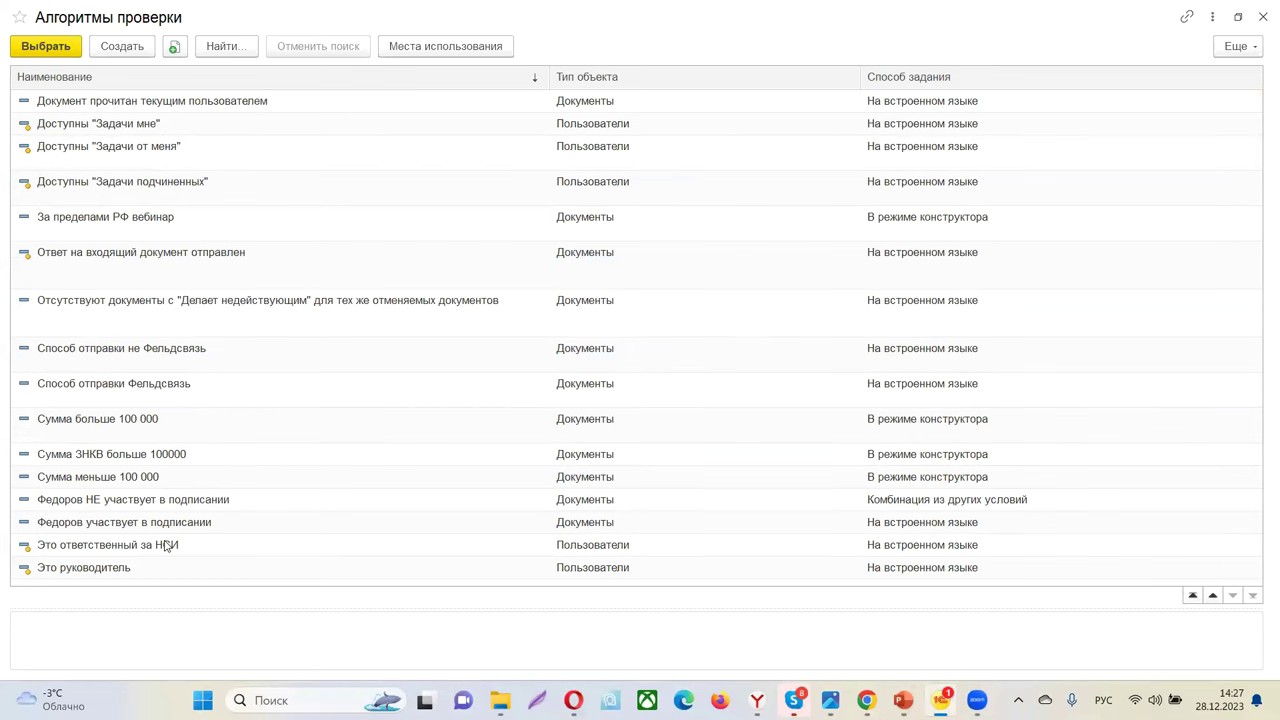
{"action": "scroll", "coordinate": [165, 552], "scroll_direction": "up", "scroll_amount": 3}
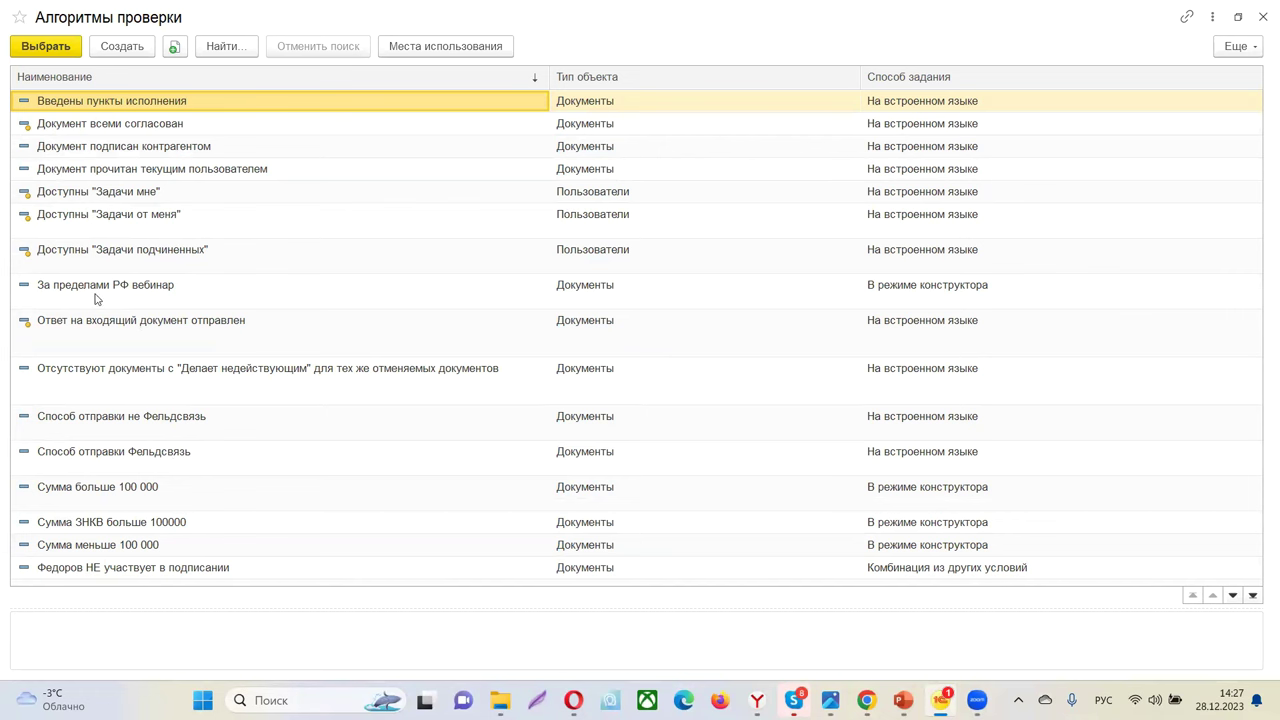
{"action": "scroll", "coordinate": [190, 493], "scroll_direction": "down", "scroll_amount": 3}
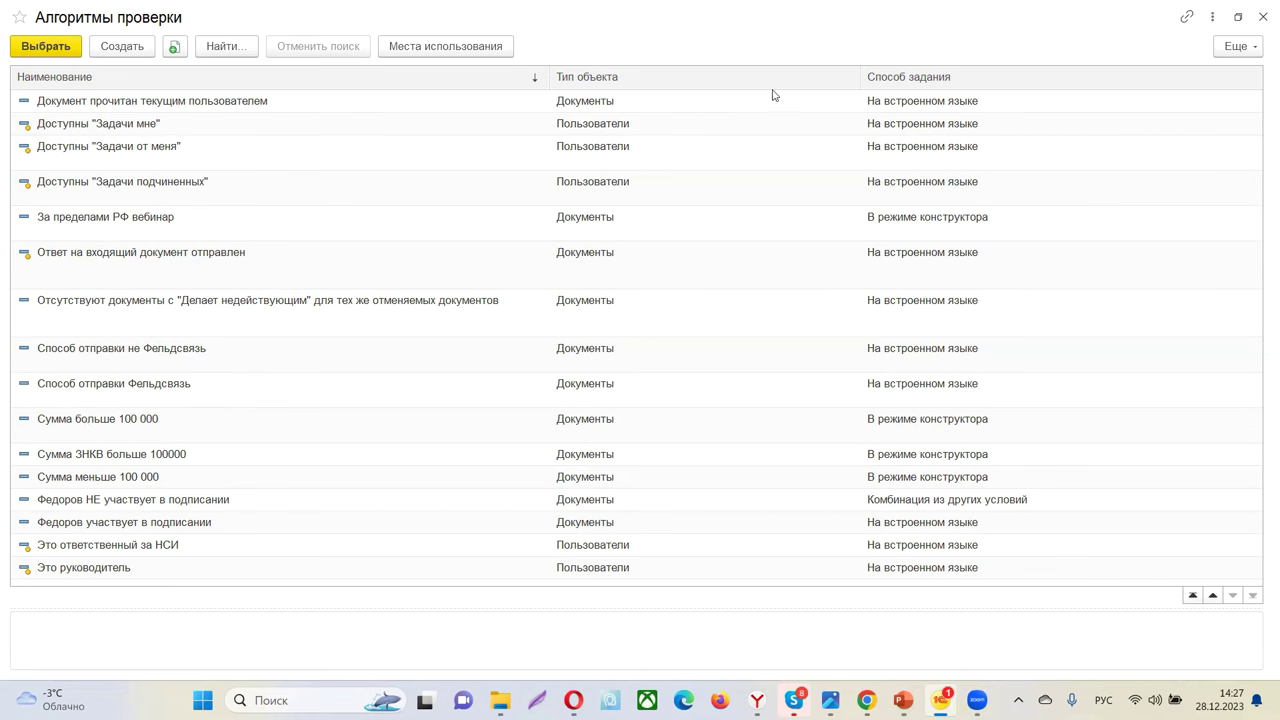
{"action": "left_click", "coordinate": [1263, 17]}
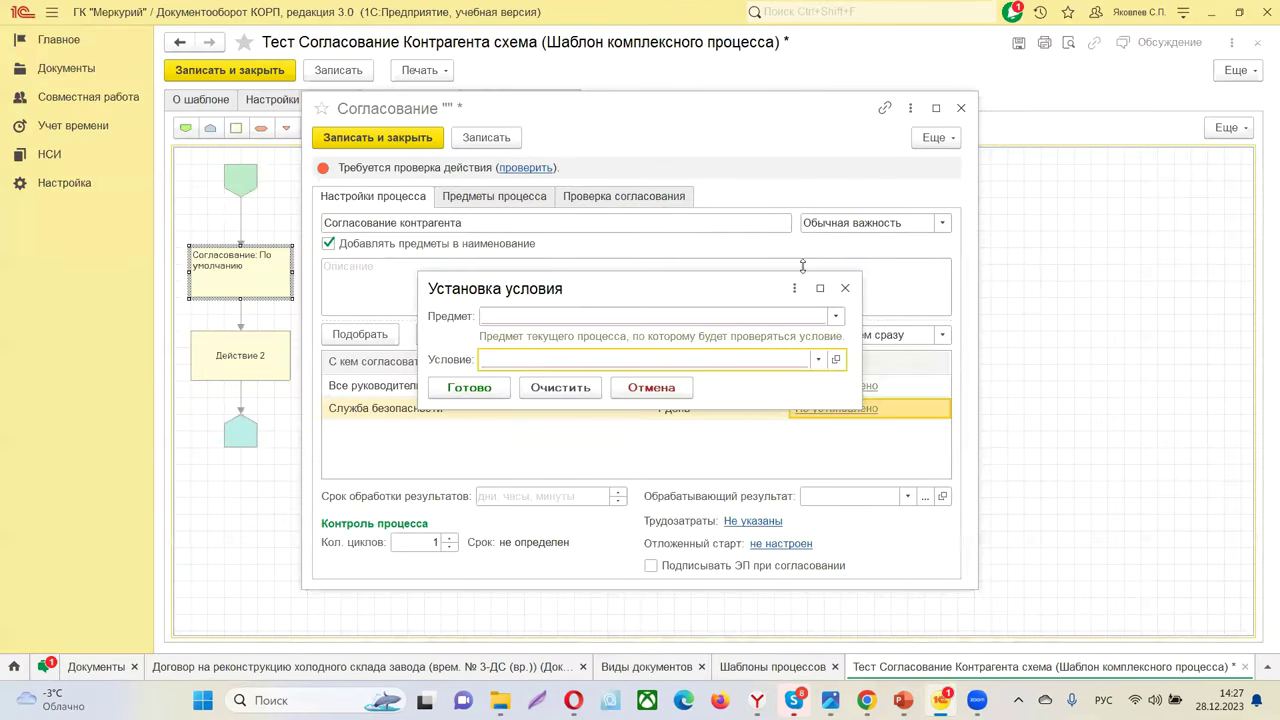
{"action": "left_click", "coordinate": [845, 289]}
{"action": "left_click", "coordinate": [570, 340]}
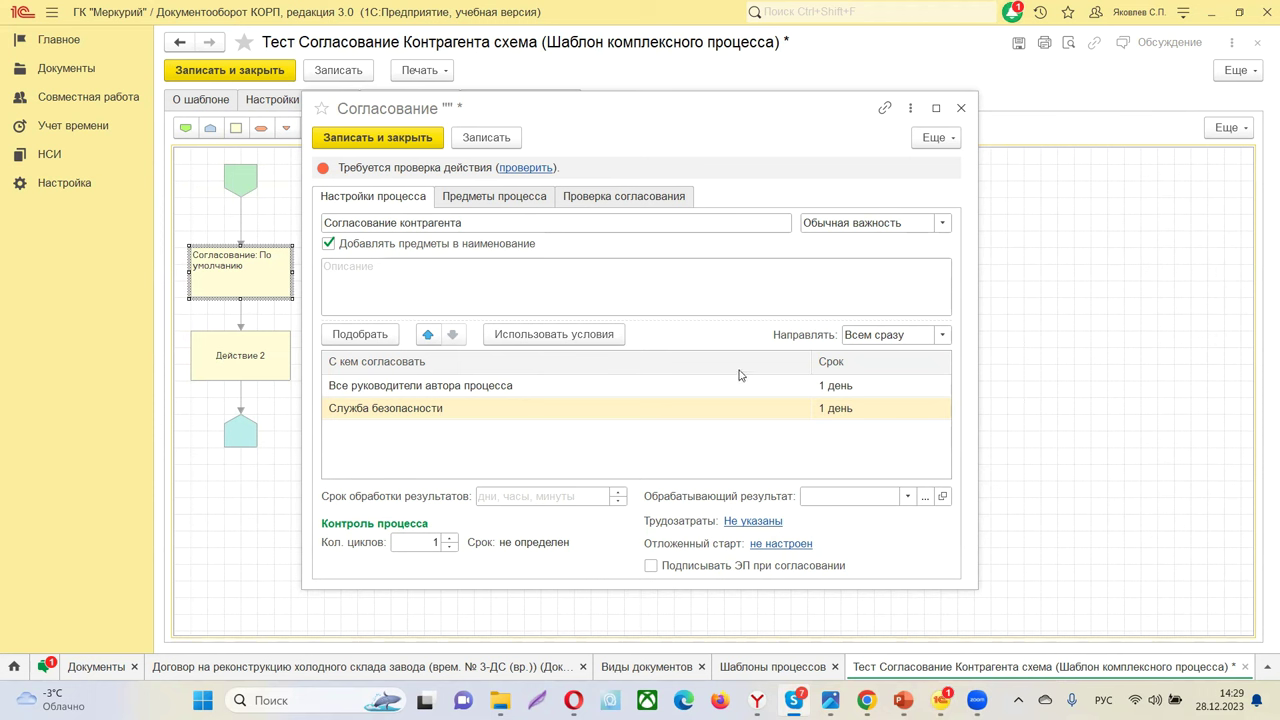
- Run the setup check on the "Согласование контрагента" action, then save and close it
{"action": "left_click", "coordinate": [866, 388]}
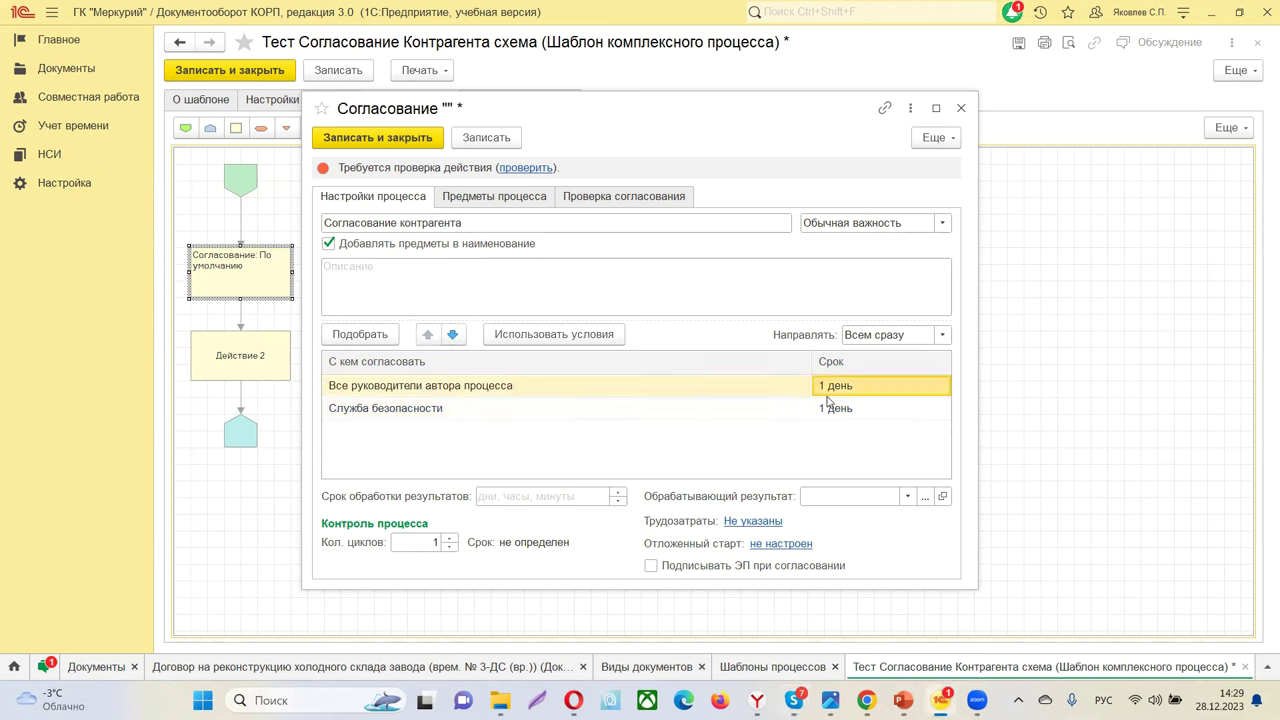
{"action": "left_click", "coordinate": [530, 168]}
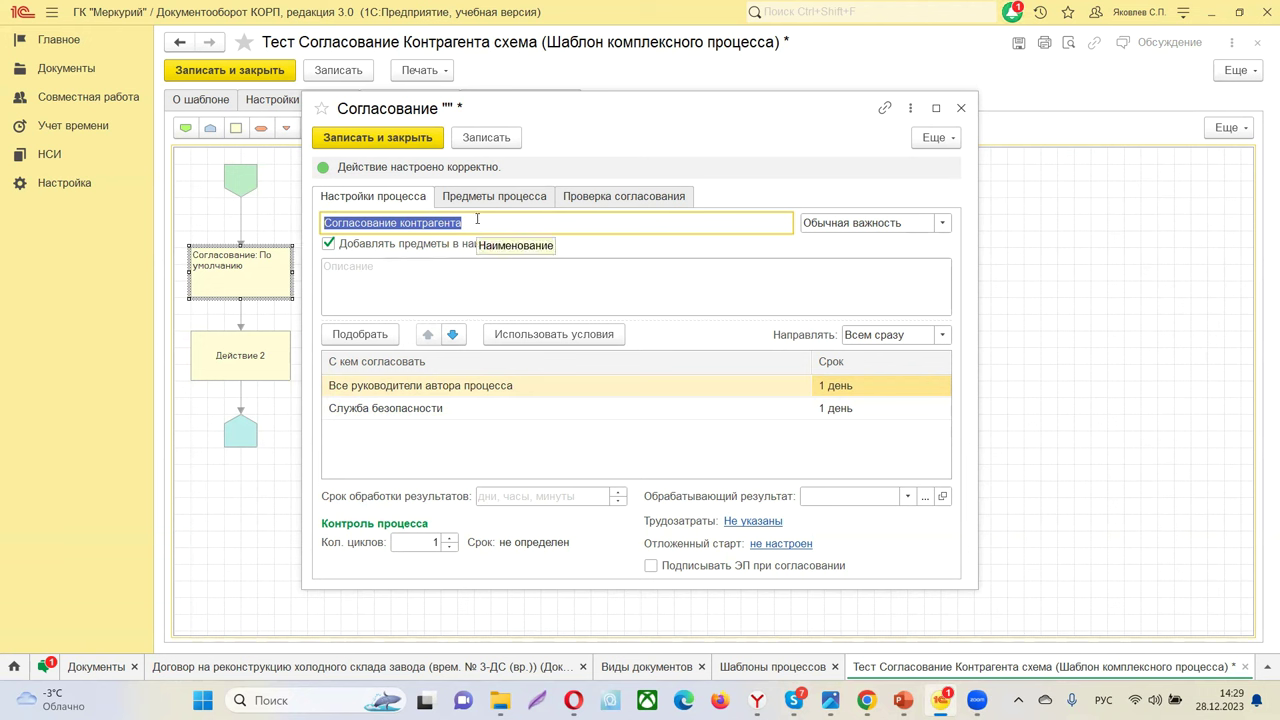
{"action": "left_click", "coordinate": [404, 138]}
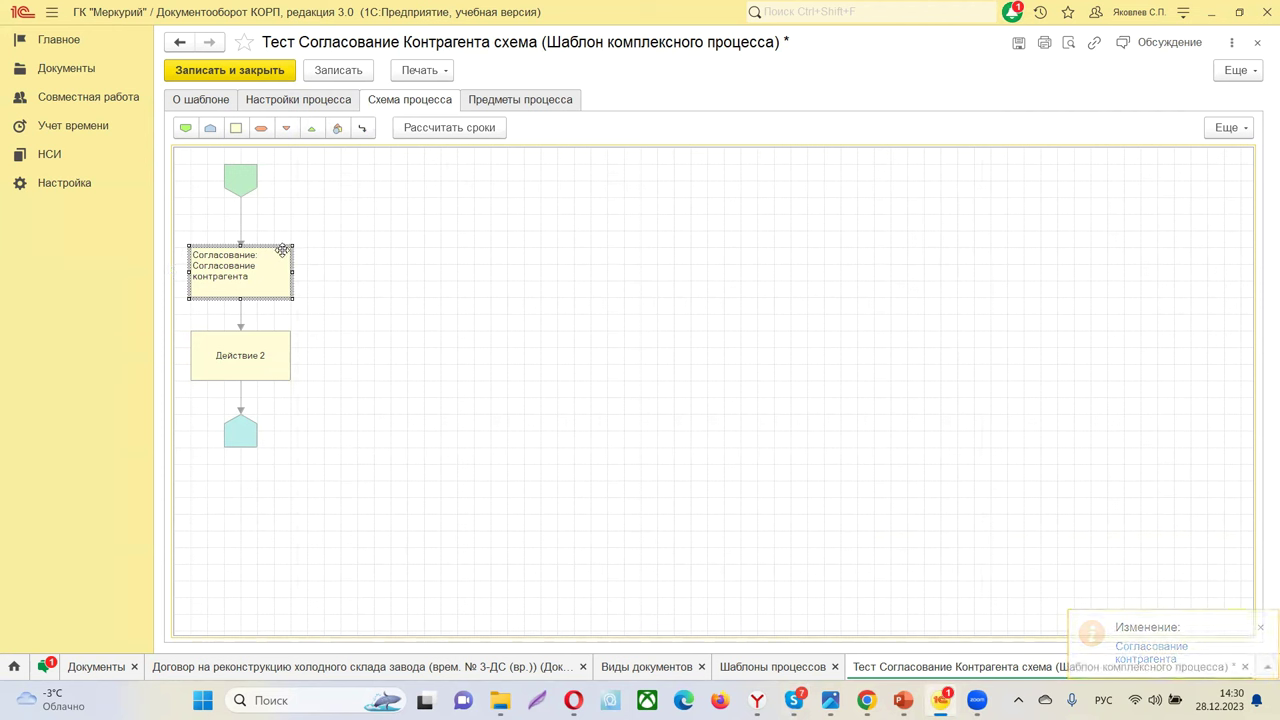
{"action": "mouse_move", "coordinate": [278, 262]}
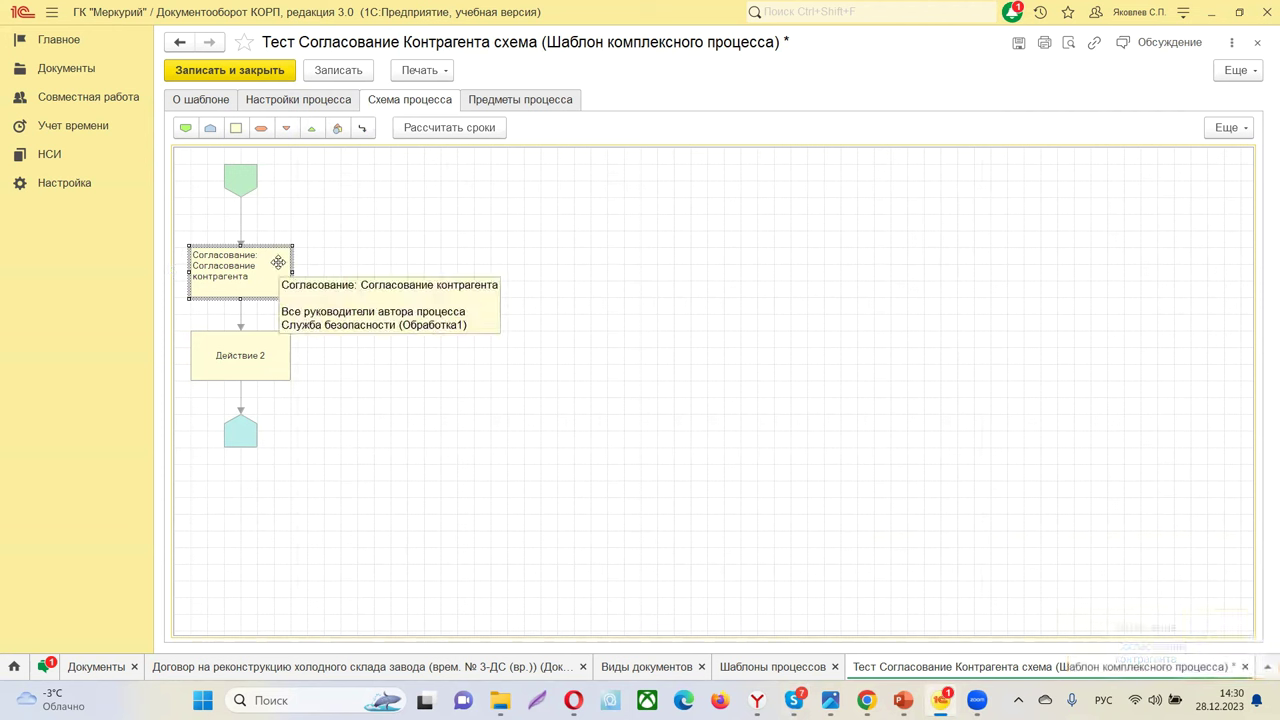
- Make "Действие 2" a new "Исполнение" process and name it "Приложить оригиналы уставных документов контрагента"
{"action": "left_click", "coordinate": [232, 352]}
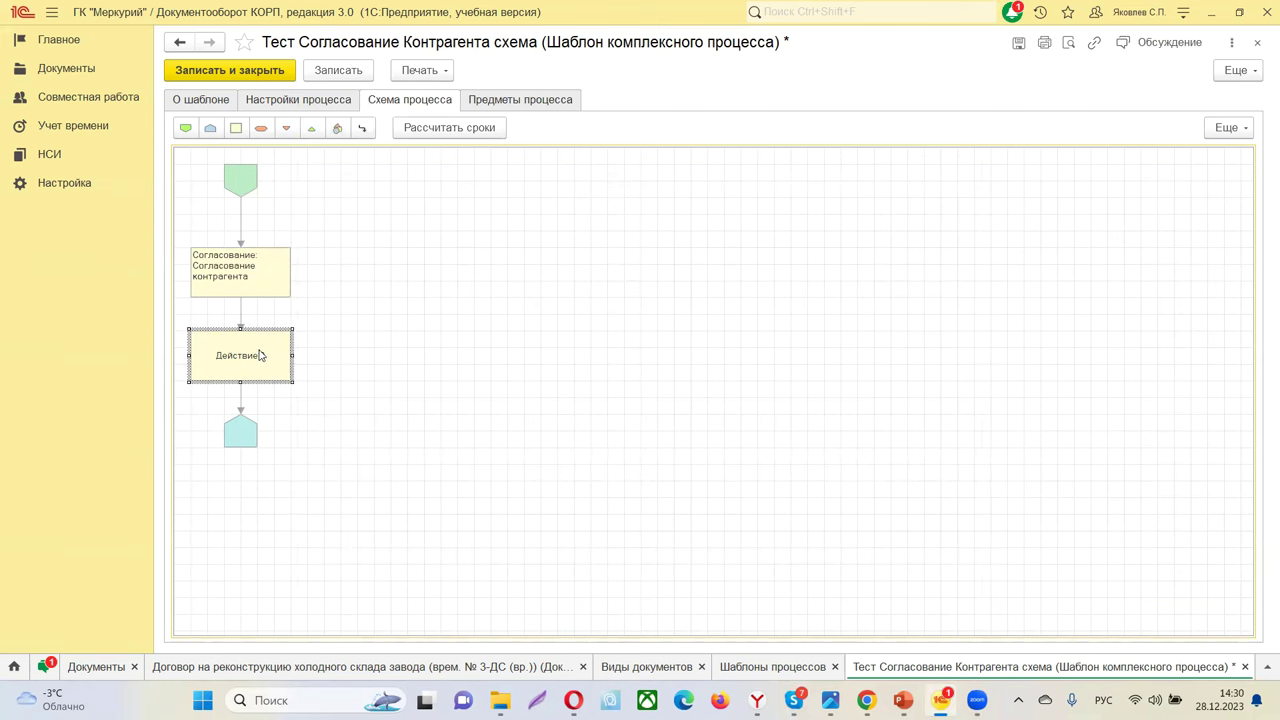
{"action": "double_click", "coordinate": [259, 350]}
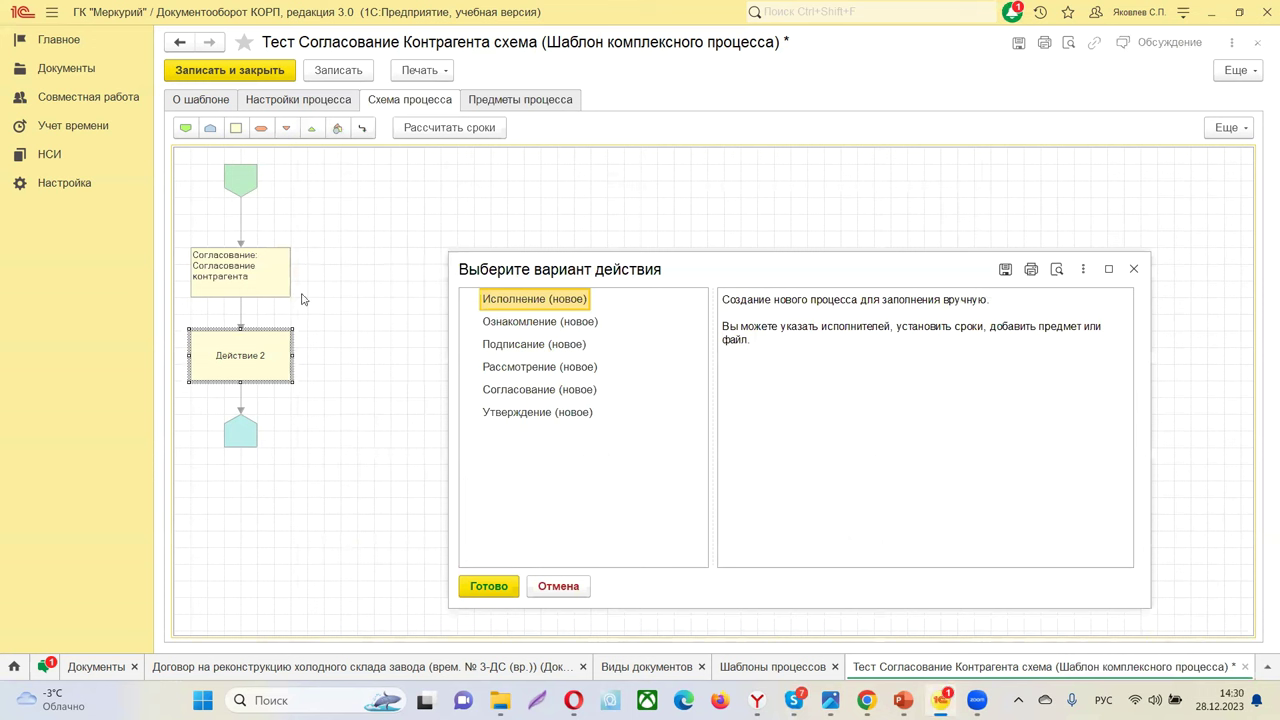
{"action": "double_click", "coordinate": [517, 305]}
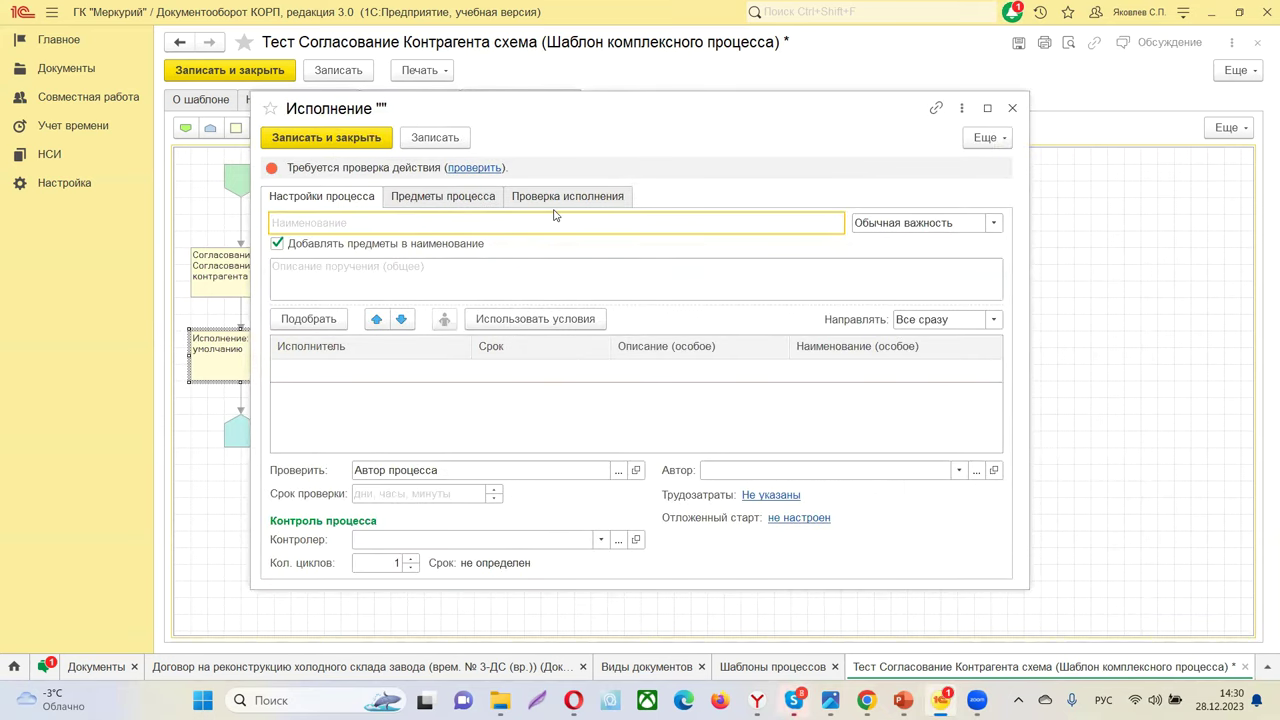
{"action": "type", "text": "Приложить оригиналы "}
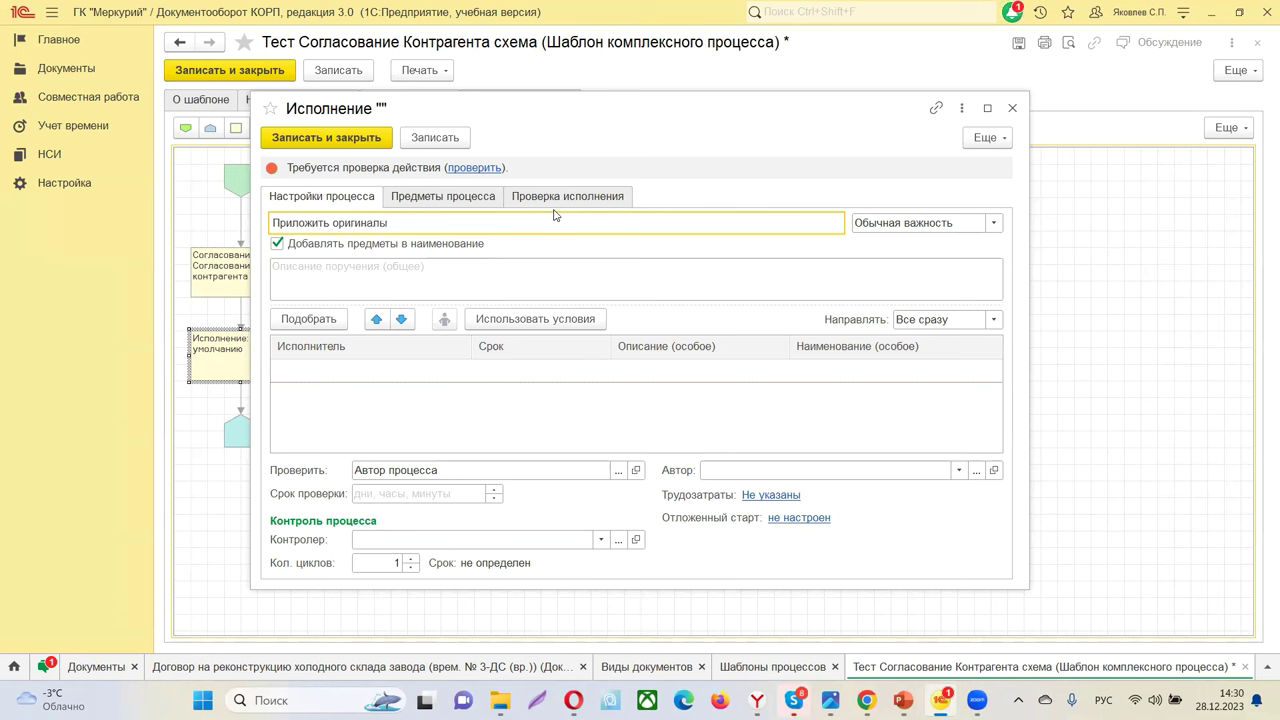
{"action": "type", "text": "уставных документо"}
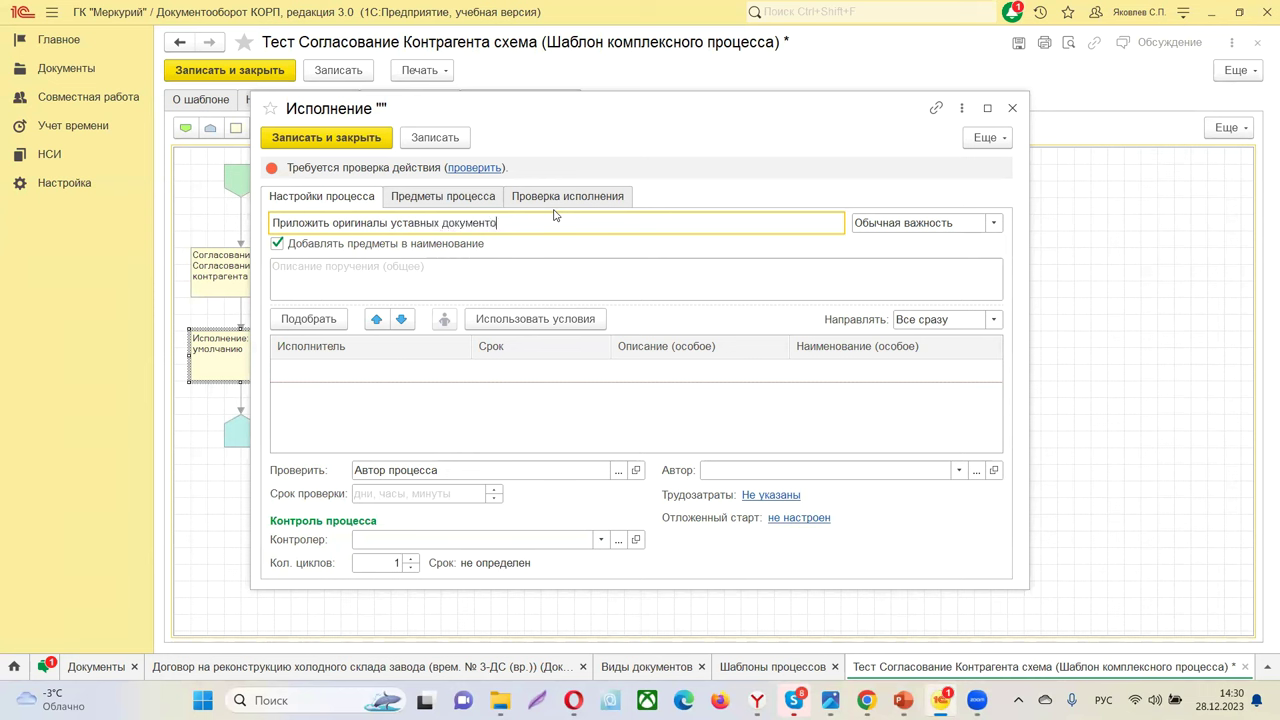
{"action": "type", "text": "в контрагента"}
- Assign the auto-substitution "Автор процесса" as performer of the execution action, reviewing the other auto-substitutions and roles offered
{"action": "left_click", "coordinate": [308, 319]}
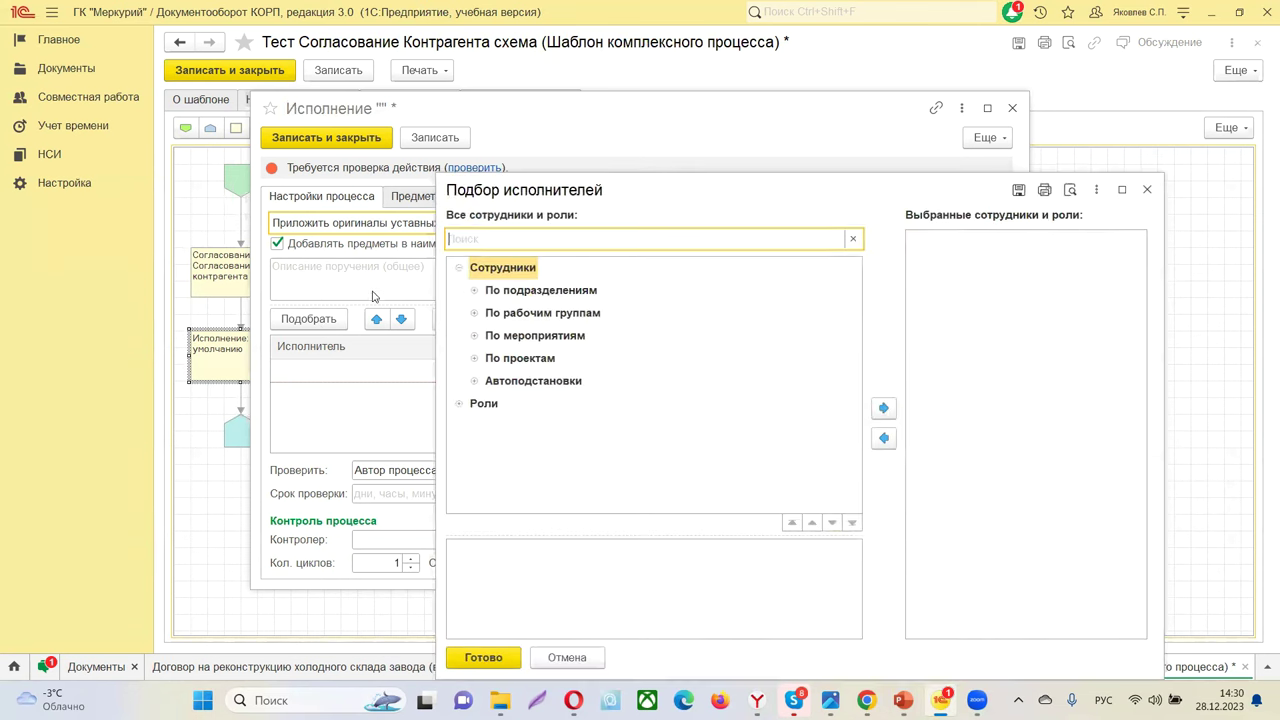
{"action": "left_click", "coordinate": [475, 380]}
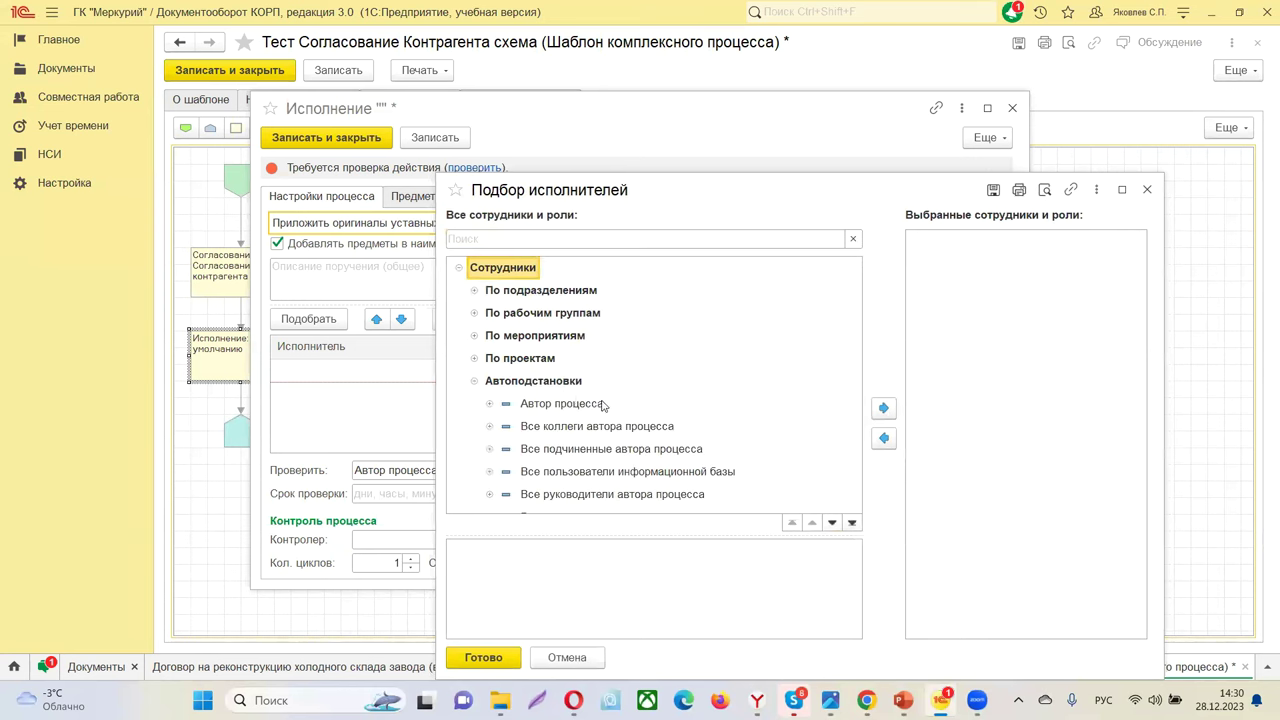
{"action": "scroll", "coordinate": [600, 405], "scroll_direction": "down", "scroll_amount": 1}
{"action": "scroll", "coordinate": [622, 395], "scroll_direction": "down", "scroll_amount": 1}
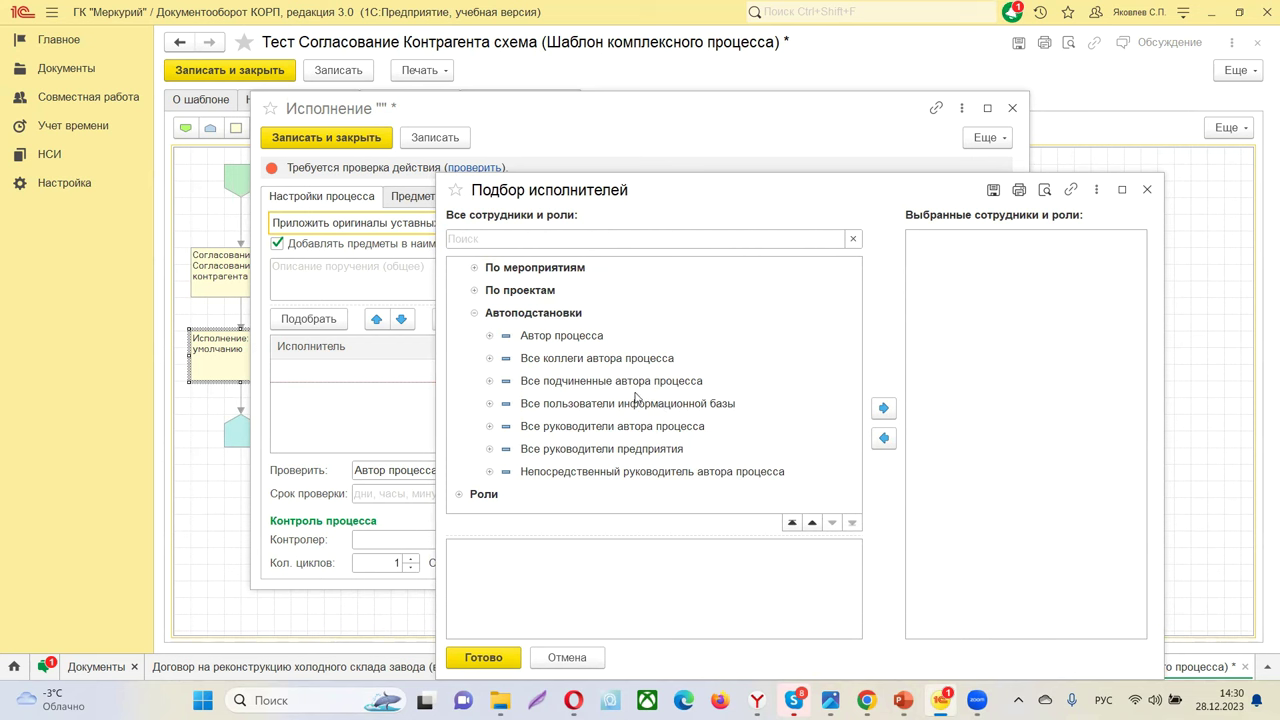
{"action": "scroll", "coordinate": [619, 392], "scroll_direction": "up", "scroll_amount": 2}
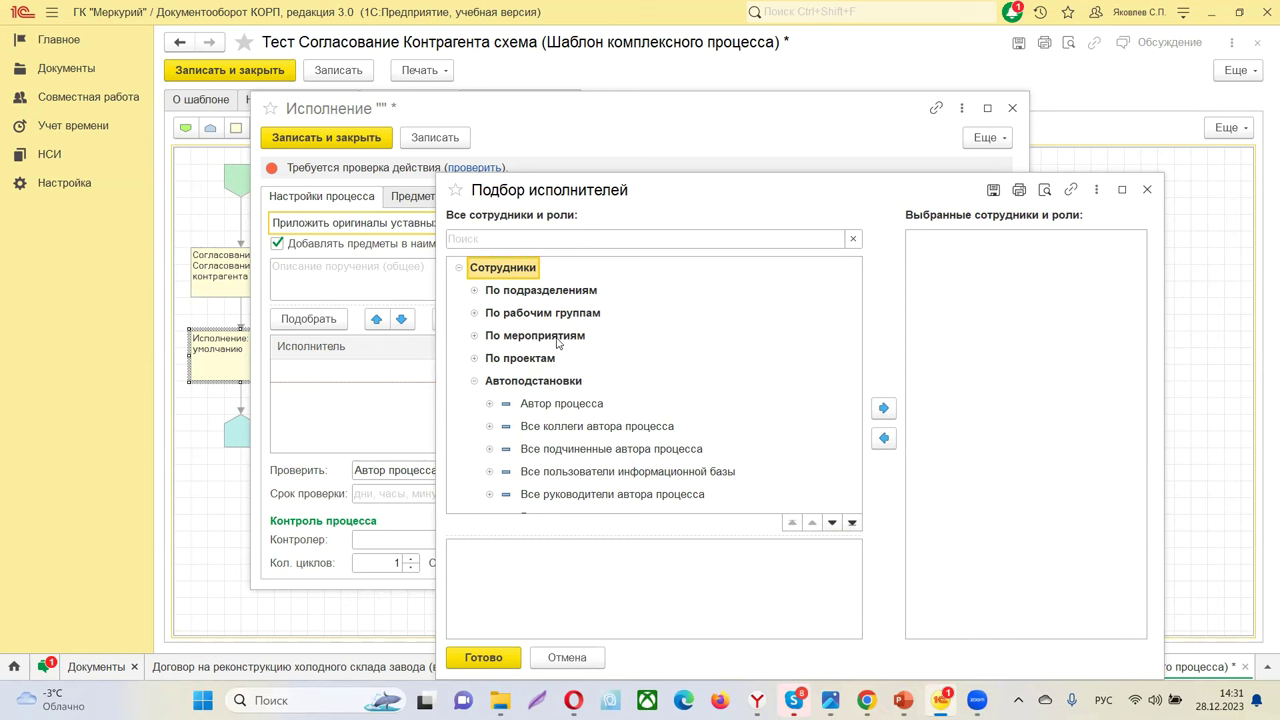
{"action": "scroll", "coordinate": [537, 321], "scroll_direction": "down", "scroll_amount": 1}
{"action": "scroll", "coordinate": [537, 310], "scroll_direction": "up", "scroll_amount": 1}
{"action": "scroll", "coordinate": [558, 378], "scroll_direction": "down", "scroll_amount": 1}
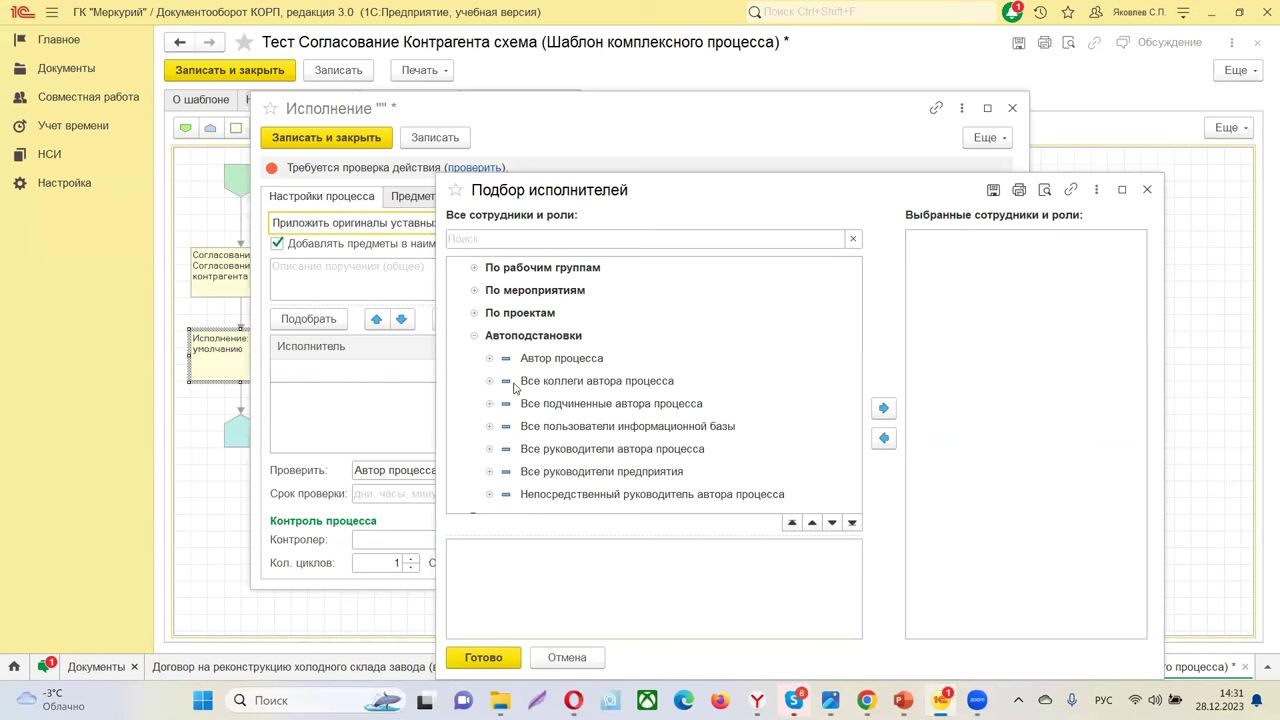
{"action": "scroll", "coordinate": [560, 405], "scroll_direction": "down", "scroll_amount": 1}
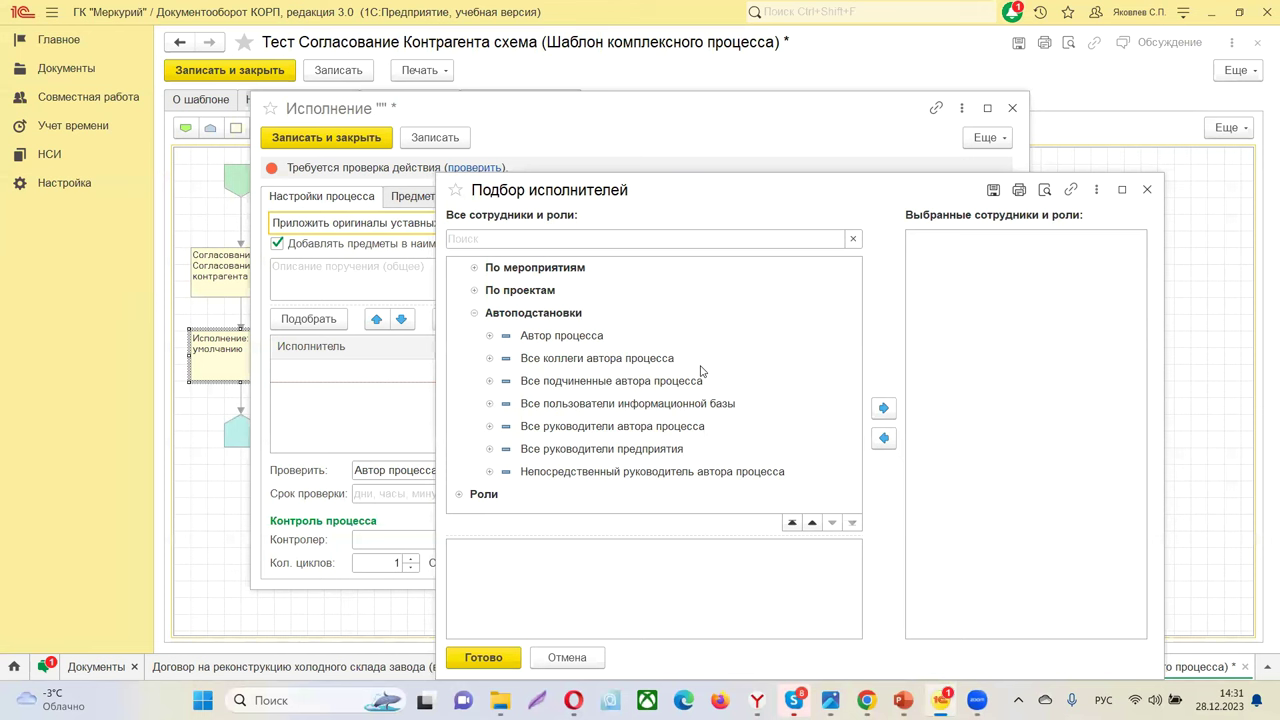
{"action": "left_click", "coordinate": [459, 494]}
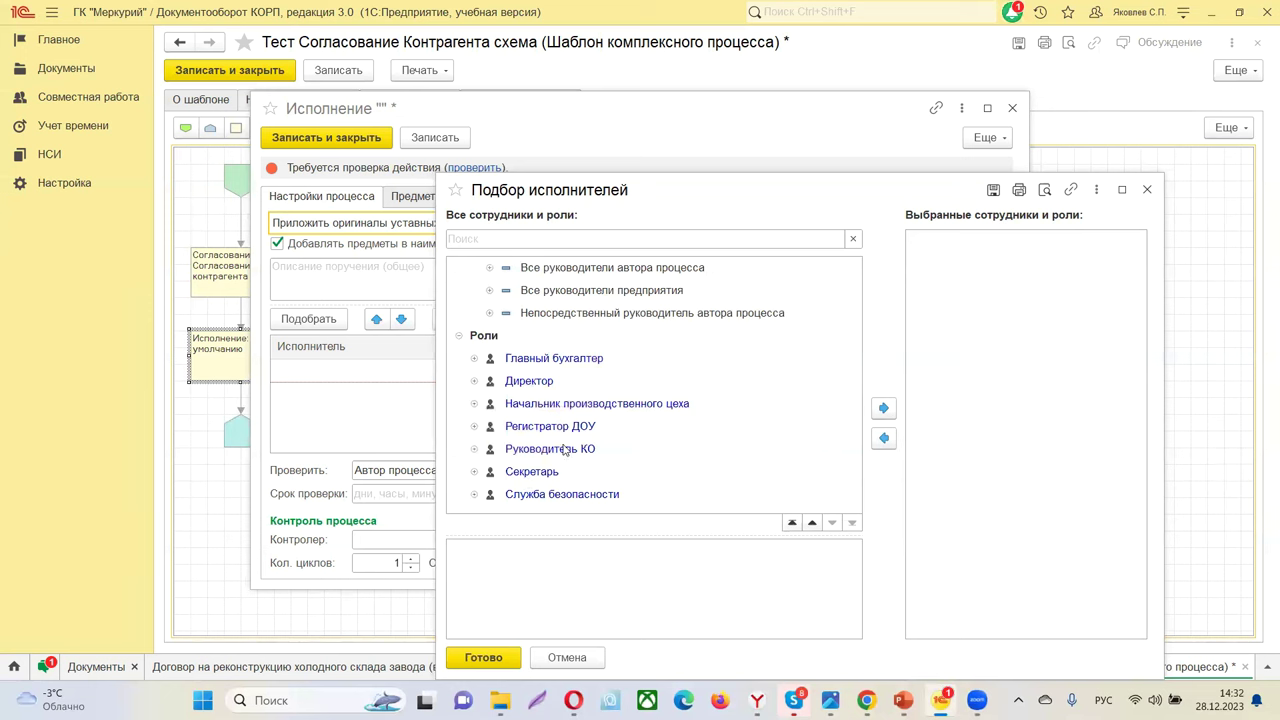
{"action": "scroll", "coordinate": [562, 450], "scroll_direction": "up", "scroll_amount": 2}
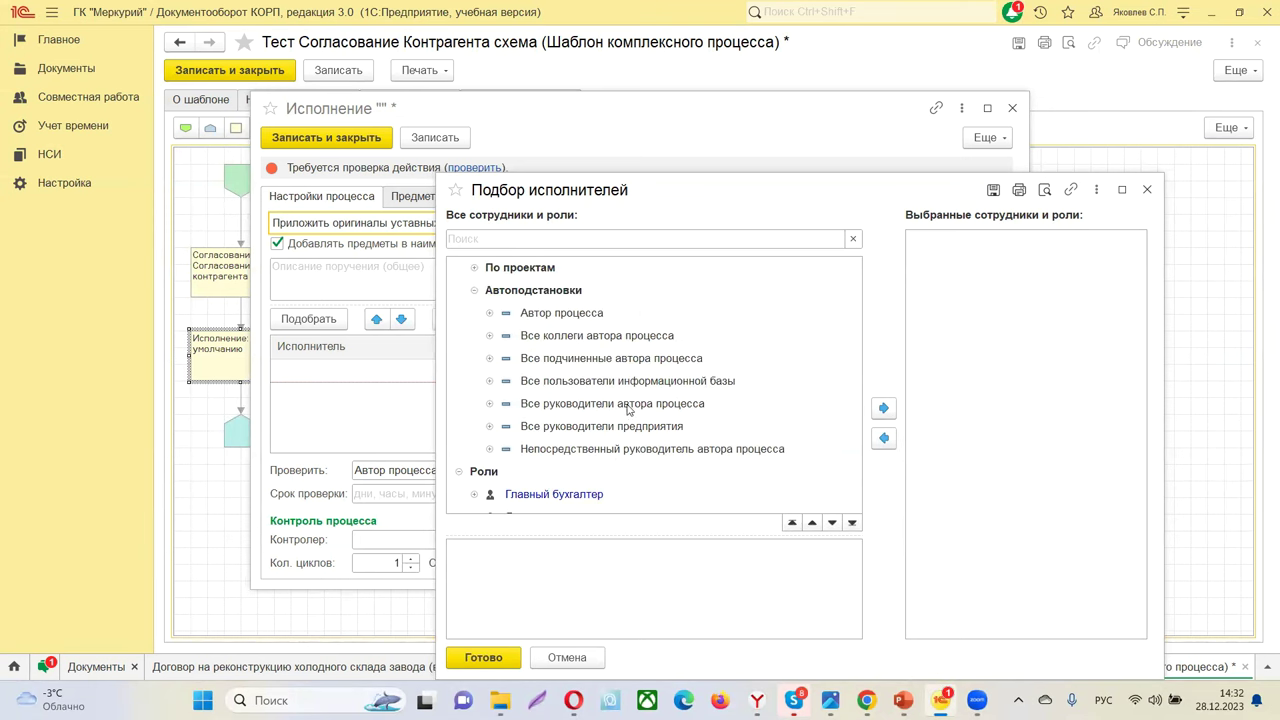
{"action": "double_click", "coordinate": [577, 314]}
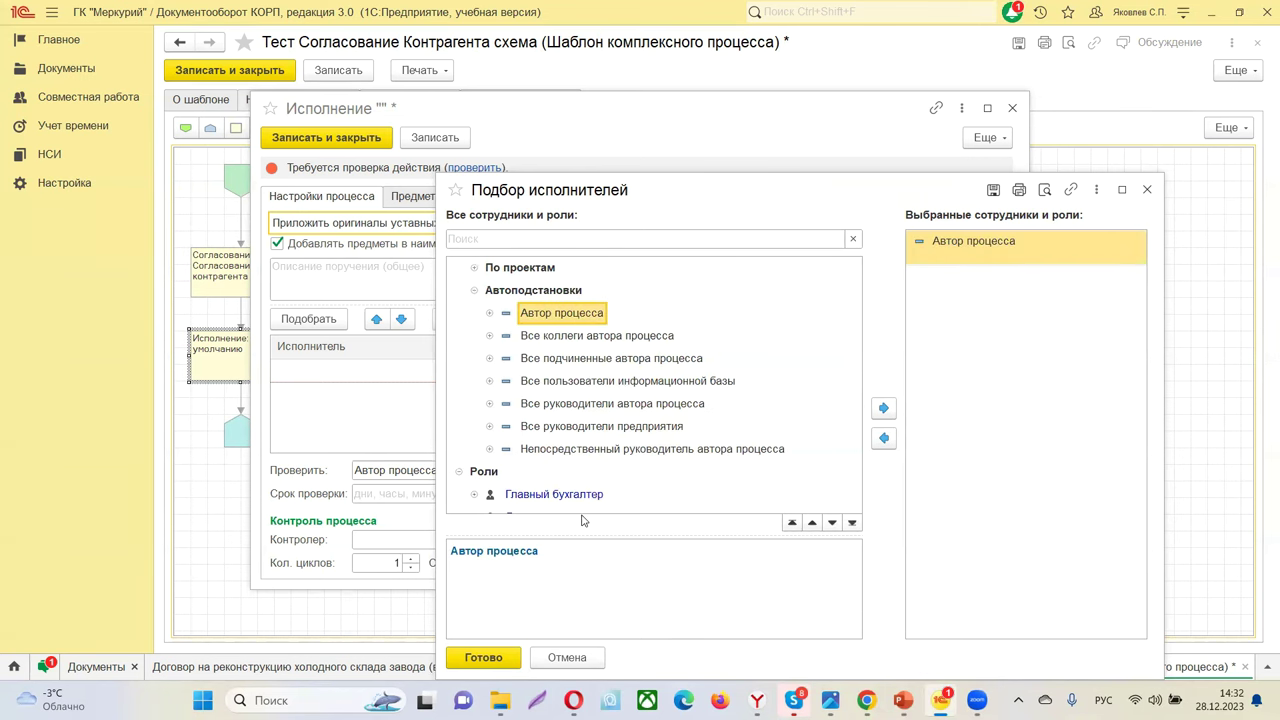
{"action": "left_click", "coordinate": [483, 657]}
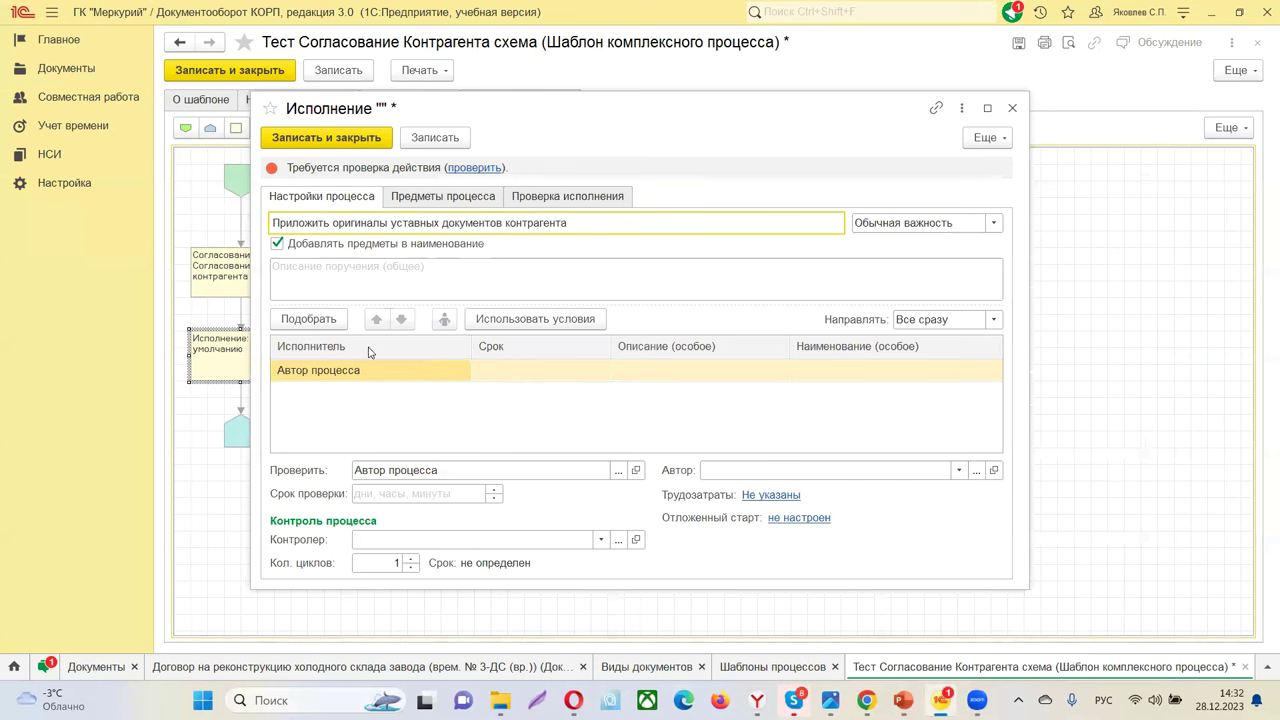
- Set the deadline for "Автор процесса" to 1 day and clear the "Проверить" field
{"action": "left_click", "coordinate": [511, 377]}
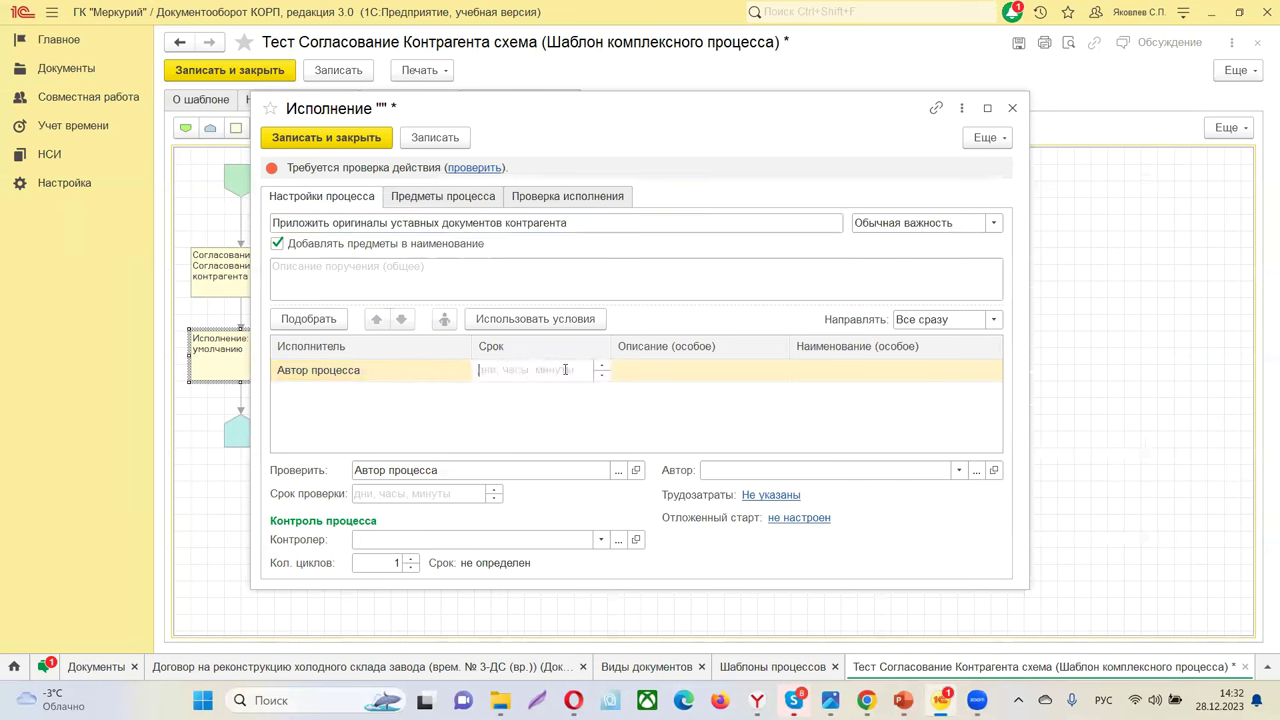
{"action": "left_click", "coordinate": [601, 366]}
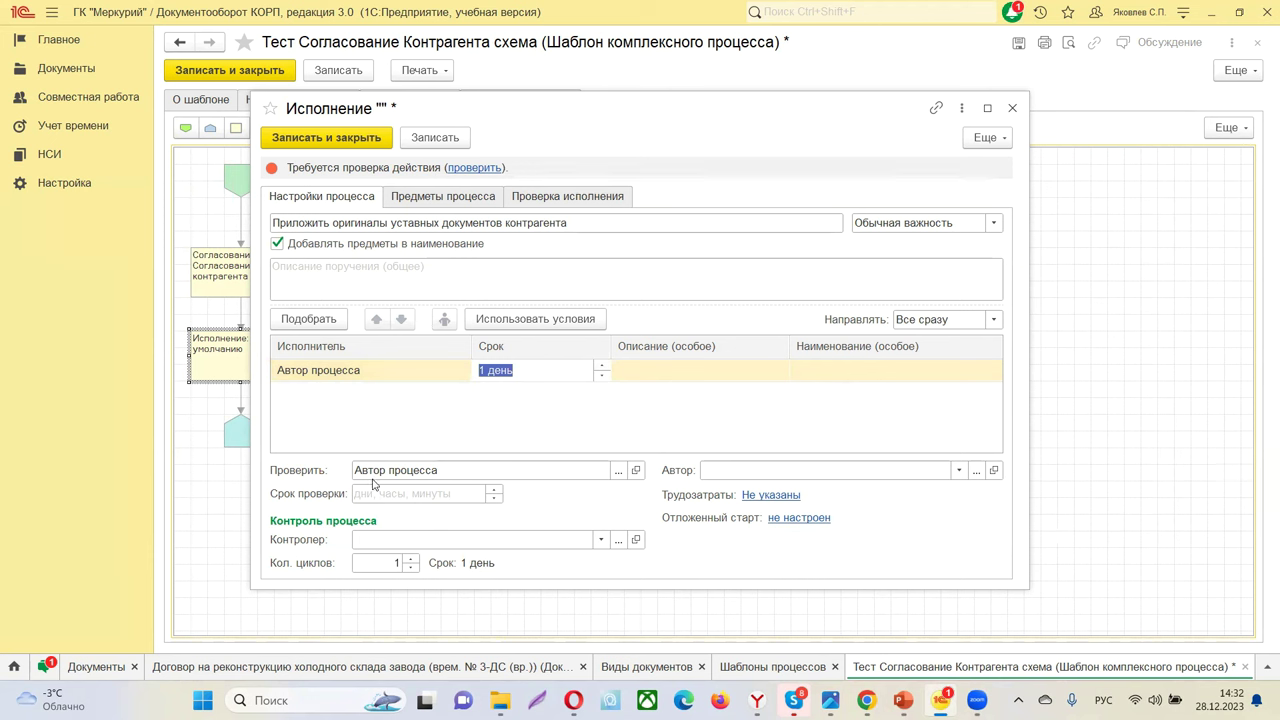
{"action": "left_click", "coordinate": [473, 469]}
{"action": "key", "text": "Delete"}
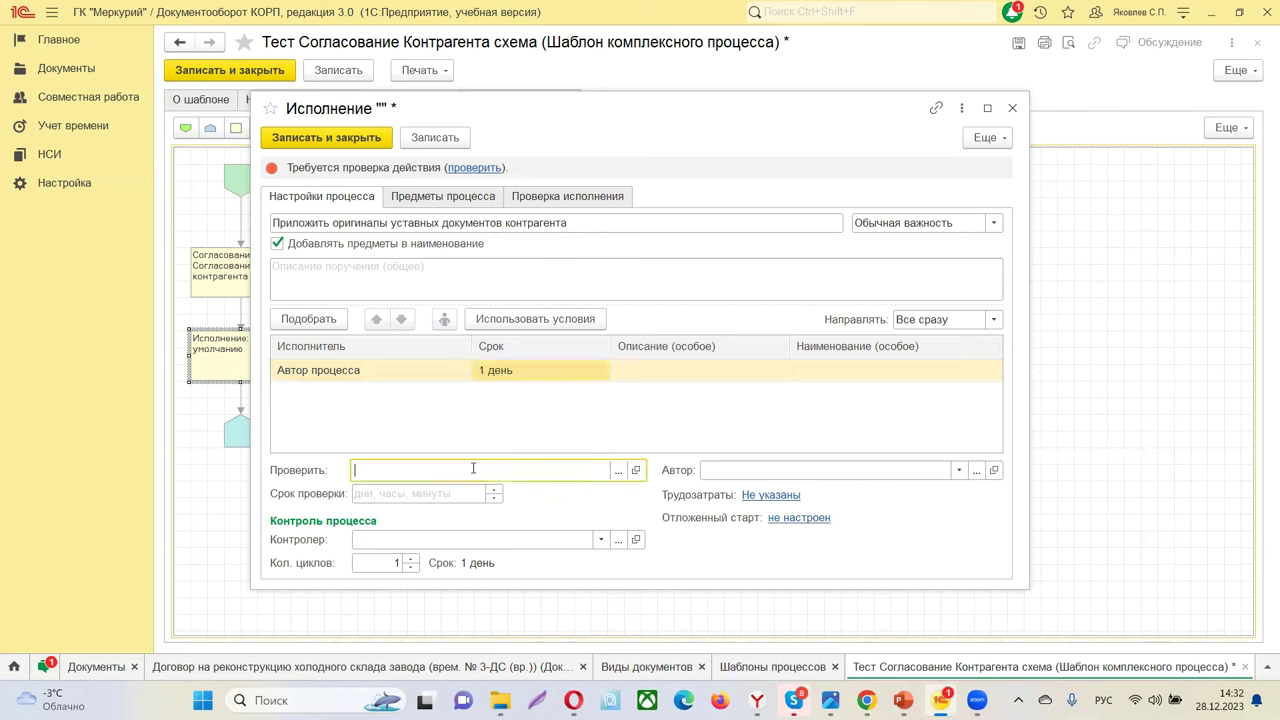
- Look at the suggested process authors without choosing one, and save and close the execution action
{"action": "left_click", "coordinate": [818, 478]}
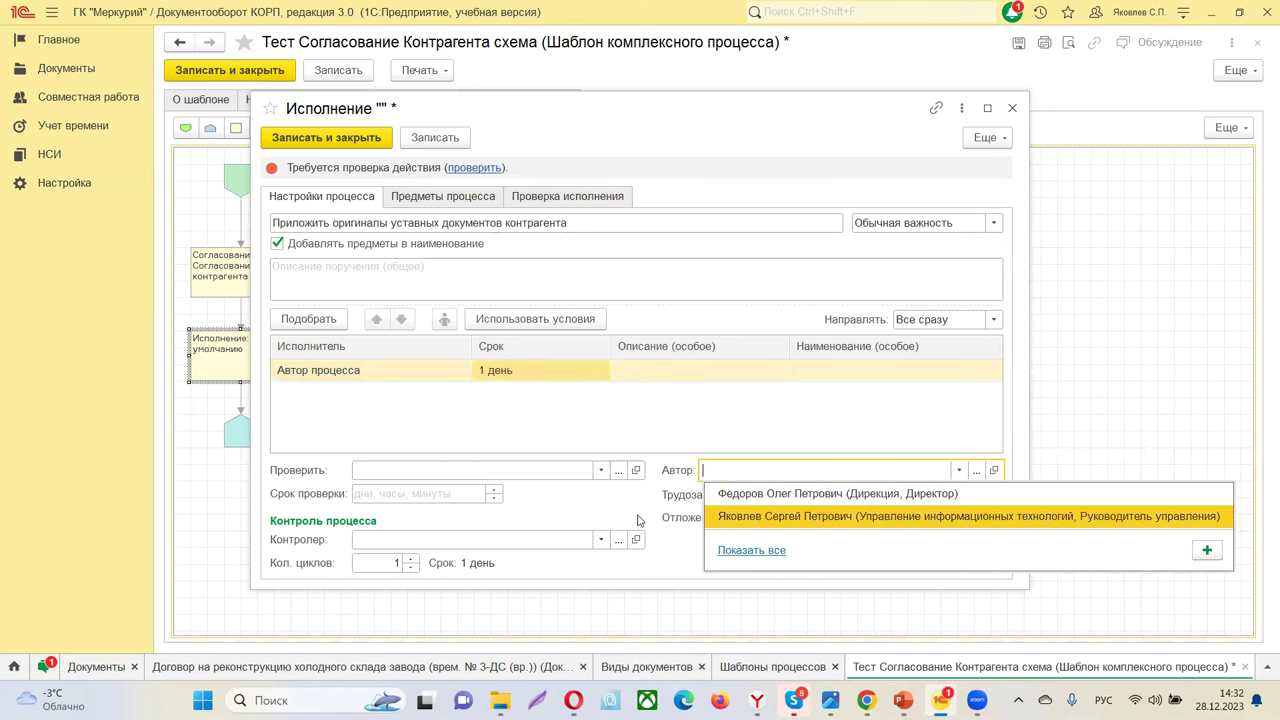
{"action": "key", "text": "Escape"}
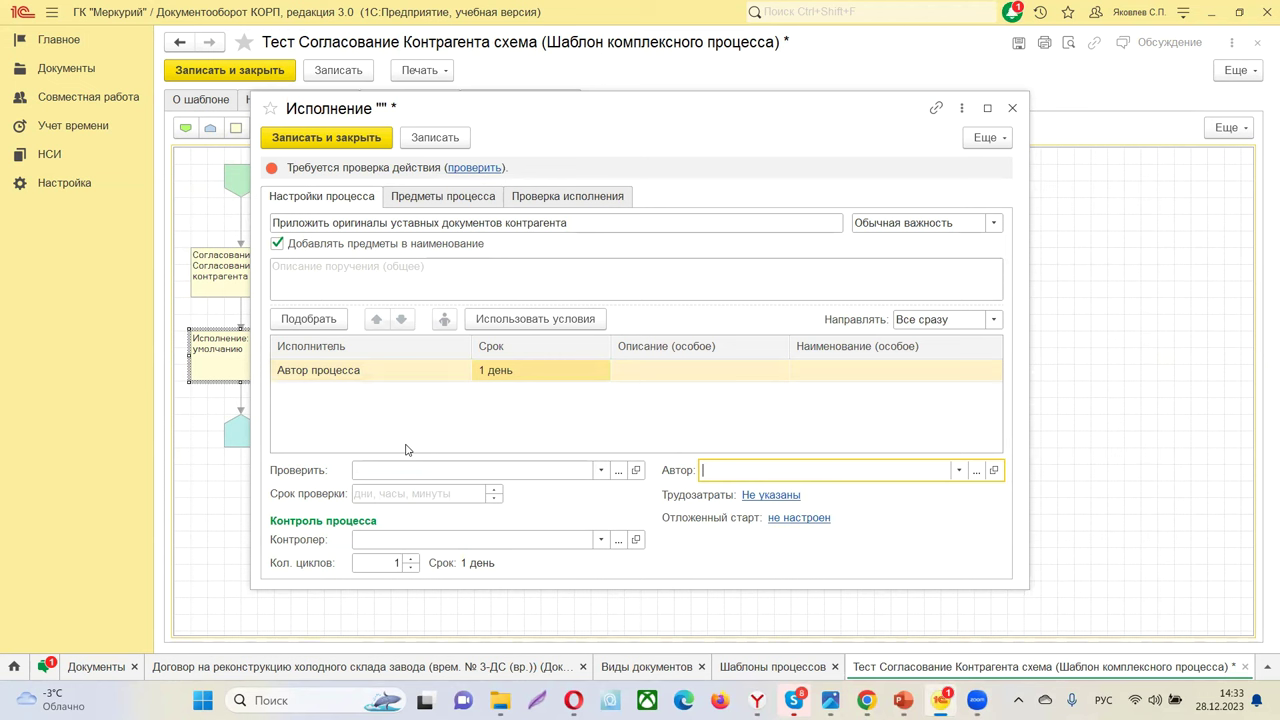
{"action": "left_click", "coordinate": [430, 141]}
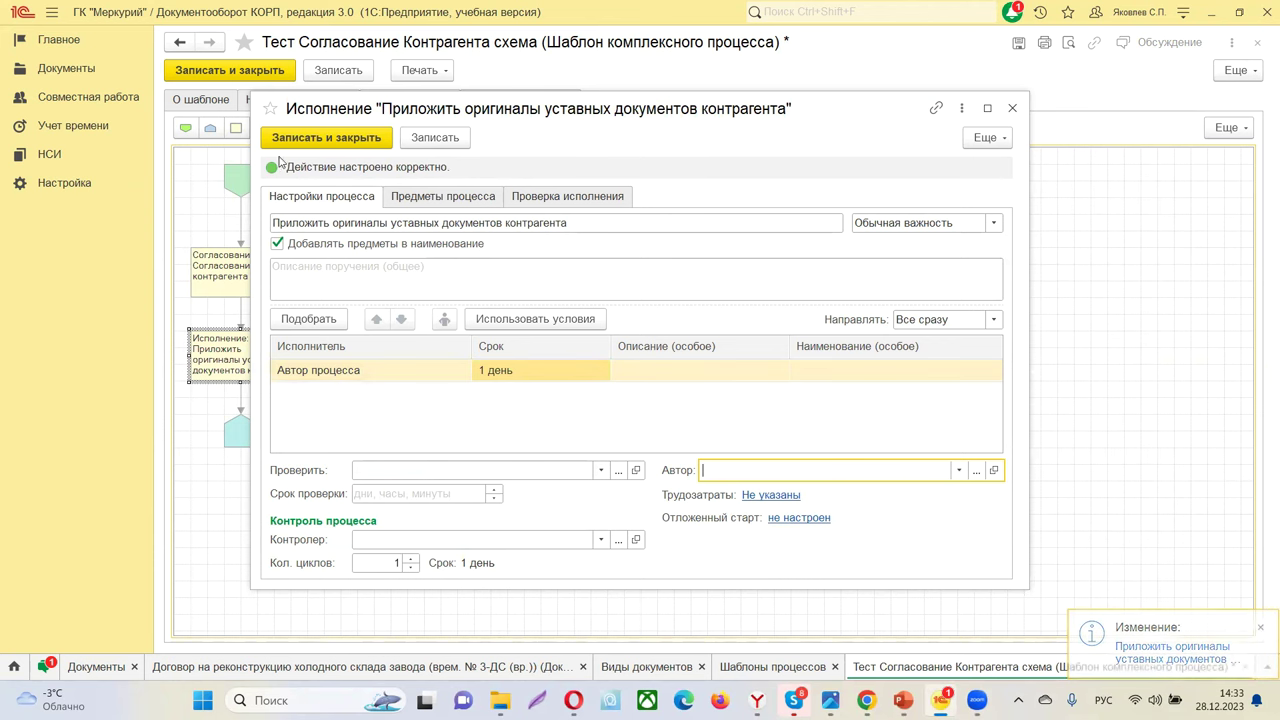
{"action": "left_click", "coordinate": [340, 140]}
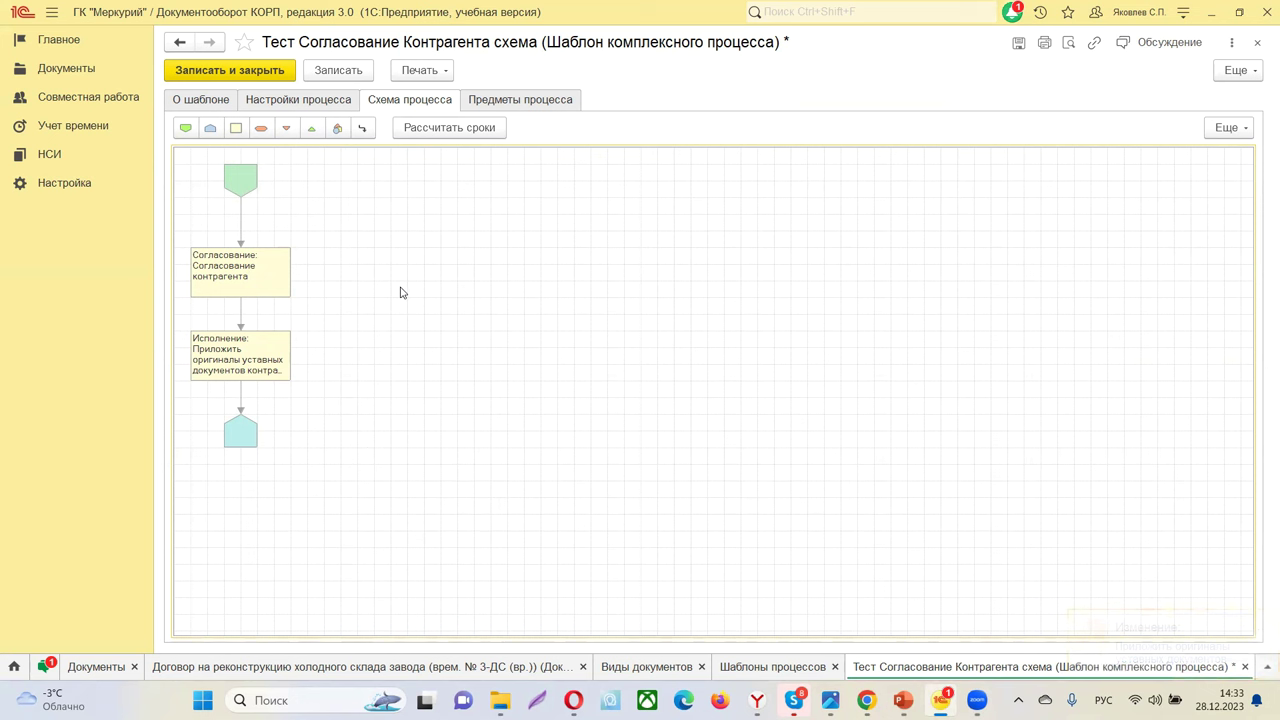
- Move the end, execution and approval blocks down the scheme to make room below the start block
{"action": "left_click_drag", "start_coordinate": [247, 433], "coordinate": [247, 499]}
{"action": "left_click_drag", "start_coordinate": [243, 348], "coordinate": [243, 414]}
{"action": "left_click_drag", "start_coordinate": [244, 262], "coordinate": [244, 337]}
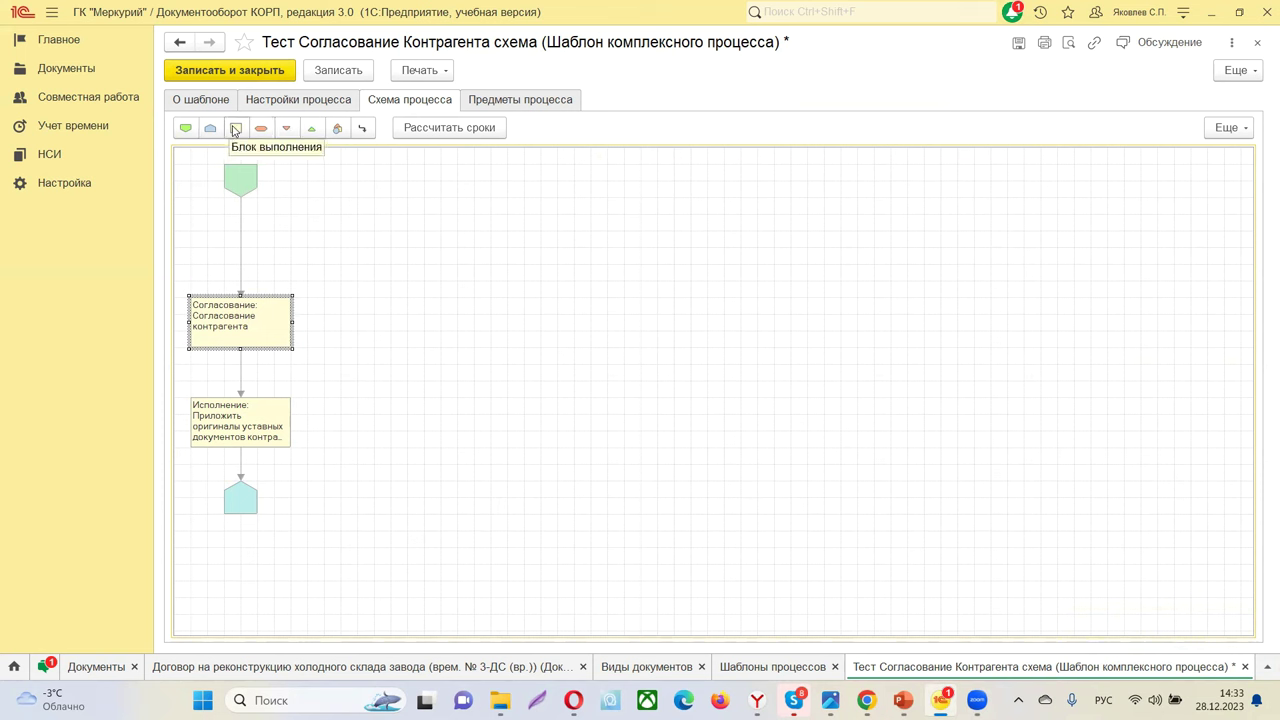
- Add an execution block of type "Действие" beside the start-to-approval link and make it a new "Ознакомление" process
{"action": "left_click", "coordinate": [235, 128]}
{"action": "left_click", "coordinate": [350, 222]}
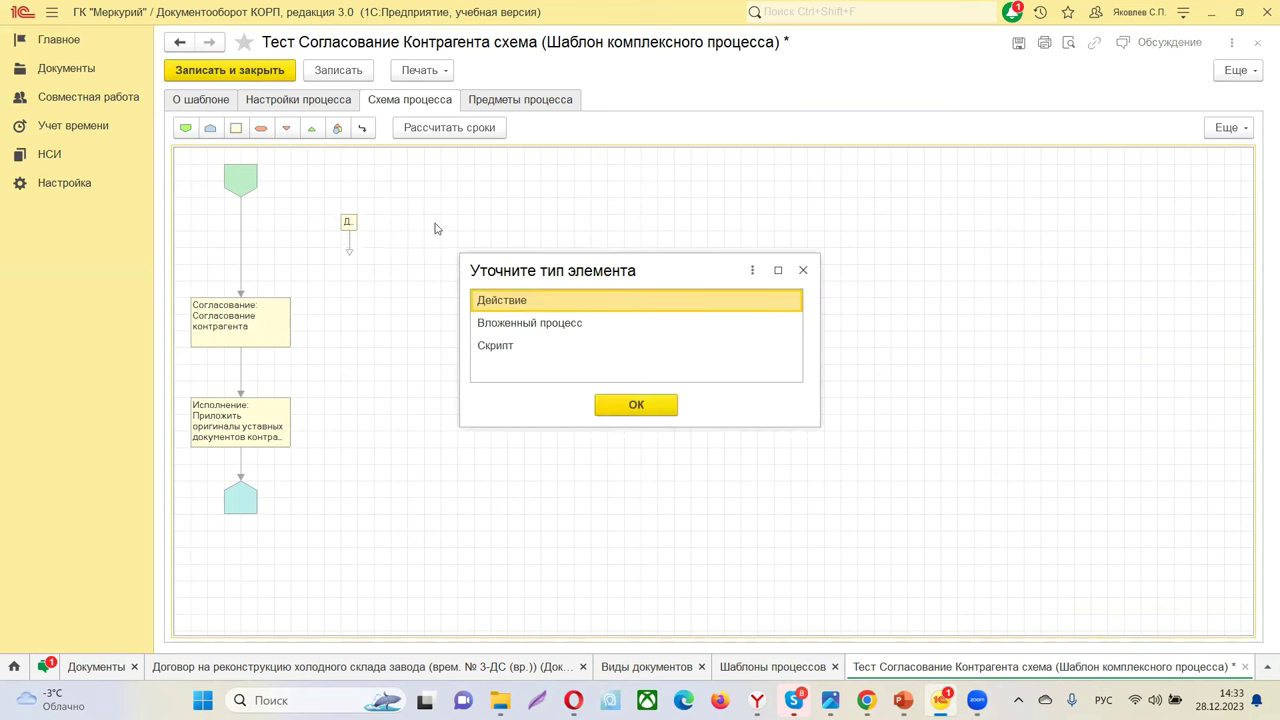
{"action": "double_click", "coordinate": [516, 302]}
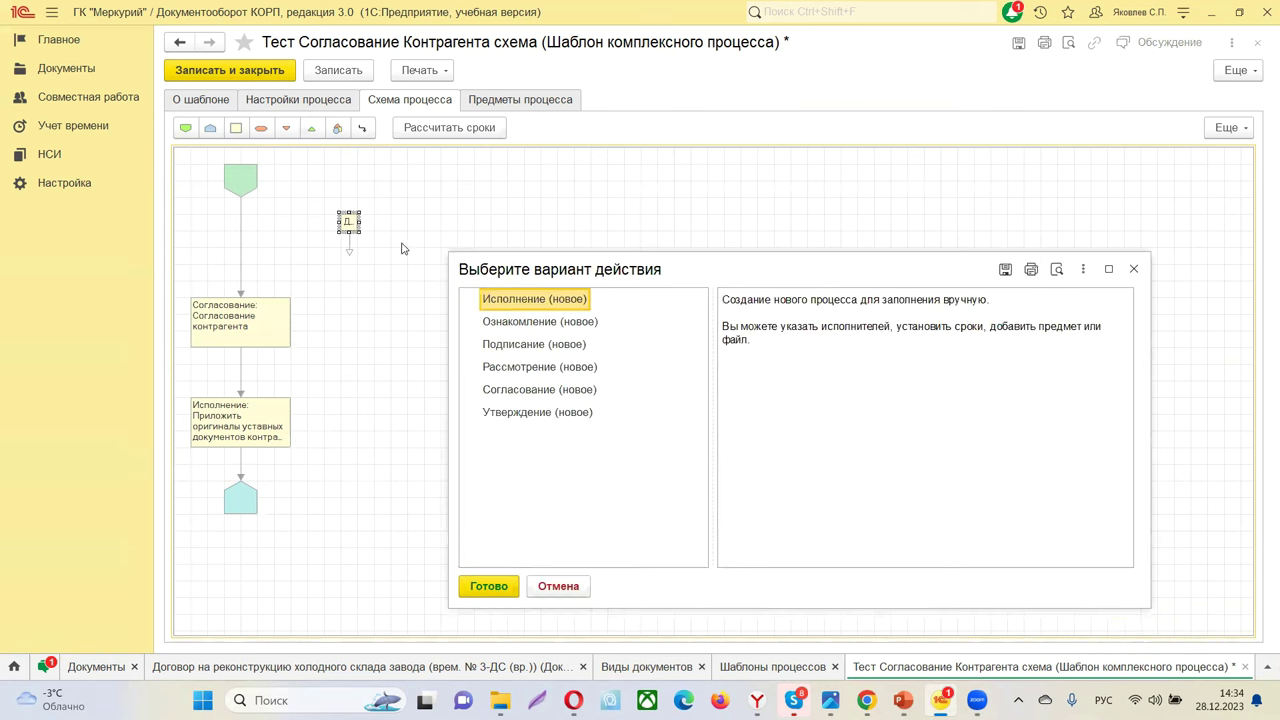
{"action": "double_click", "coordinate": [505, 322]}
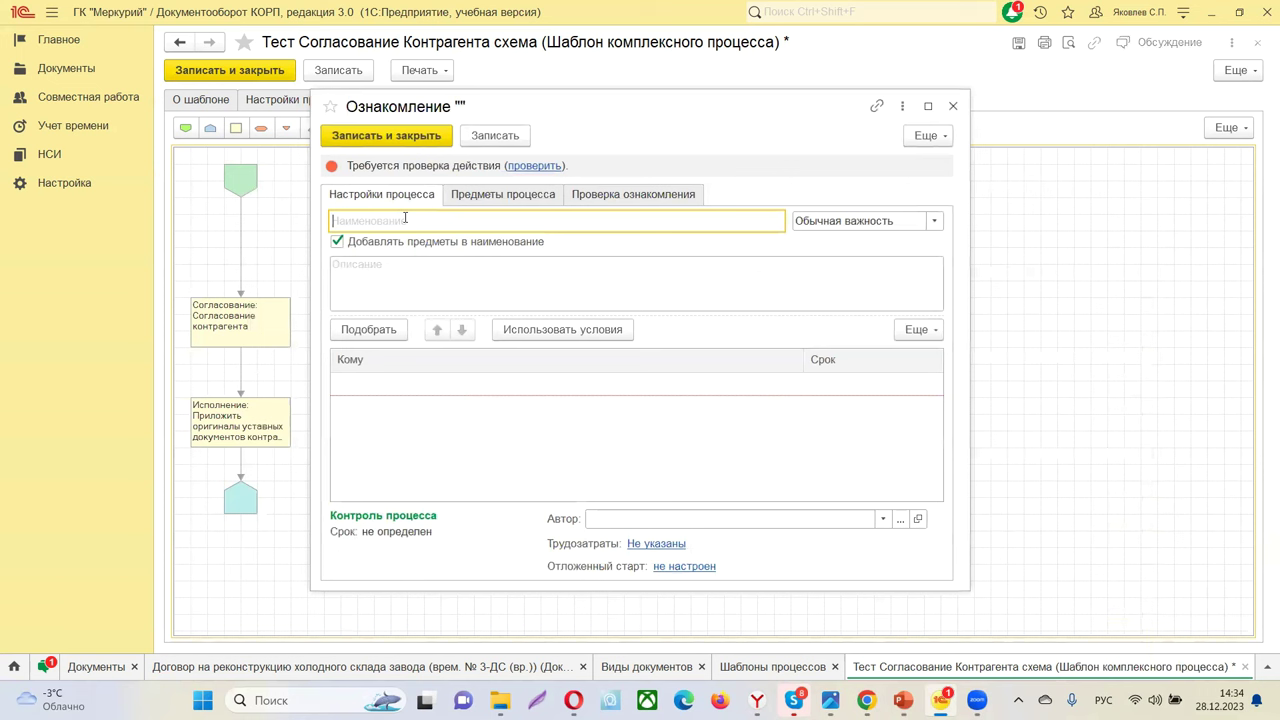
- Add the auto-substitution "Все коллеги автора процесса" as the recipients of the familiarisation action
{"action": "left_click", "coordinate": [380, 331]}
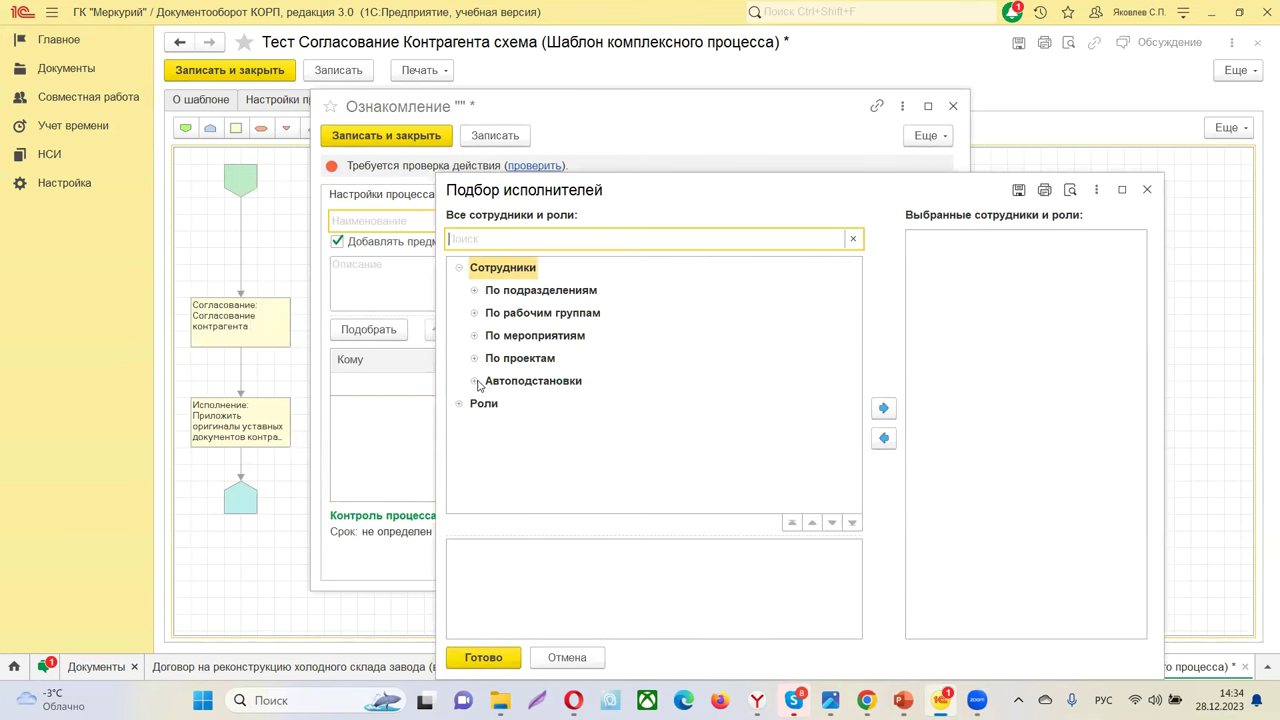
{"action": "left_click", "coordinate": [475, 381]}
{"action": "scroll", "coordinate": [576, 380], "scroll_direction": "down", "scroll_amount": 3}
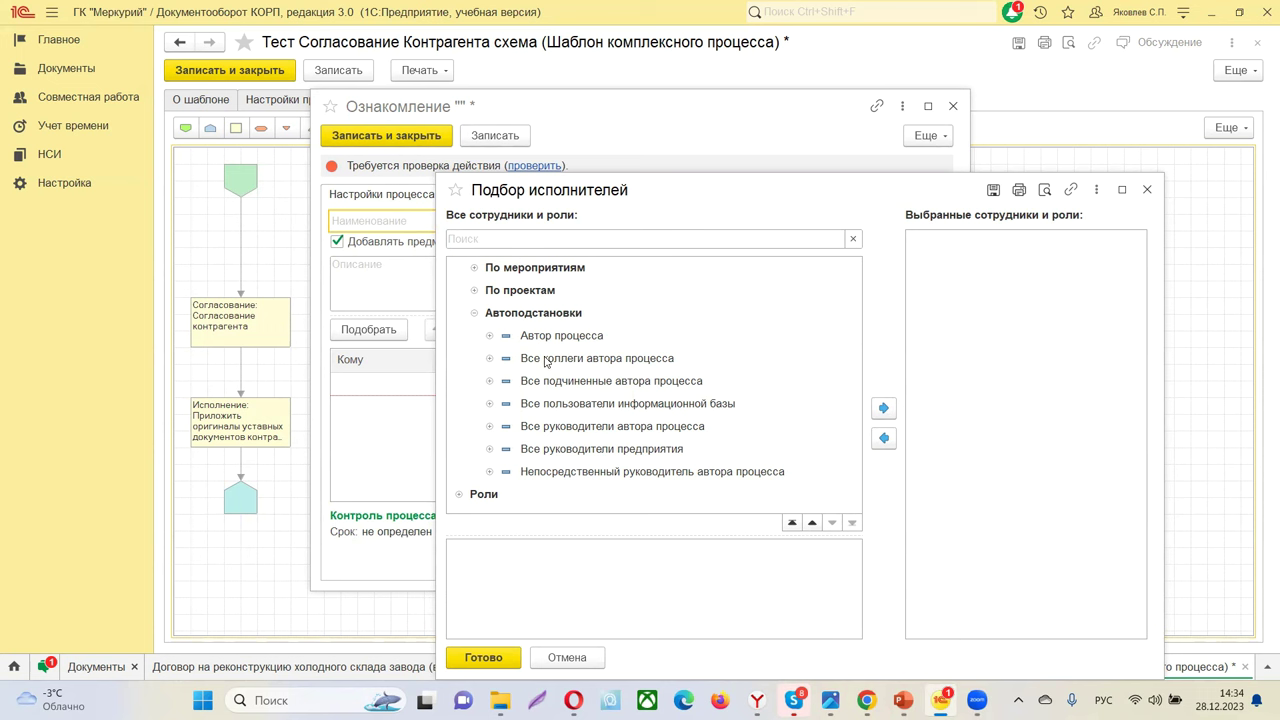
{"action": "double_click", "coordinate": [547, 360]}
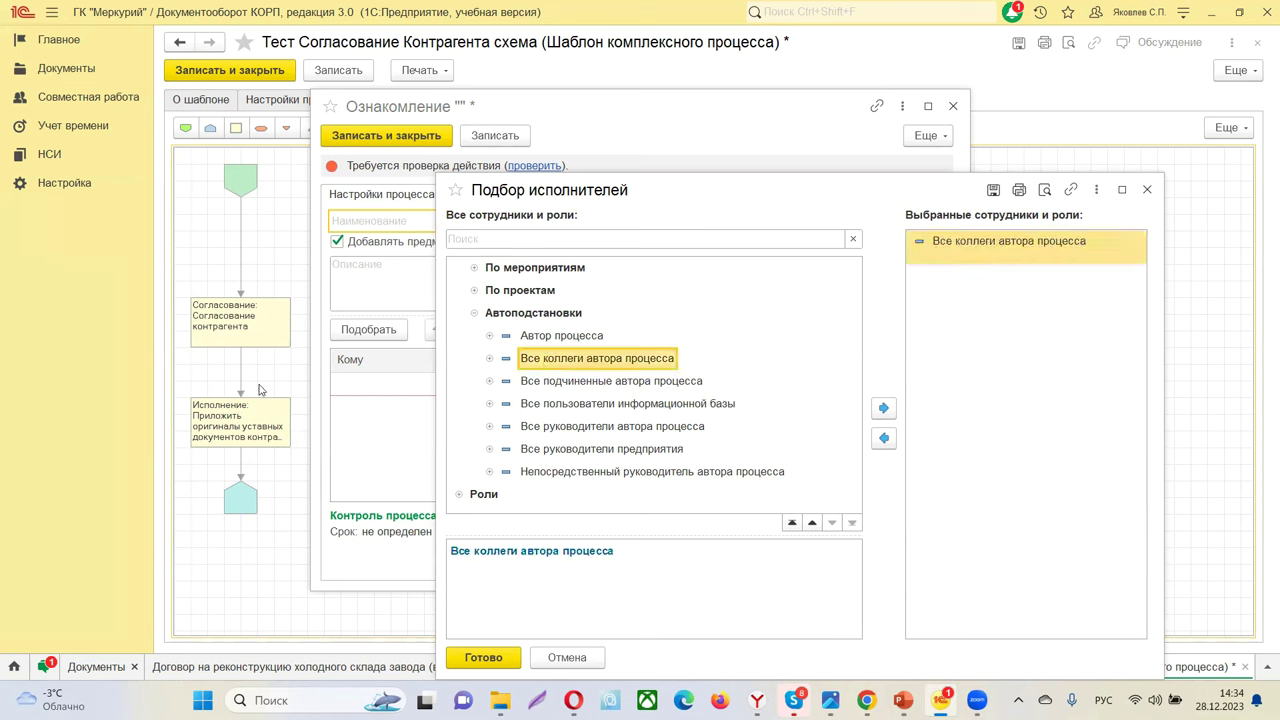
{"action": "left_click", "coordinate": [484, 657]}
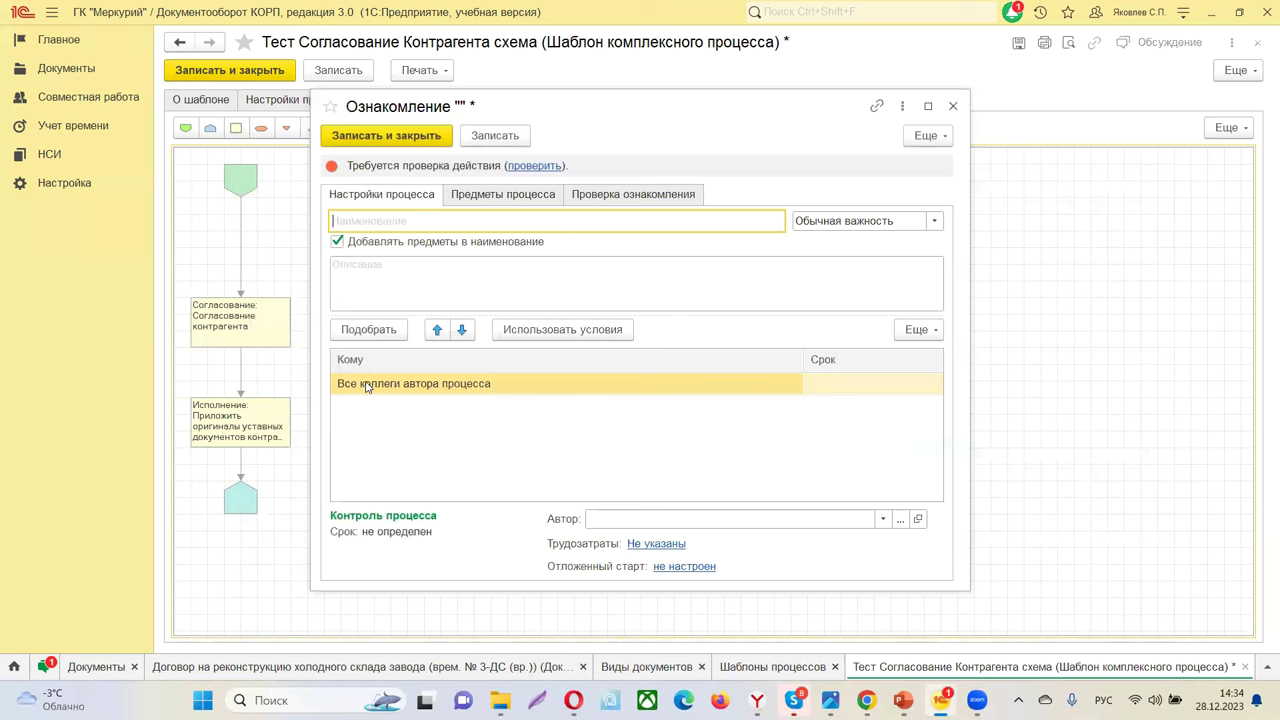
- Set the familiarisation deadline for "Все коллеги автора процесса" to 5 days
{"action": "left_click", "coordinate": [845, 387]}
{"action": "left_click", "coordinate": [932, 380]}
{"action": "left_click", "coordinate": [932, 380]}
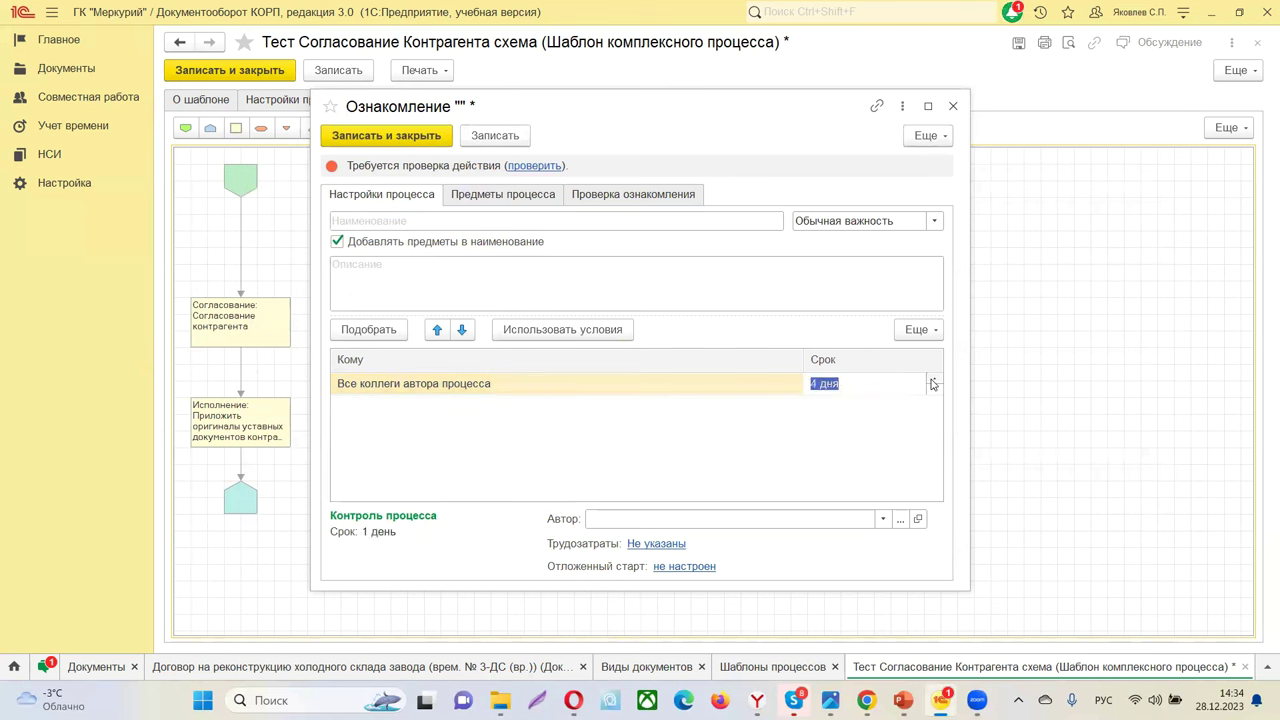
{"action": "left_click", "coordinate": [932, 381]}
{"action": "left_click", "coordinate": [492, 443]}
- Name the action "Ознакомление с созданием новой карточки Контрагента" and enter "Описание" as its description
{"action": "left_click", "coordinate": [388, 218]}
{"action": "type", "text": "Ознаком"}
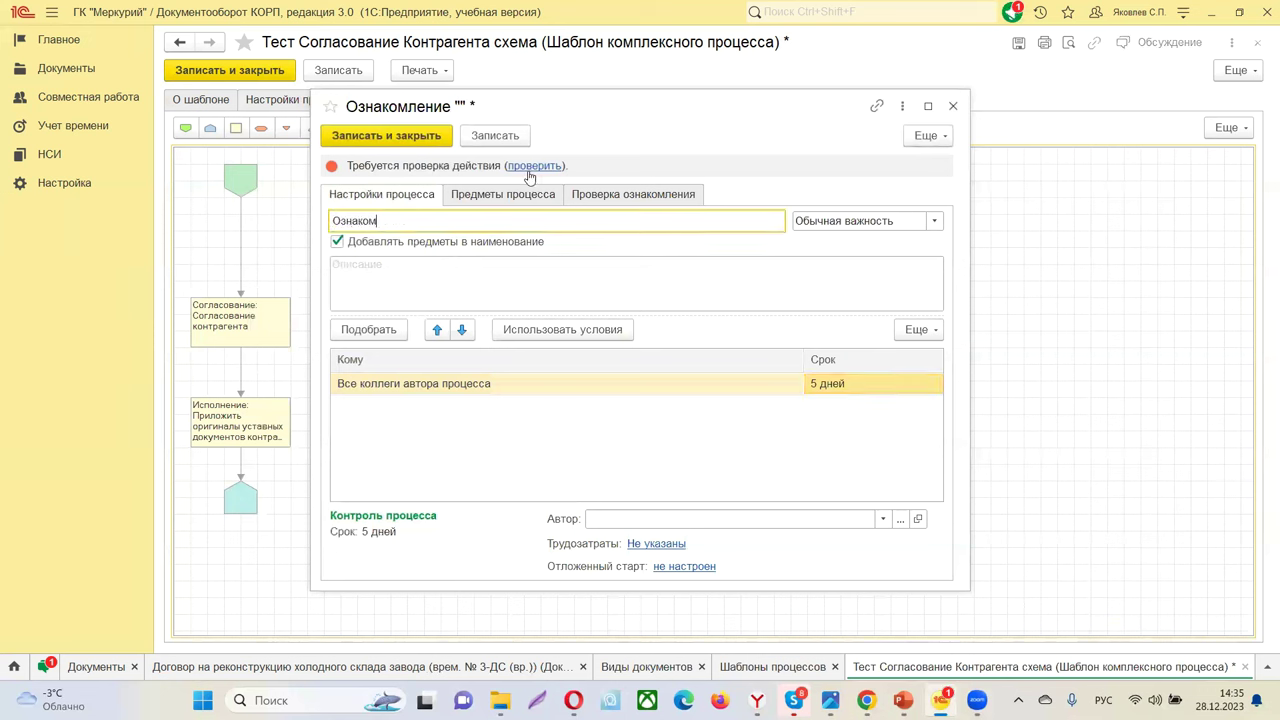
{"action": "type", "text": "ление с созданием новой карточки Контрагента"}
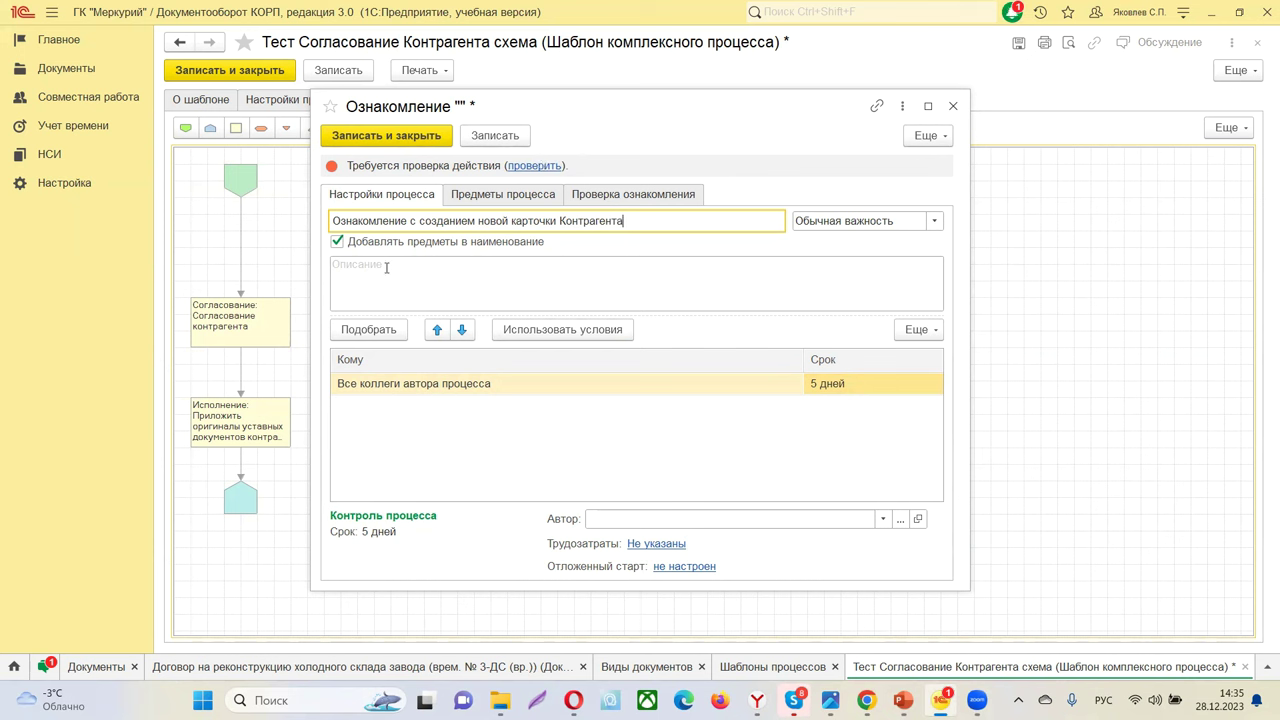
{"action": "left_click", "coordinate": [376, 262]}
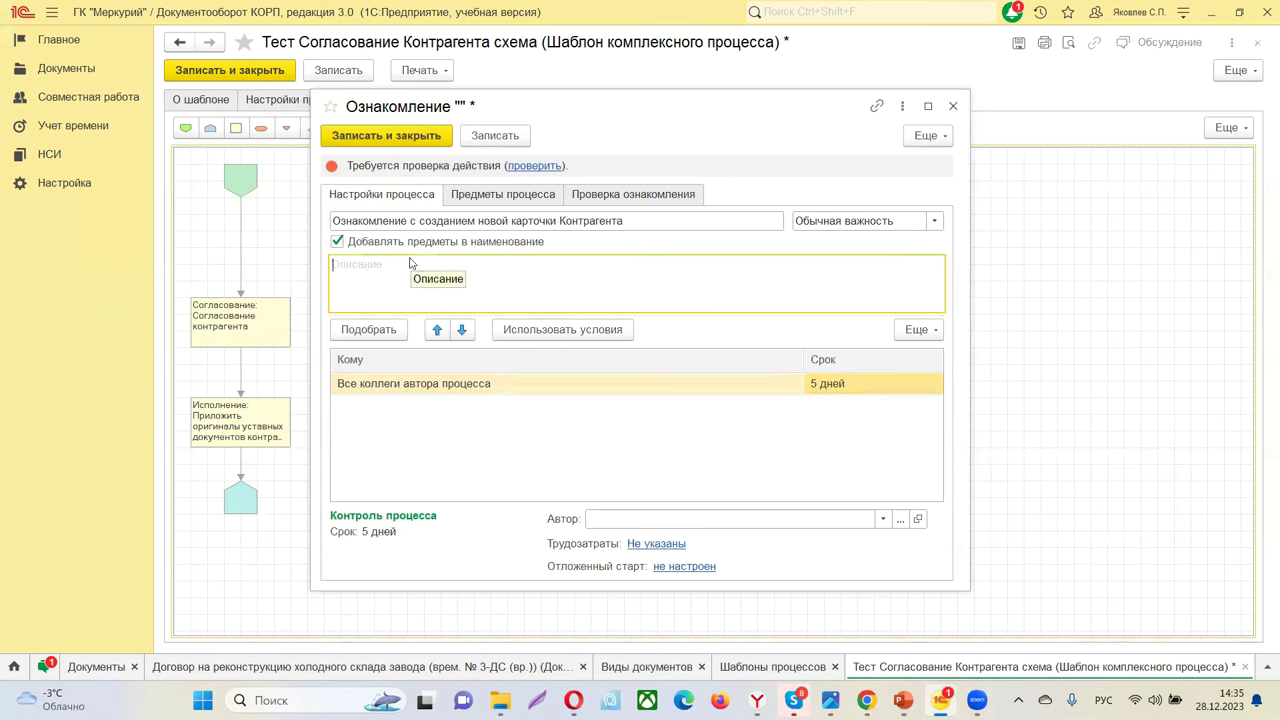
{"action": "type", "text": "Описание"}
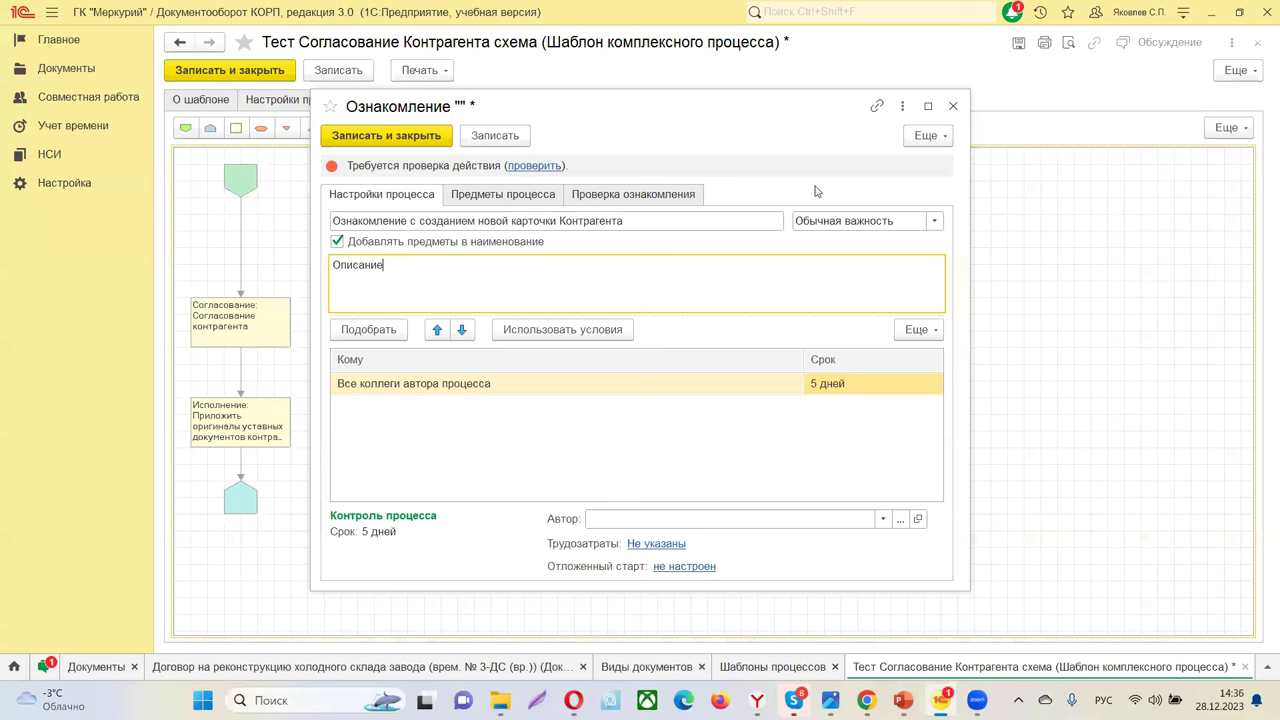
- Run the setup check on the familiarisation action, then save and close it
{"action": "left_click", "coordinate": [530, 167]}
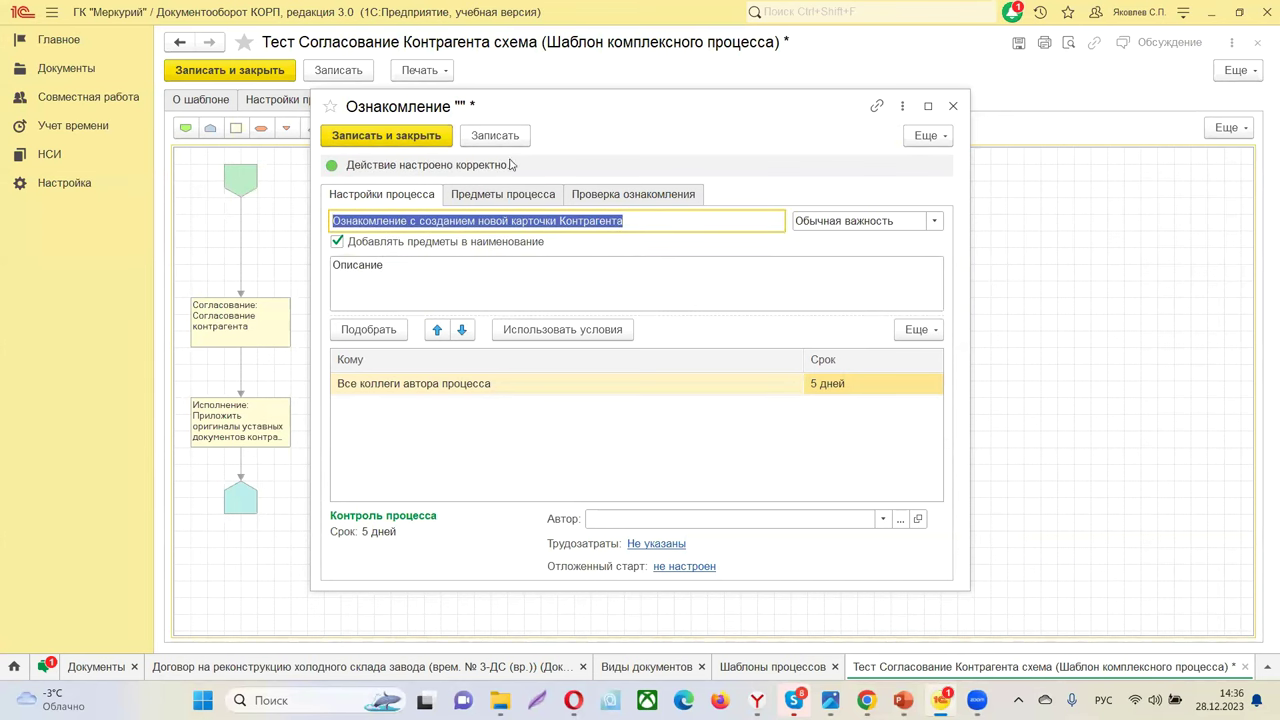
{"action": "left_click", "coordinate": [405, 142]}
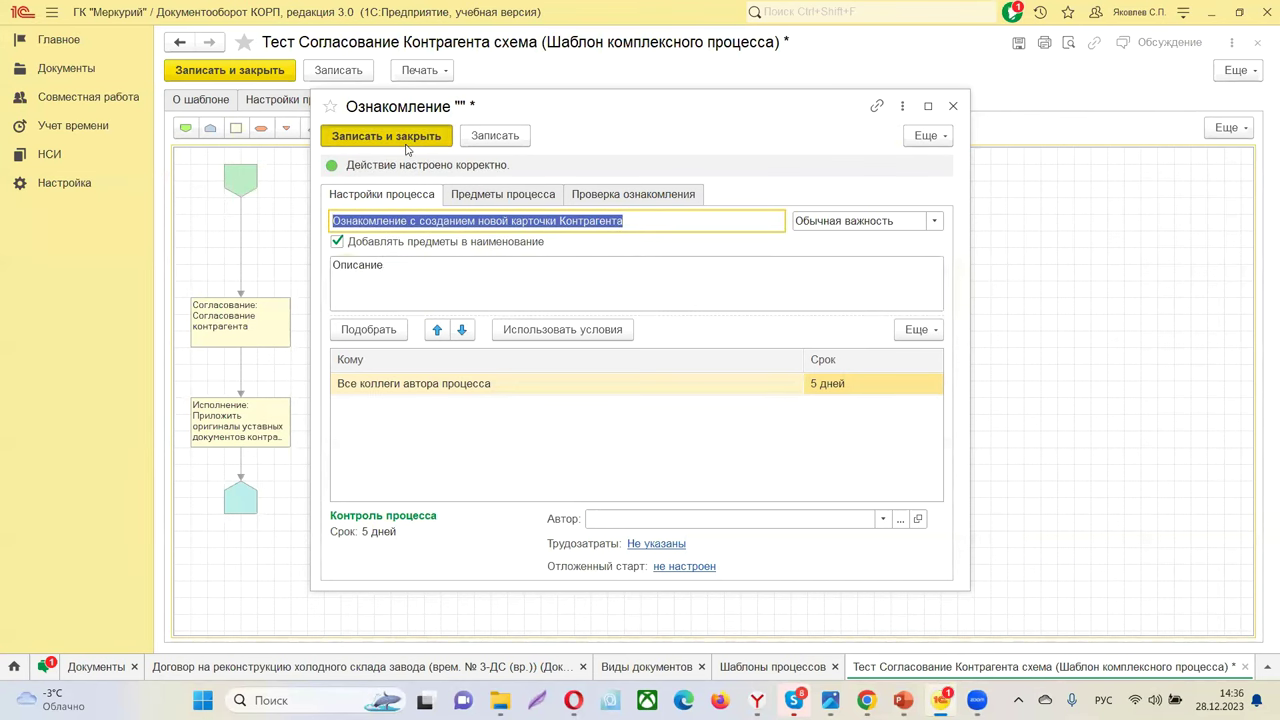
- Enlarge the "Ознакомление" block until its text is readable and place it to the right of the approval and execution blocks
{"action": "left_click", "coordinate": [359, 236]}
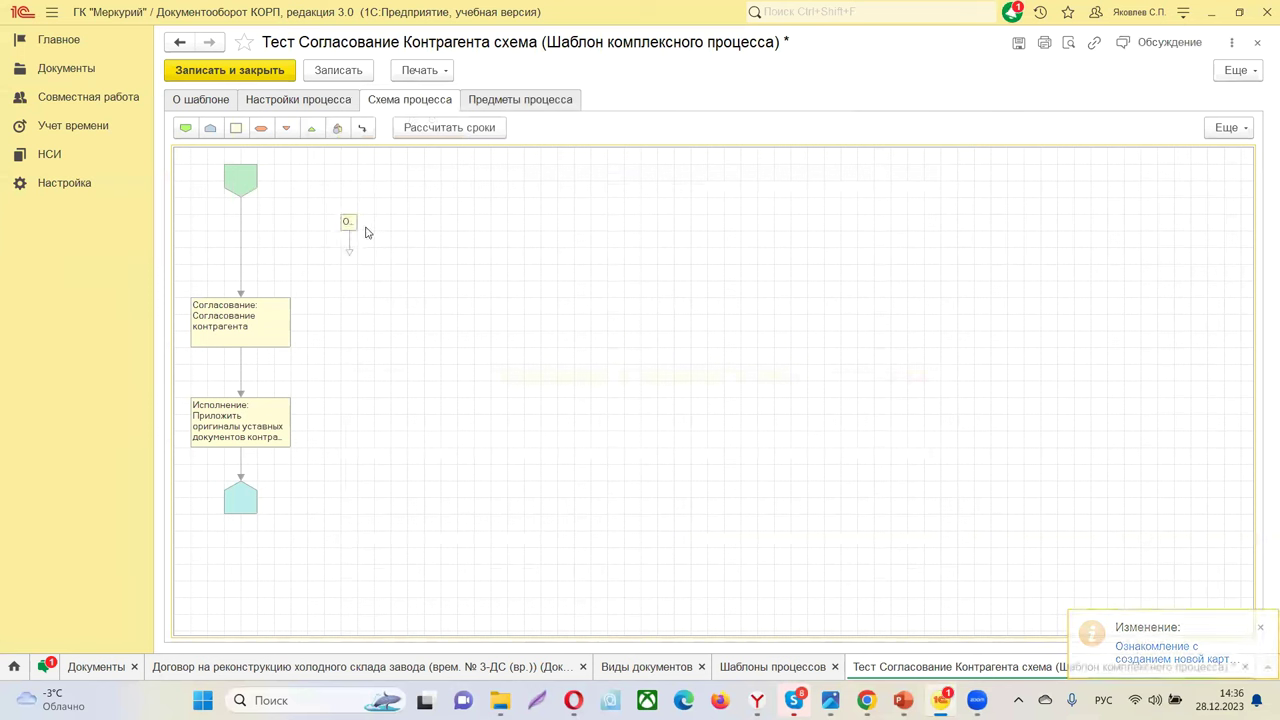
{"action": "left_click_drag", "start_coordinate": [362, 236], "coordinate": [477, 282]}
{"action": "left_click_drag", "start_coordinate": [419, 253], "coordinate": [440, 388]}
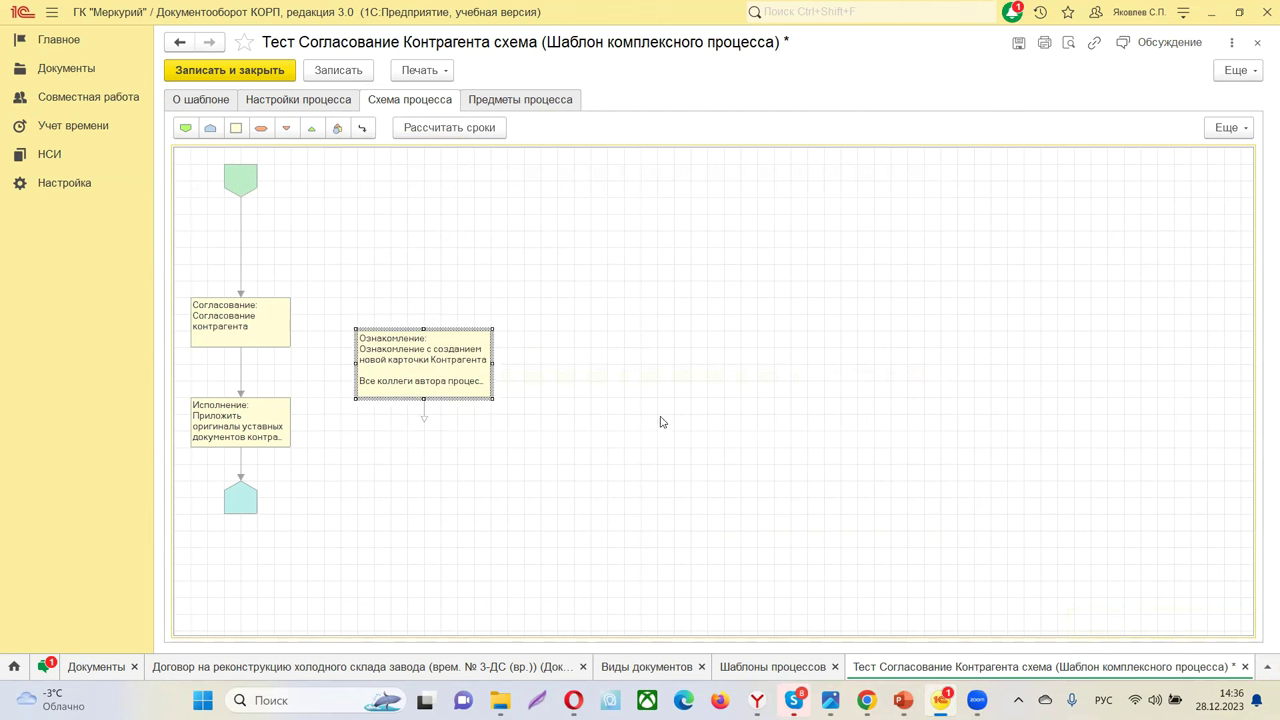
- Insert a split element on the link below the start block, connect it to the "Ознакомление" block and shift it slightly to the right
{"action": "left_click", "coordinate": [241, 286]}
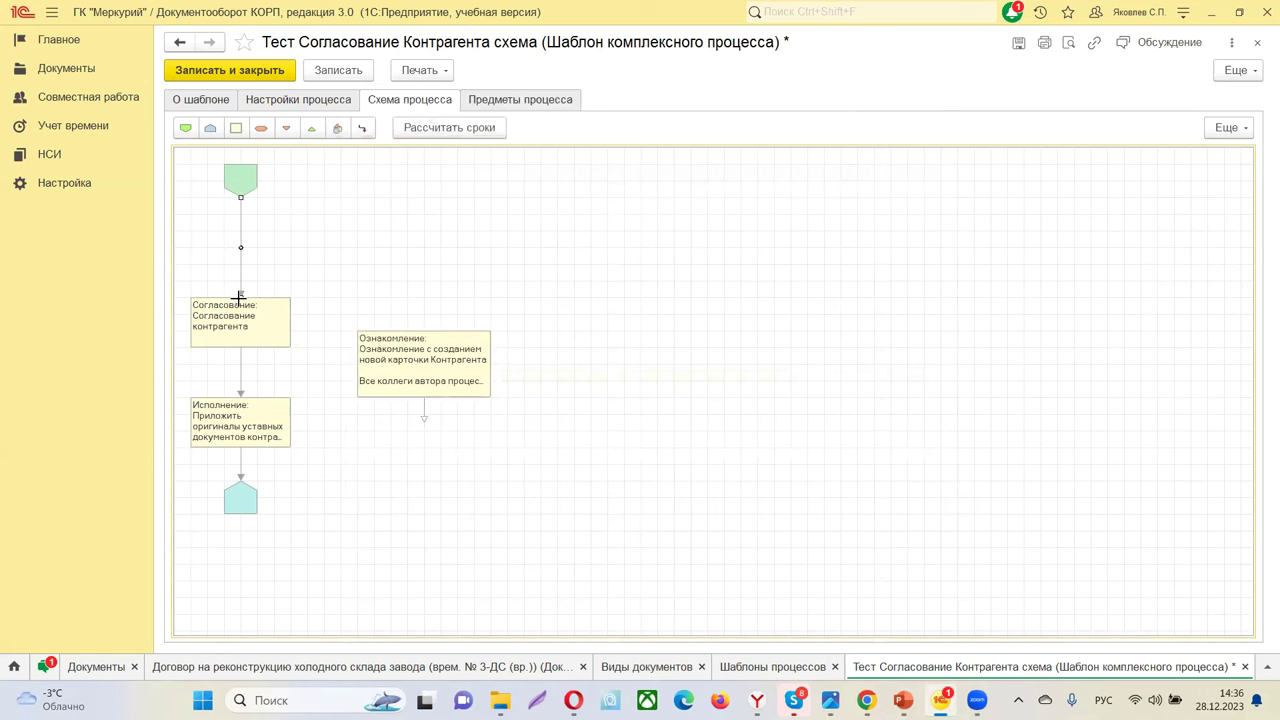
{"action": "left_click_drag", "start_coordinate": [240, 296], "coordinate": [241, 222]}
{"action": "left_click", "coordinate": [288, 128]}
{"action": "left_click", "coordinate": [234, 242]}
{"action": "left_click", "coordinate": [230, 270]}
{"action": "left_click_drag", "start_coordinate": [232, 272], "coordinate": [425, 327]}
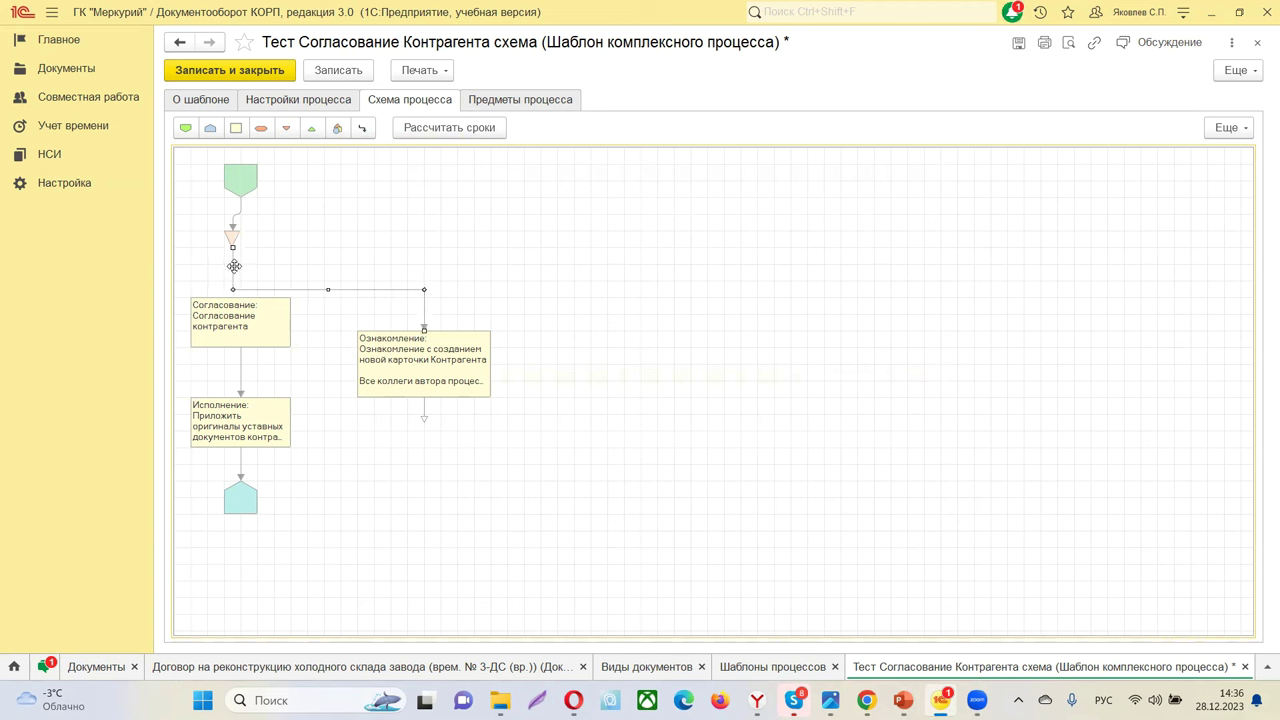
{"action": "left_click", "coordinate": [231, 236]}
{"action": "left_click_drag", "start_coordinate": [231, 236], "coordinate": [282, 237]}
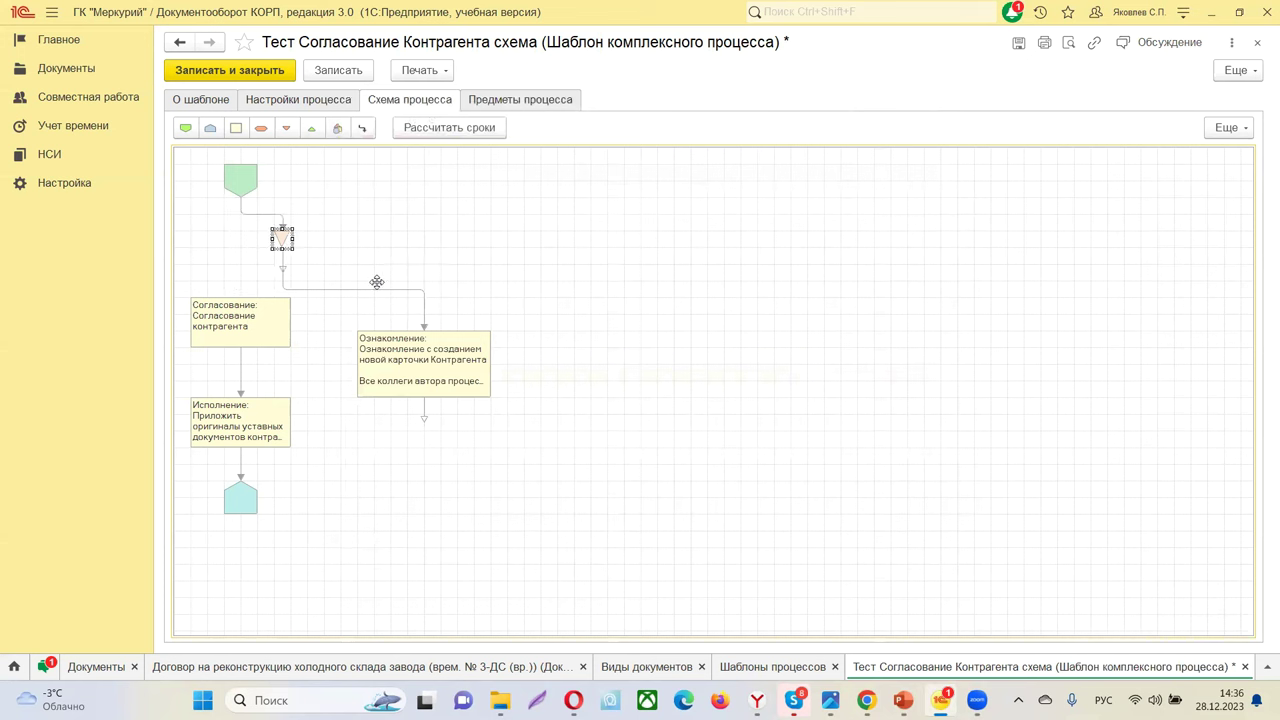
- Connect the split to the "Согласование" block and move the "Ознакомление" block further right, level with the approval block
{"action": "left_click", "coordinate": [414, 367]}
{"action": "left_click_drag", "start_coordinate": [462, 257], "coordinate": [464, 251]}
{"action": "left_click", "coordinate": [283, 270]}
{"action": "left_click_drag", "start_coordinate": [281, 273], "coordinate": [240, 295]}
{"action": "left_click", "coordinate": [461, 253]}
{"action": "left_click_drag", "start_coordinate": [461, 253], "coordinate": [456, 337]}
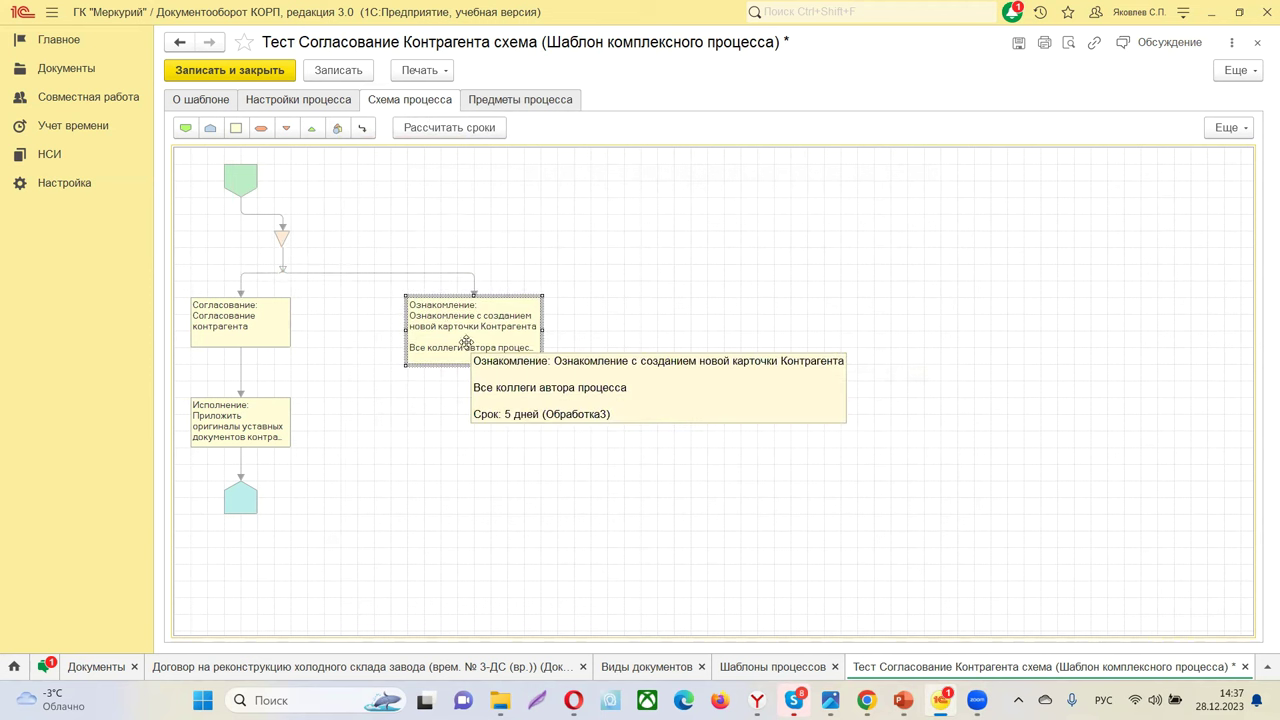
- Delete and redraw the link from the split to "Ознакомление", and place the "Согласование" block just above "Исполнение"
{"action": "left_click", "coordinate": [284, 263]}
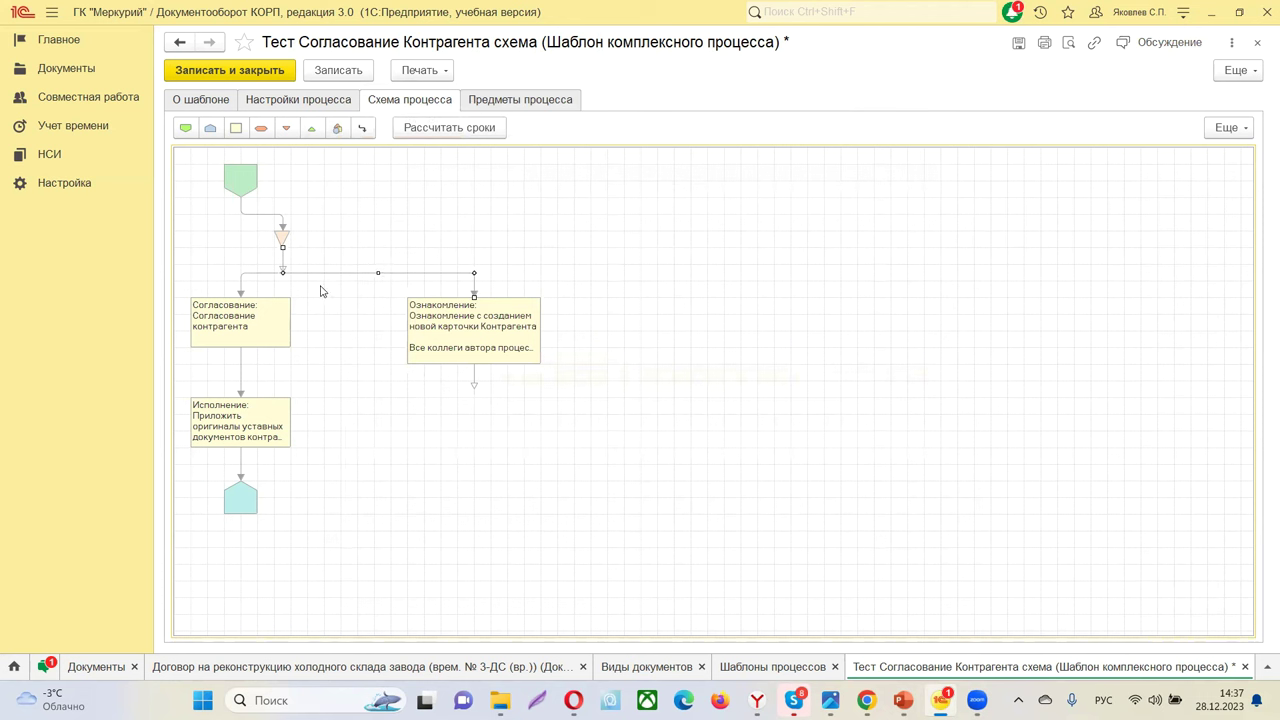
{"action": "key", "text": "Delete"}
{"action": "left_click", "coordinate": [284, 266]}
{"action": "left_click", "coordinate": [232, 306]}
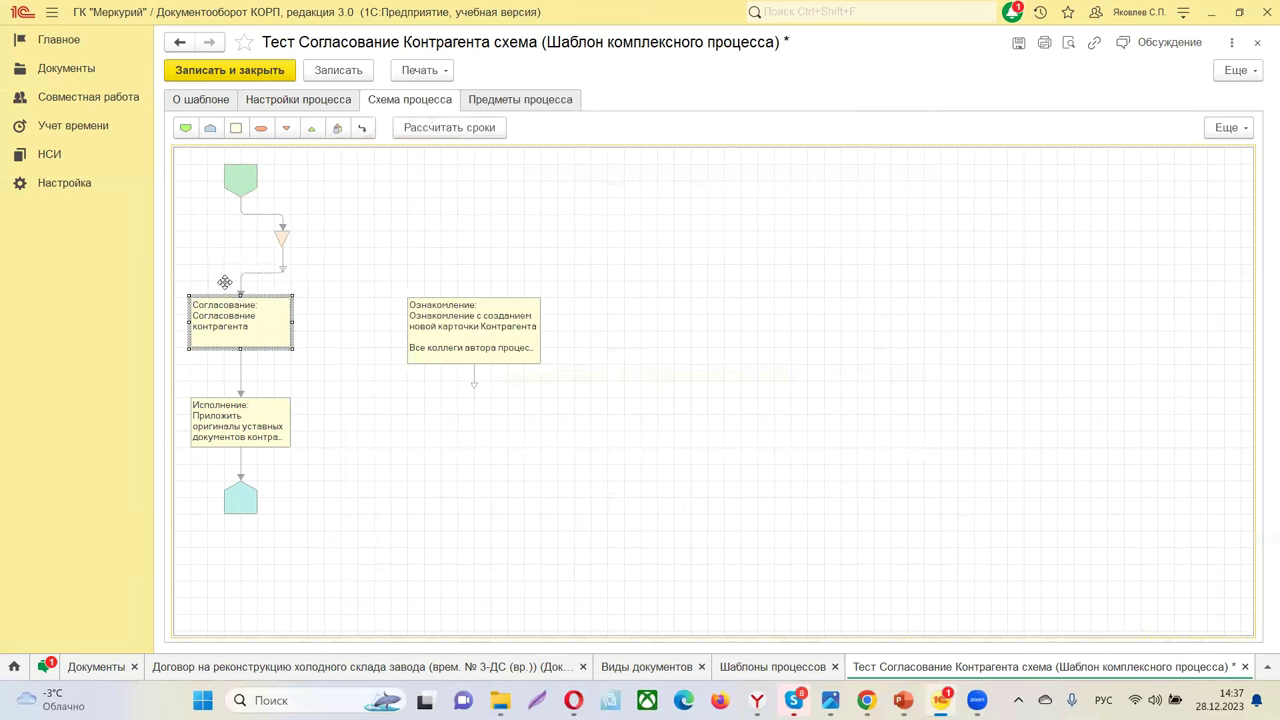
{"action": "left_click_drag", "start_coordinate": [224, 282], "coordinate": [210, 251]}
{"action": "left_click", "coordinate": [283, 290]}
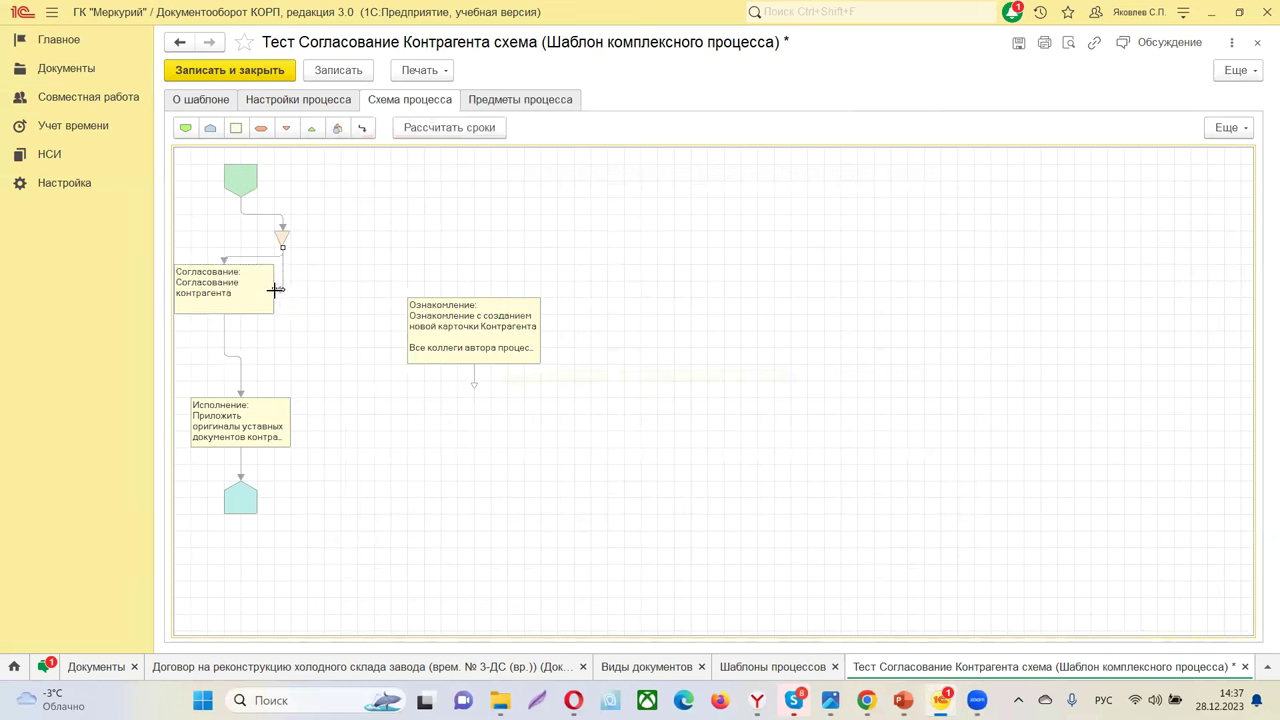
{"action": "left_click_drag", "start_coordinate": [276, 289], "coordinate": [405, 330]}
{"action": "left_click", "coordinate": [476, 291]}
{"action": "left_click", "coordinate": [225, 288]}
{"action": "left_click_drag", "start_coordinate": [227, 313], "coordinate": [274, 348]}
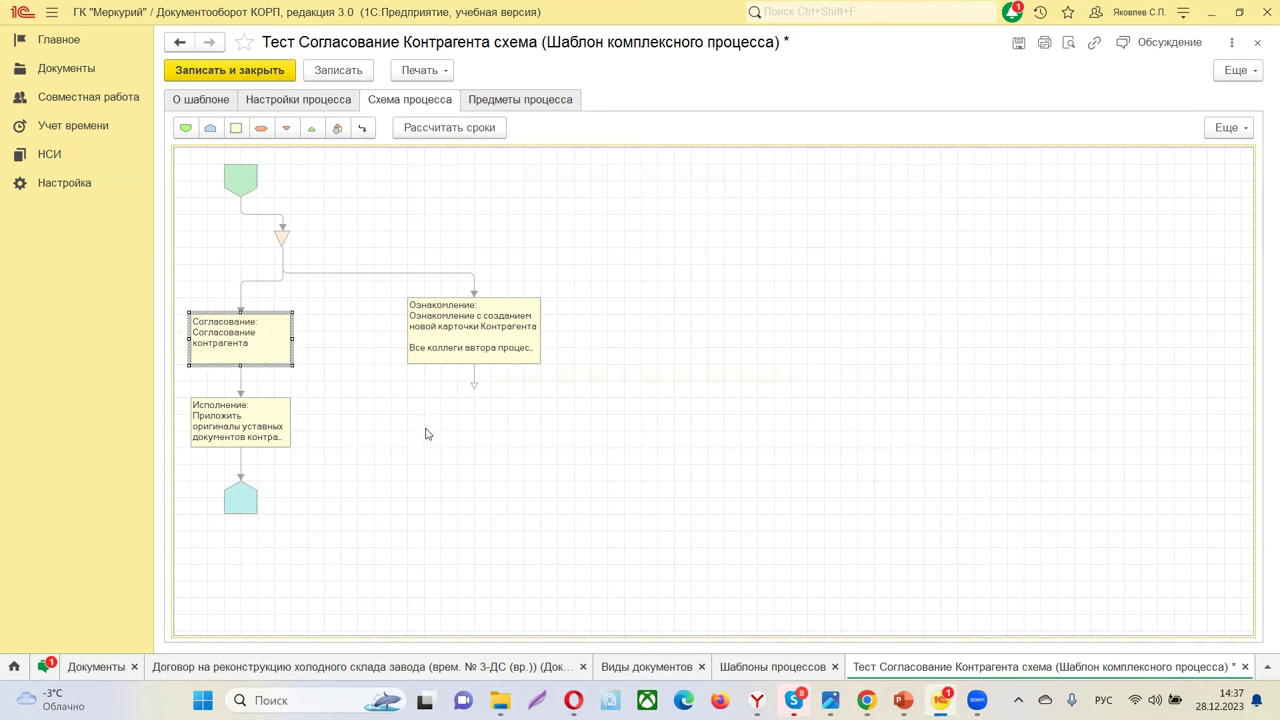
- Move the end block lower, add a merge element above it and connect the "Исполнение" block to the merge
{"action": "left_click", "coordinate": [247, 498]}
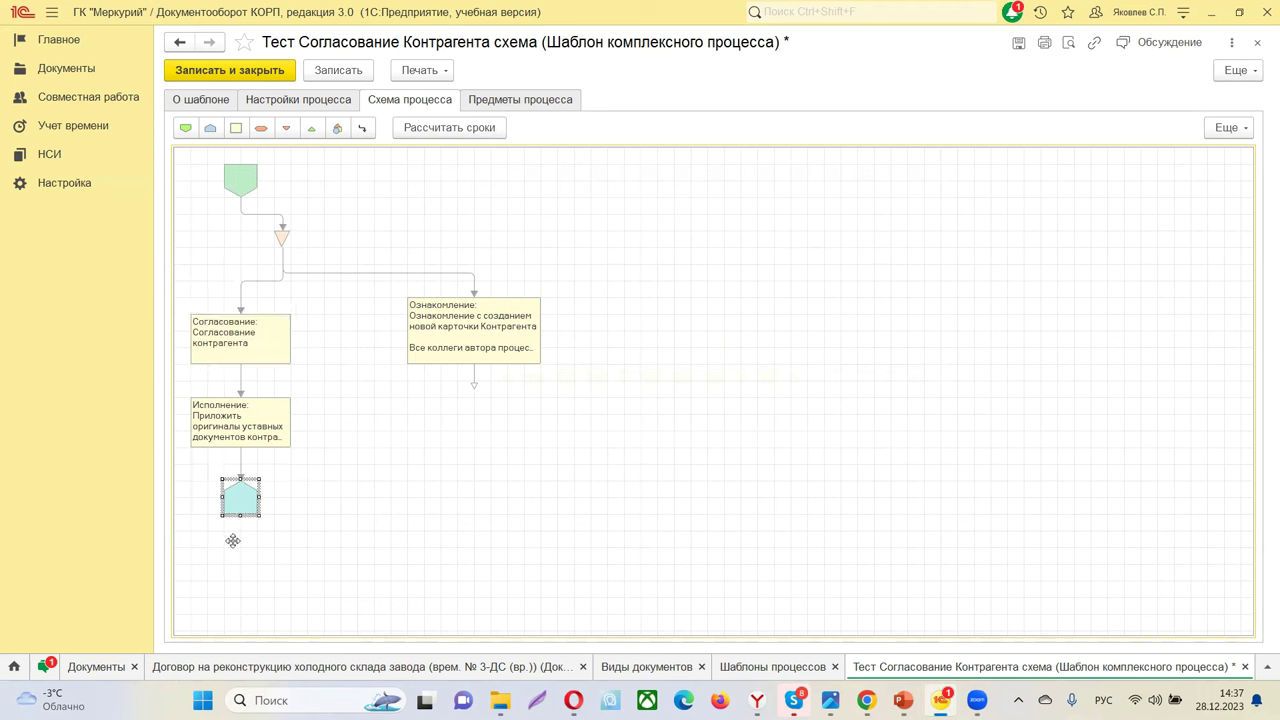
{"action": "left_click_drag", "start_coordinate": [231, 561], "coordinate": [232, 562]}
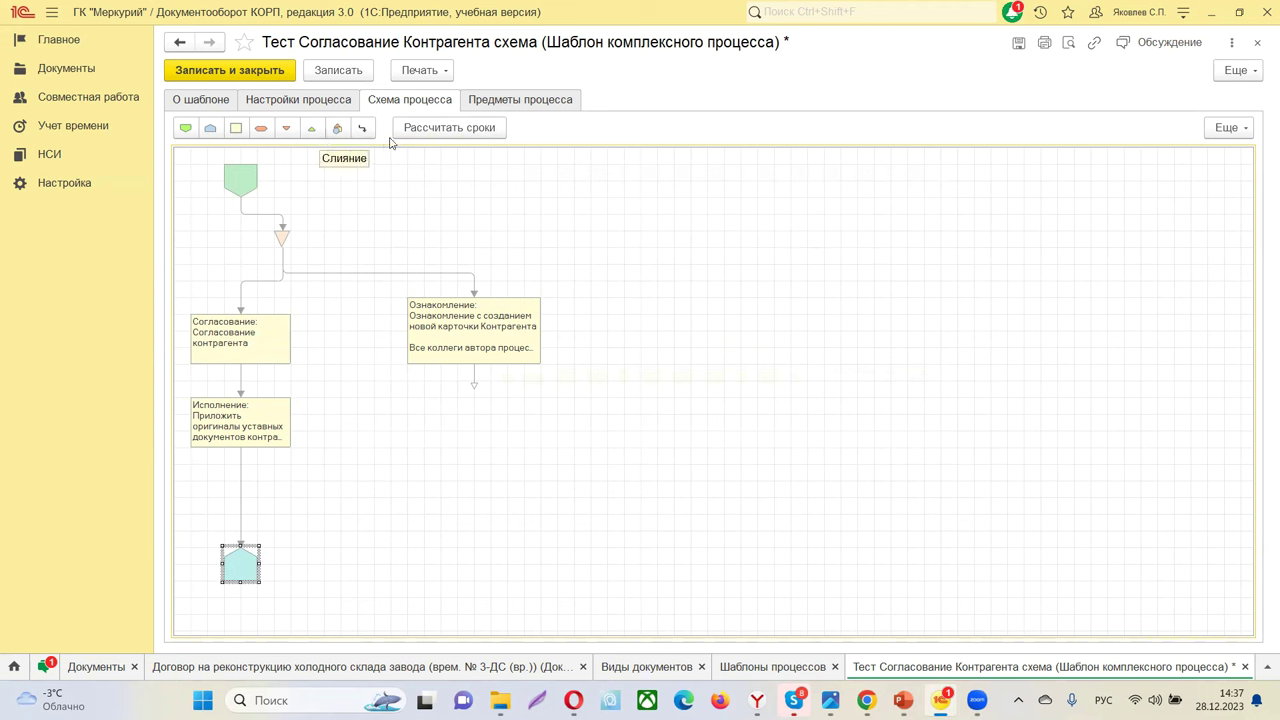
{"action": "left_click", "coordinate": [311, 128]}
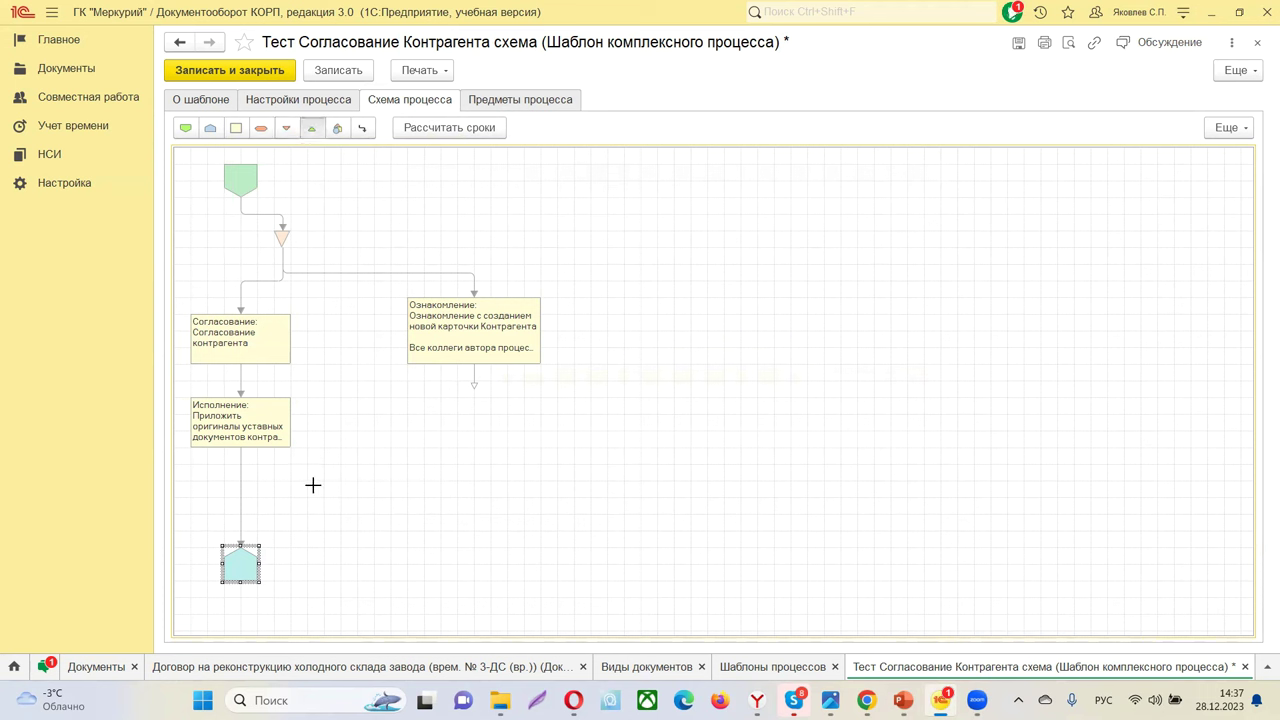
{"action": "left_click", "coordinate": [283, 489]}
{"action": "left_click", "coordinate": [240, 500]}
{"action": "left_click_drag", "start_coordinate": [276, 484], "coordinate": [279, 486]}
- Connect the "Ознакомление" block to the merge element and link the merge to the end block
{"action": "left_click", "coordinate": [476, 383]}
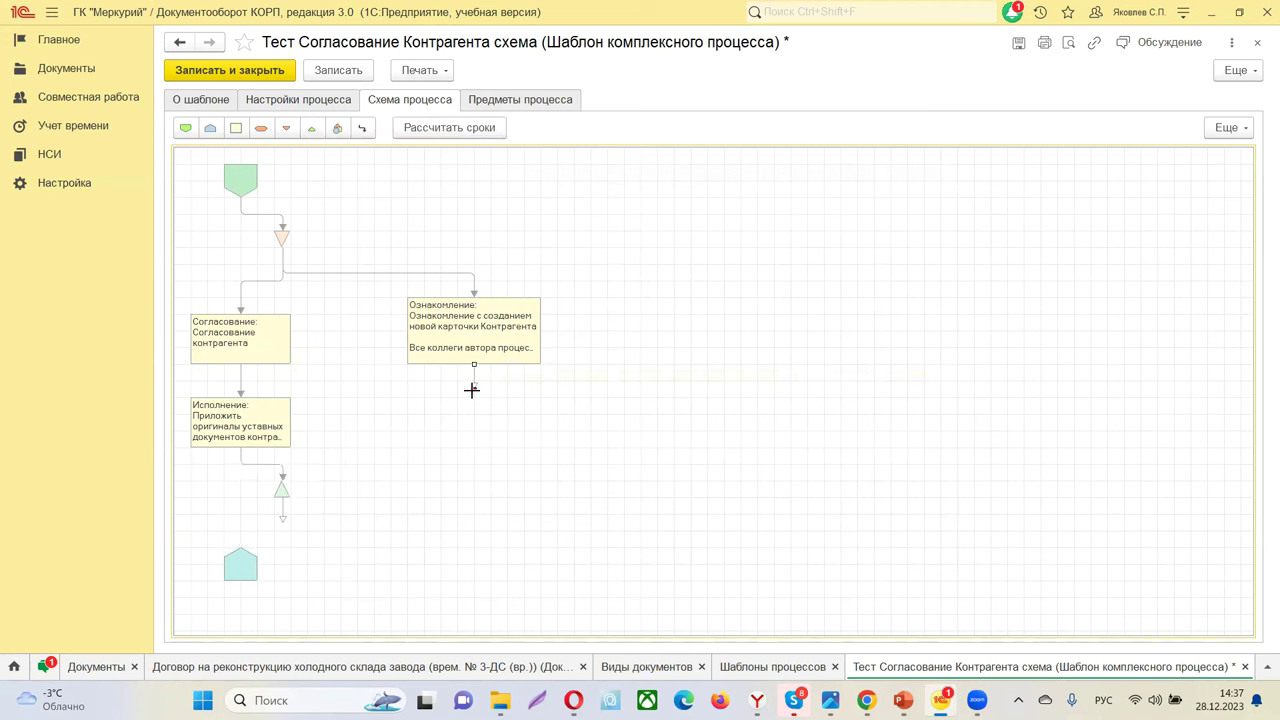
{"action": "left_click_drag", "start_coordinate": [292, 465], "coordinate": [296, 467]}
{"action": "left_click_drag", "start_coordinate": [229, 539], "coordinate": [240, 546]}
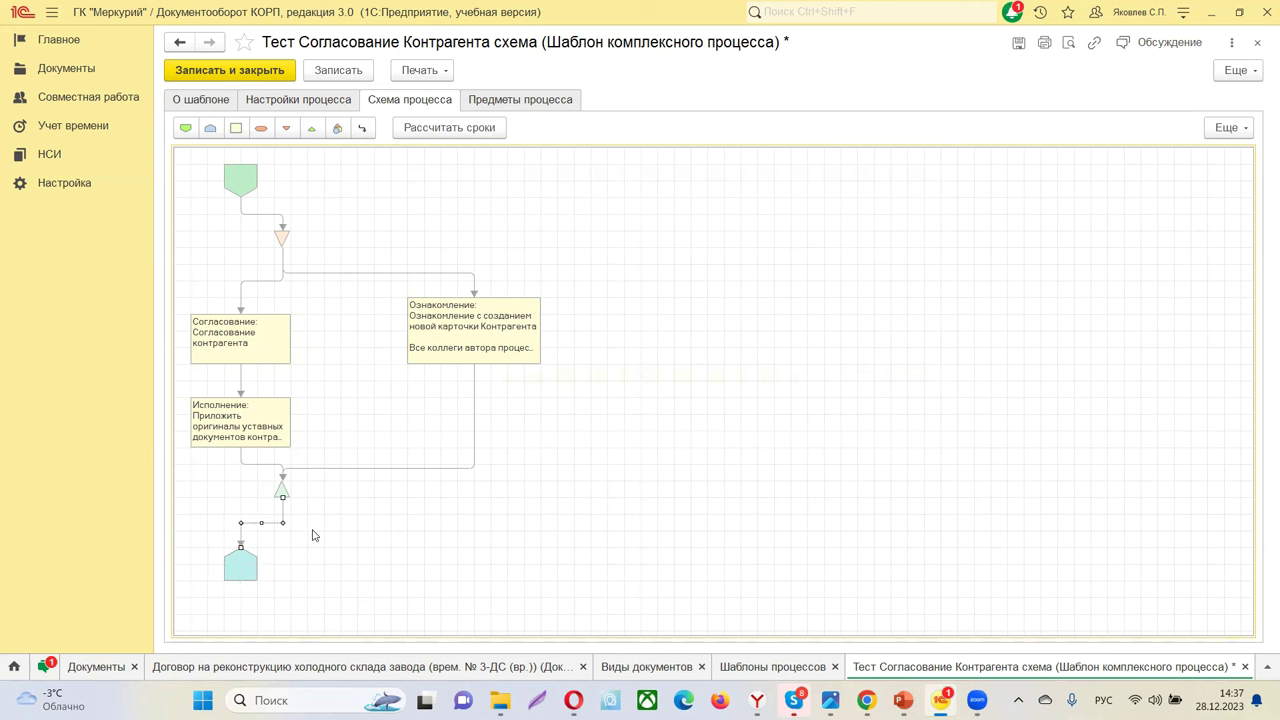
- Save the process template and run the deadline calculation for the scheme
{"action": "left_click", "coordinate": [330, 76]}
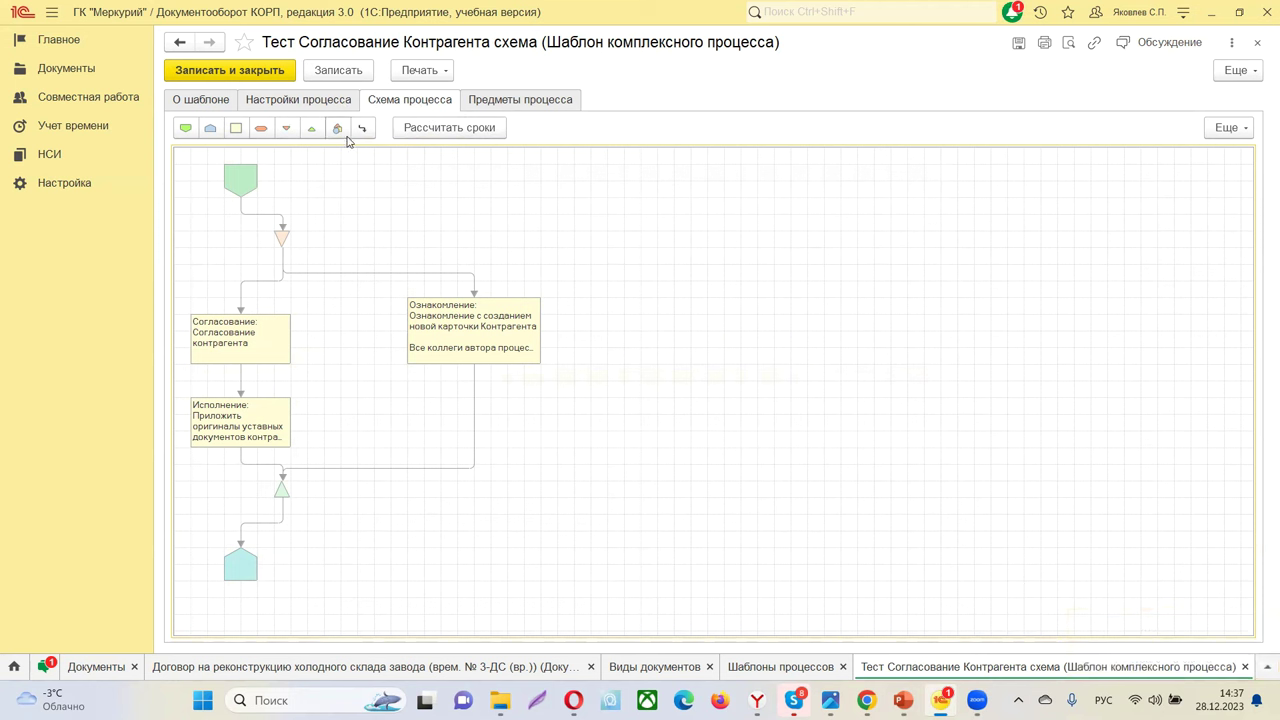
{"action": "left_click", "coordinate": [449, 136]}
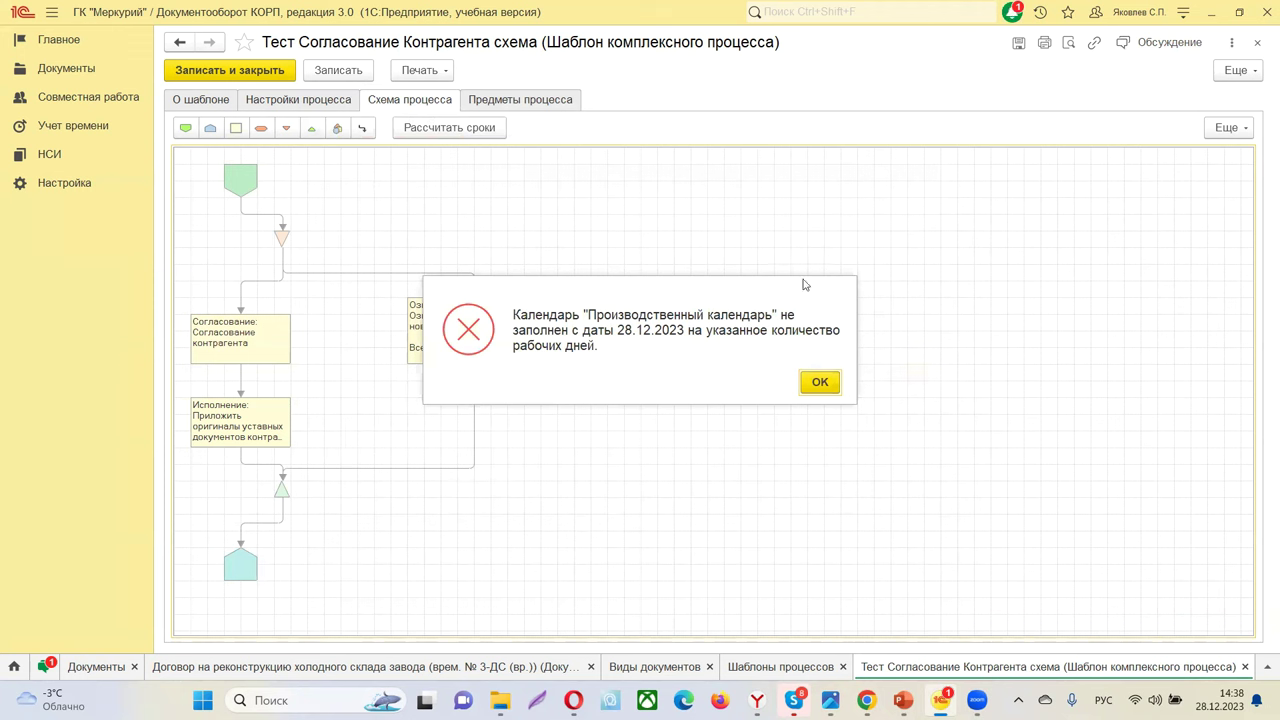
{"action": "left_click", "coordinate": [829, 382]}
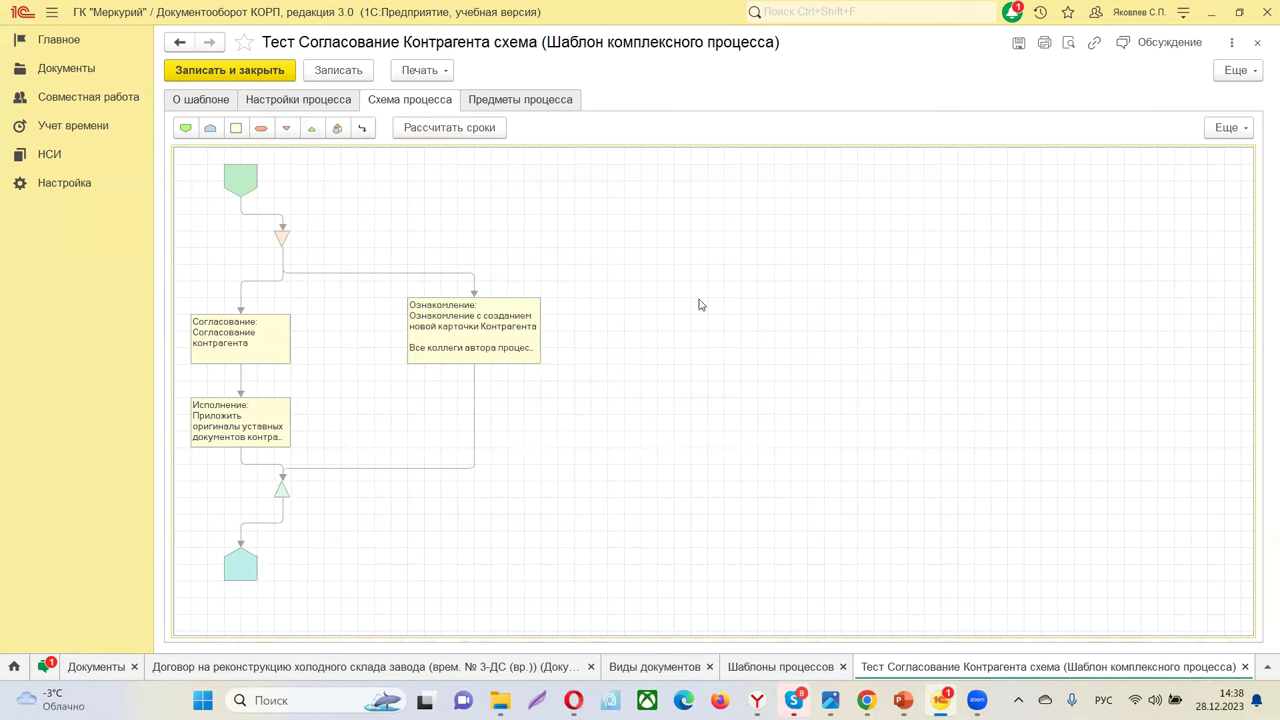
- Move the "Ознакомление" block lower between the split and merge, and shift the start block right, nearly above the split
{"action": "left_click", "coordinate": [471, 323]}
{"action": "left_click_drag", "start_coordinate": [471, 323], "coordinate": [473, 375]}
{"action": "left_click", "coordinate": [557, 293]}
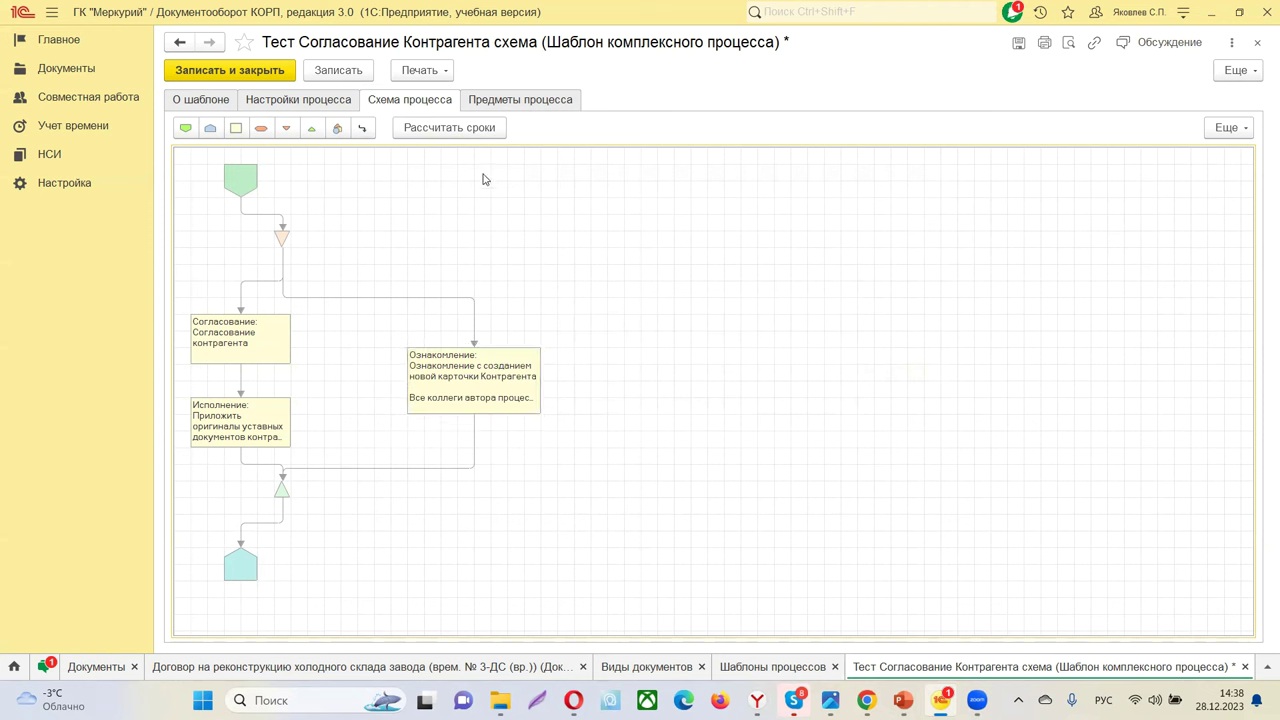
{"action": "left_click", "coordinate": [246, 168]}
{"action": "left_click_drag", "start_coordinate": [286, 171], "coordinate": [329, 197]}
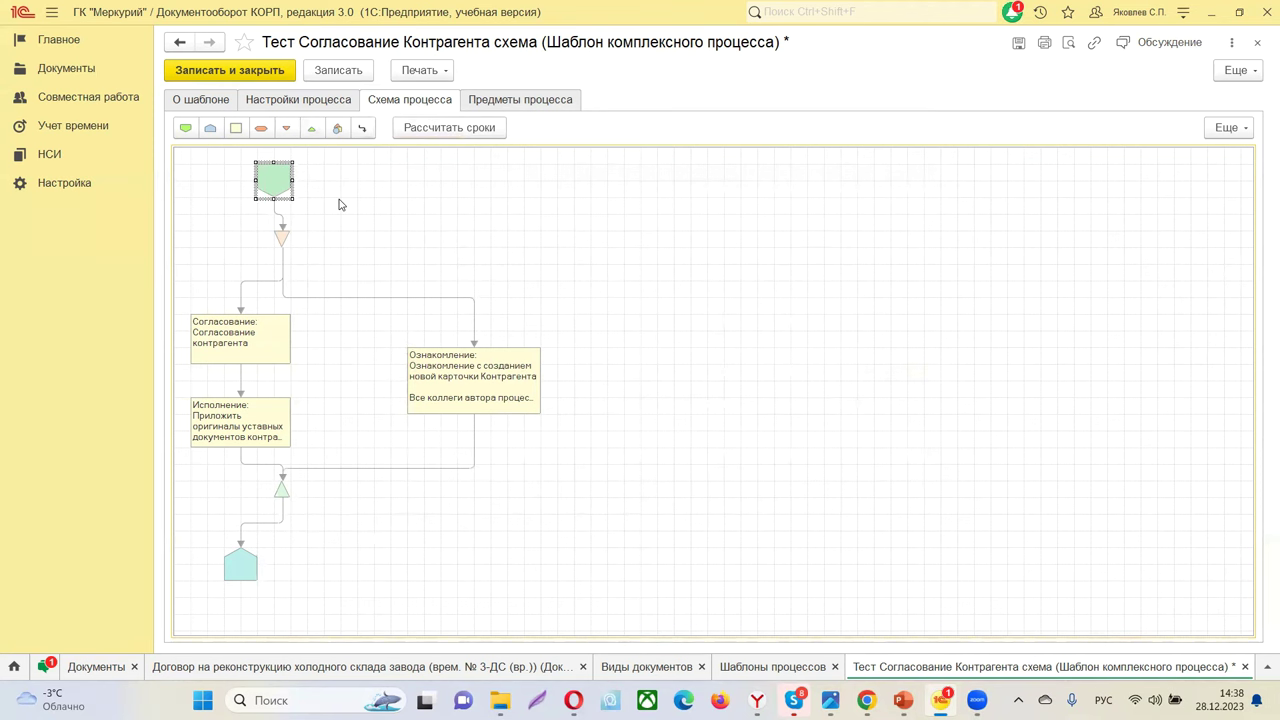
- From the template's general information, create a new template assignment and set "Кому назначен" to "Контрагенты"
{"action": "left_click", "coordinate": [225, 99]}
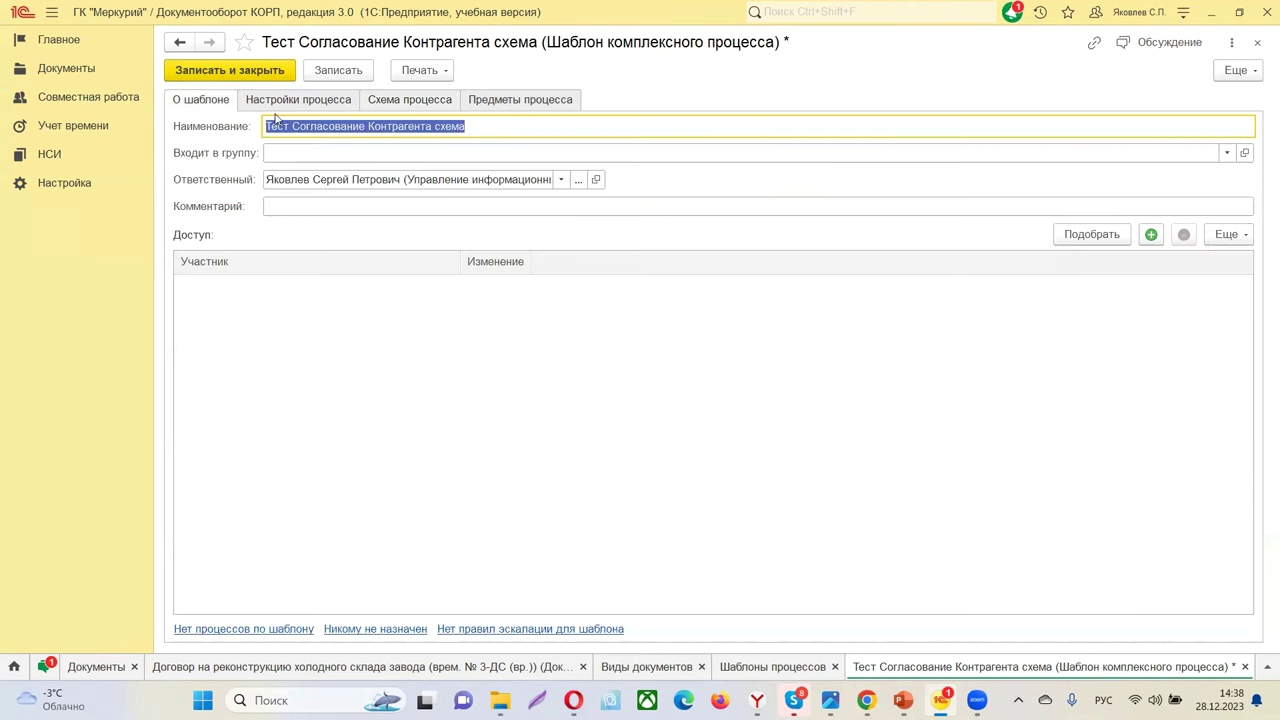
{"action": "left_click", "coordinate": [478, 123]}
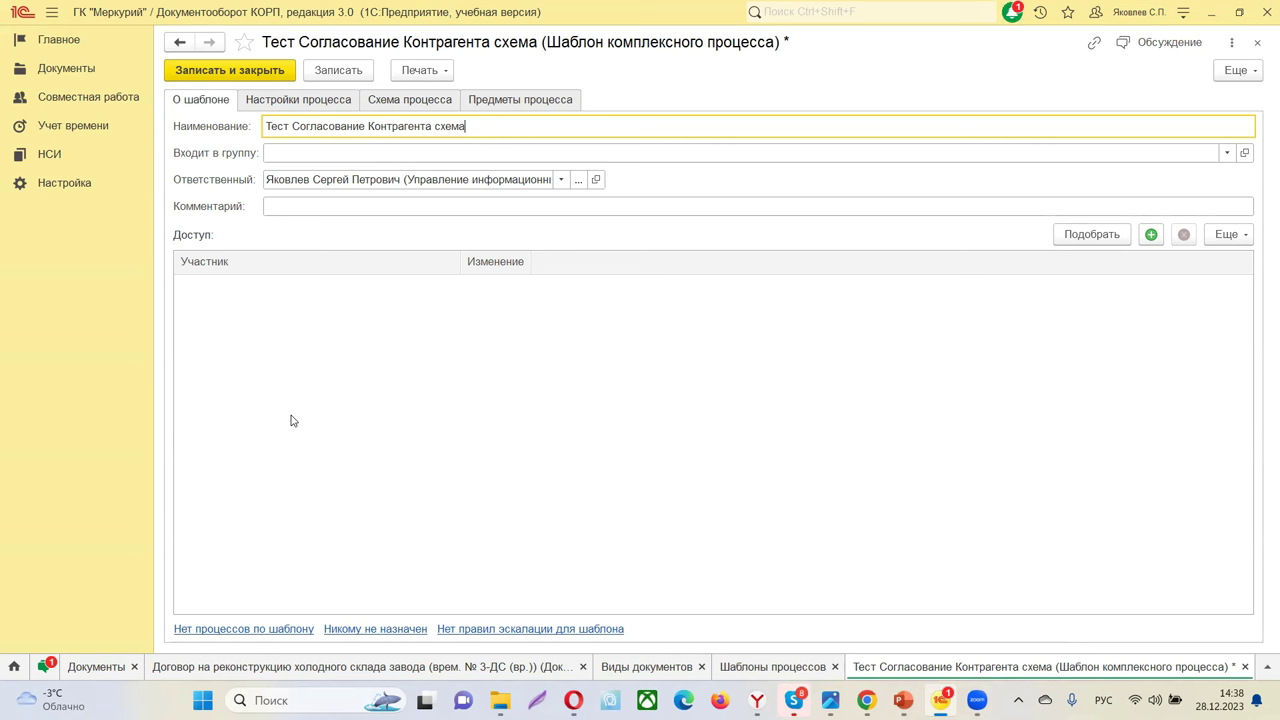
{"action": "left_click", "coordinate": [367, 630]}
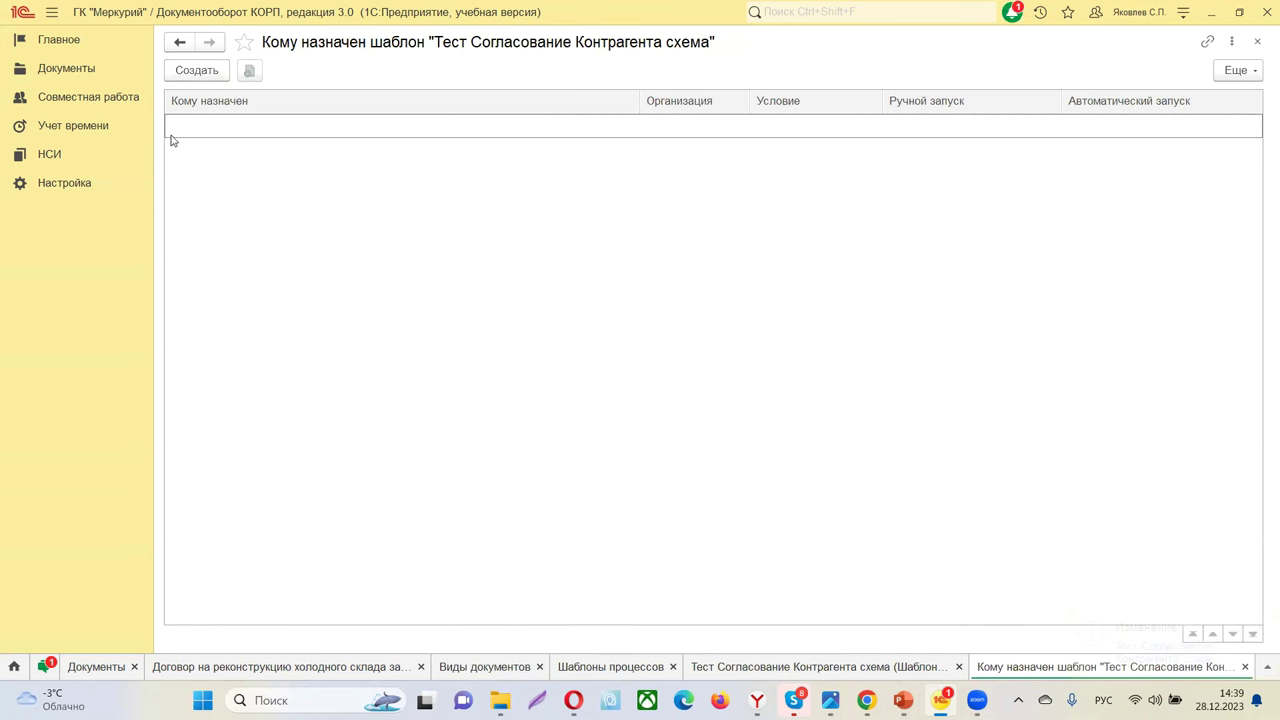
{"action": "left_click", "coordinate": [200, 72]}
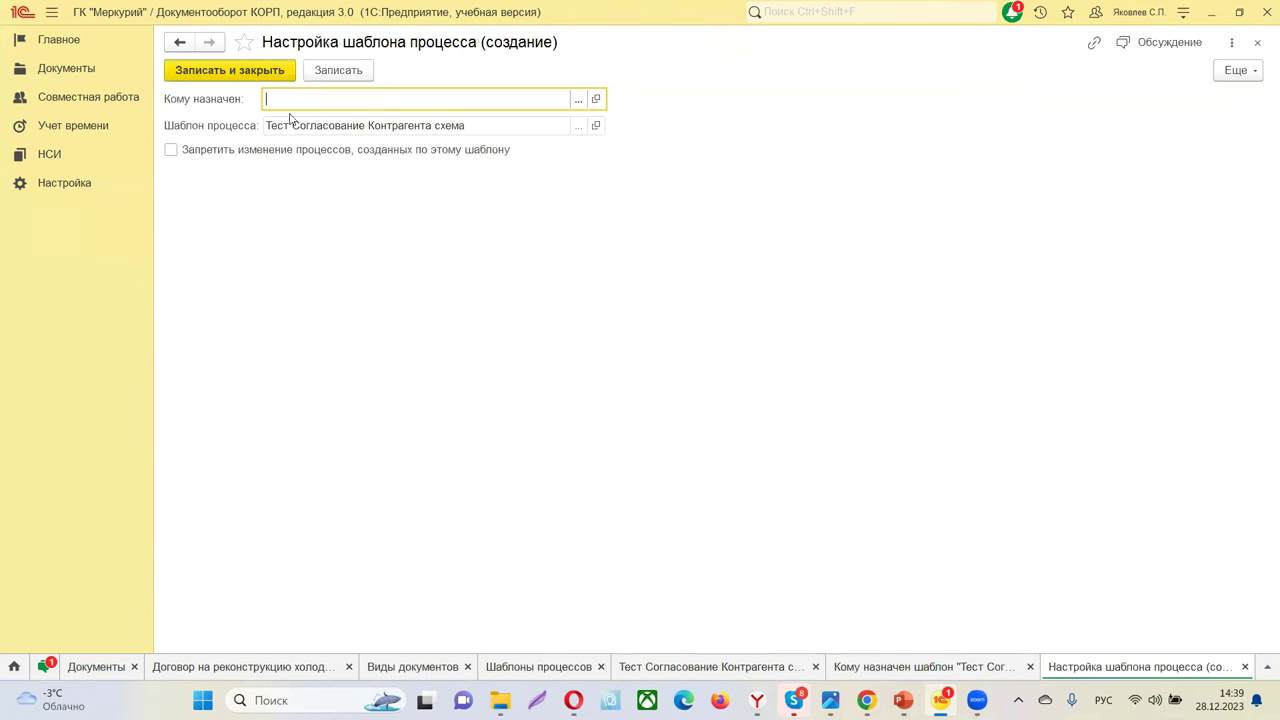
{"action": "left_click", "coordinate": [578, 99]}
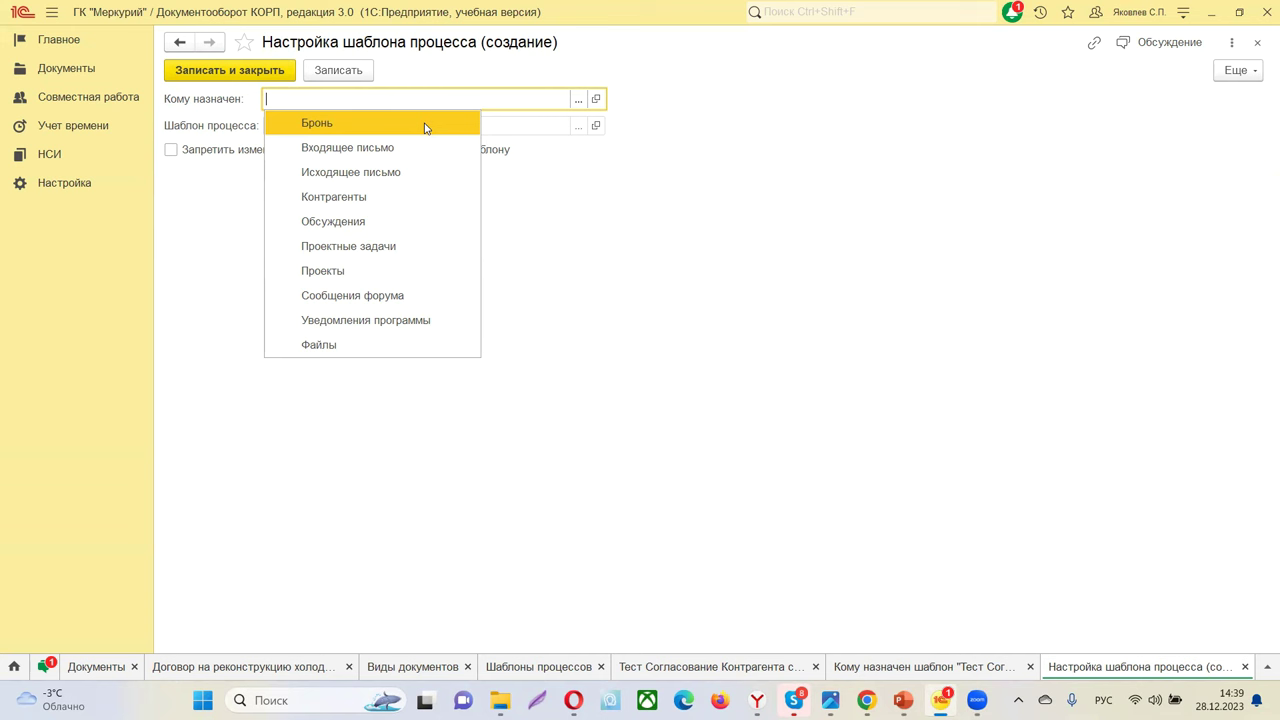
{"action": "left_click", "coordinate": [367, 197]}
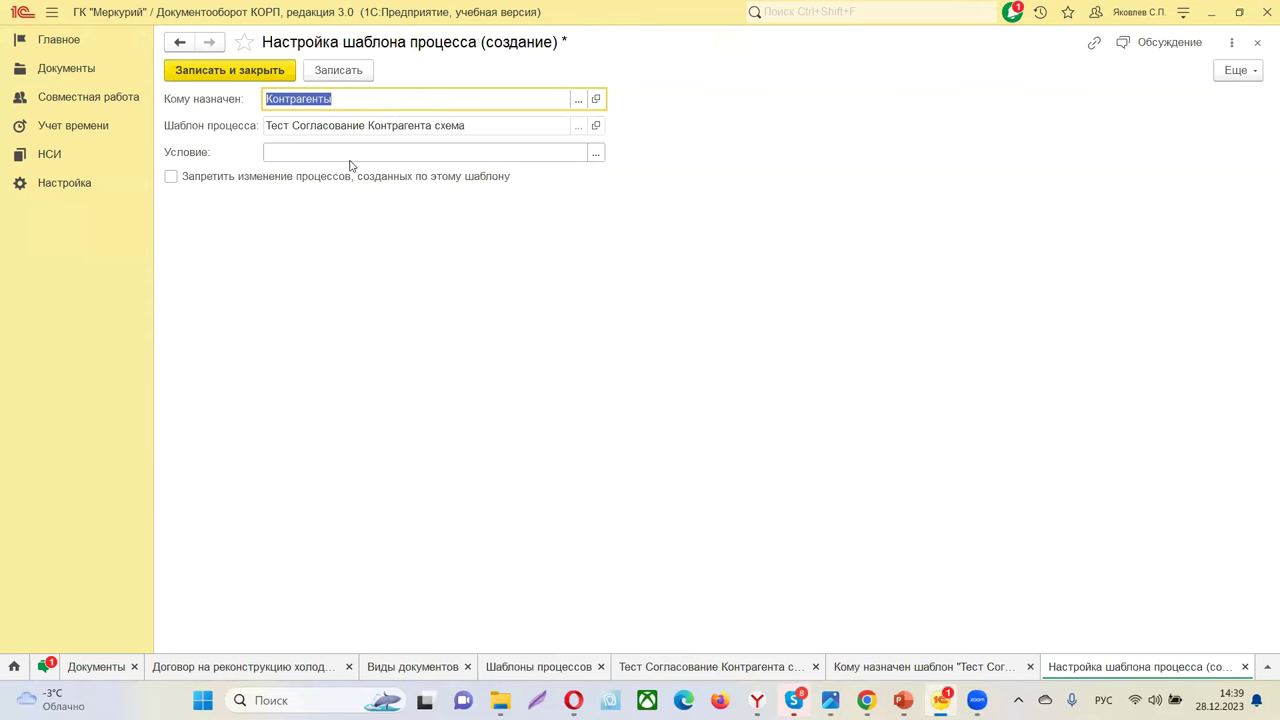
- Examine the check algorithms available for the condition and the definition methods of a new one, including "На встроенном языке", without saving anything
{"action": "left_click", "coordinate": [596, 157]}
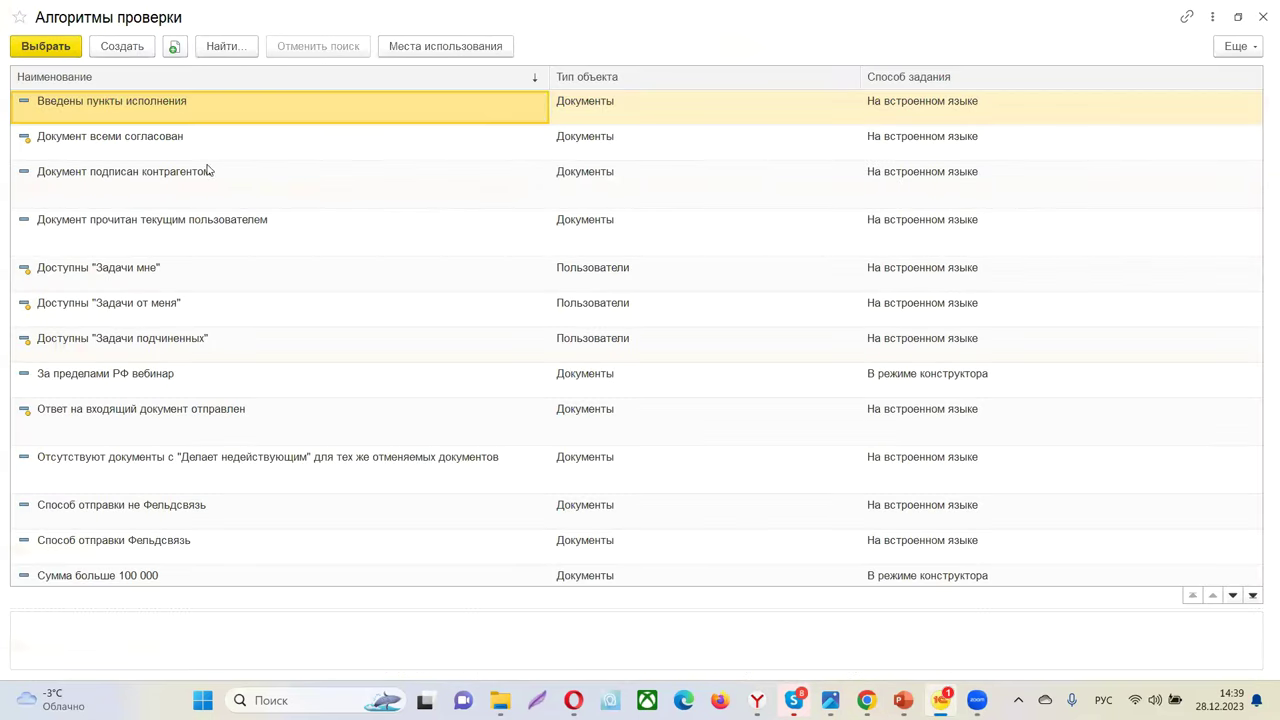
{"action": "scroll", "coordinate": [229, 420], "scroll_direction": "down", "scroll_amount": 1}
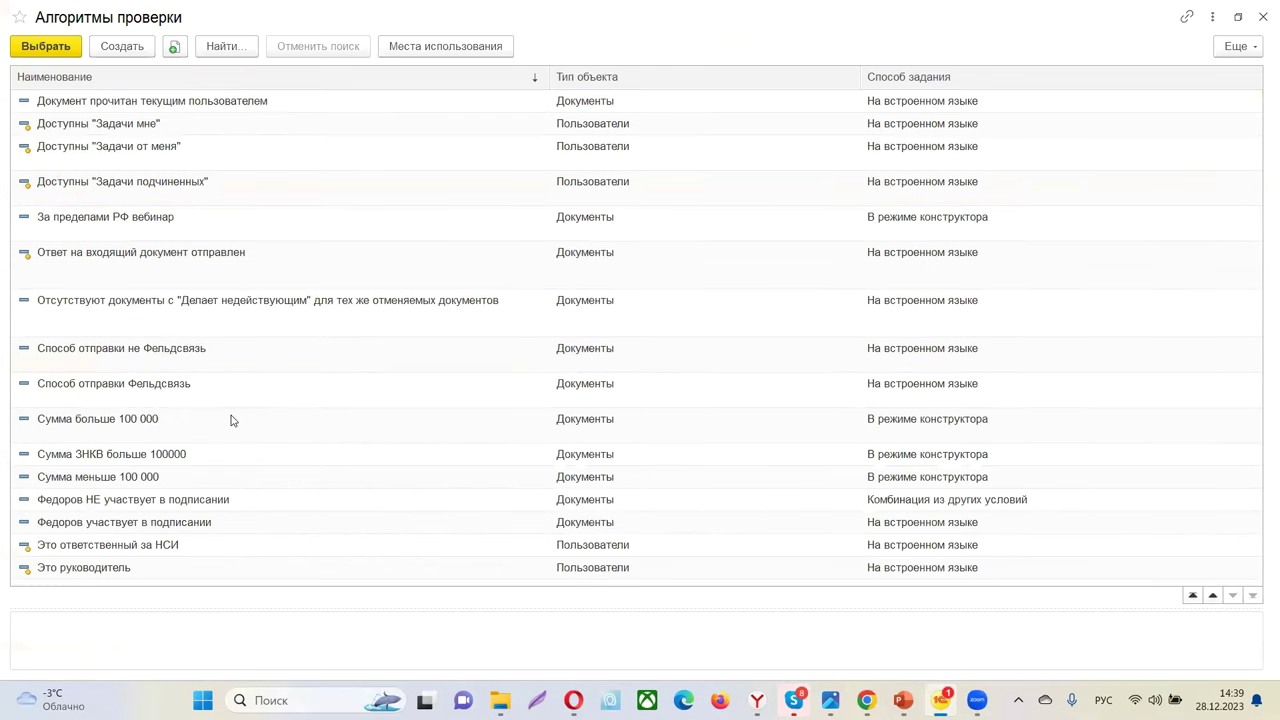
{"action": "scroll", "coordinate": [202, 460], "scroll_direction": "up", "scroll_amount": 1}
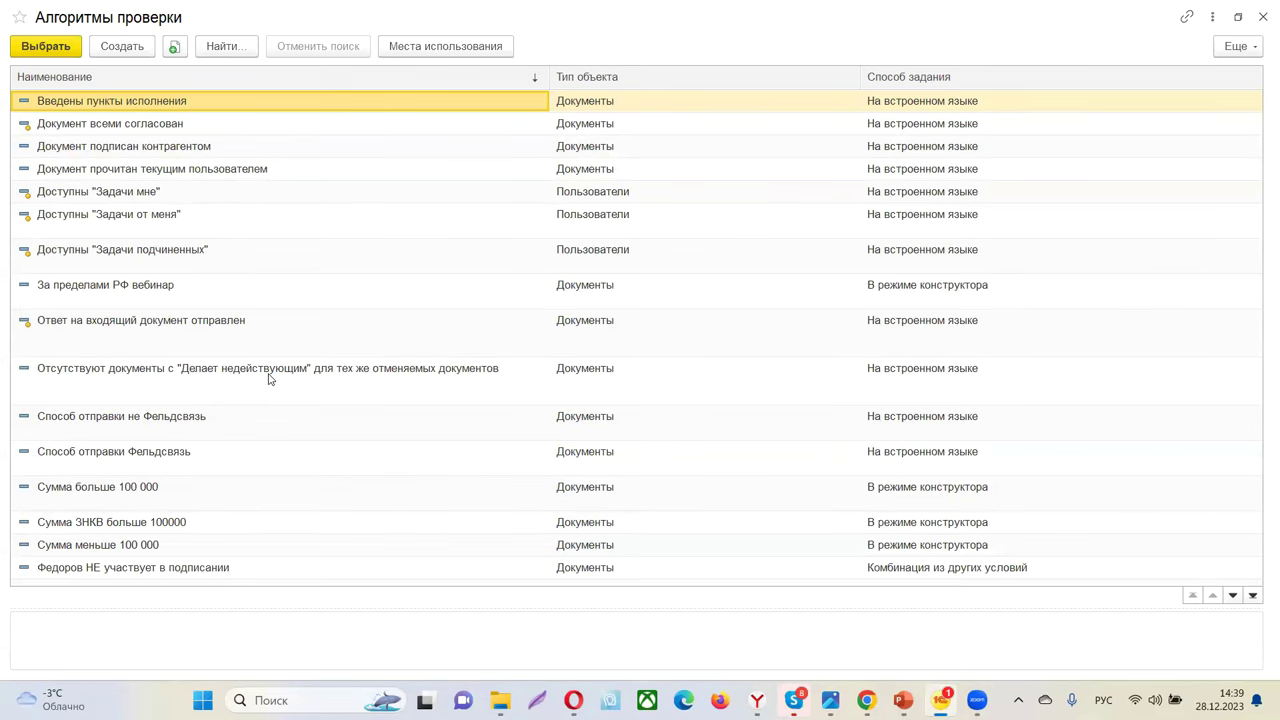
{"action": "left_click", "coordinate": [121, 47]}
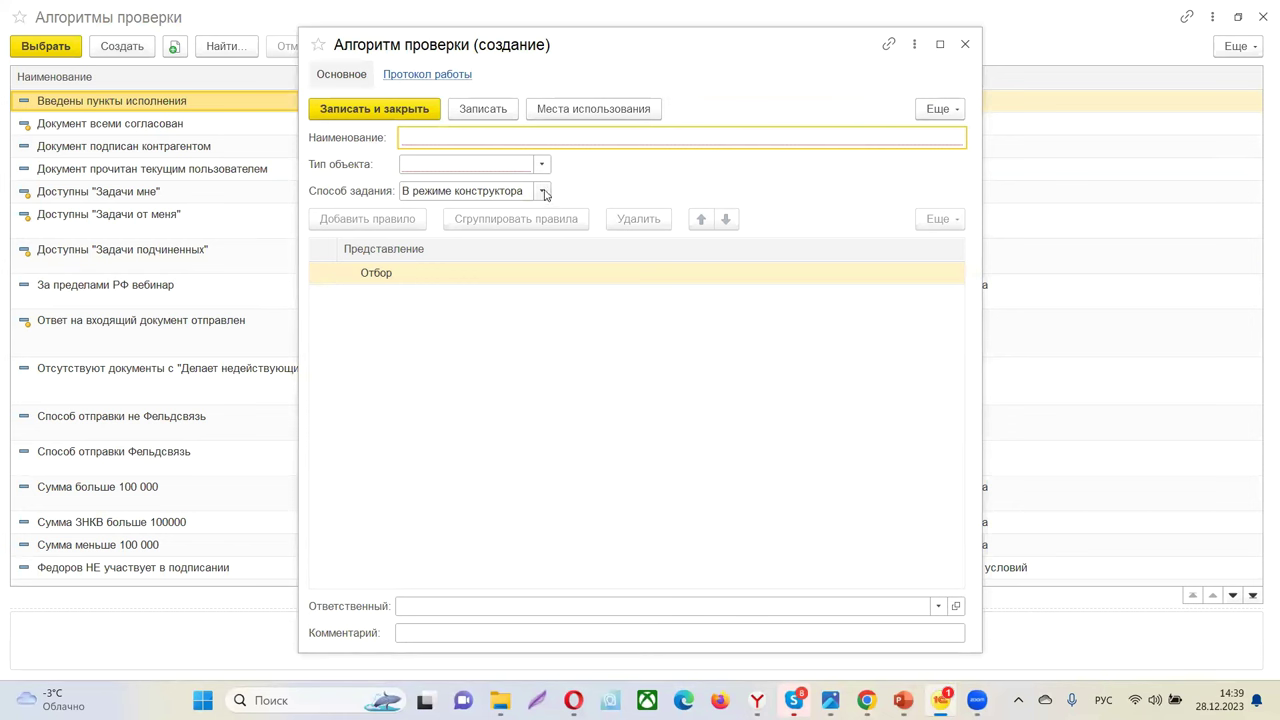
{"action": "left_click", "coordinate": [541, 191]}
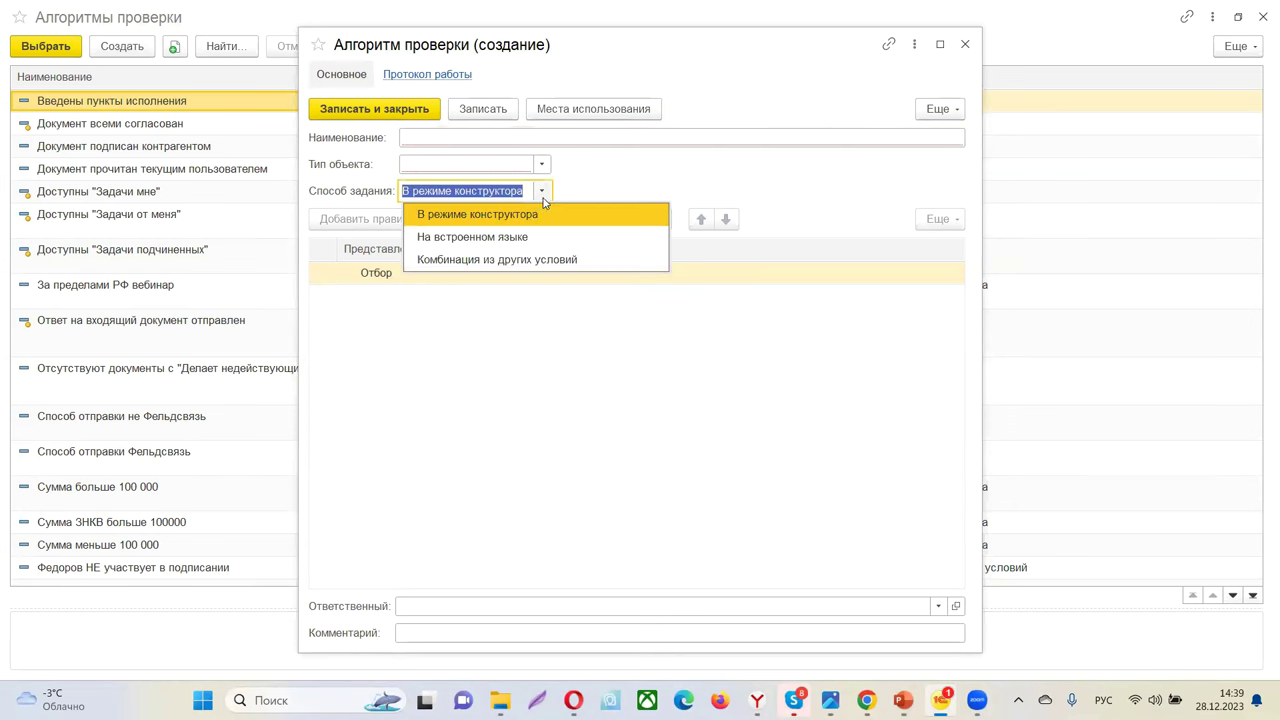
{"action": "left_click", "coordinate": [477, 238]}
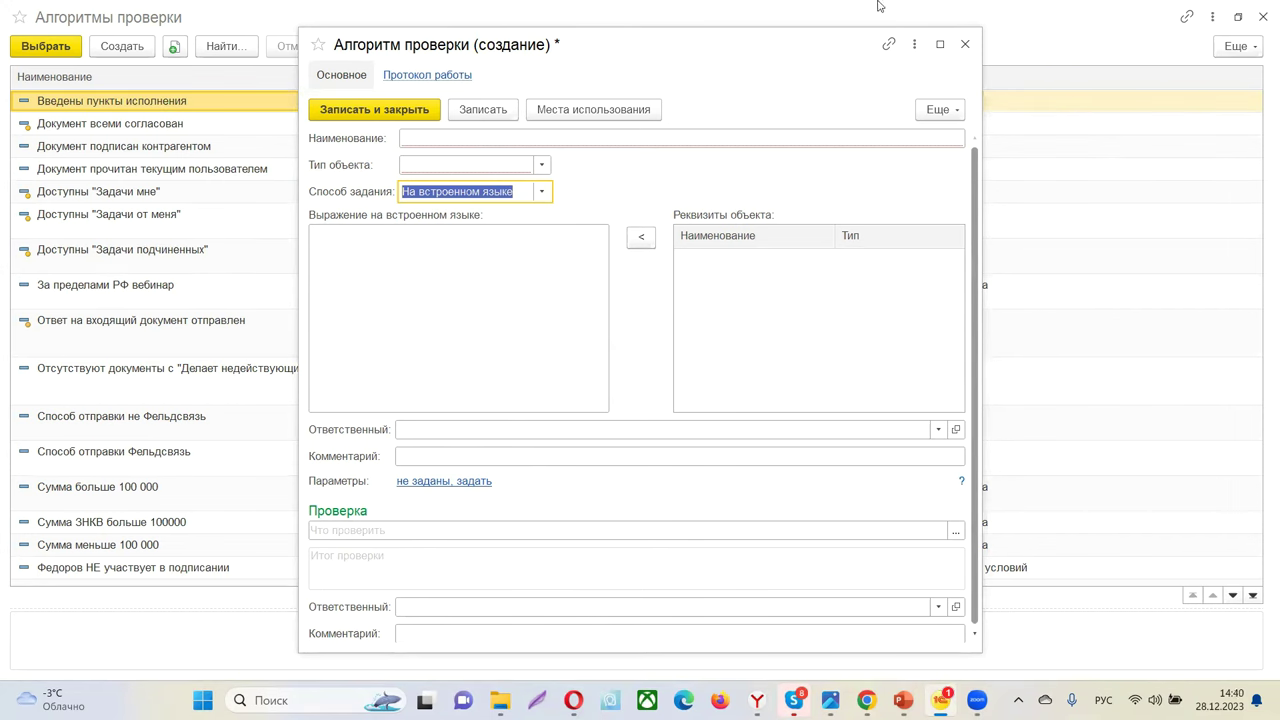
{"action": "left_click", "coordinate": [965, 45]}
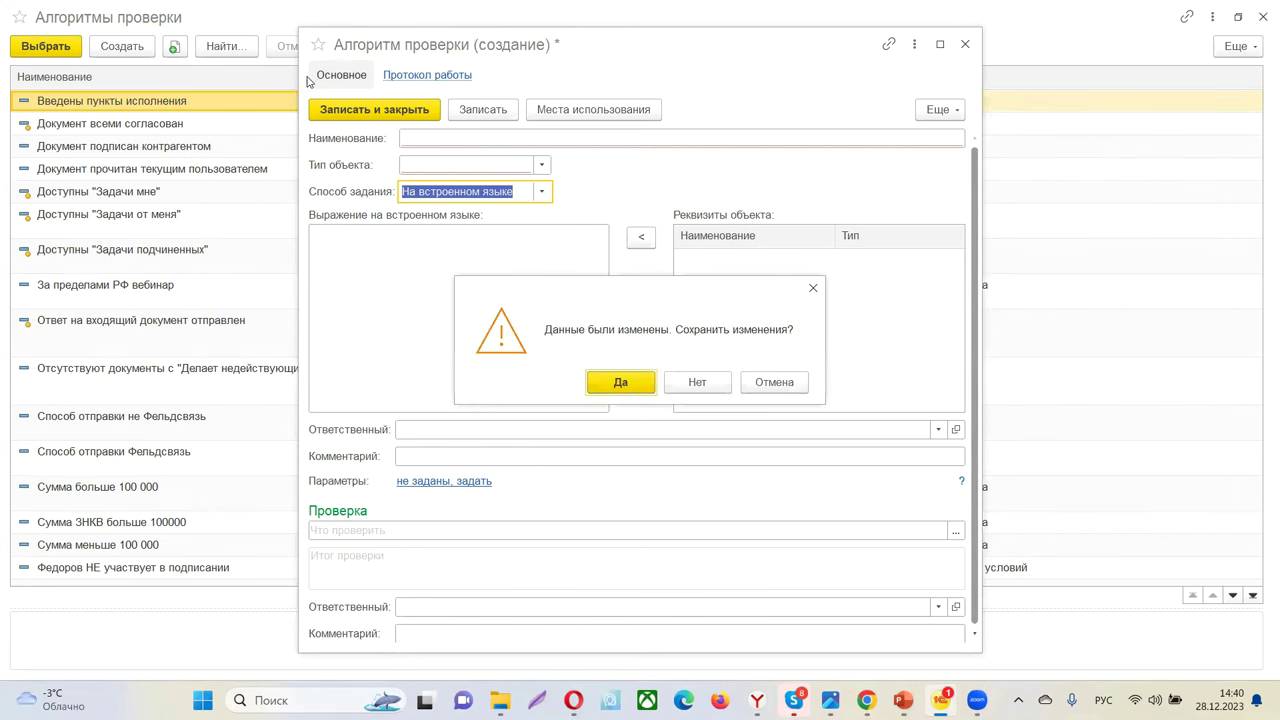
{"action": "left_click", "coordinate": [672, 381]}
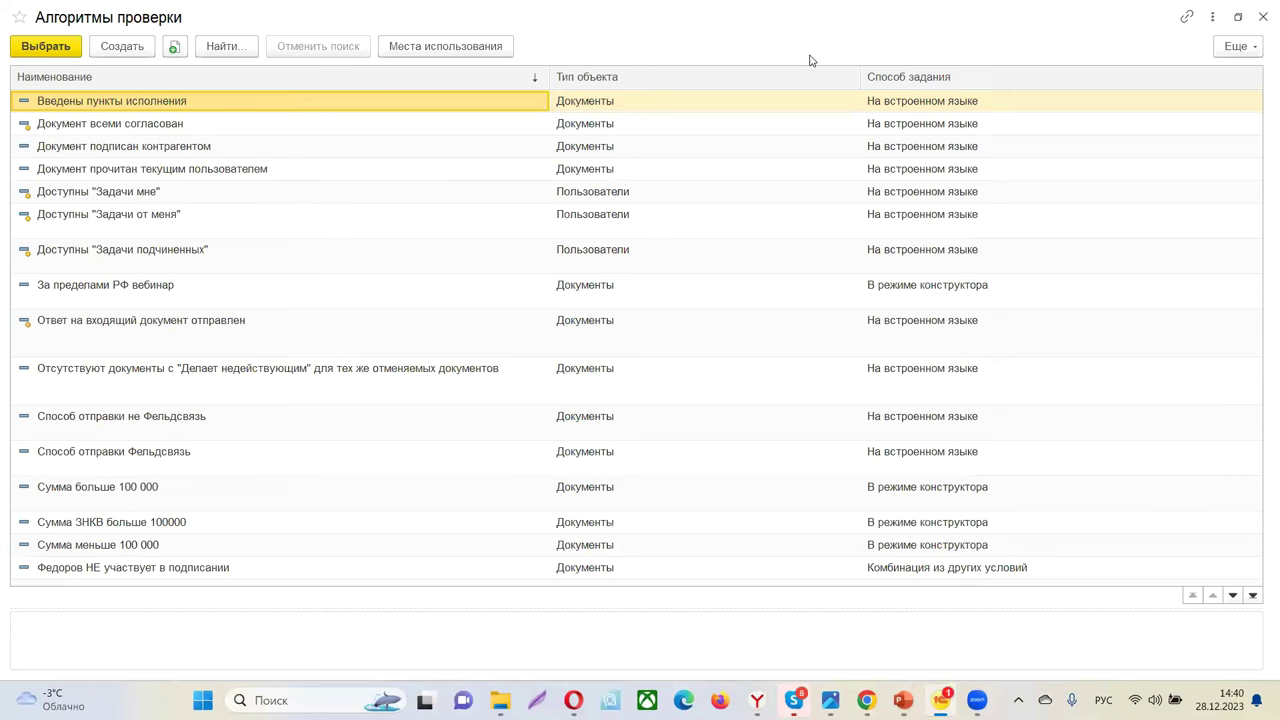
{"action": "left_click", "coordinate": [1263, 17]}
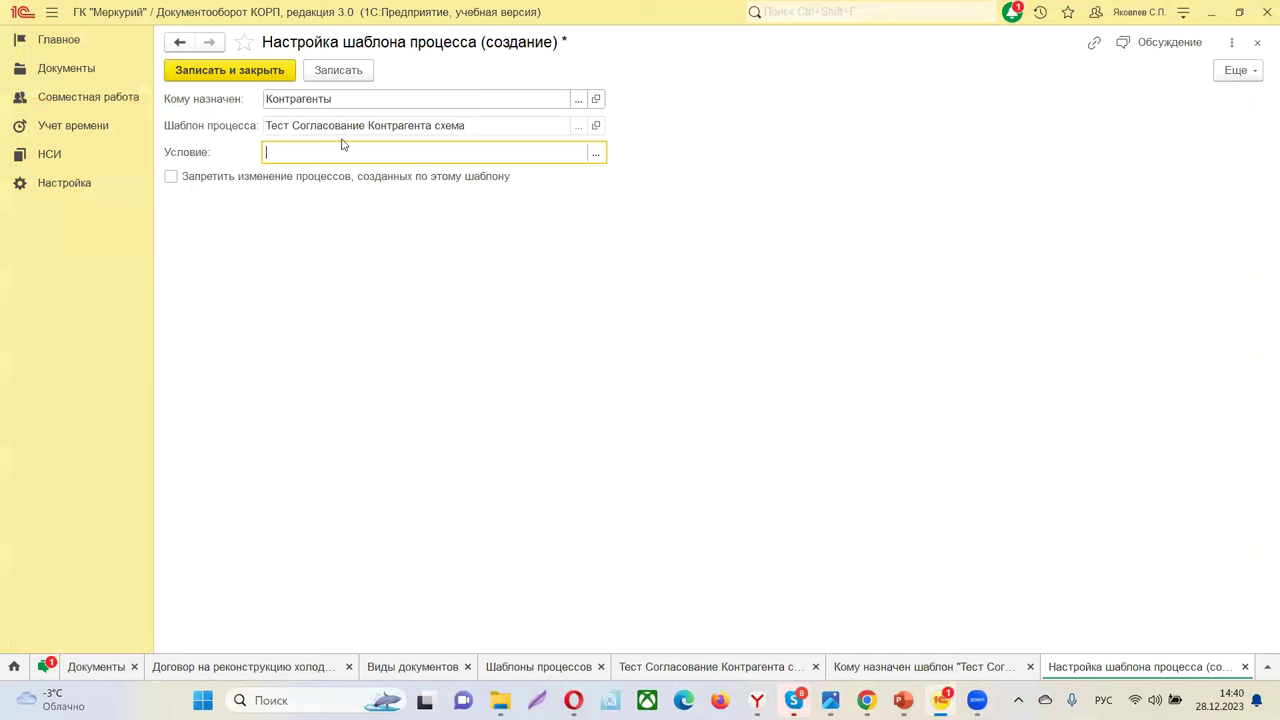
- Save the template assignment for "Контрагенты" without a condition and close it
{"action": "left_click", "coordinate": [312, 74]}
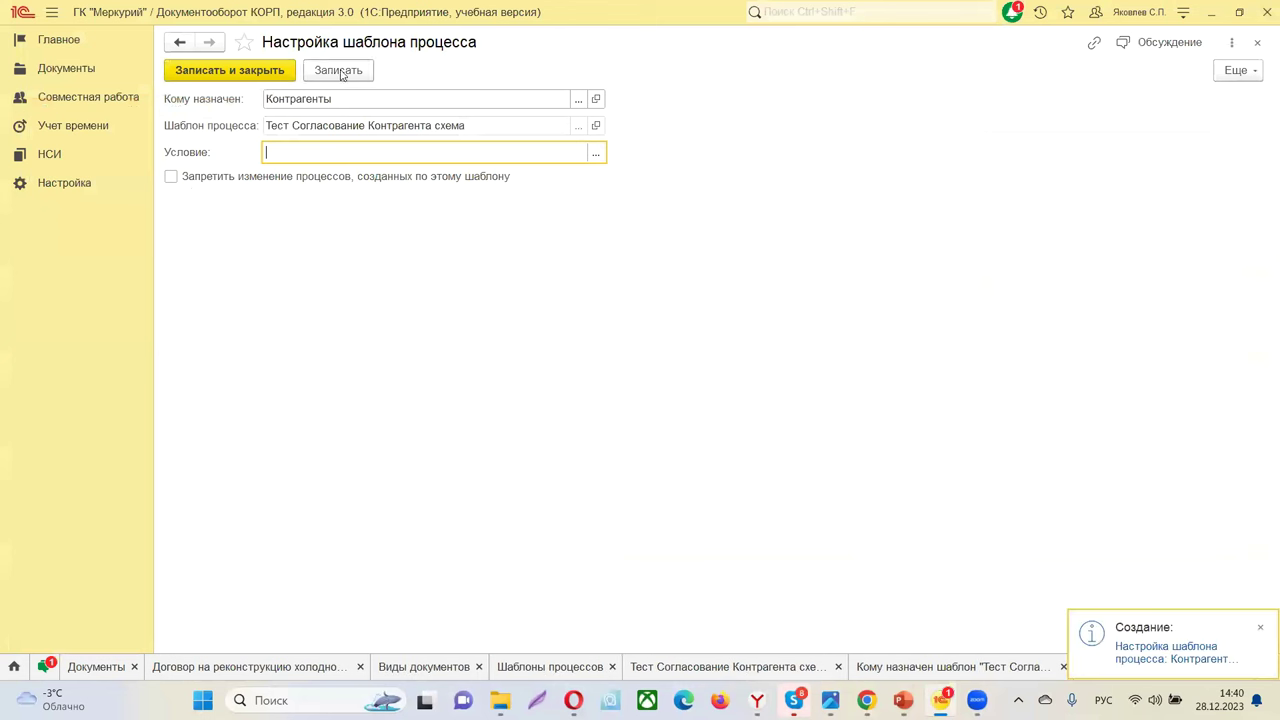
{"action": "left_click", "coordinate": [247, 75]}
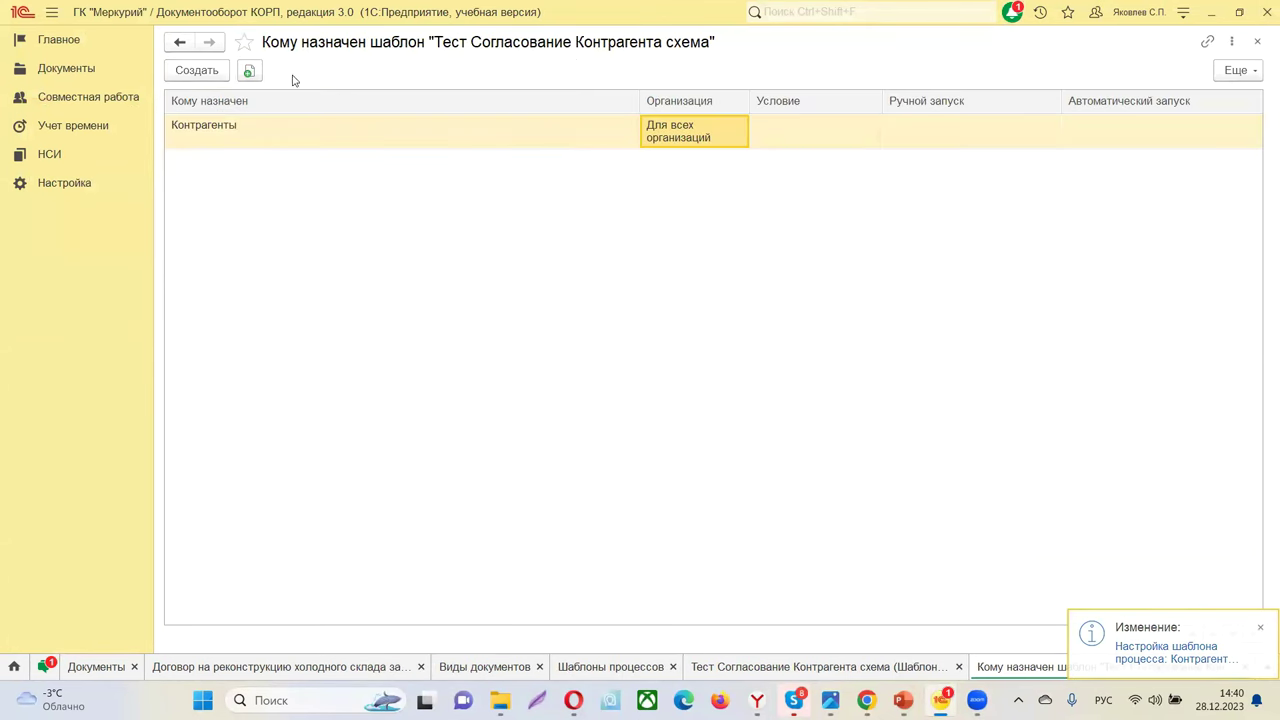
- Save the "Тест Согласование Контрагента схема" template and review the list of whom it is assigned to
{"action": "left_click", "coordinate": [179, 44]}
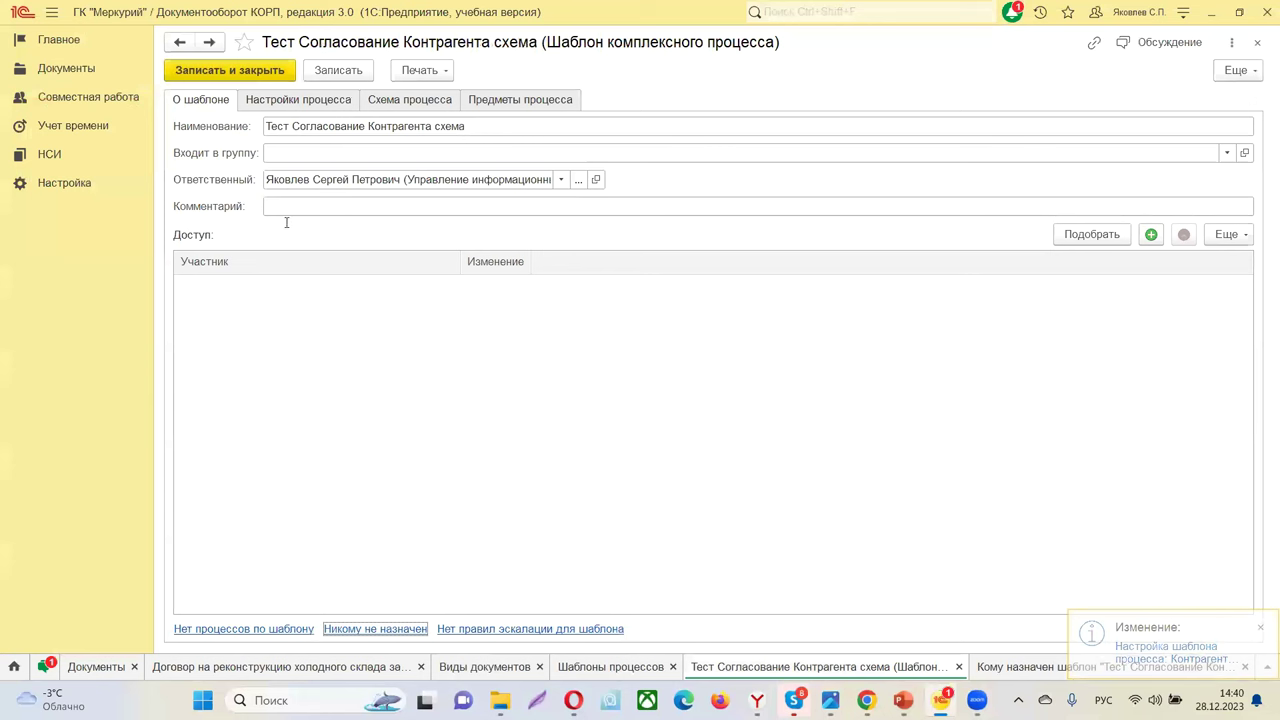
{"action": "left_click", "coordinate": [320, 77]}
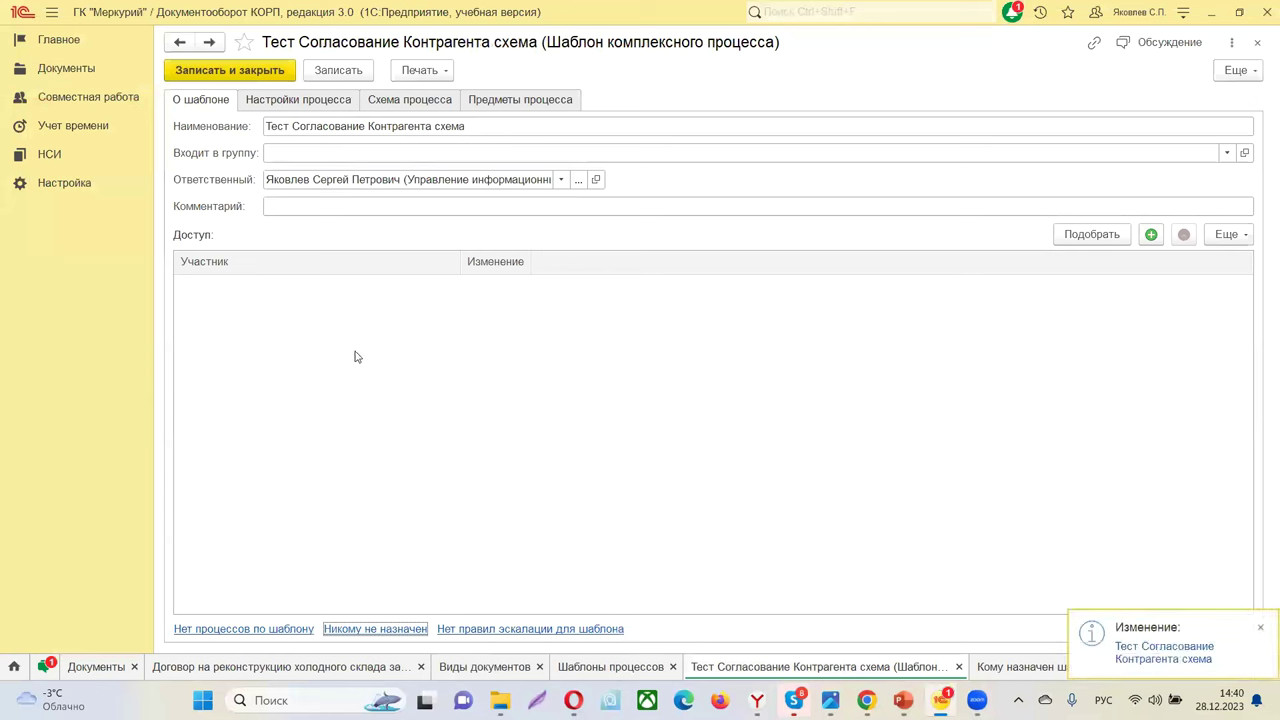
{"action": "left_click", "coordinate": [365, 628]}
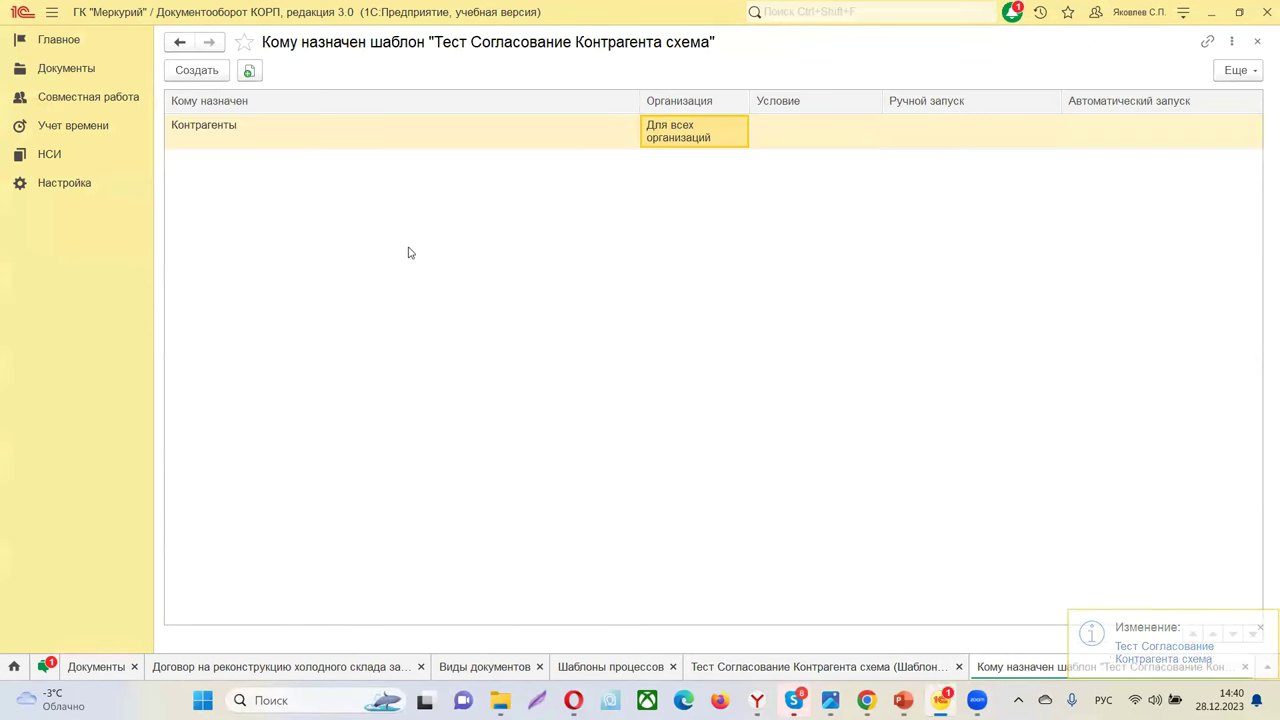
{"action": "left_click", "coordinate": [590, 124]}
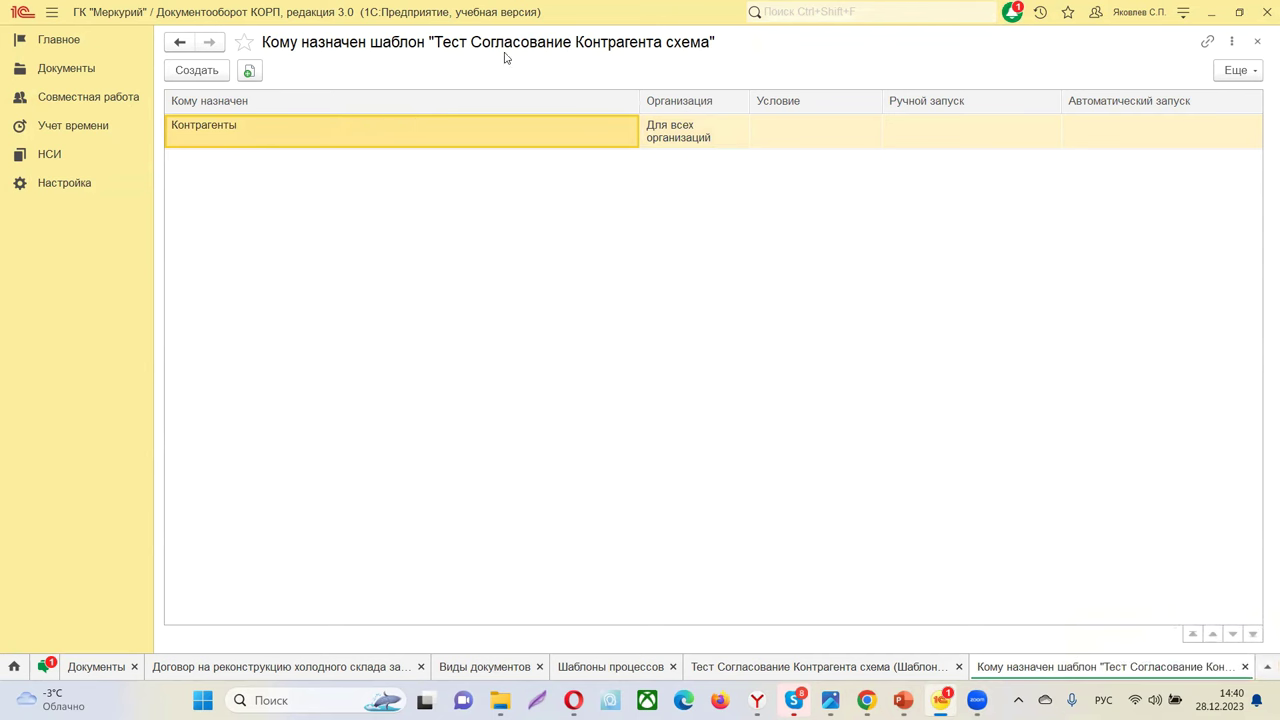
{"action": "left_click", "coordinate": [1257, 41]}
{"action": "left_click", "coordinate": [352, 74]}
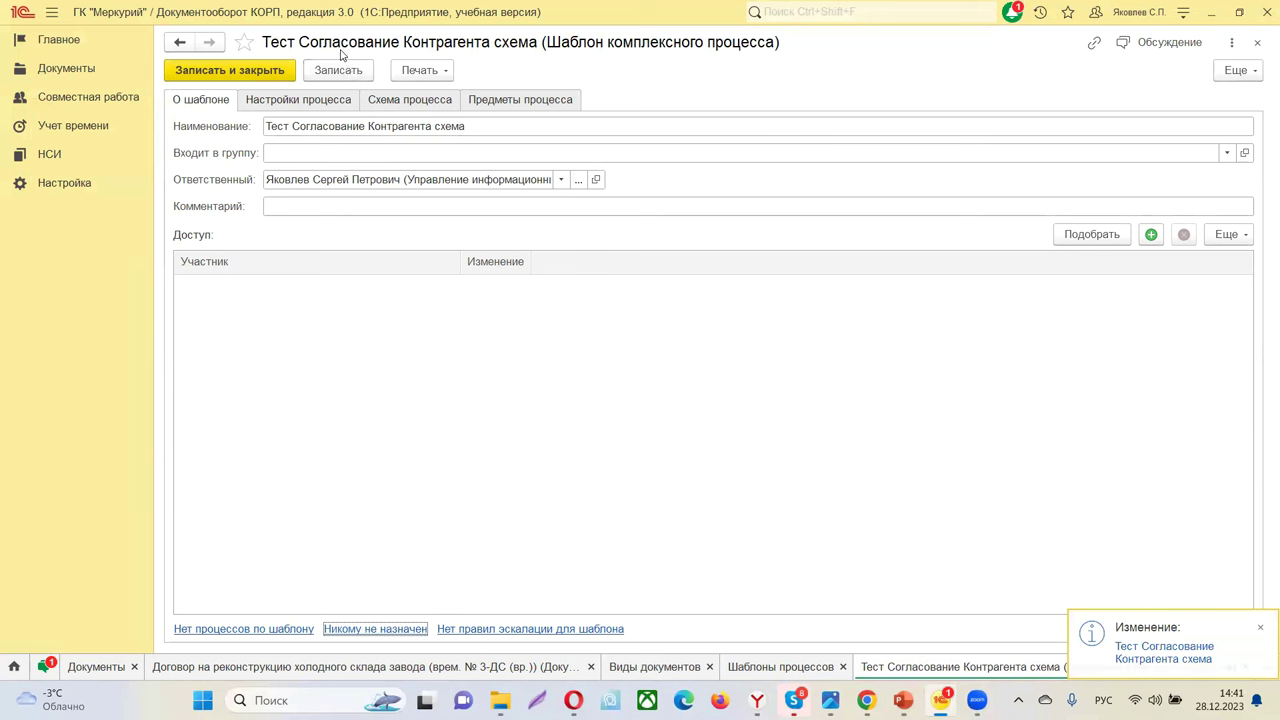
- Run the template's check, save the template, and review its assignment list again
{"action": "left_click", "coordinate": [252, 72]}
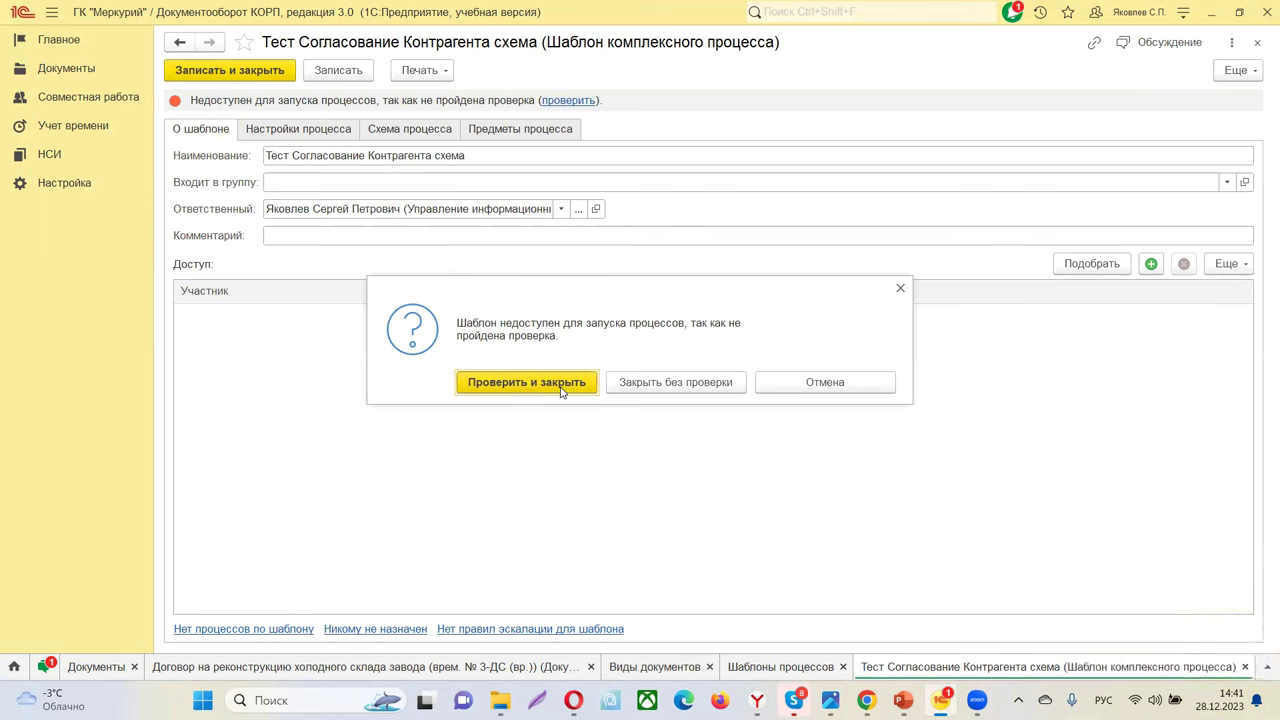
{"action": "left_click", "coordinate": [900, 288]}
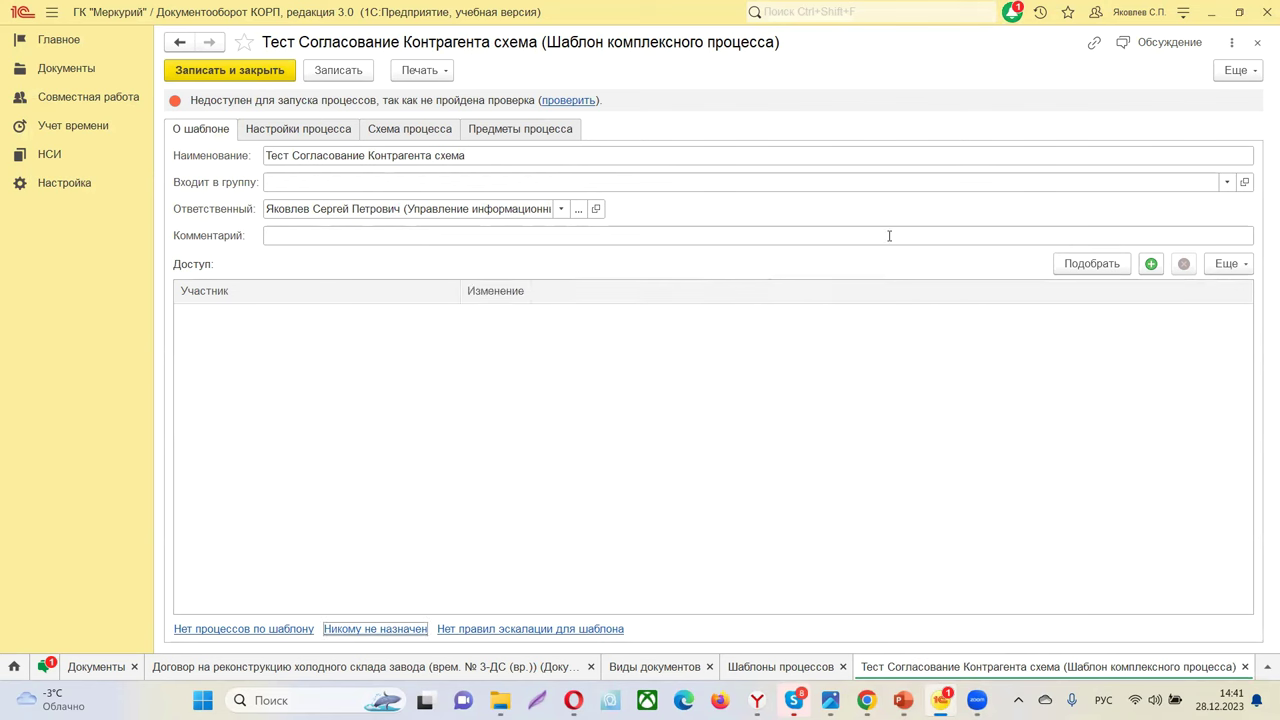
{"action": "left_click", "coordinate": [567, 100]}
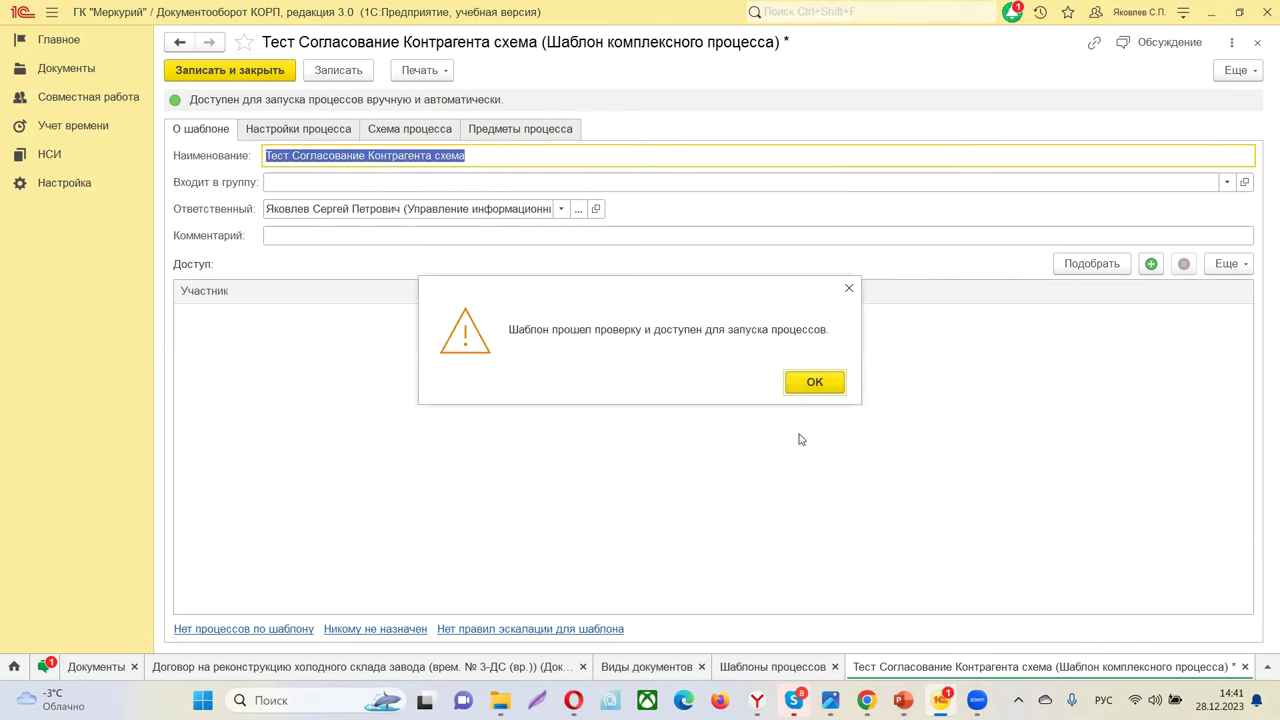
{"action": "left_click", "coordinate": [815, 383]}
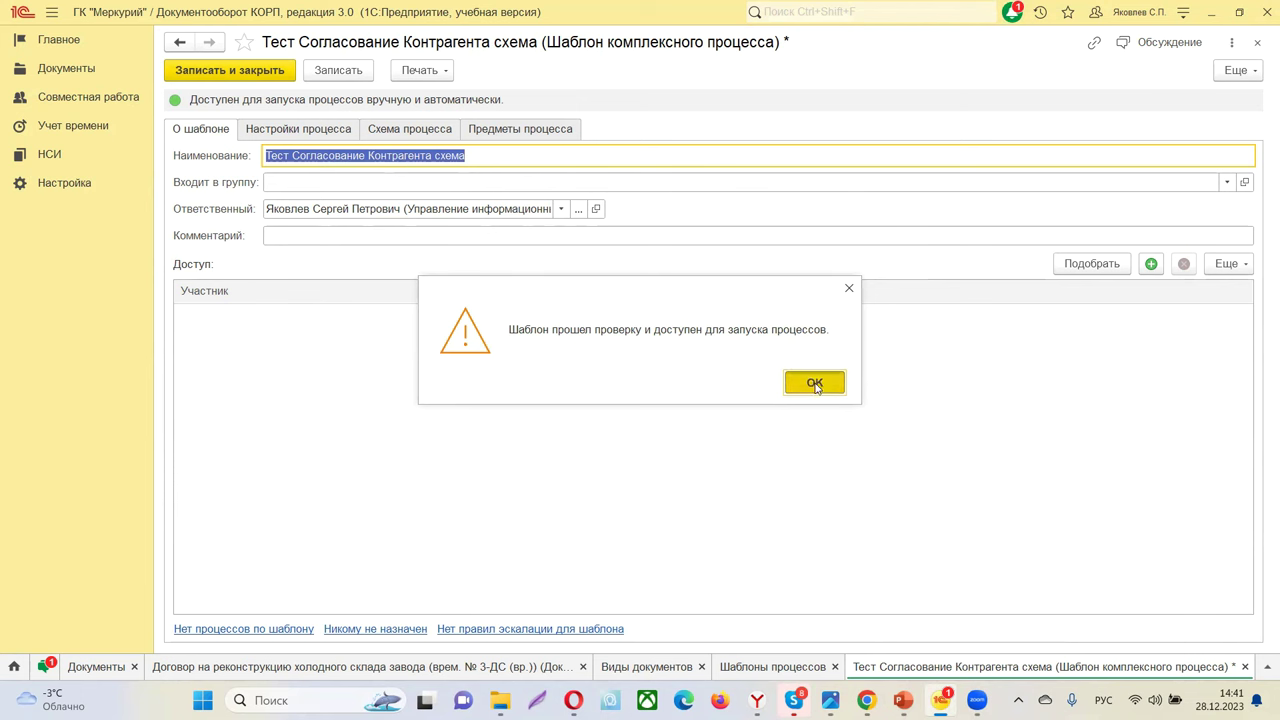
{"action": "left_click", "coordinate": [338, 71]}
{"action": "left_click", "coordinate": [383, 629]}
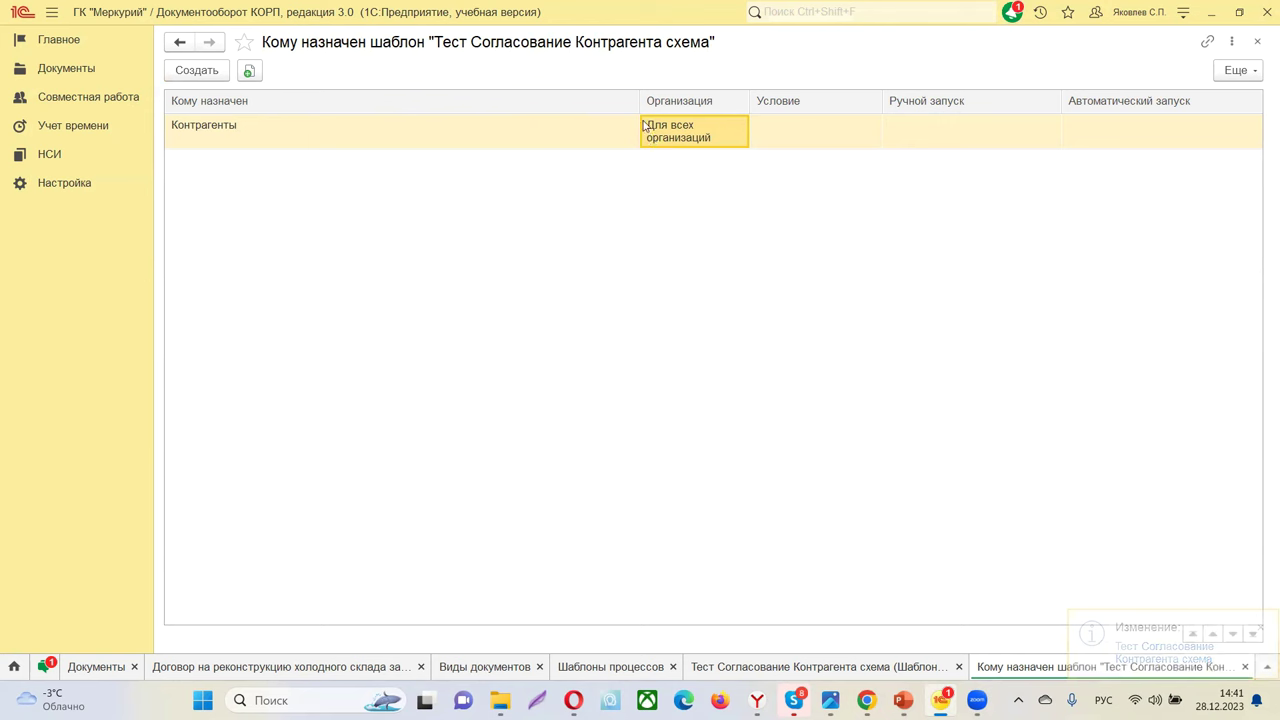
{"action": "left_click", "coordinate": [1256, 41]}
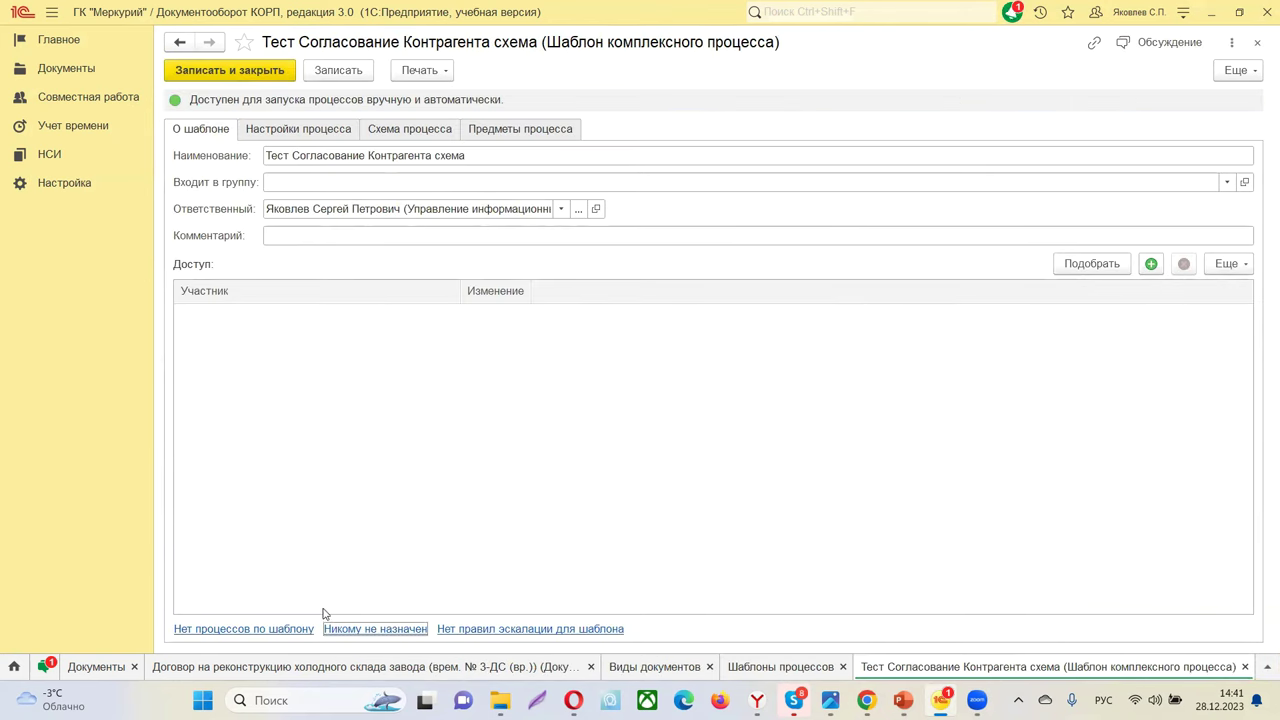
- Find the "Контрагенты" list by searching the functions for "кон" and open the first counterparty's card
{"action": "left_click", "coordinate": [49, 155]}
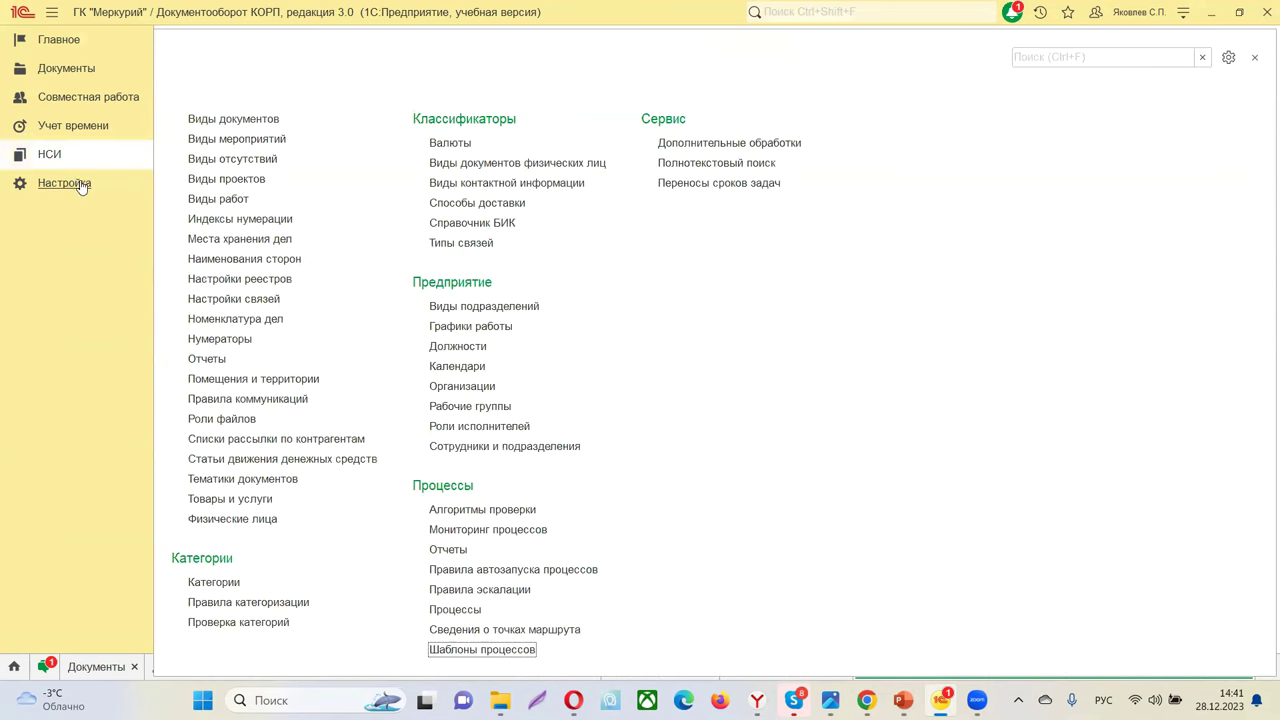
{"action": "left_click", "coordinate": [1105, 58]}
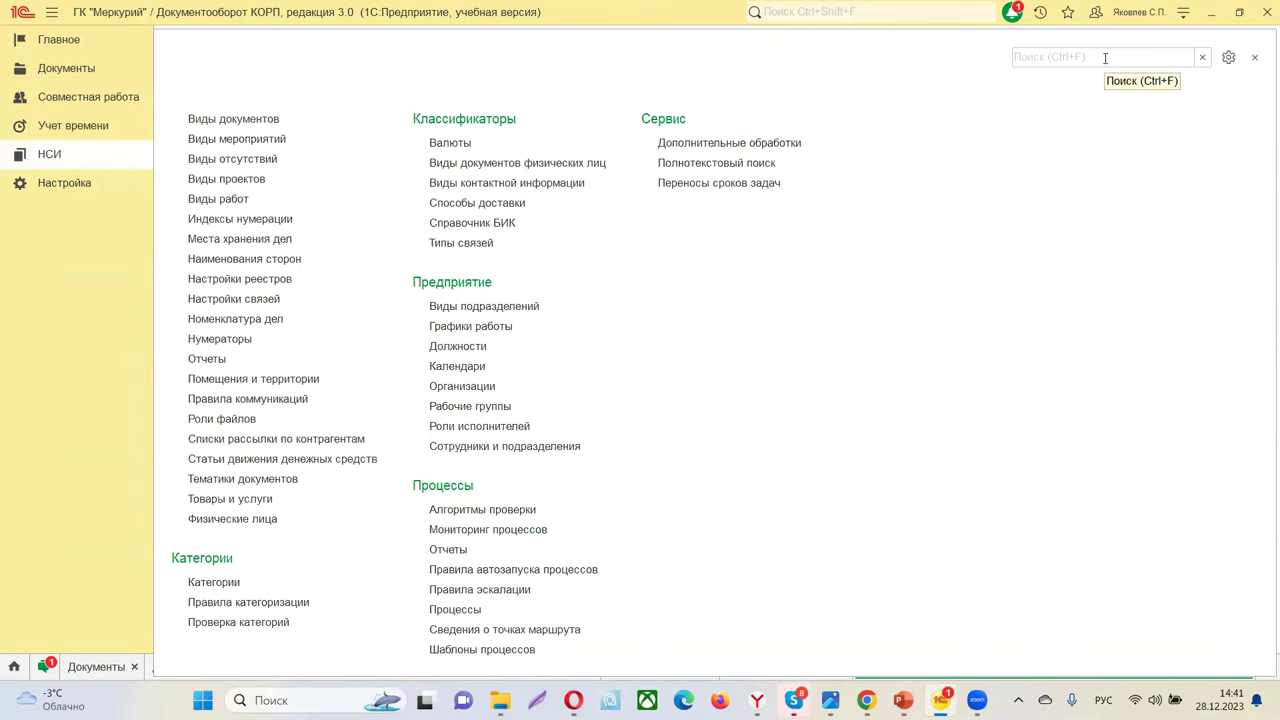
{"action": "type", "text": "кон"}
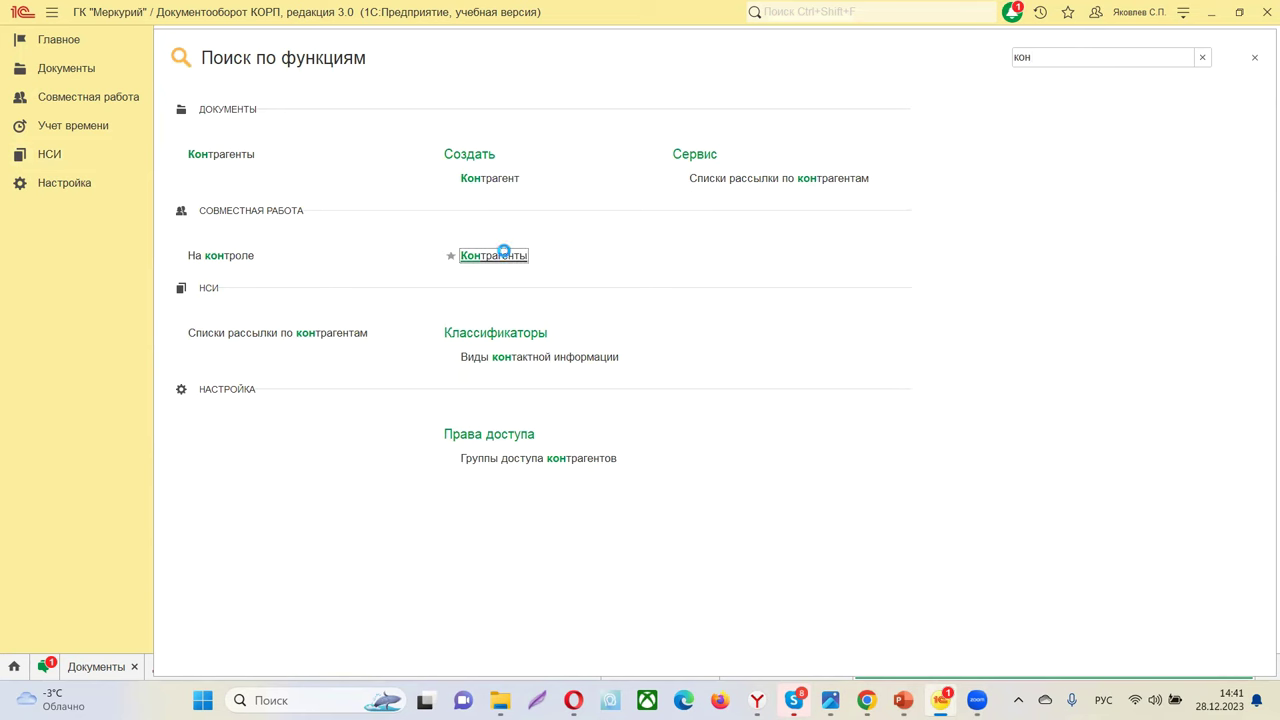
{"action": "left_click", "coordinate": [503, 255]}
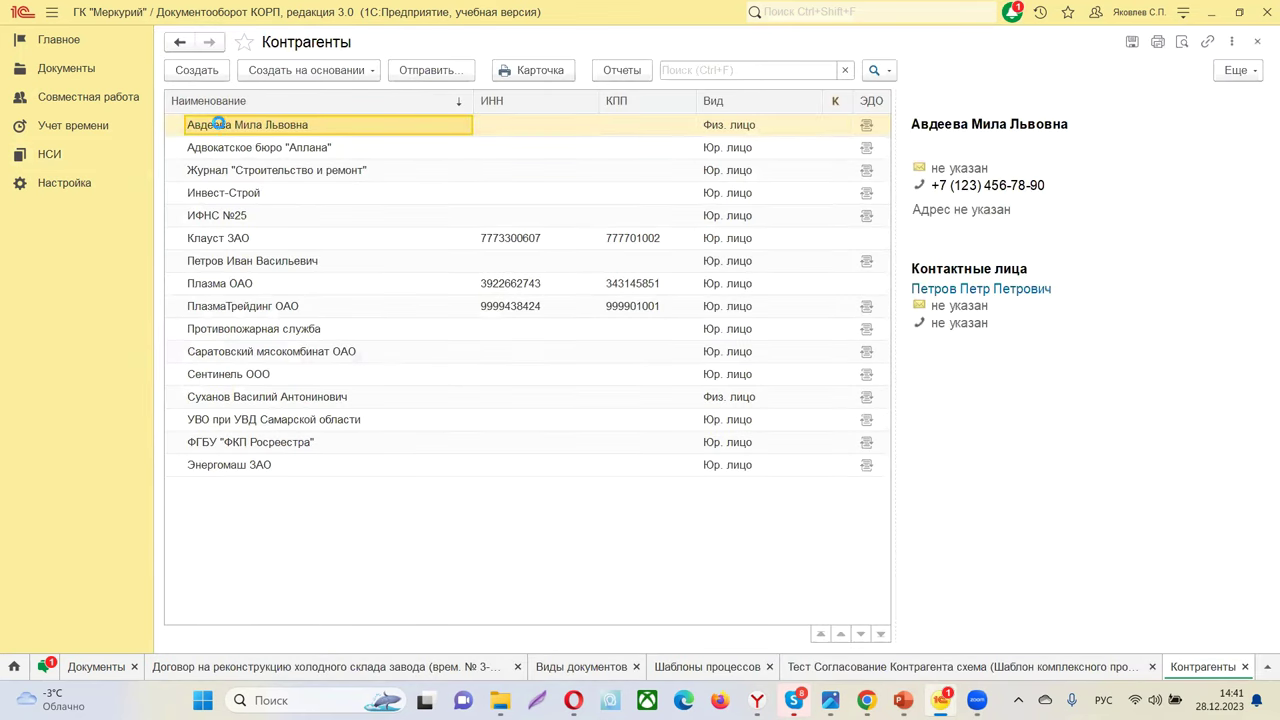
{"action": "key", "text": "Return"}
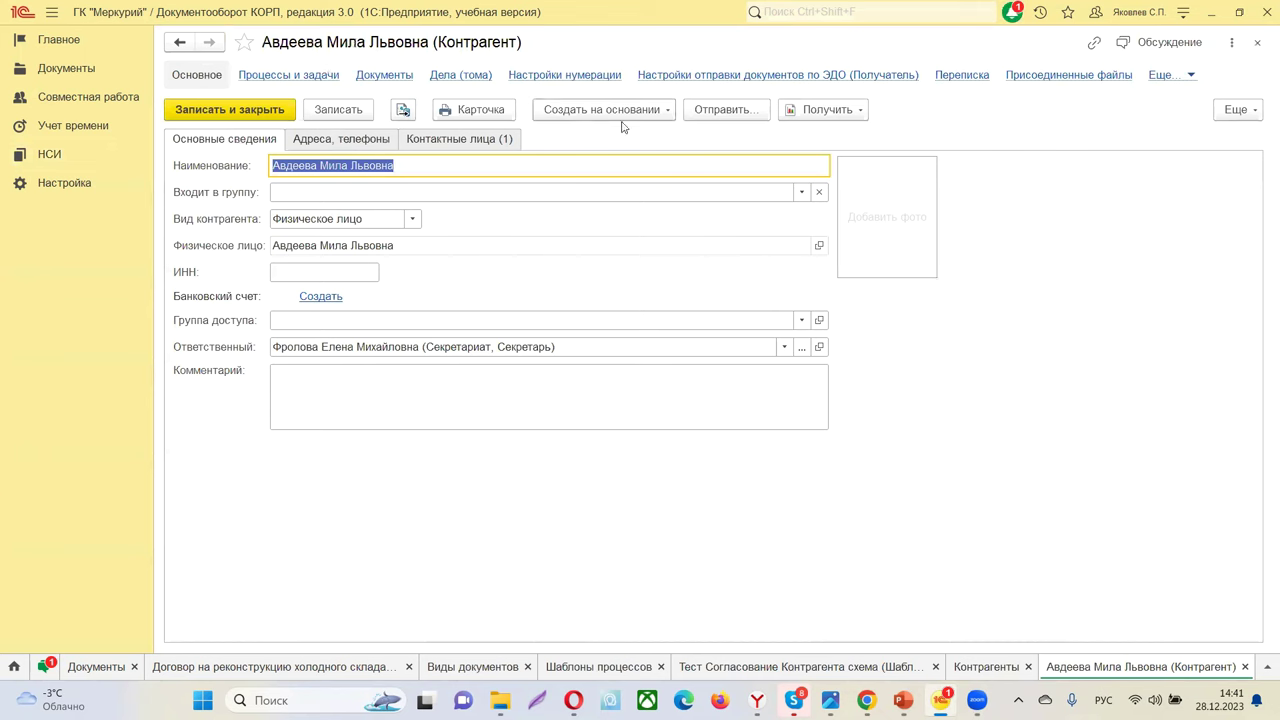
- Examine the counterparty's sending options and its processes and tasks, and close the card
{"action": "left_click", "coordinate": [722, 110]}
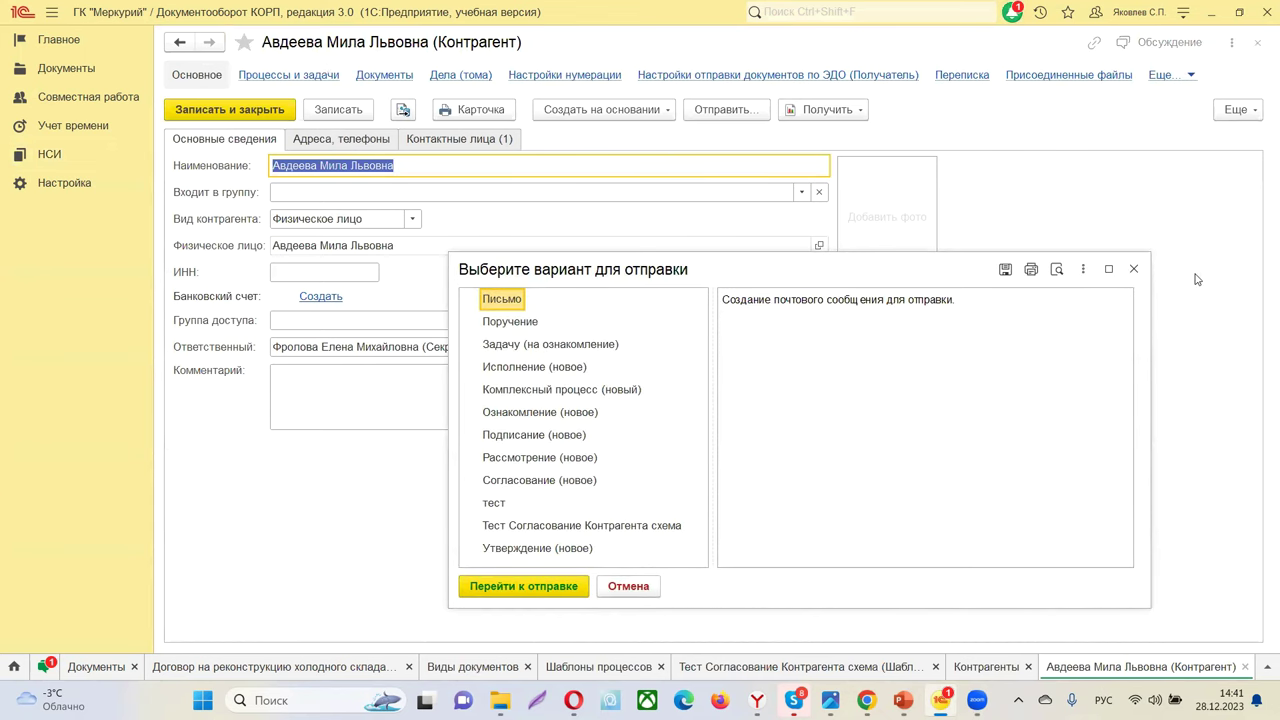
{"action": "left_click", "coordinate": [1133, 269]}
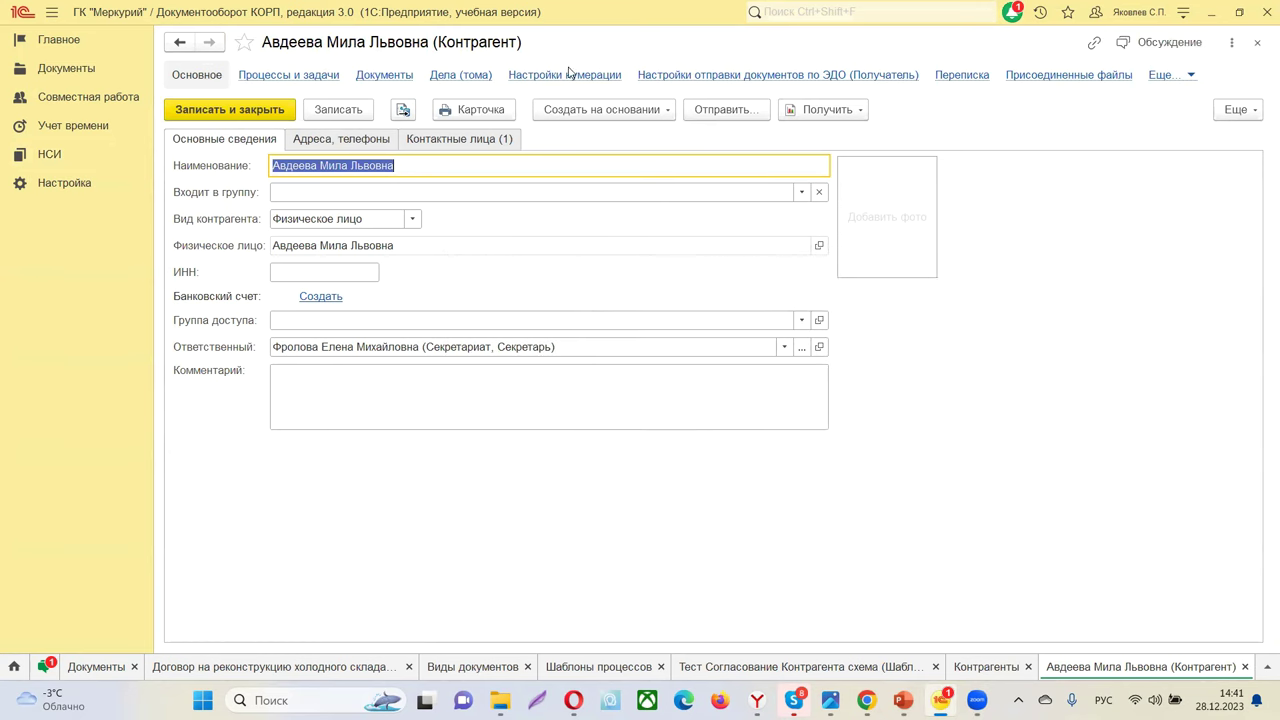
{"action": "left_click", "coordinate": [325, 80]}
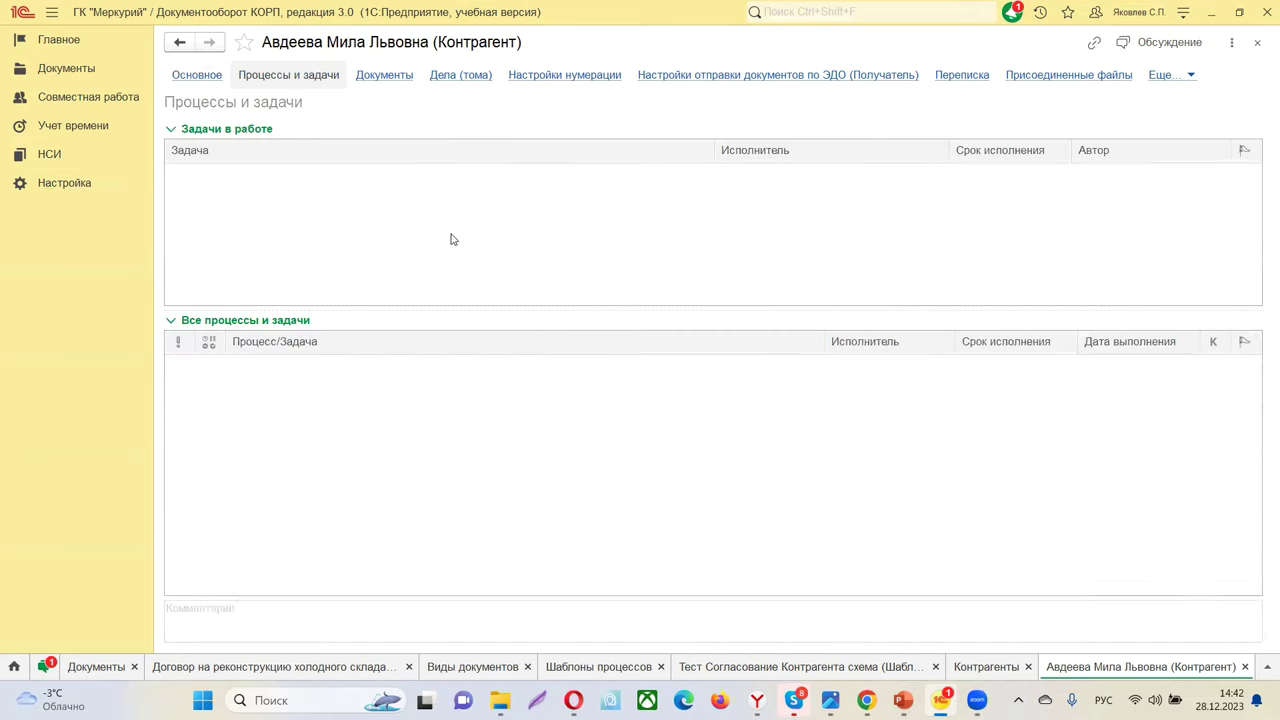
{"action": "scroll", "coordinate": [387, 393], "scroll_direction": "down", "scroll_amount": 3}
{"action": "scroll", "coordinate": [387, 393], "scroll_direction": "down", "scroll_amount": 12}
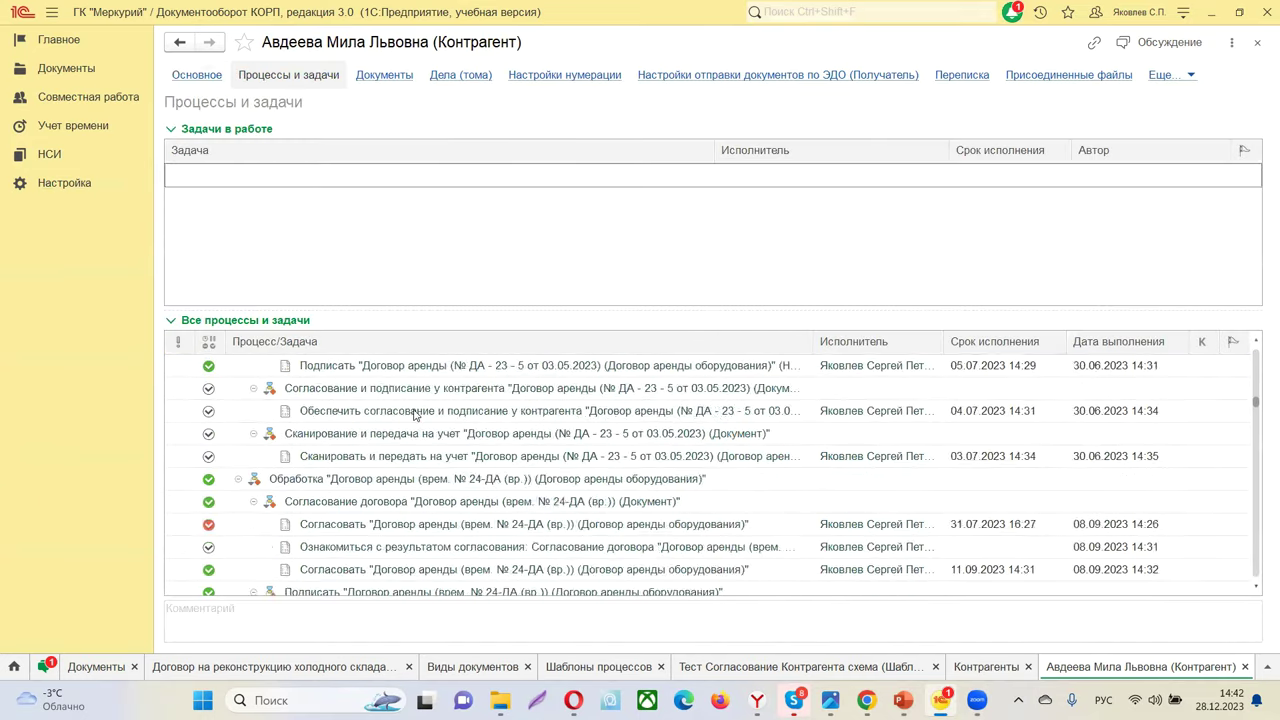
{"action": "scroll", "coordinate": [415, 427], "scroll_direction": "down", "scroll_amount": 15}
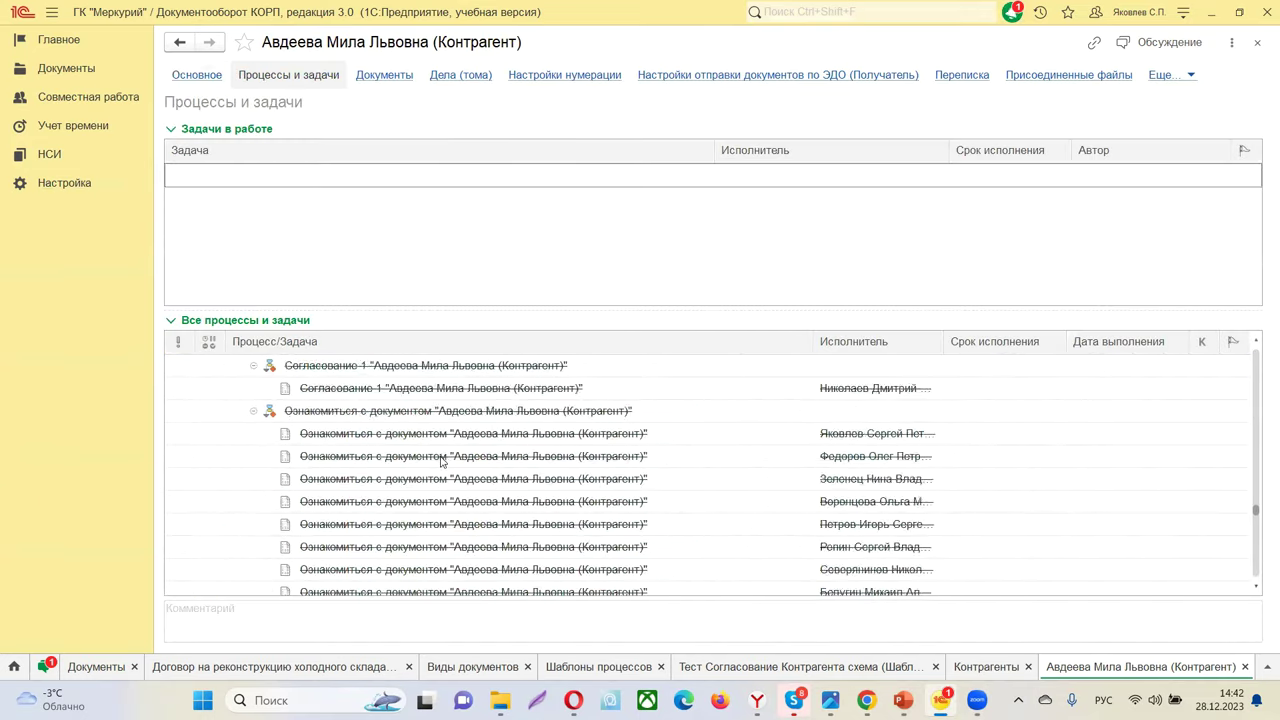
{"action": "scroll", "coordinate": [444, 457], "scroll_direction": "down", "scroll_amount": 4}
{"action": "scroll", "coordinate": [445, 456], "scroll_direction": "down", "scroll_amount": 5}
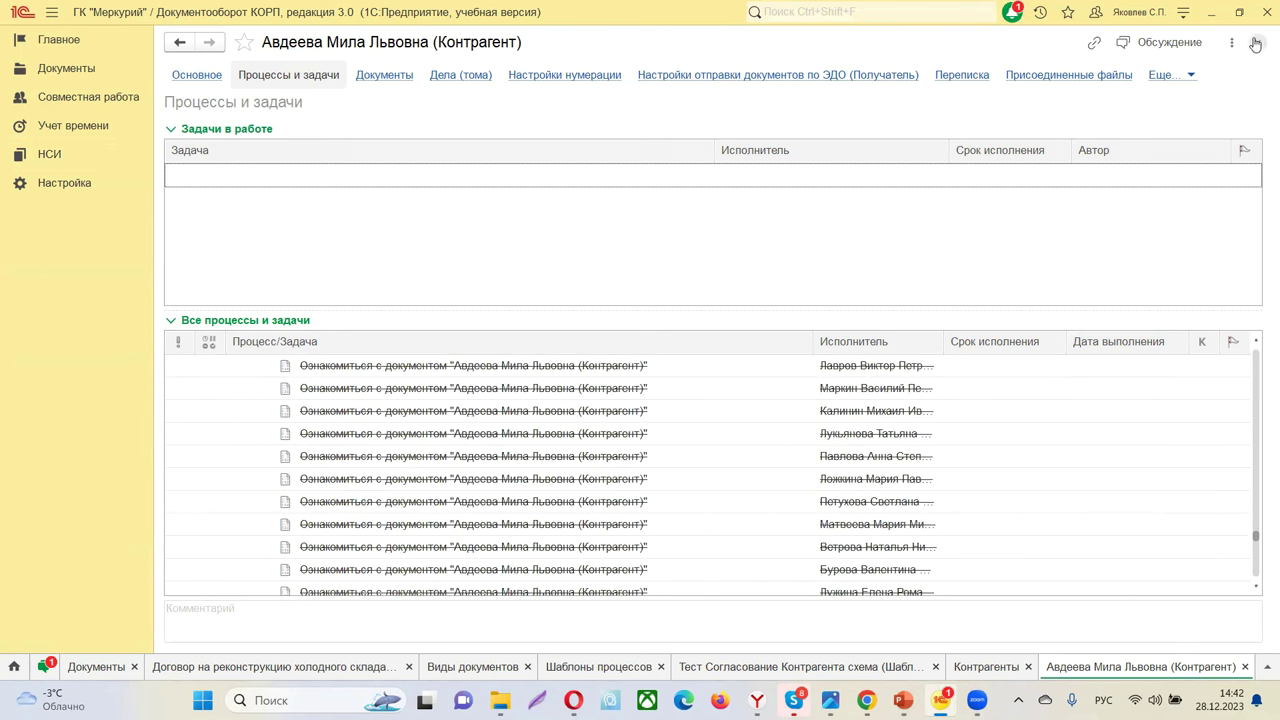
{"action": "left_click", "coordinate": [1257, 42]}
- Open the ФГБУ "ФКП Росреестра" card, review its processes, and create a complex process from "Тест Согласование Контрагента схема"
{"action": "double_click", "coordinate": [222, 452]}
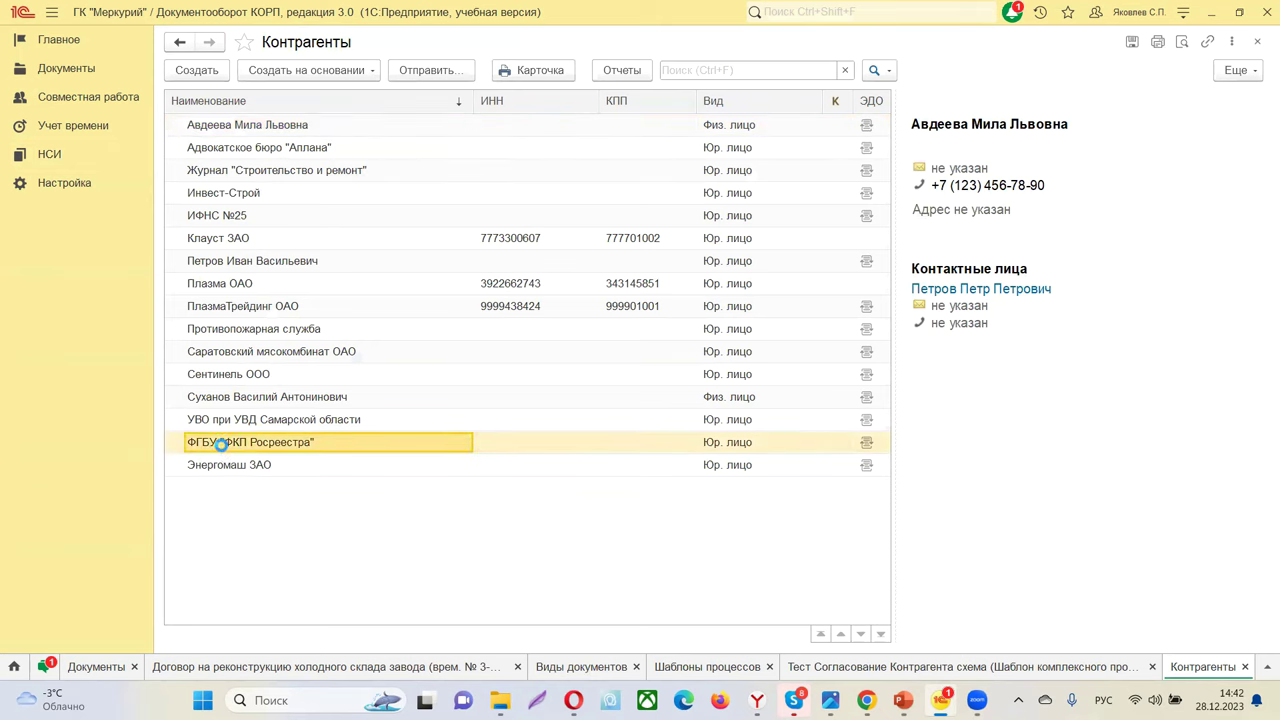
{"action": "left_click", "coordinate": [331, 76]}
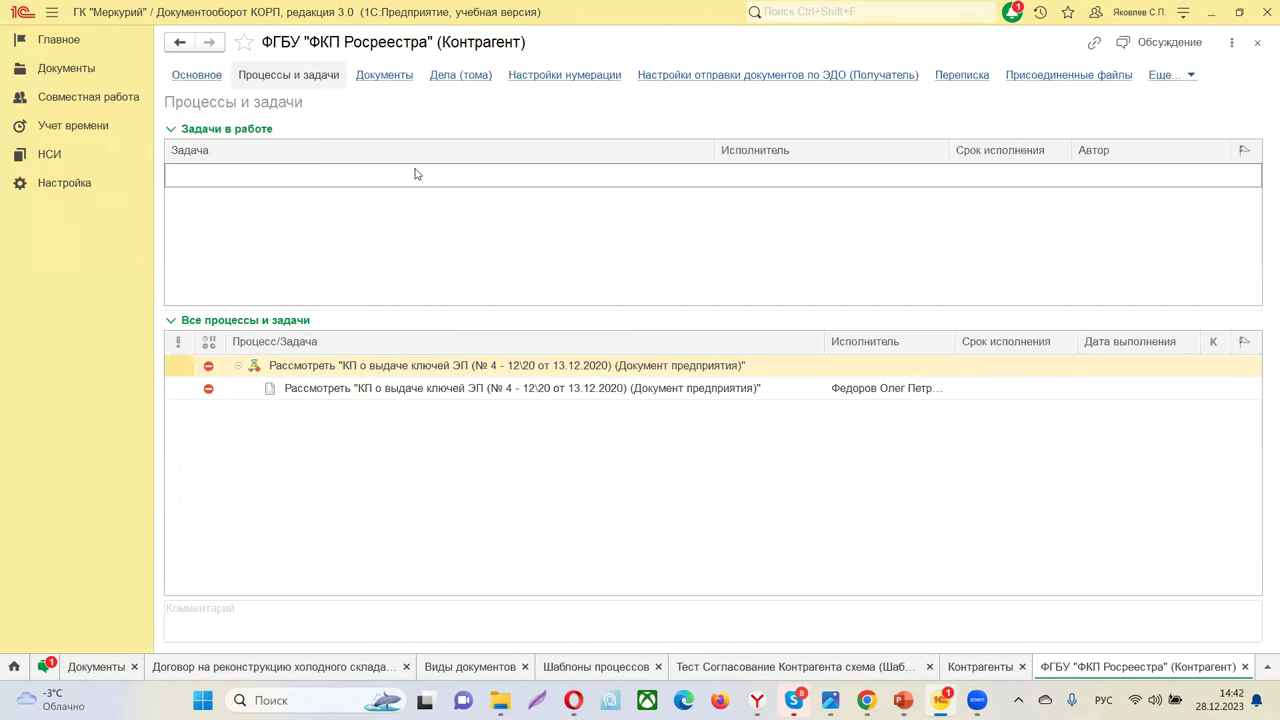
{"action": "left_click", "coordinate": [196, 75]}
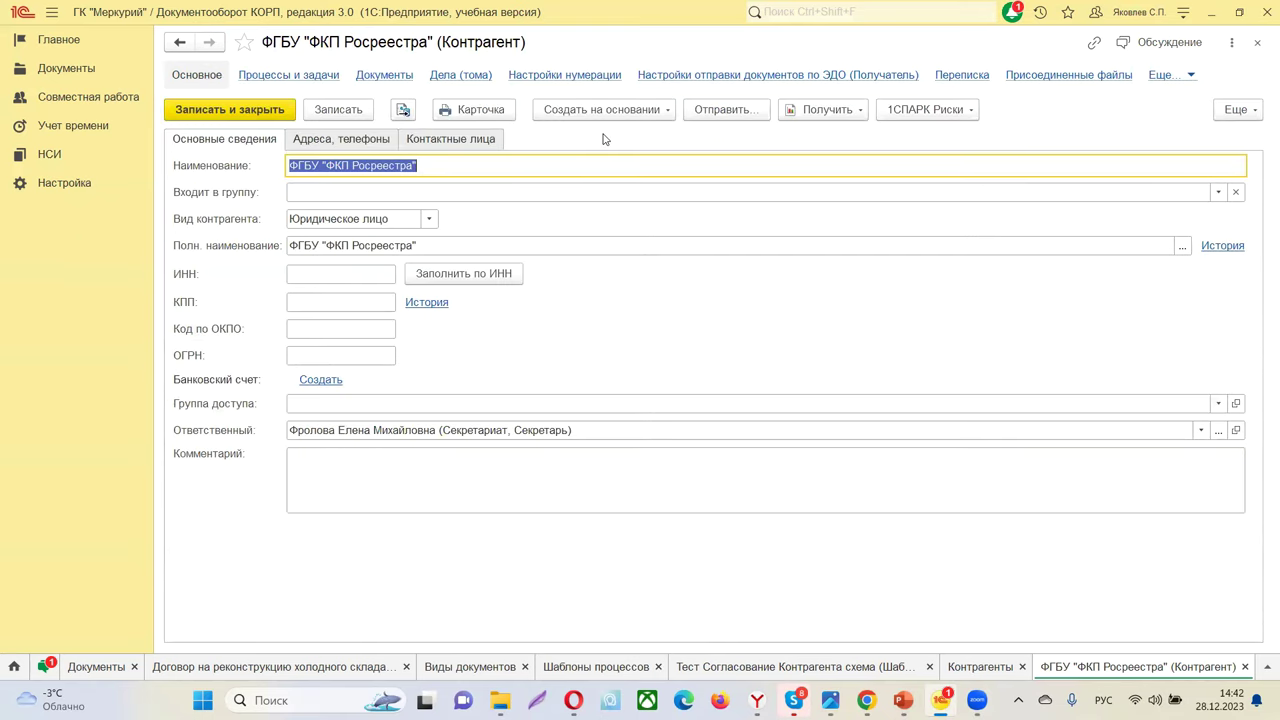
{"action": "left_click", "coordinate": [720, 116]}
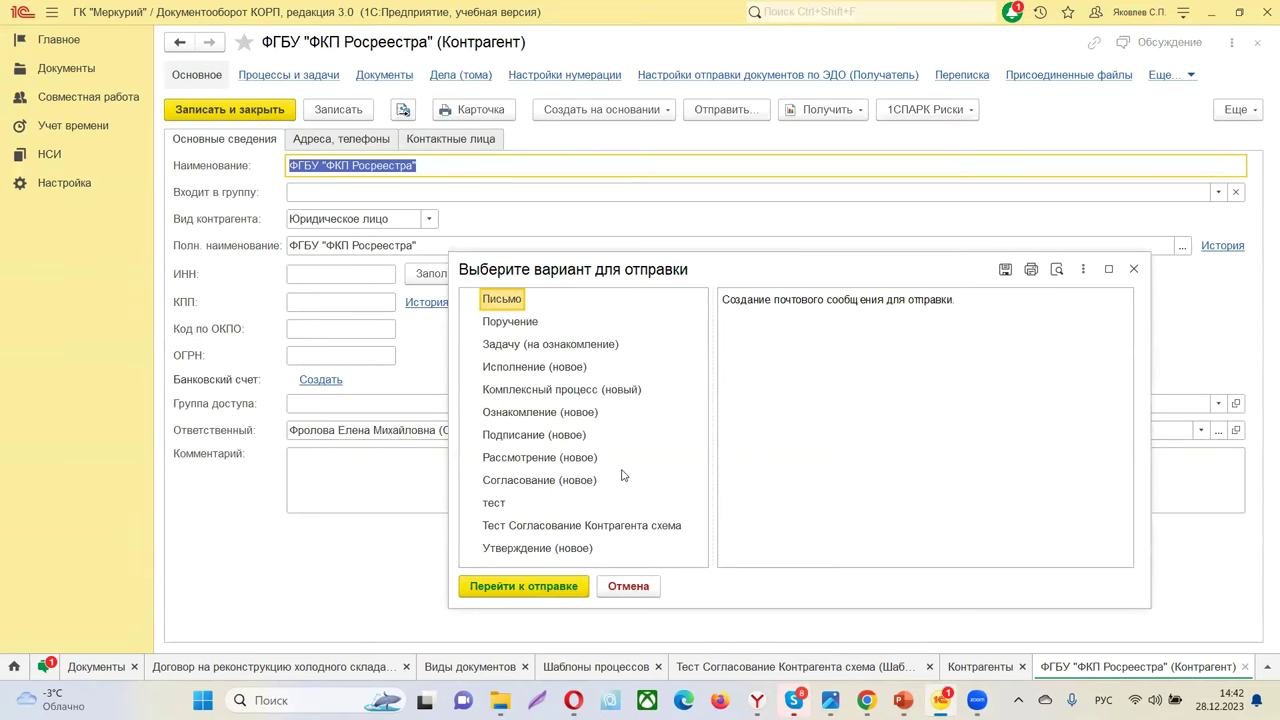
{"action": "left_click", "coordinate": [599, 527]}
{"action": "key", "text": "Return"}
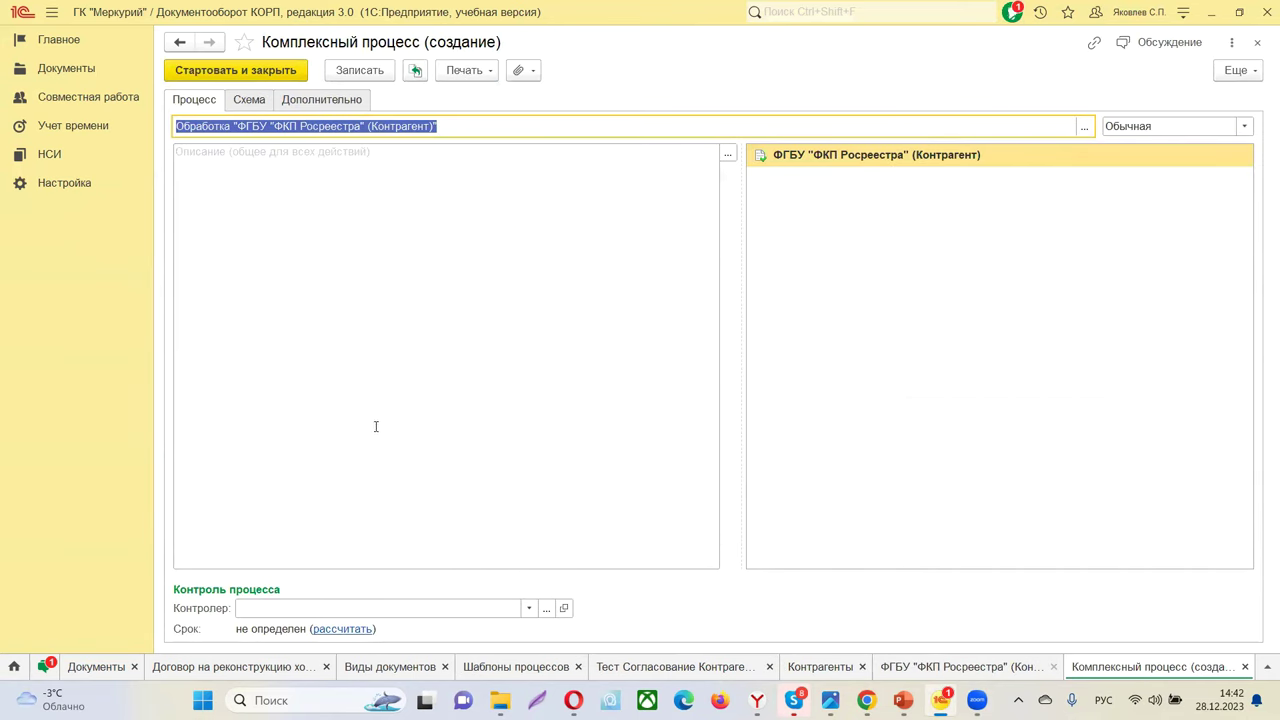
- Try to start the complex process for ФГБУ "ФКП Росреестра", and close the process and the counterparty card
{"action": "left_click", "coordinate": [265, 69]}
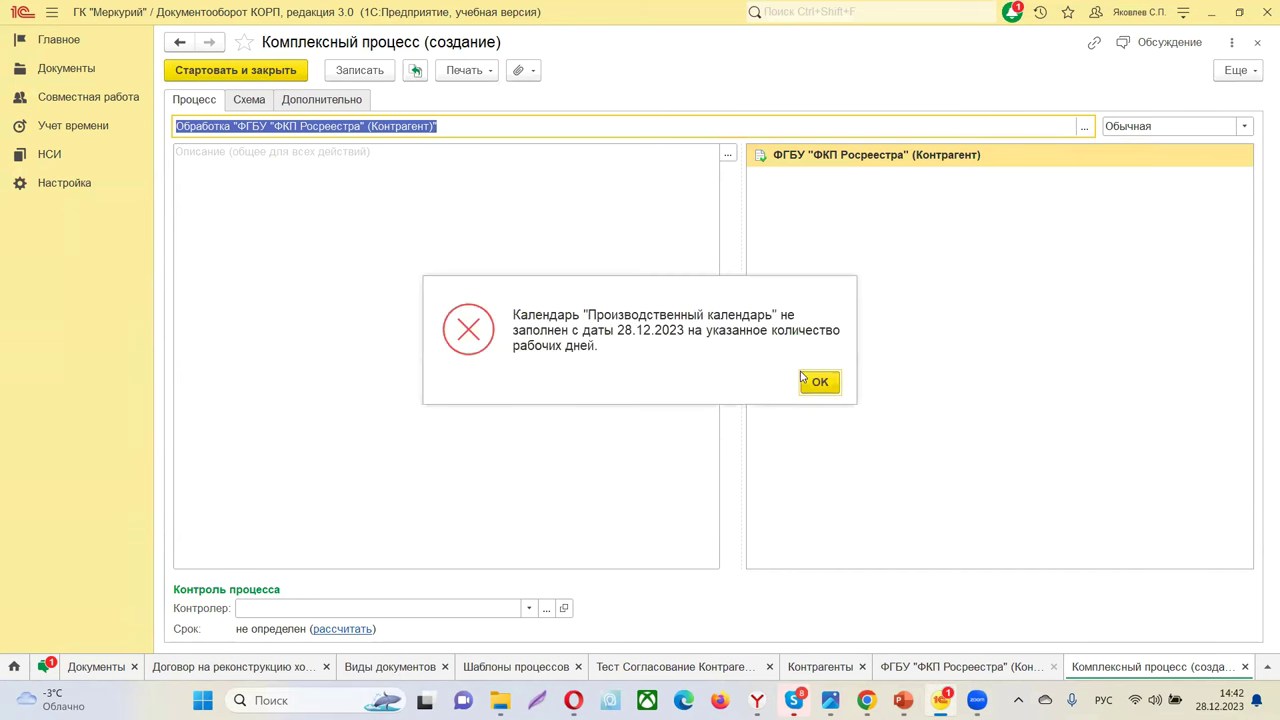
{"action": "left_click", "coordinate": [835, 392]}
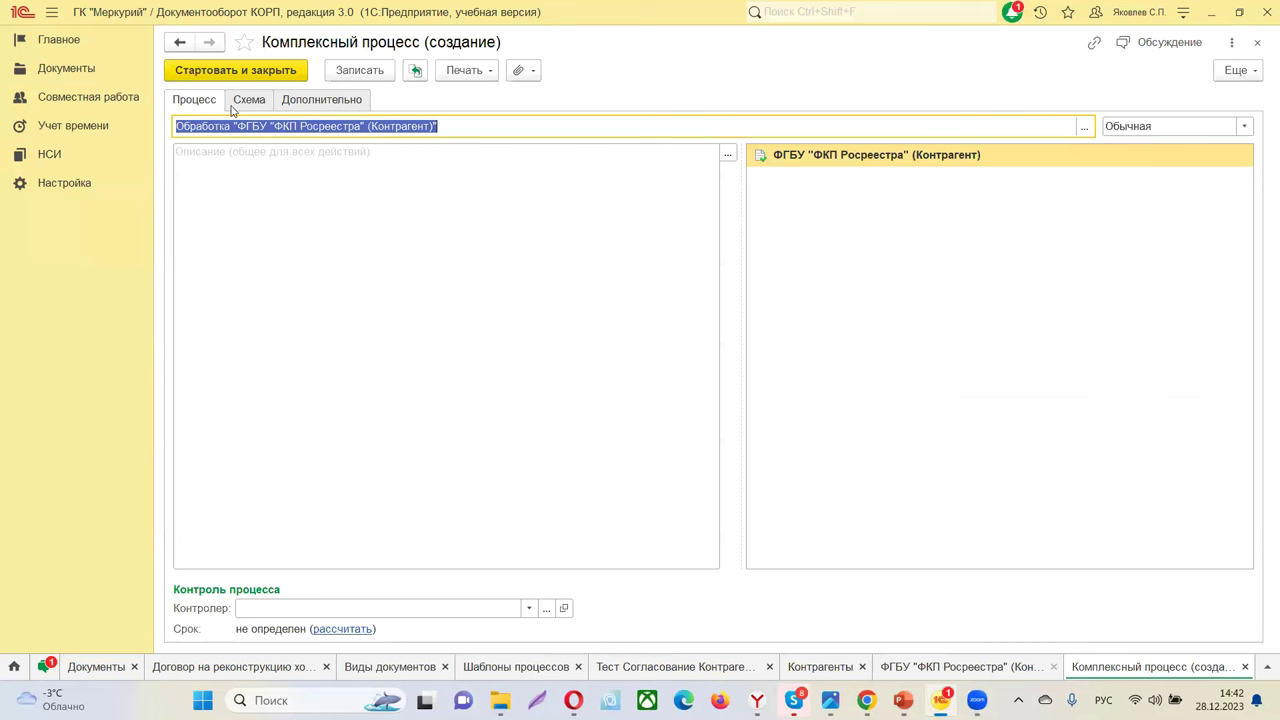
{"action": "left_click", "coordinate": [268, 68]}
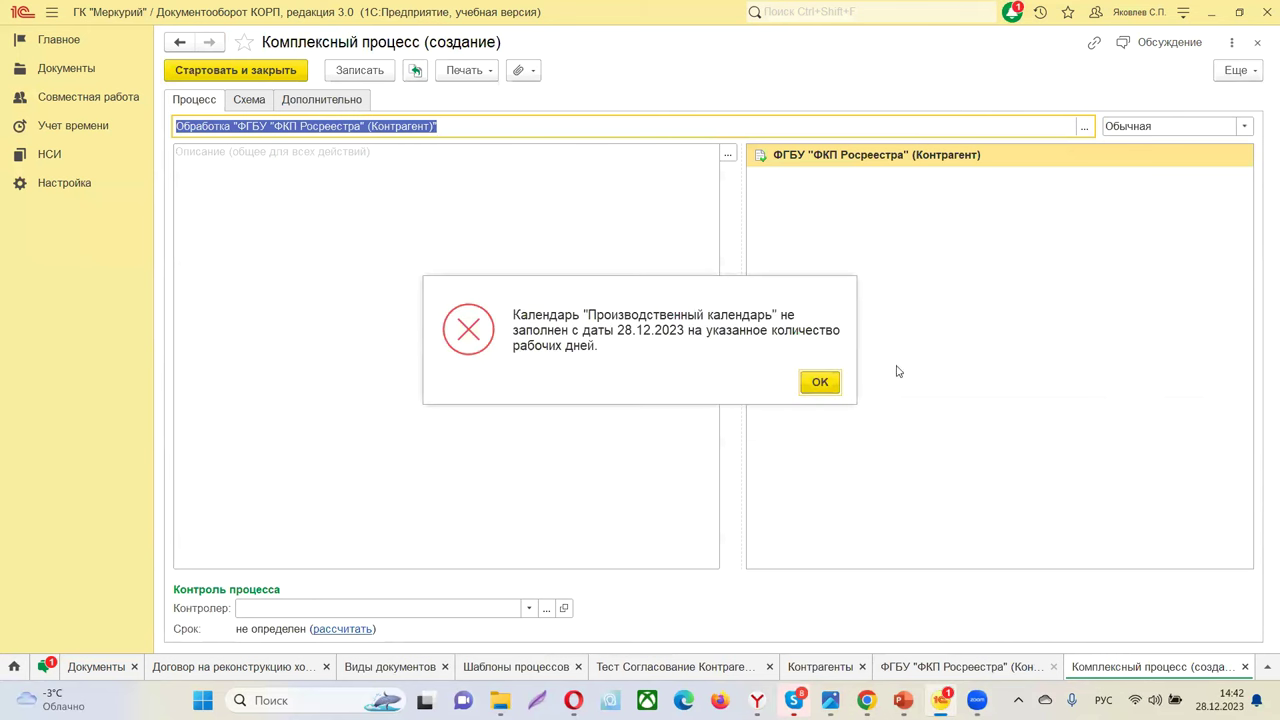
{"action": "left_click", "coordinate": [816, 388]}
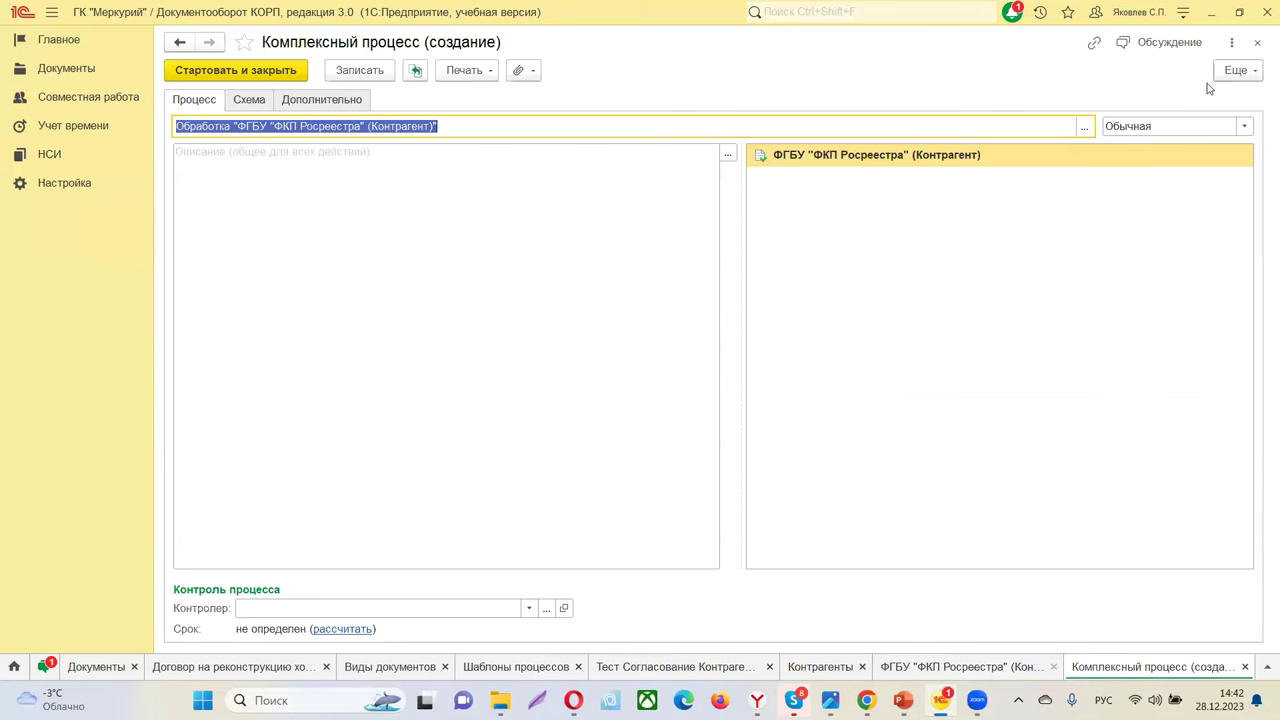
{"action": "left_click", "coordinate": [1257, 43]}
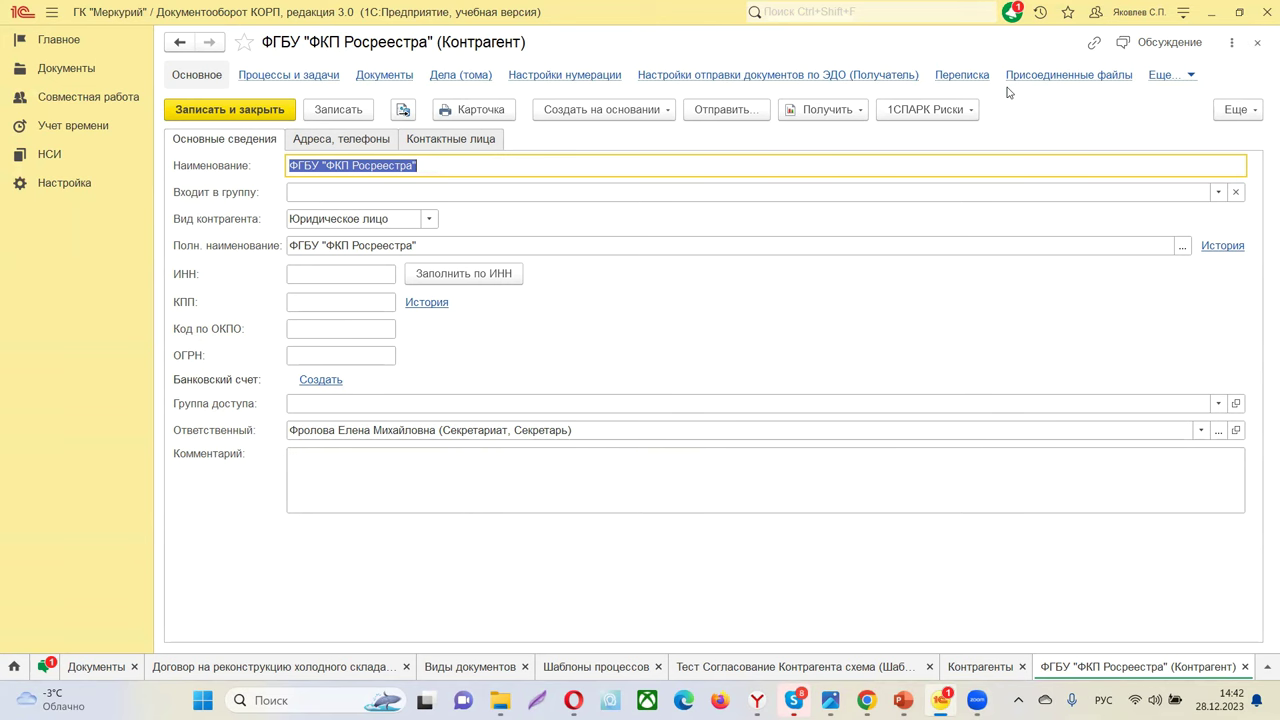
{"action": "left_click", "coordinate": [1257, 42]}
- In the template's scheme, clear both approvers' deadlines in the "Согласование контрагента" action, and check and save the action
{"action": "left_click", "coordinate": [862, 667]}
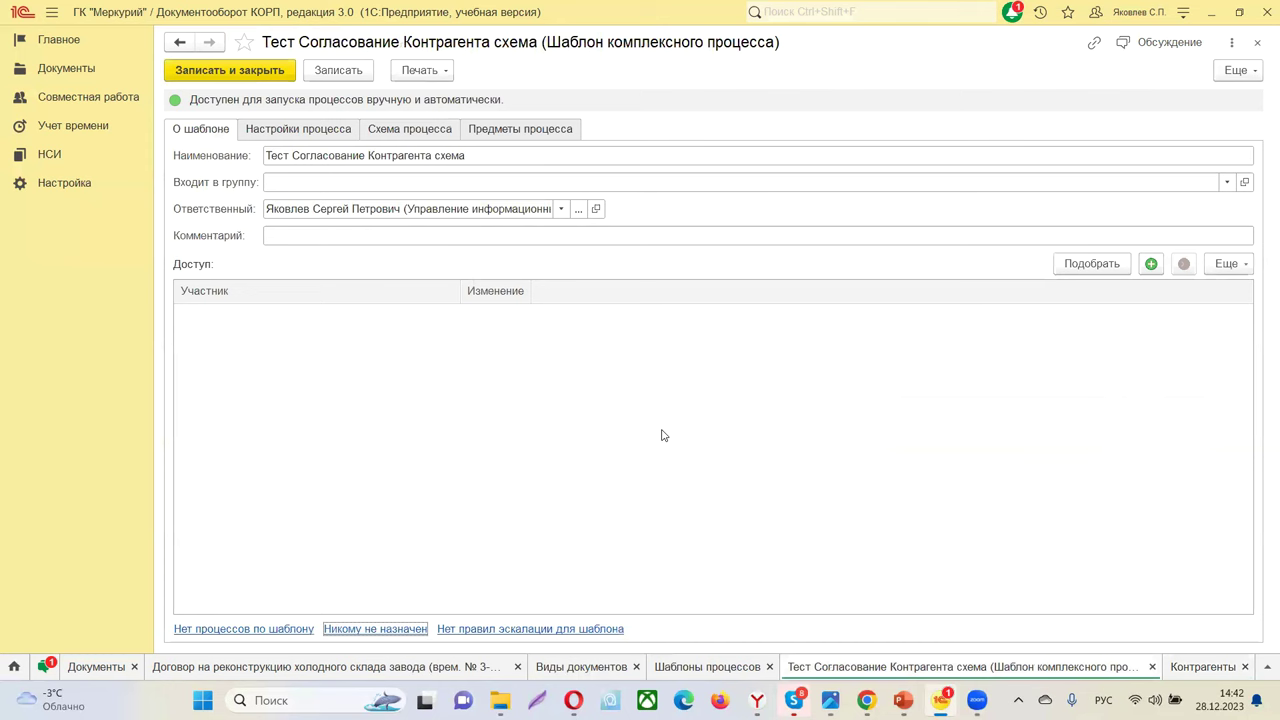
{"action": "left_click", "coordinate": [289, 131]}
{"action": "left_click", "coordinate": [379, 131]}
{"action": "double_click", "coordinate": [242, 363]}
{"action": "left_click", "coordinate": [860, 387]}
{"action": "left_click", "coordinate": [860, 386]}
{"action": "key", "text": "Delete"}
{"action": "left_click", "coordinate": [843, 410]}
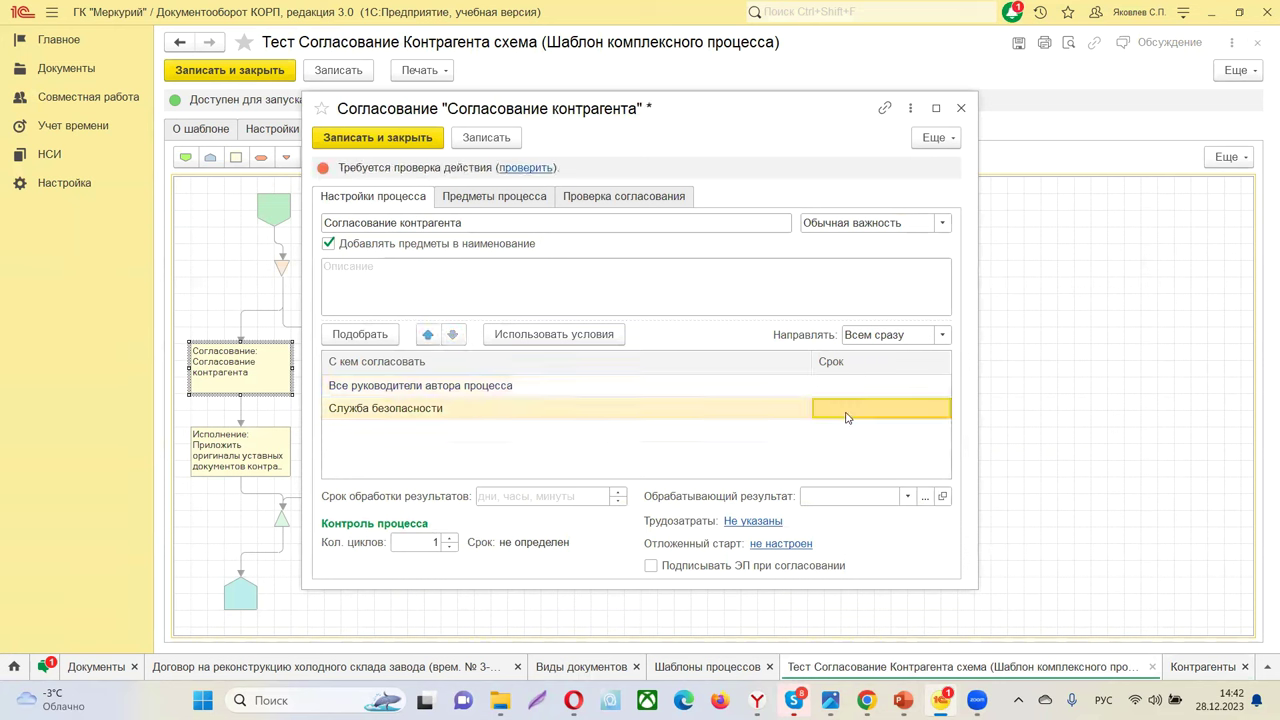
{"action": "left_click", "coordinate": [525, 168]}
{"action": "left_click", "coordinate": [398, 138]}
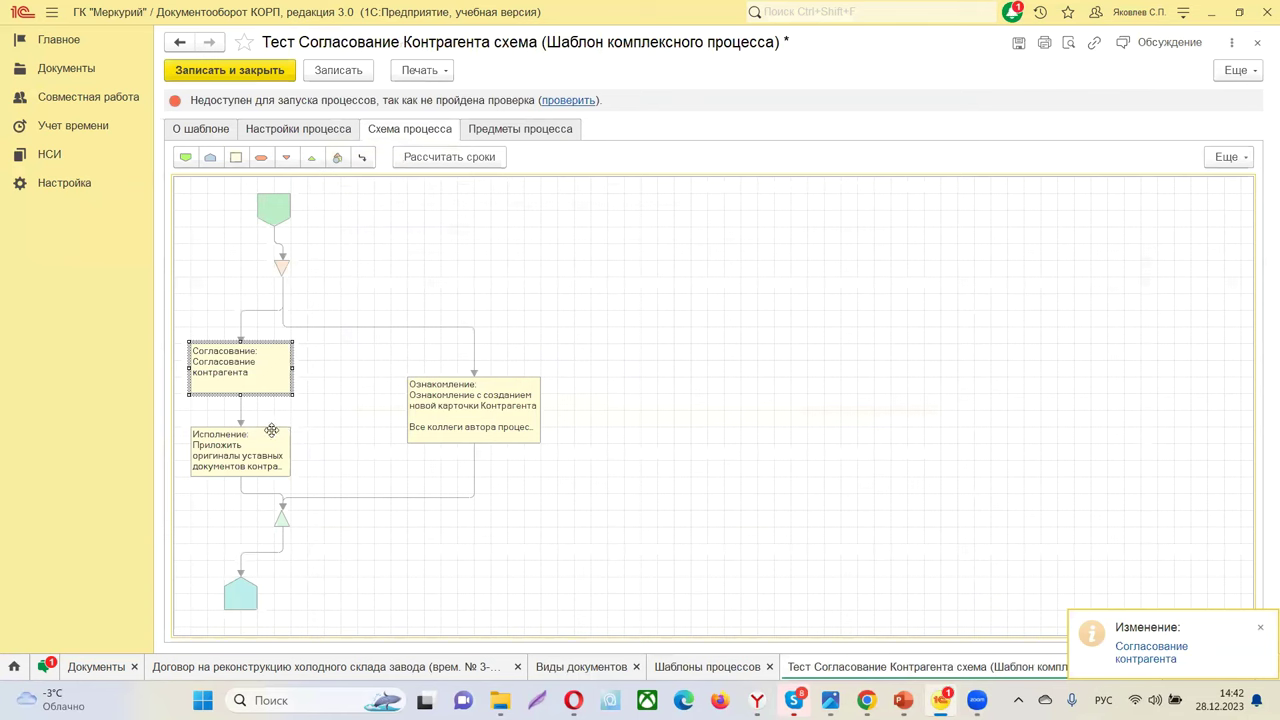
- Clear the process author's deadline in the "Приложить оригиналы уставных документов контрагента" action, and save and close the action
{"action": "double_click", "coordinate": [249, 448]}
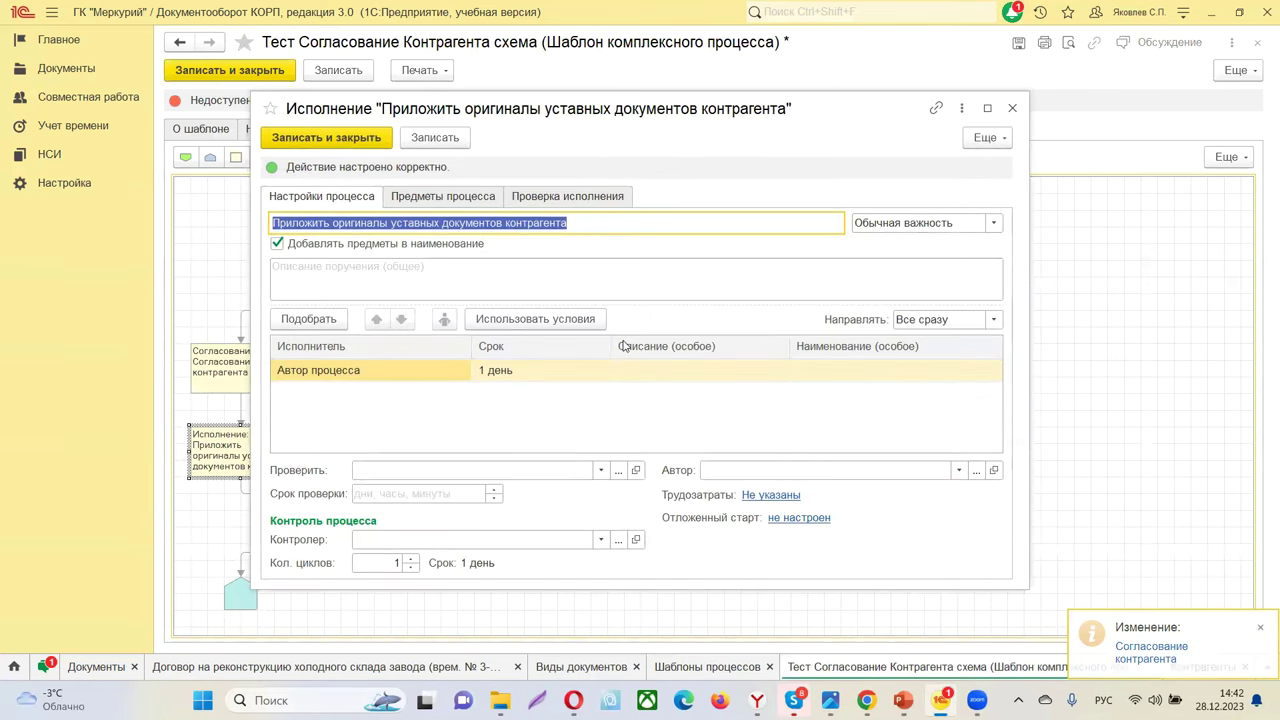
{"action": "double_click", "coordinate": [508, 375]}
{"action": "key", "text": "Delete"}
{"action": "left_click", "coordinate": [388, 410]}
{"action": "left_click", "coordinate": [432, 141]}
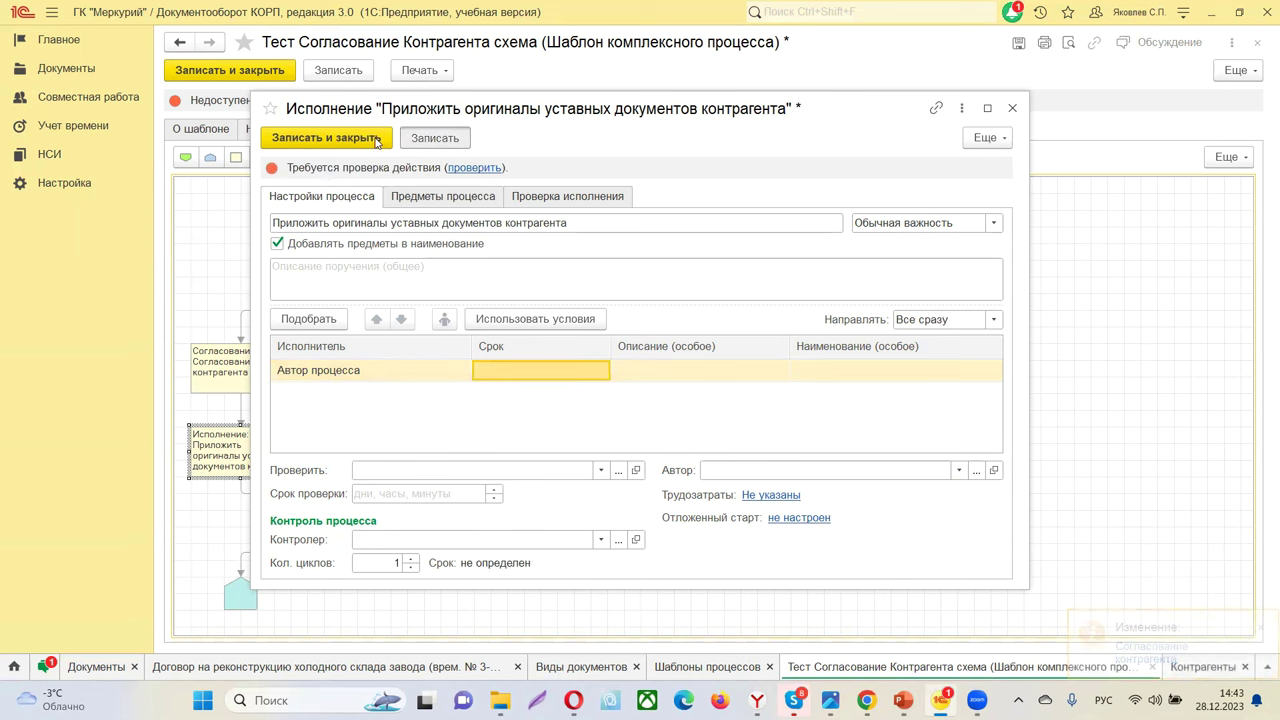
{"action": "key", "text": "Escape"}
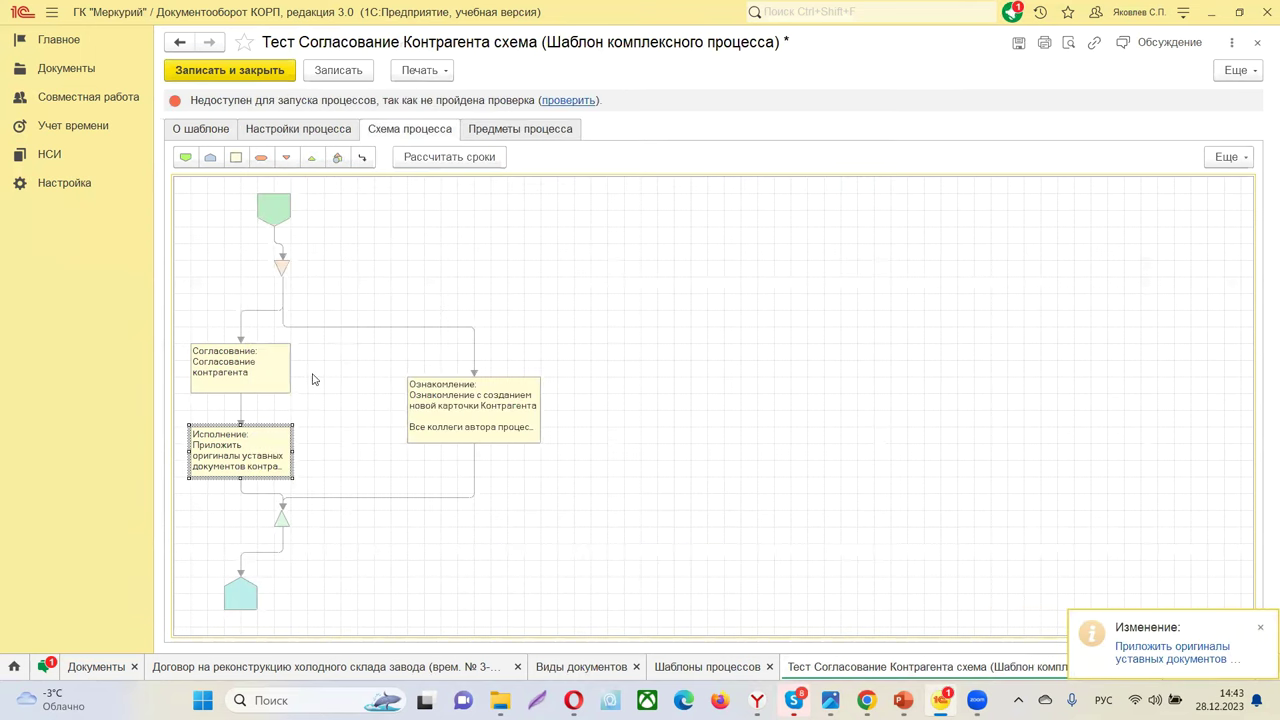
- Clear the deadline for "Все коллеги автора процесса" in the "Ознакомление с созданием новой карточки Контрагента" action, and check and save the action
{"action": "double_click", "coordinate": [446, 412]}
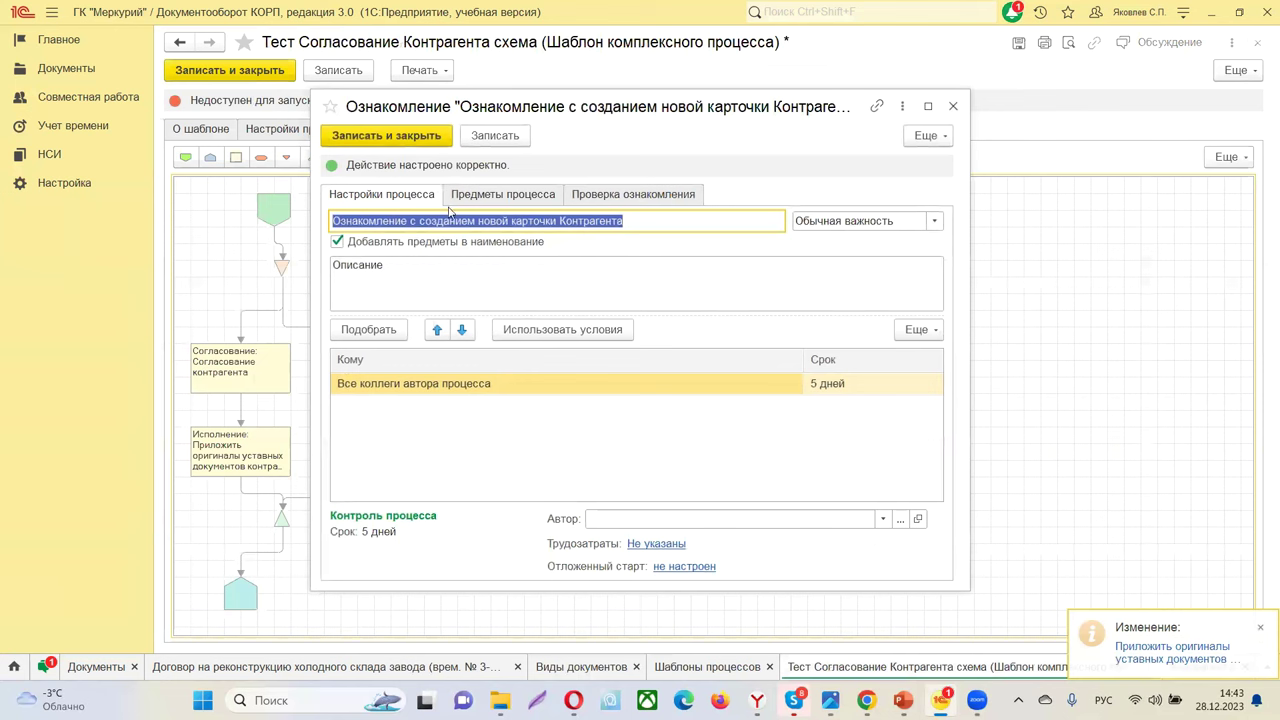
{"action": "double_click", "coordinate": [808, 388]}
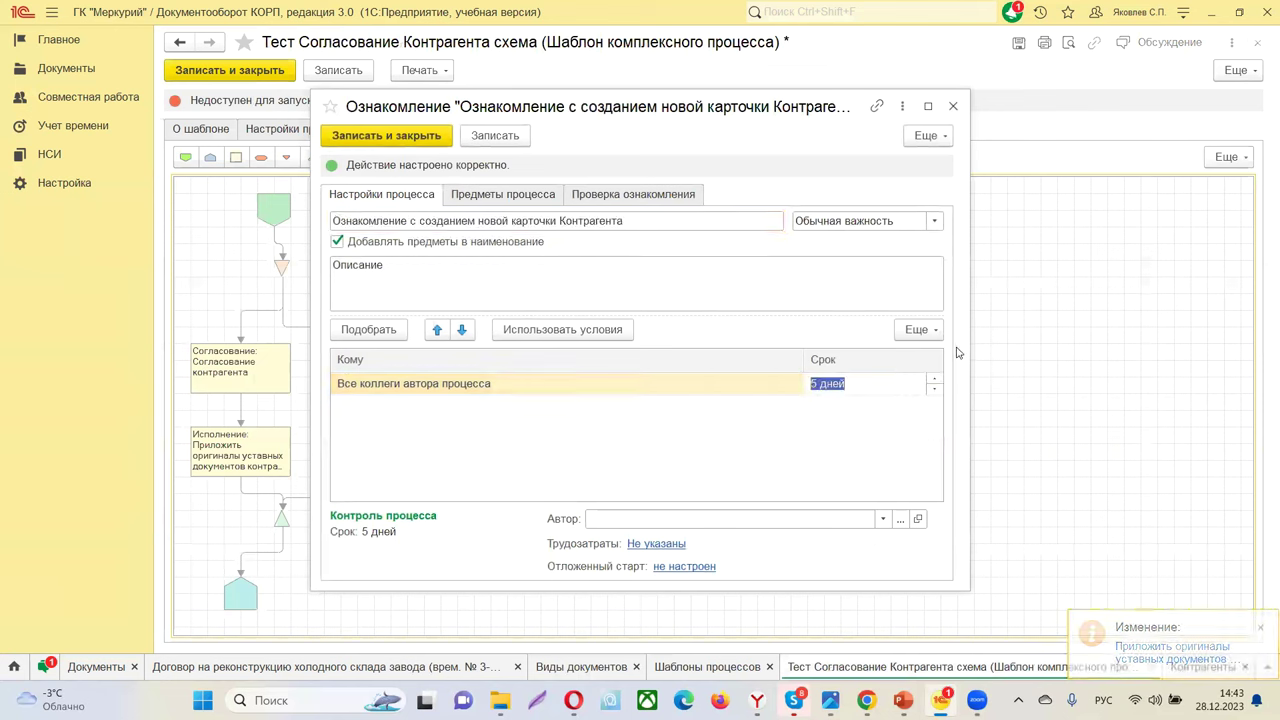
{"action": "key", "text": "BackSpace"}
{"action": "key", "text": "Return"}
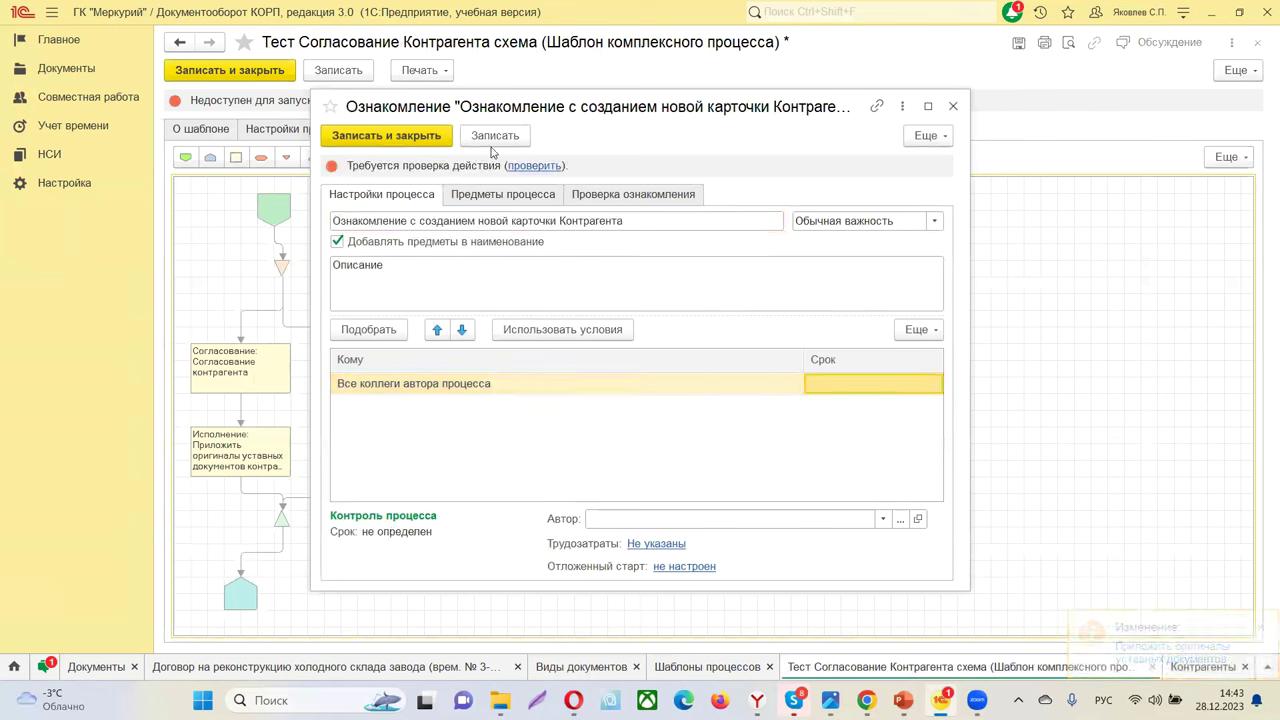
{"action": "left_click", "coordinate": [534, 166]}
{"action": "left_click", "coordinate": [430, 137]}
{"action": "left_click", "coordinate": [414, 575]}
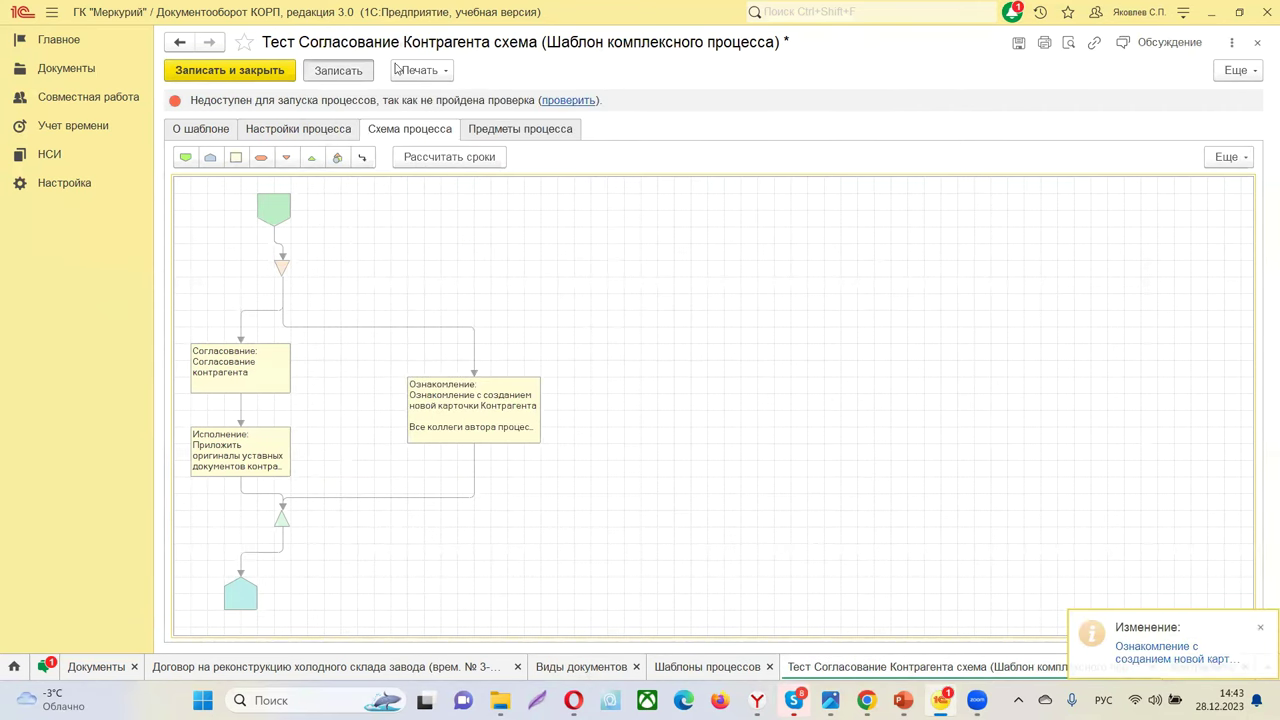
- Check the "Тест Согласование Контрагента схема" template for process launch readiness, and save and close it
{"action": "left_click", "coordinate": [570, 103]}
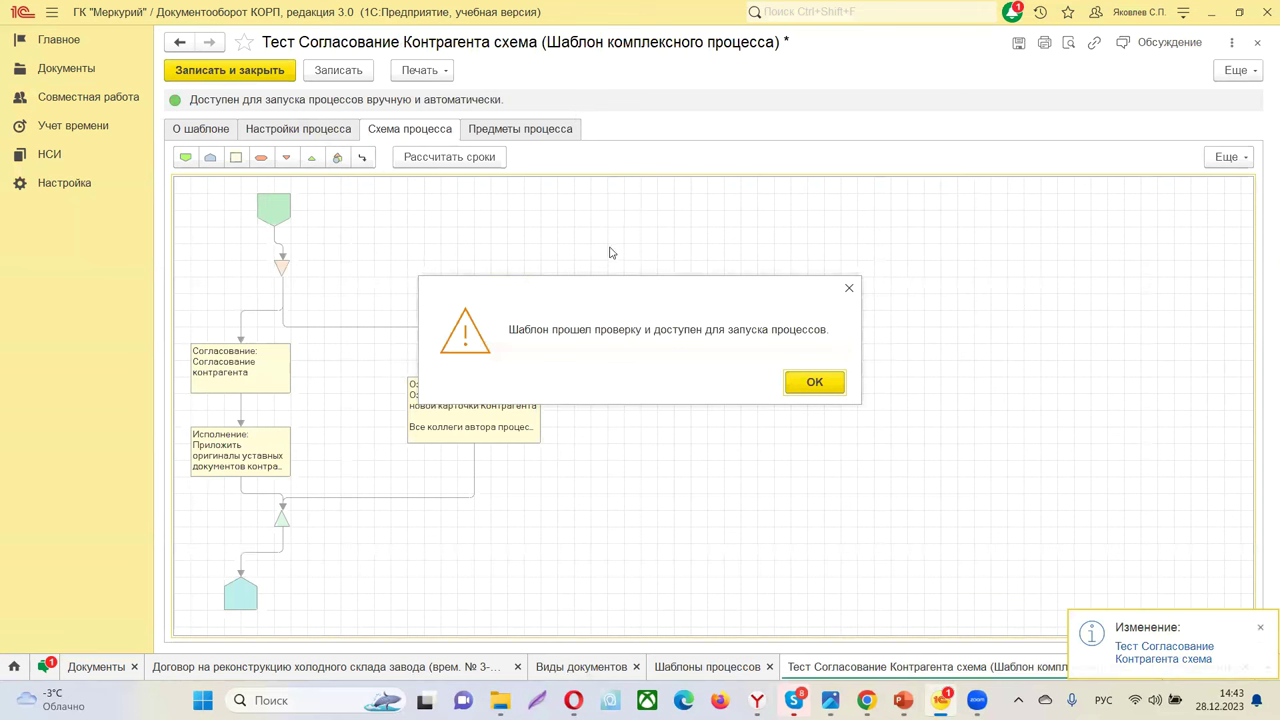
{"action": "left_click", "coordinate": [813, 380]}
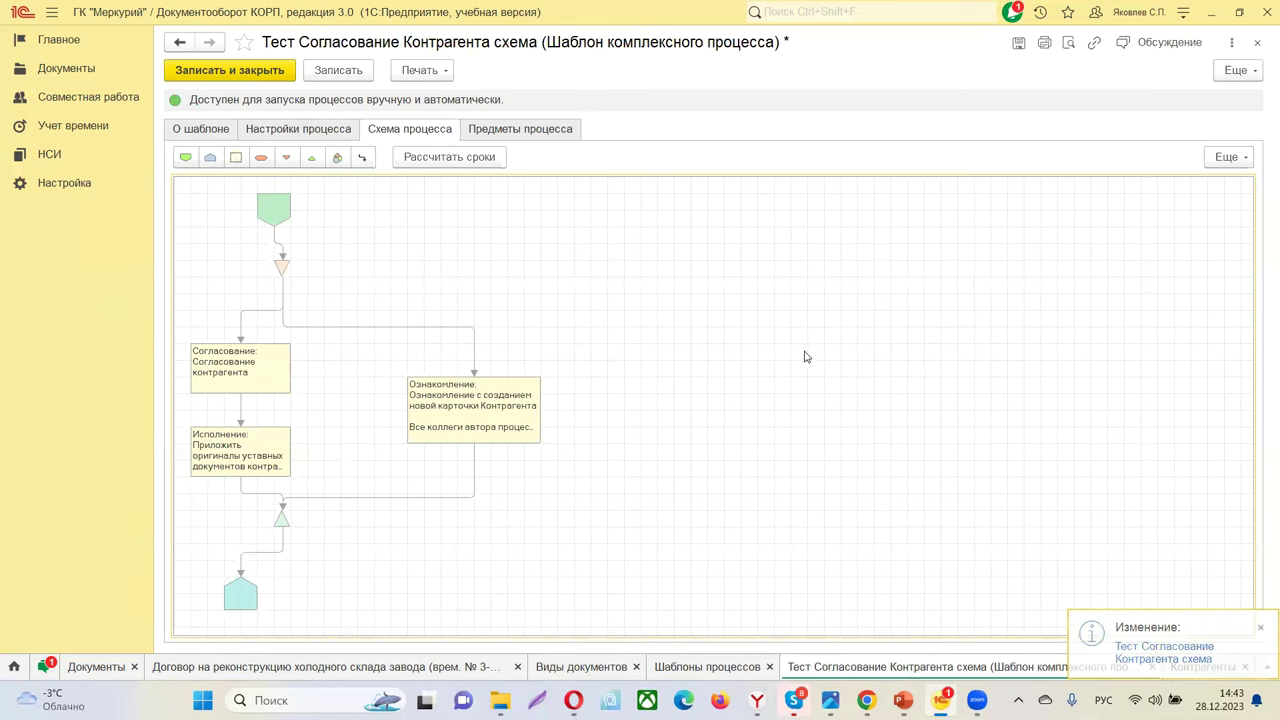
{"action": "left_click", "coordinate": [241, 73]}
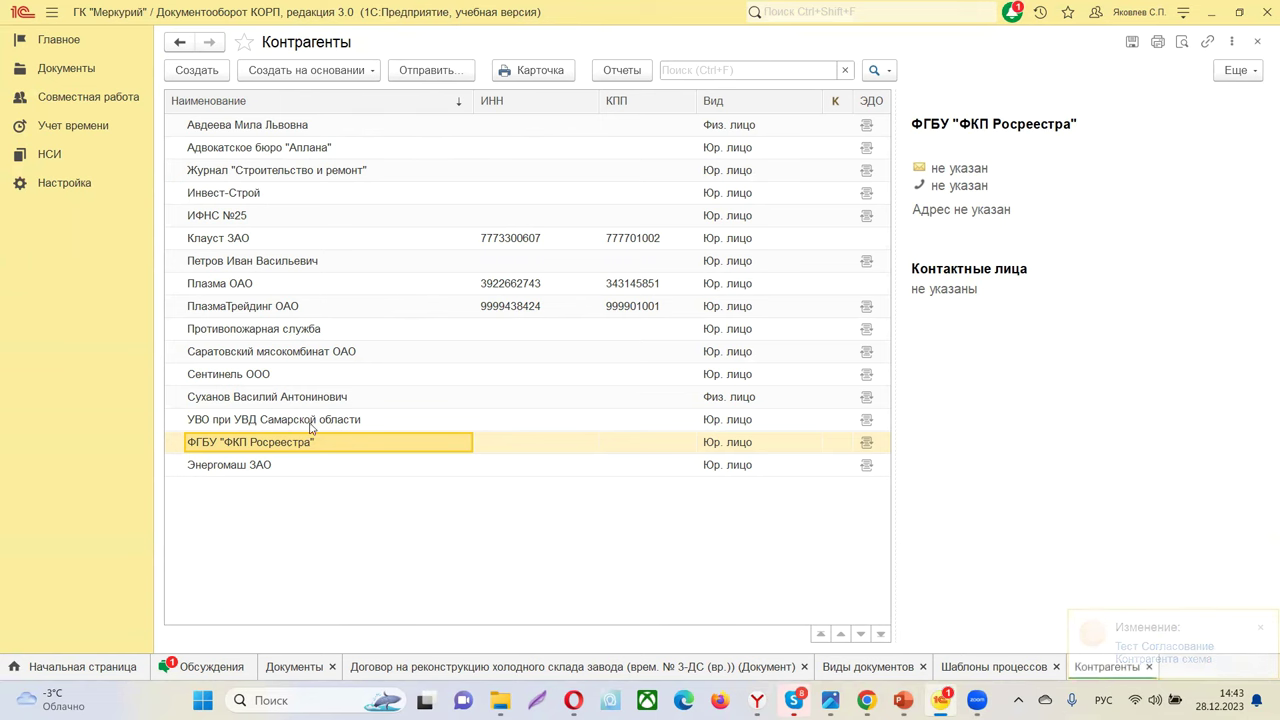
- Create a complex process for ФГБУ "ФКП Росреестра" from "Тест Согласование Контрагента схема", view its scheme, and start it
{"action": "double_click", "coordinate": [285, 442]}
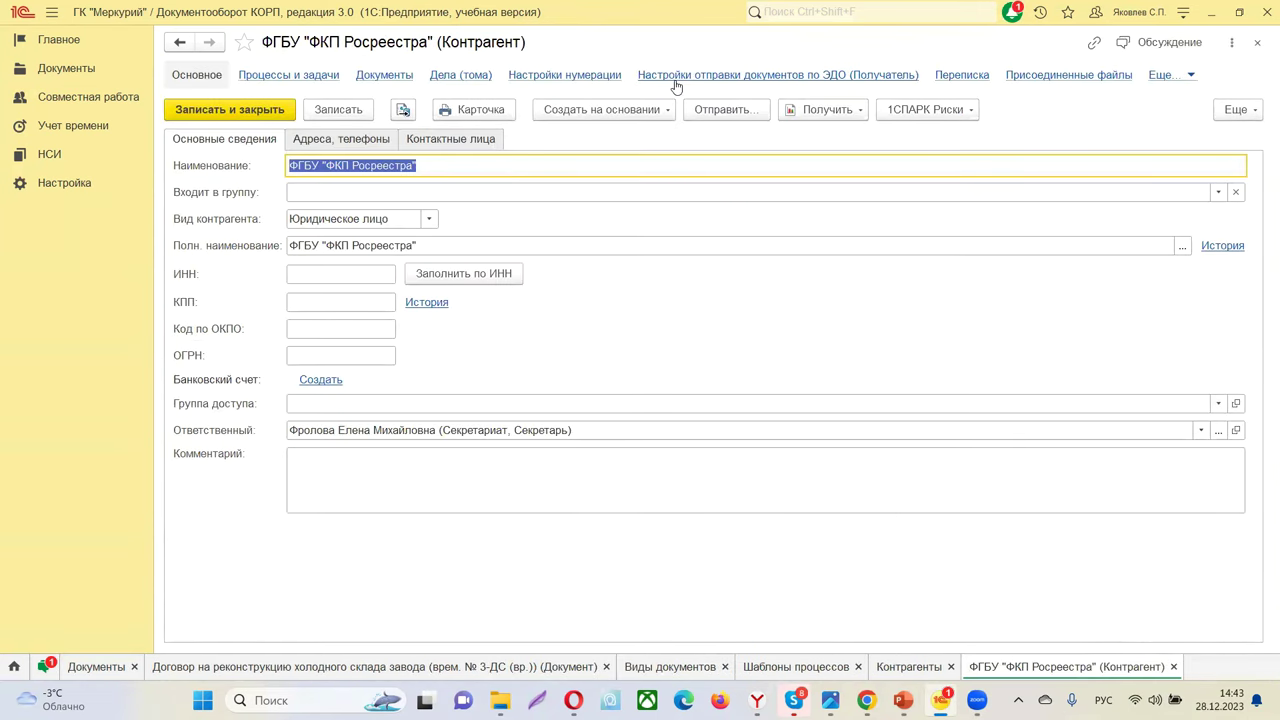
{"action": "left_click", "coordinate": [716, 110]}
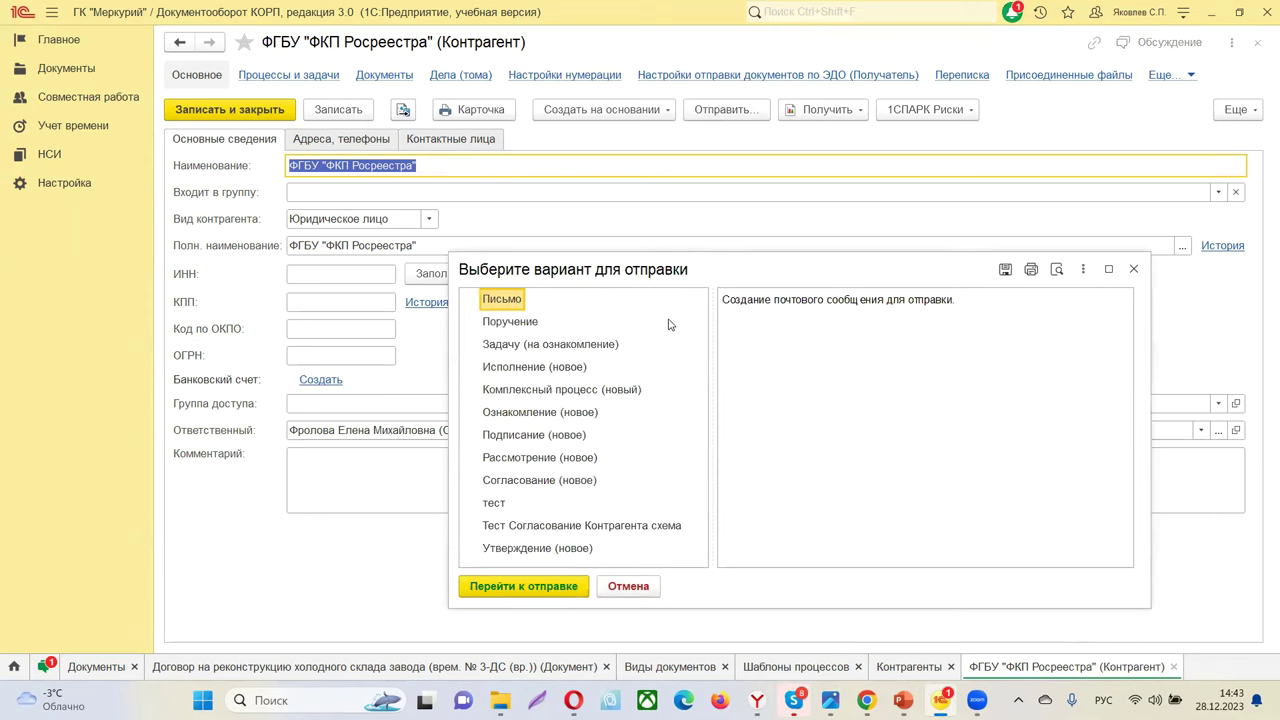
{"action": "double_click", "coordinate": [533, 527]}
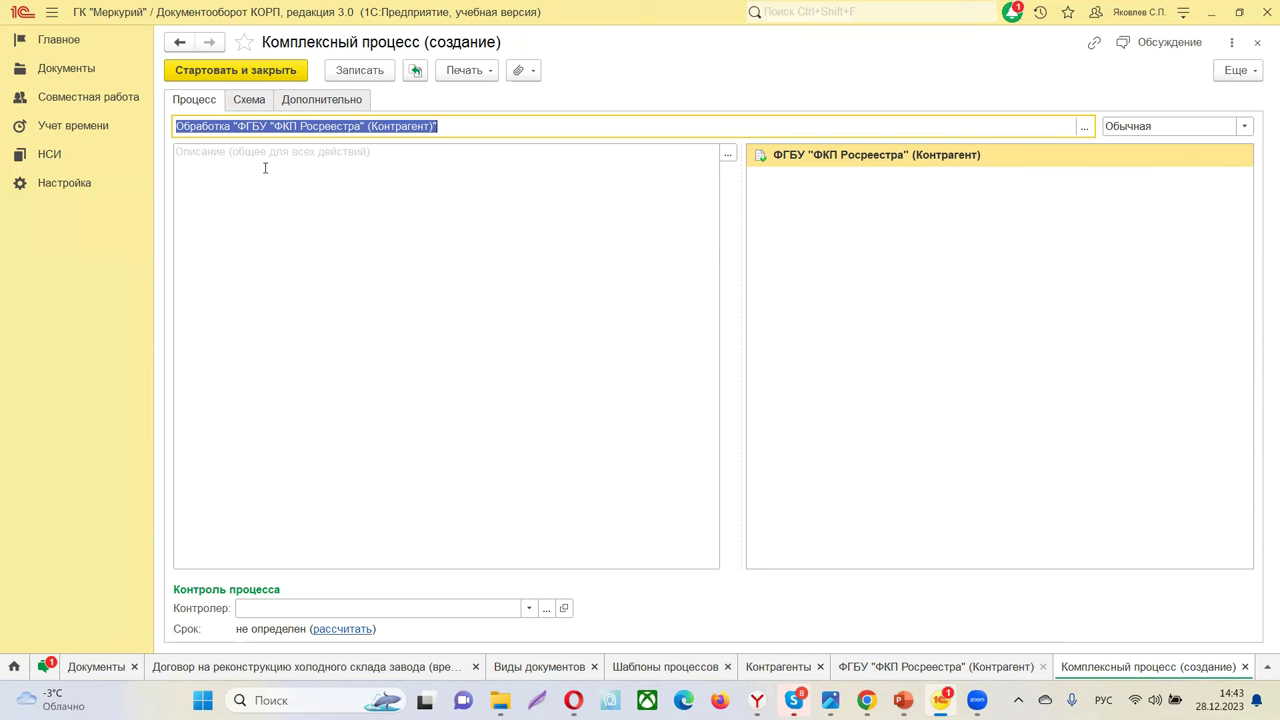
{"action": "left_click", "coordinate": [255, 98]}
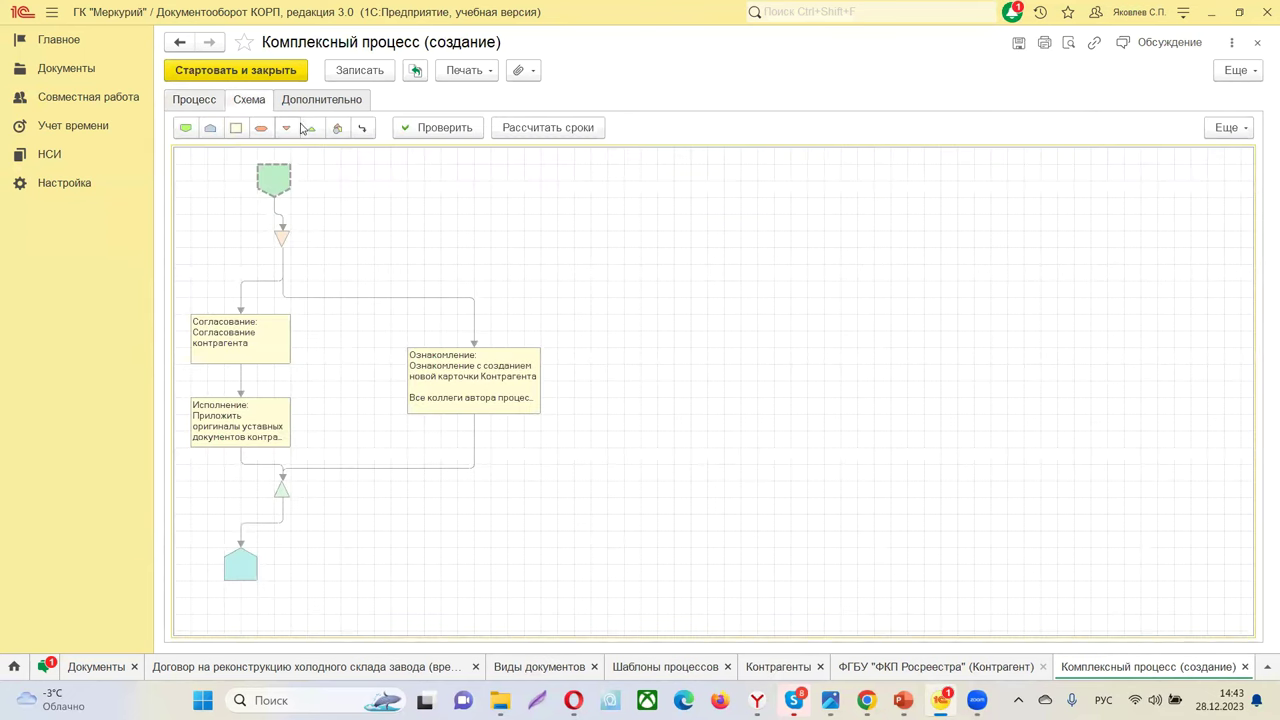
{"action": "left_click", "coordinate": [280, 72]}
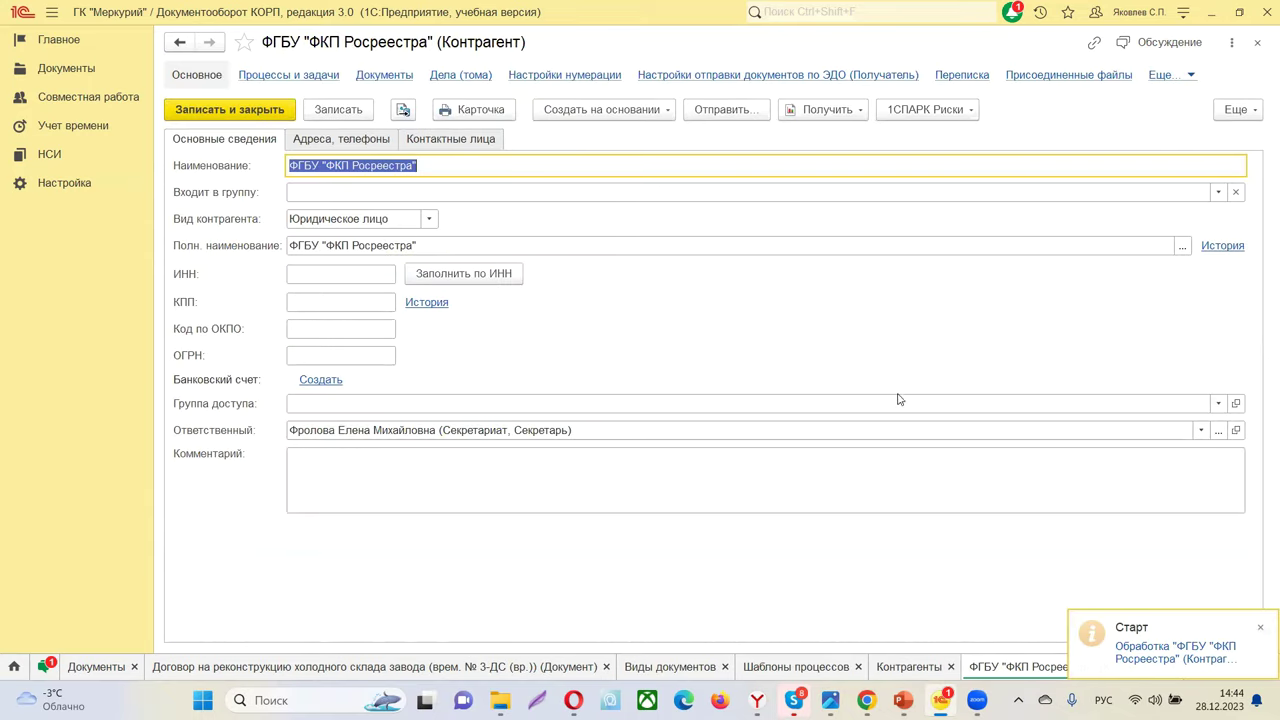
- Examine the processes and active tasks of ФГБУ "ФКП Росреестра", and close the card and the counterparty list
{"action": "left_click", "coordinate": [295, 78]}
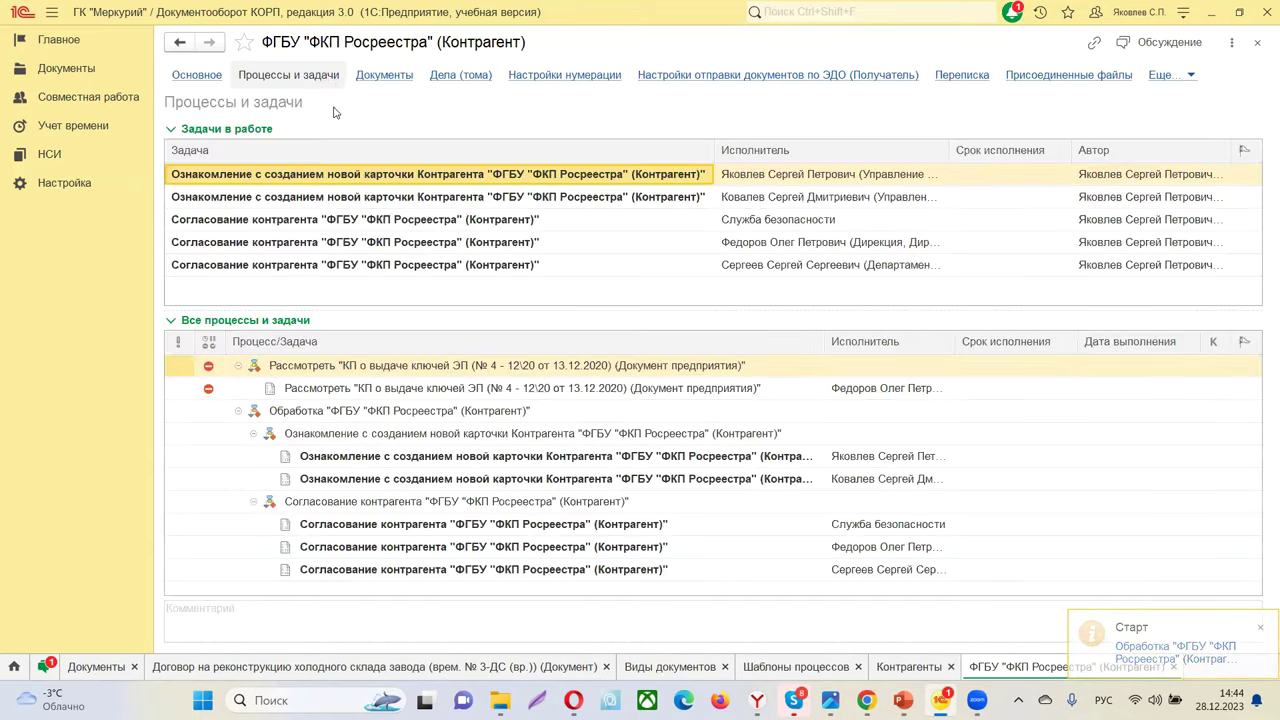
{"action": "left_click", "coordinate": [280, 197]}
{"action": "left_click", "coordinate": [282, 178]}
{"action": "left_click", "coordinate": [267, 199]}
{"action": "left_click", "coordinate": [275, 181]}
{"action": "left_click", "coordinate": [278, 198]}
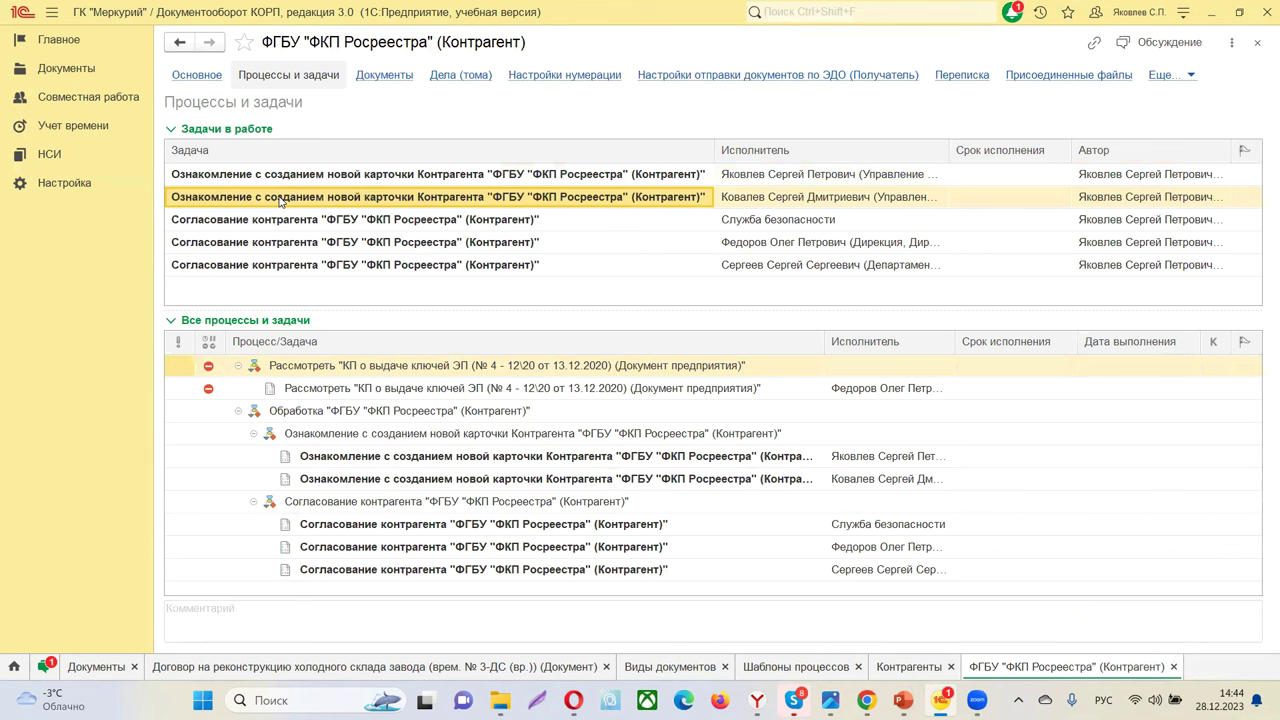
{"action": "left_click", "coordinate": [259, 224]}
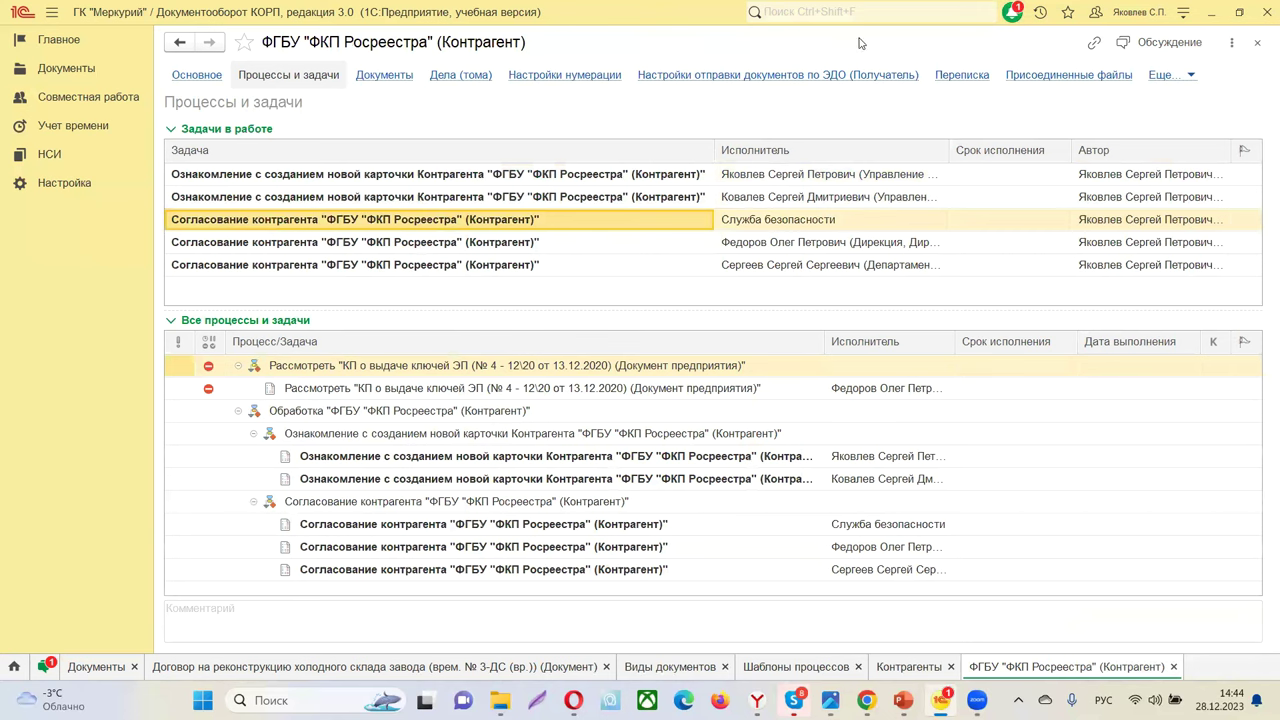
{"action": "left_click", "coordinate": [1258, 43]}
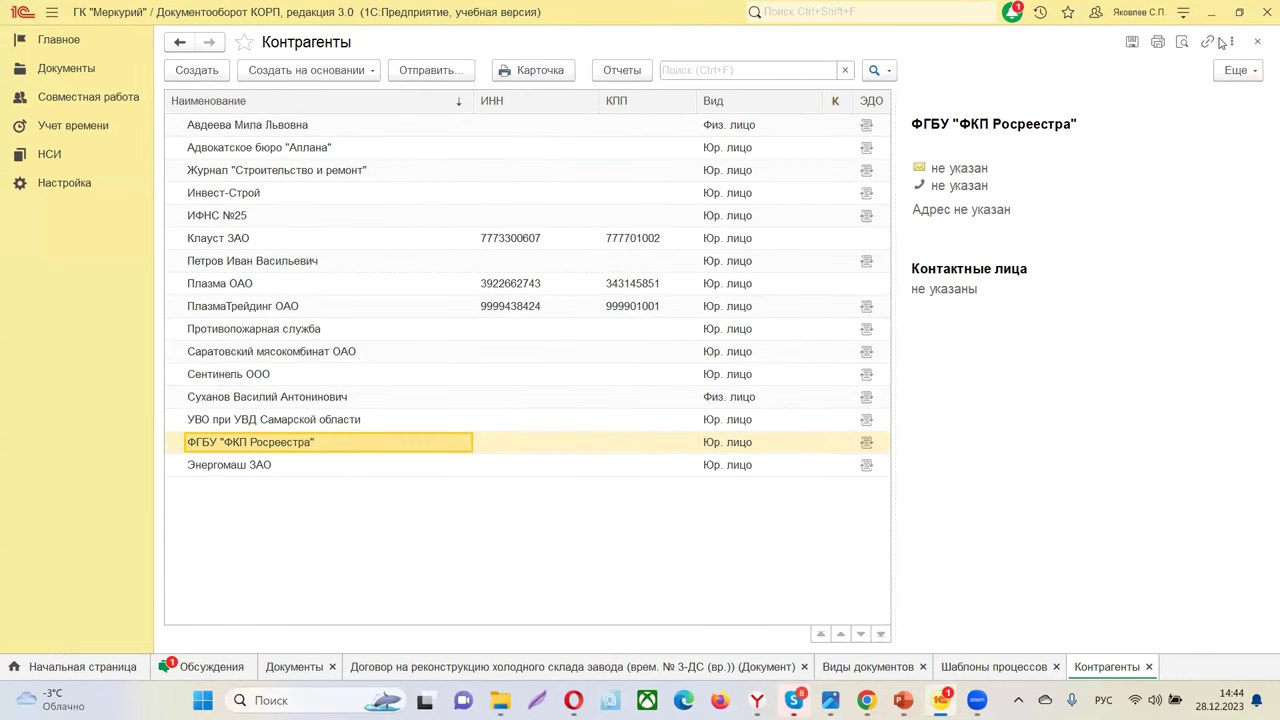
{"action": "left_click", "coordinate": [1258, 41]}
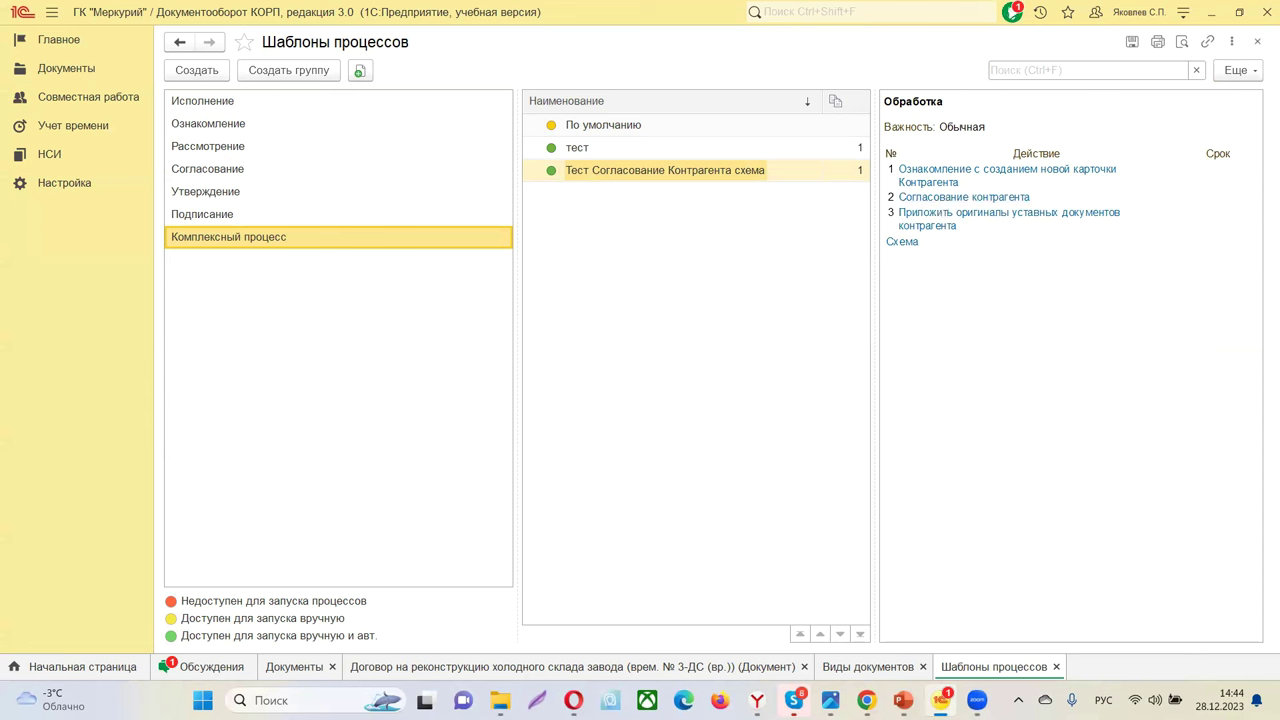
- Create a complex process template with its route set up as "Таблица", name it "Тест Комплексный процесс таблица", and save it
{"action": "left_click", "coordinate": [197, 70]}
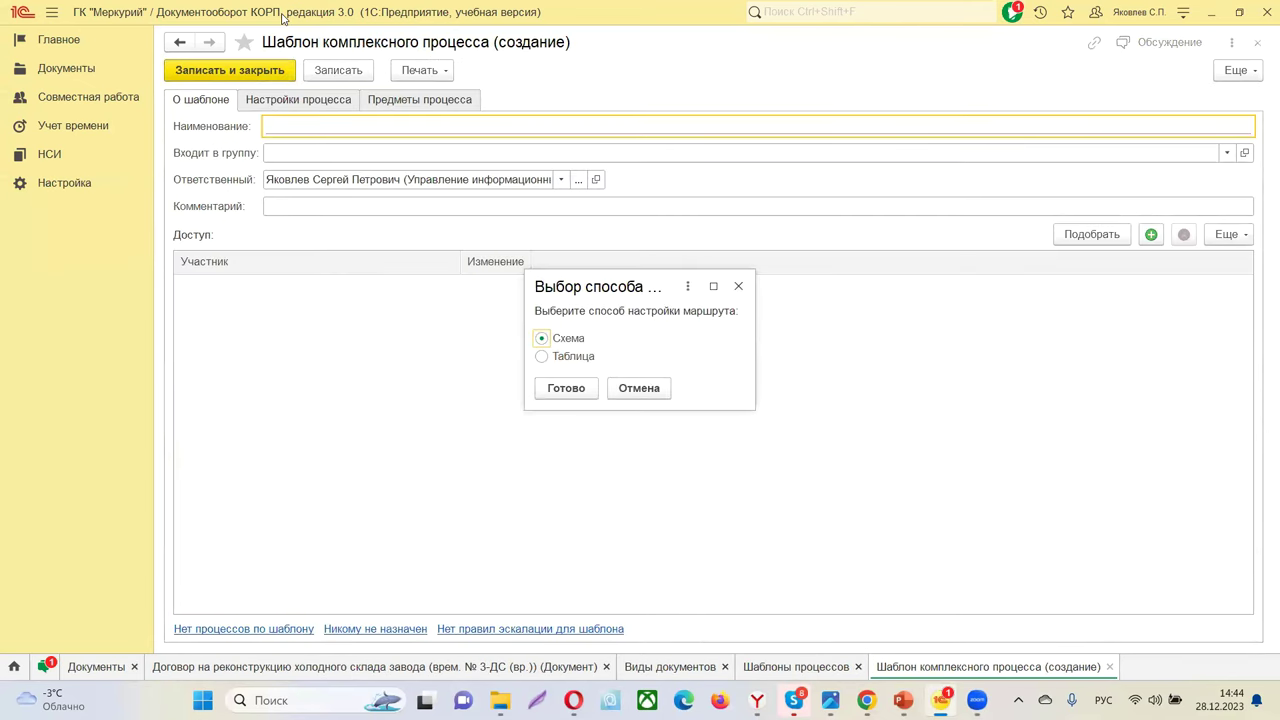
{"action": "left_click", "coordinate": [541, 358]}
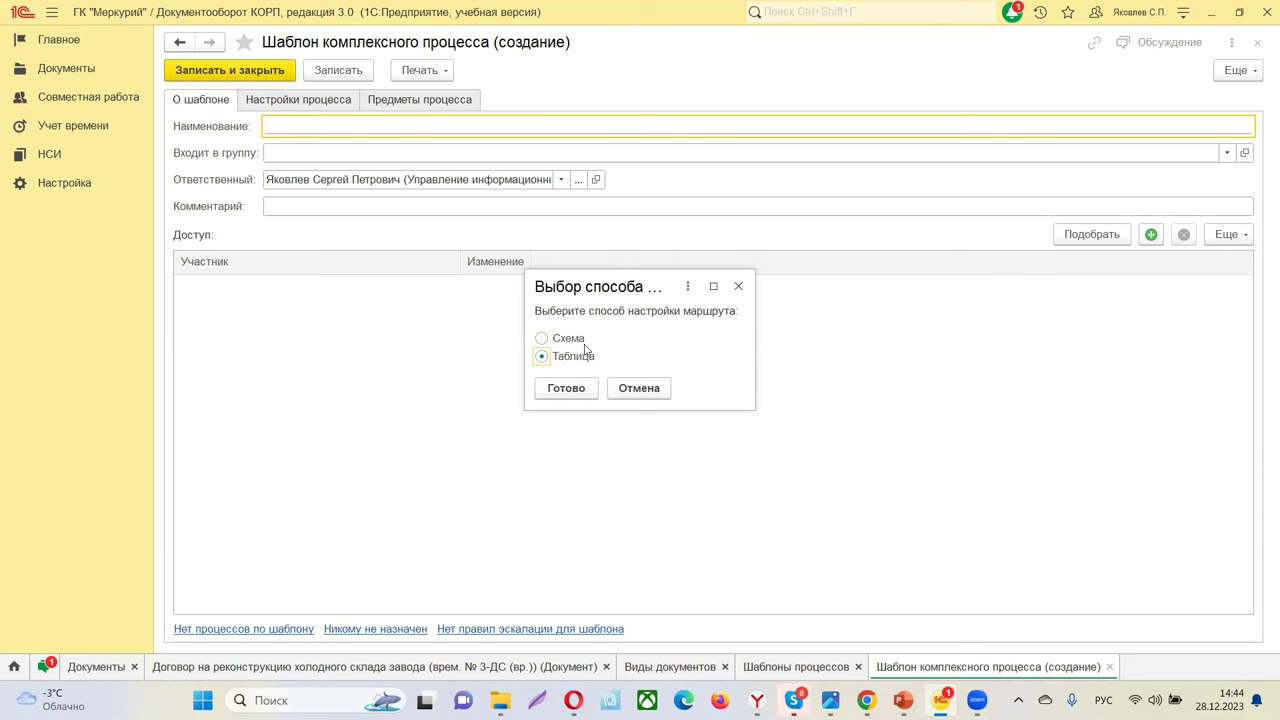
{"action": "left_click", "coordinate": [561, 393]}
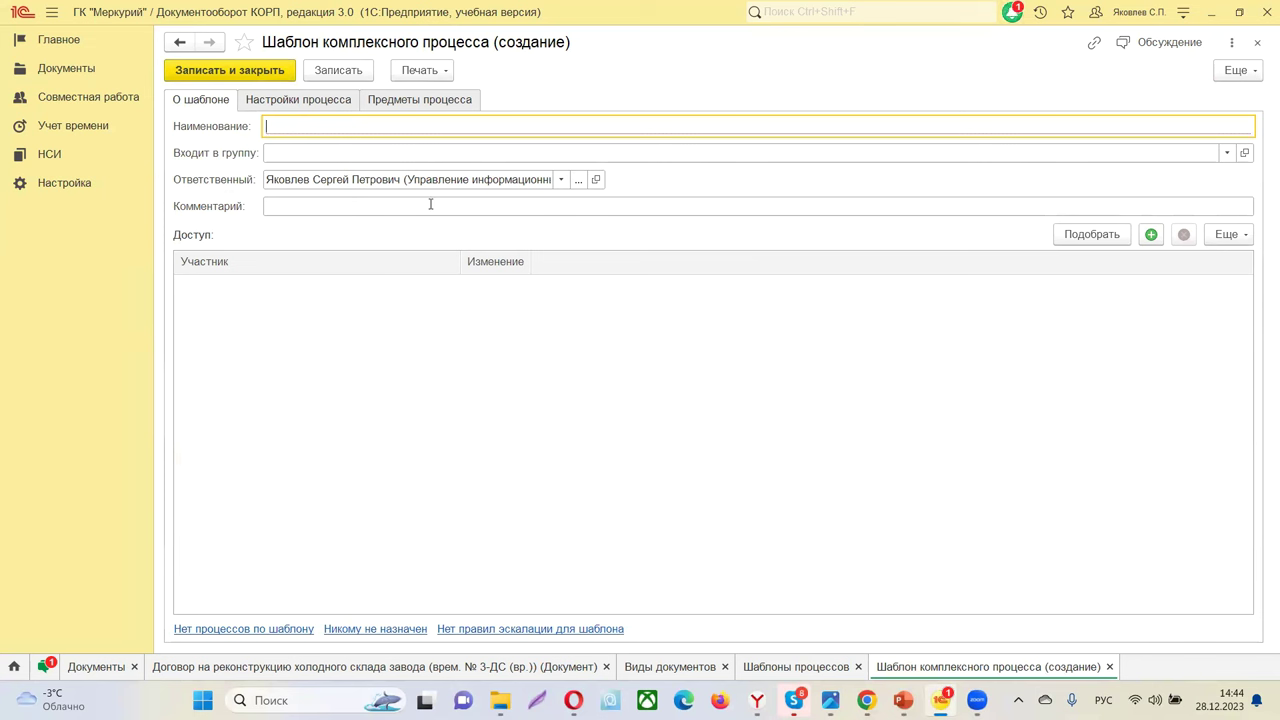
{"action": "type", "text": "Тест Комп"}
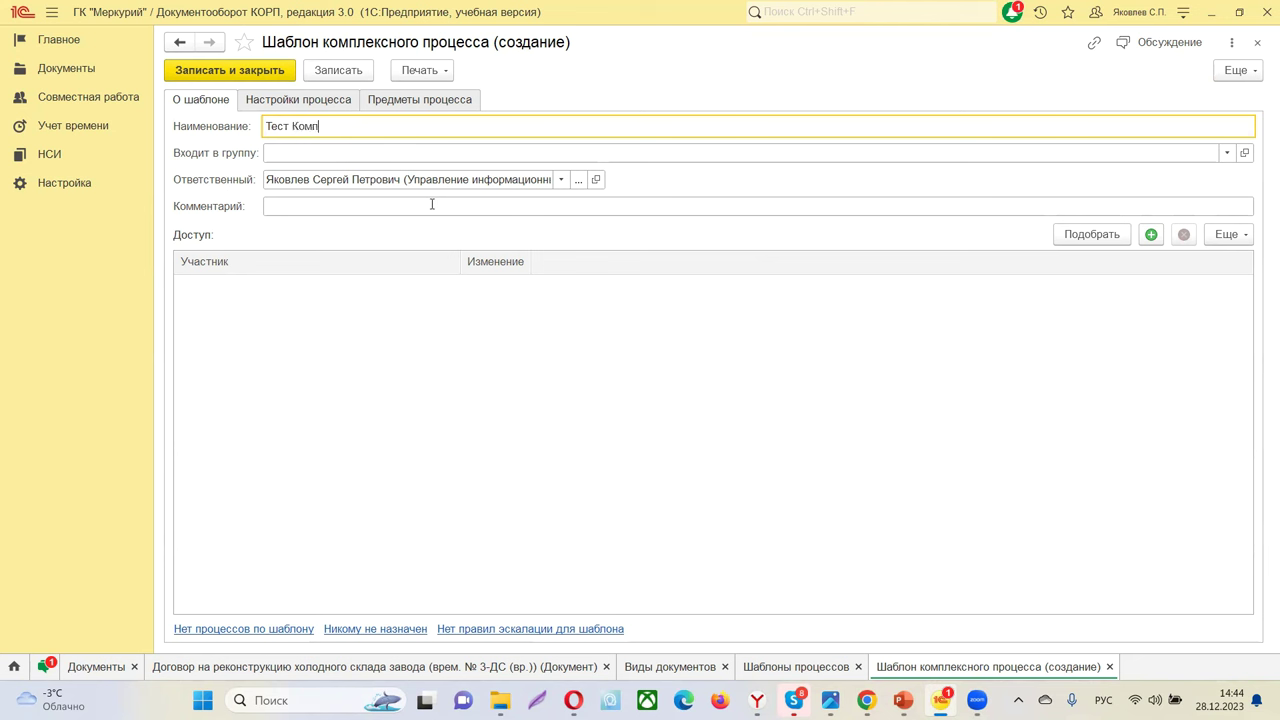
{"action": "type", "text": "лексный процесс таблица"}
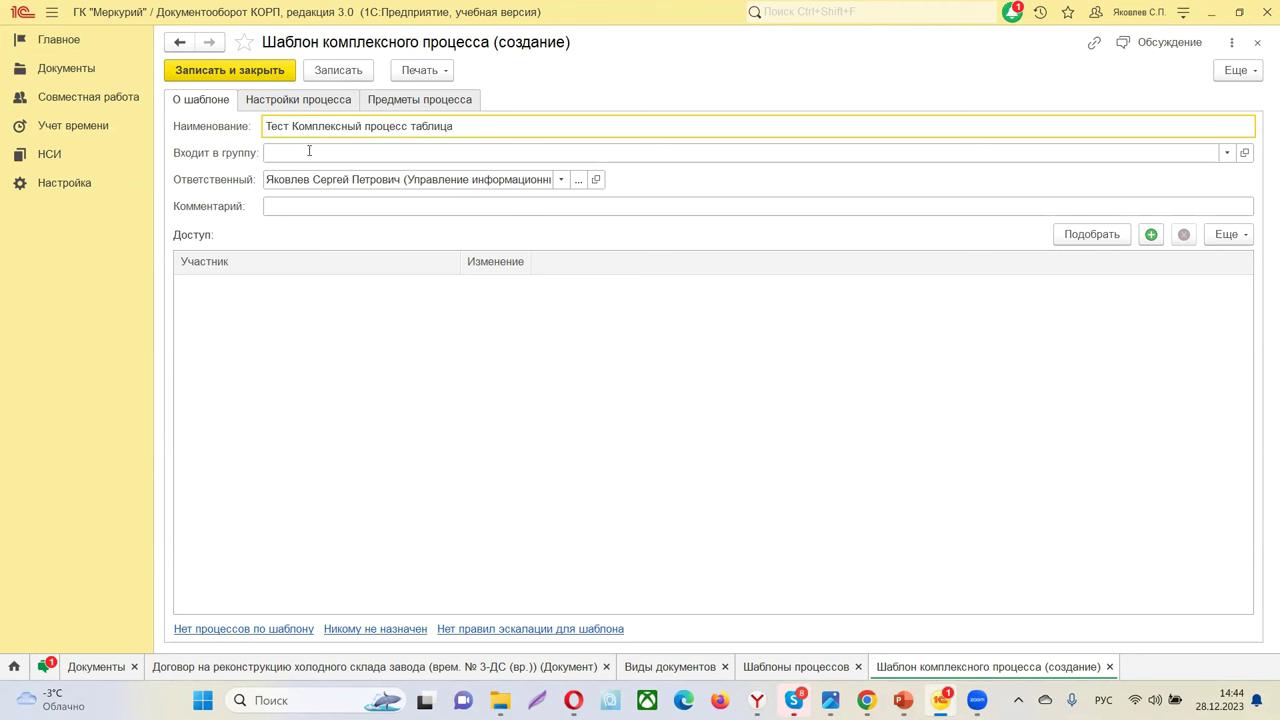
{"action": "left_click", "coordinate": [335, 69]}
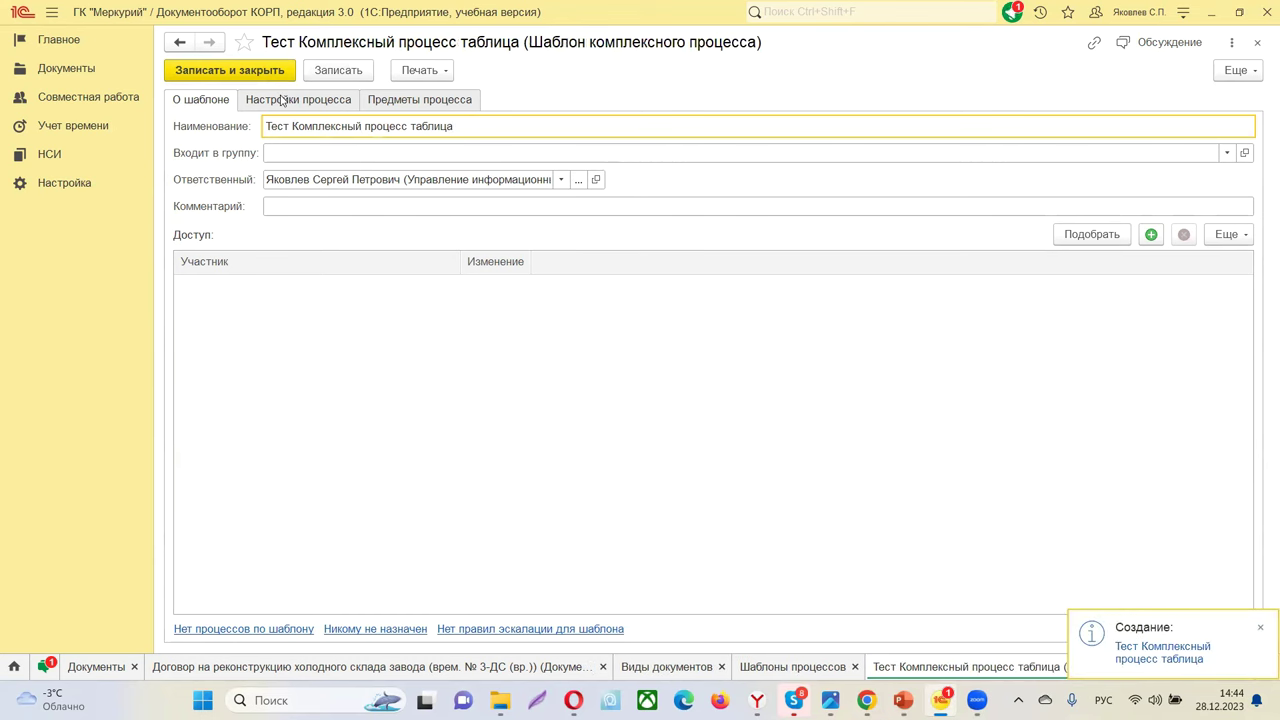
- Add a new "Согласование" action to the template's process settings and name it "Согласование контрагента"
{"action": "left_click", "coordinate": [302, 97]}
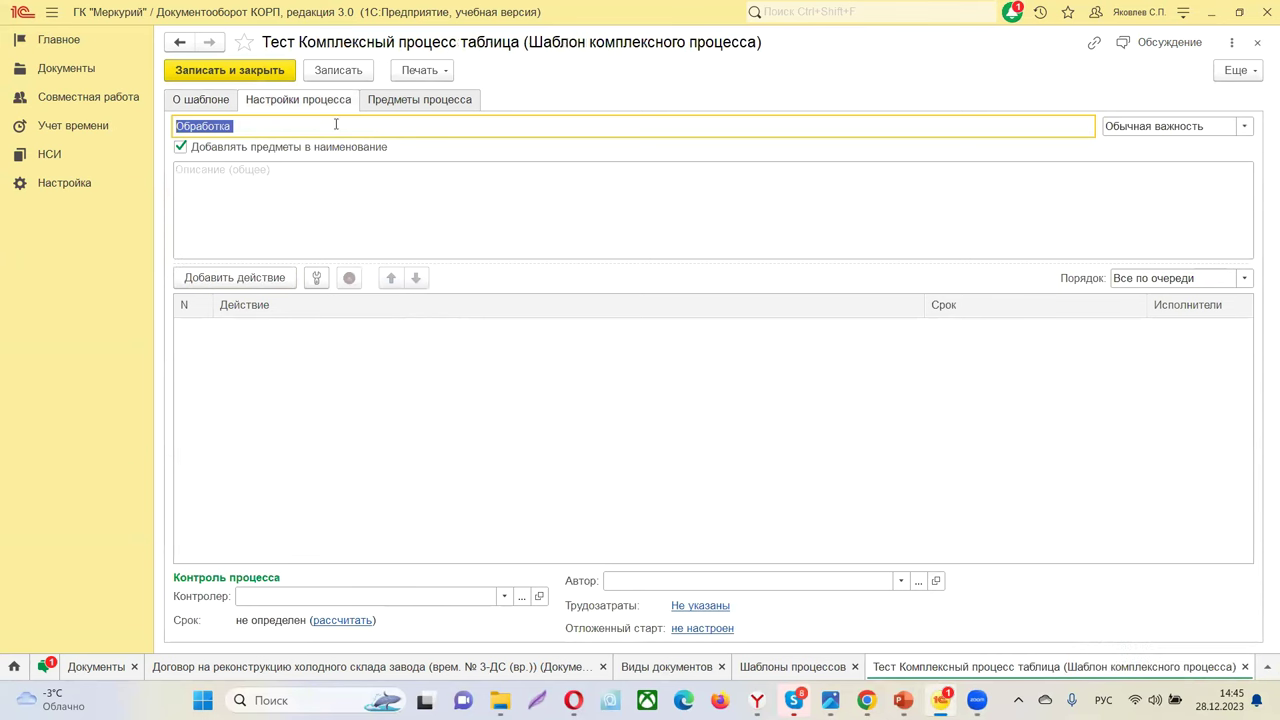
{"action": "left_click", "coordinate": [222, 284]}
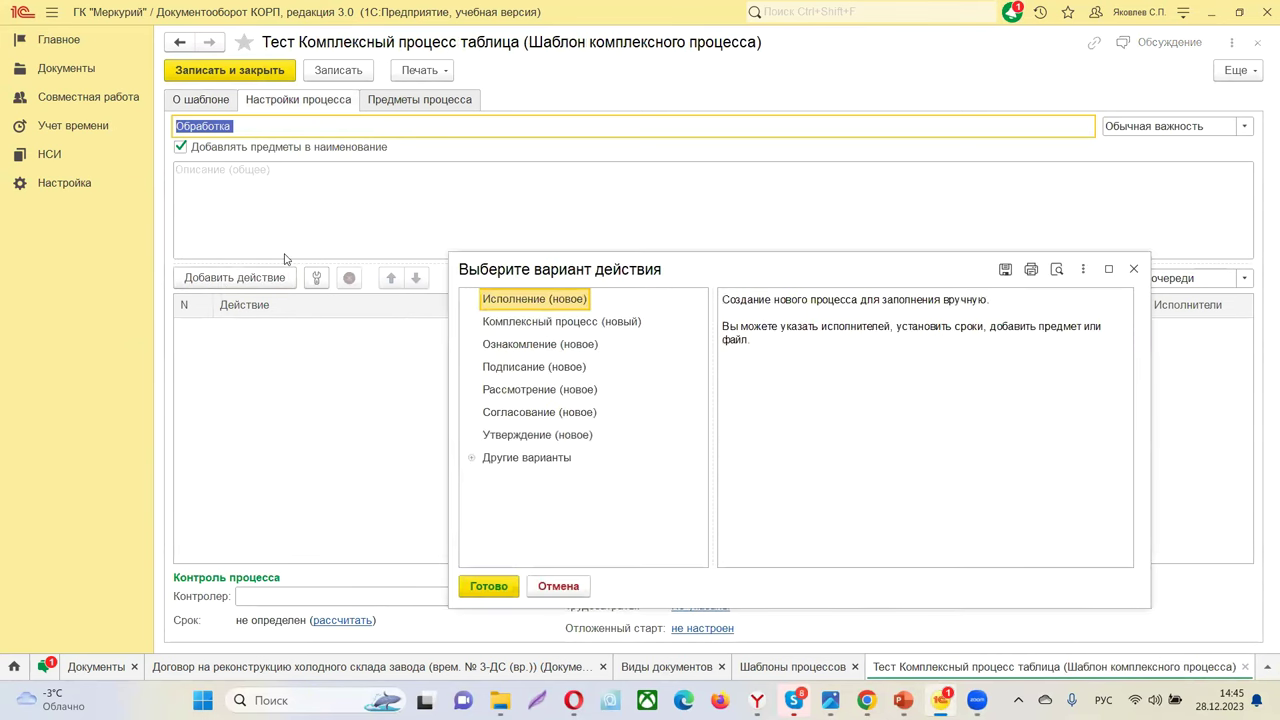
{"action": "double_click", "coordinate": [515, 413]}
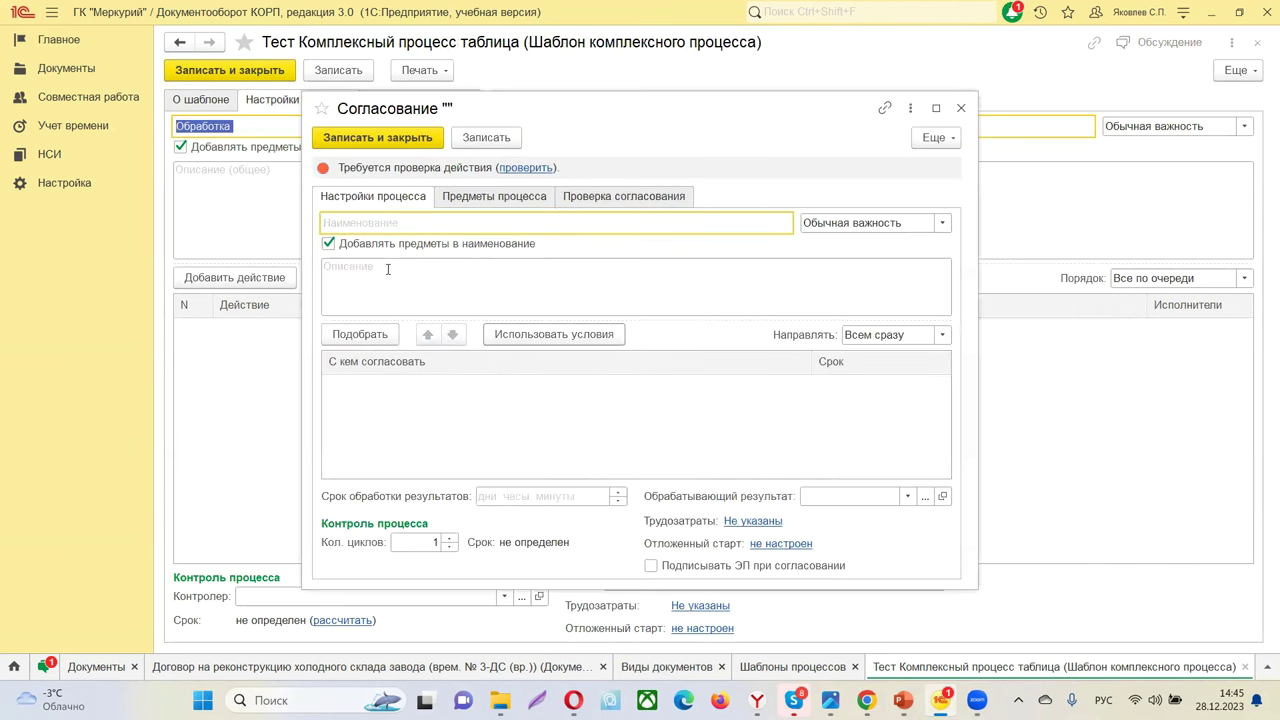
{"action": "type", "text": "Согласование"}
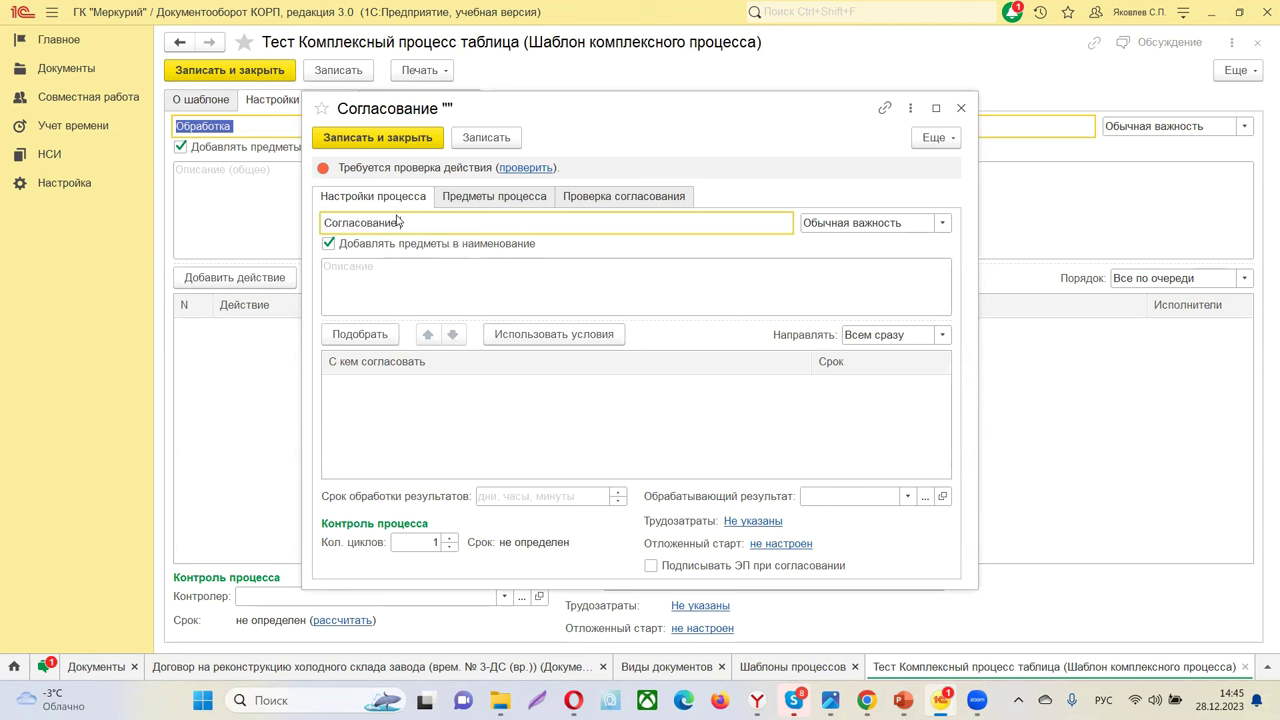
{"action": "type", "text": "контрагент"}
- Select the auto-substitution "Все руководители автора процесса" as the approver of the "Согласование контрагента" action
{"action": "left_click", "coordinate": [362, 333]}
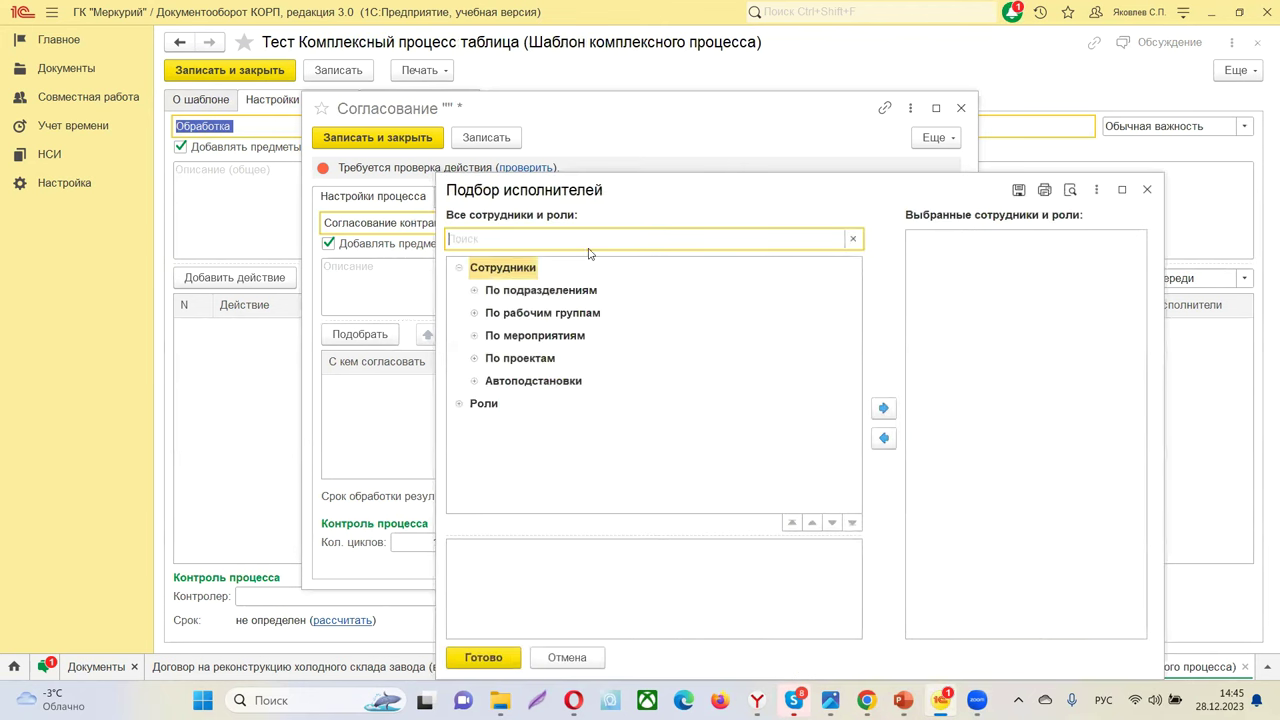
{"action": "left_click", "coordinate": [457, 405]}
{"action": "left_click", "coordinate": [475, 381]}
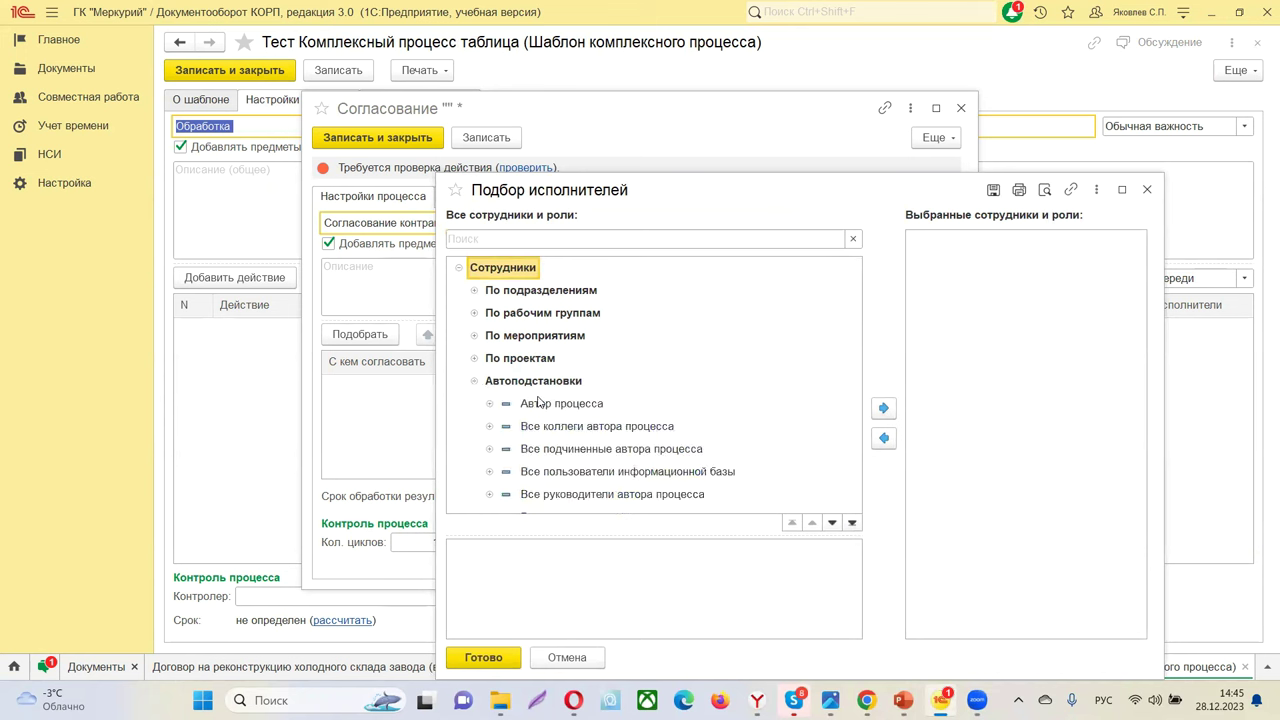
{"action": "scroll", "coordinate": [540, 395], "scroll_direction": "down", "scroll_amount": 2}
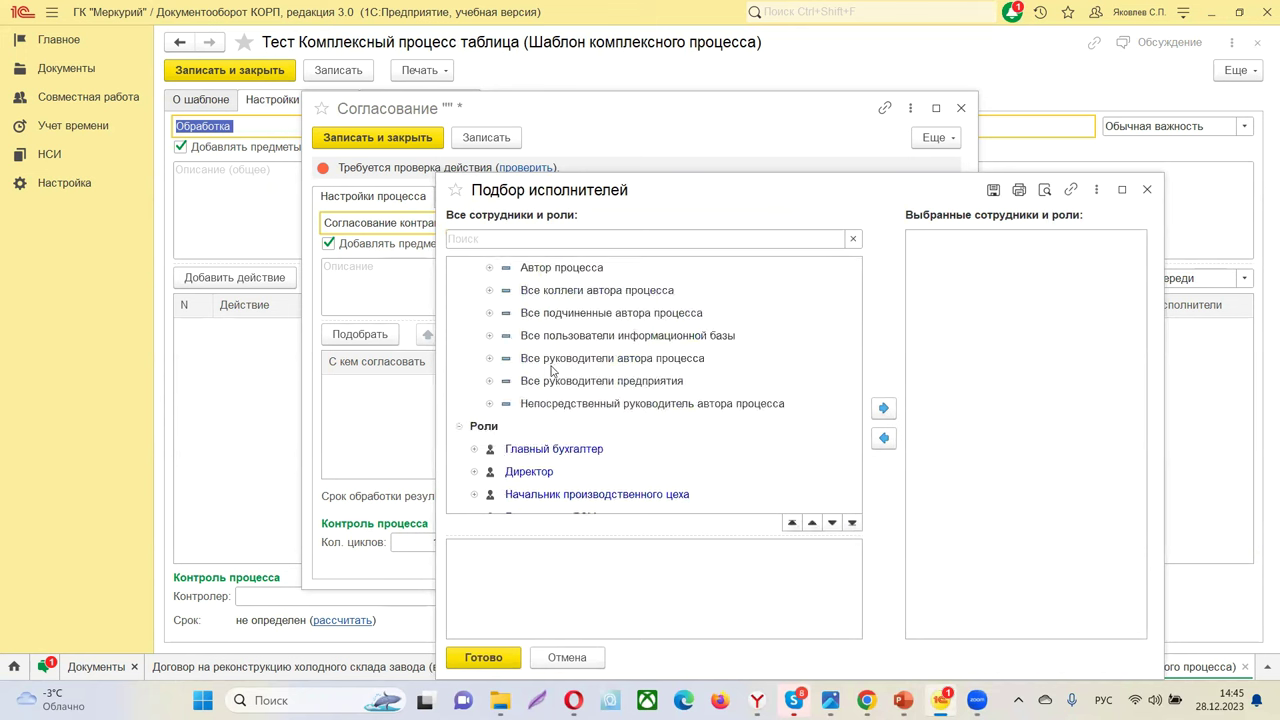
{"action": "double_click", "coordinate": [589, 360]}
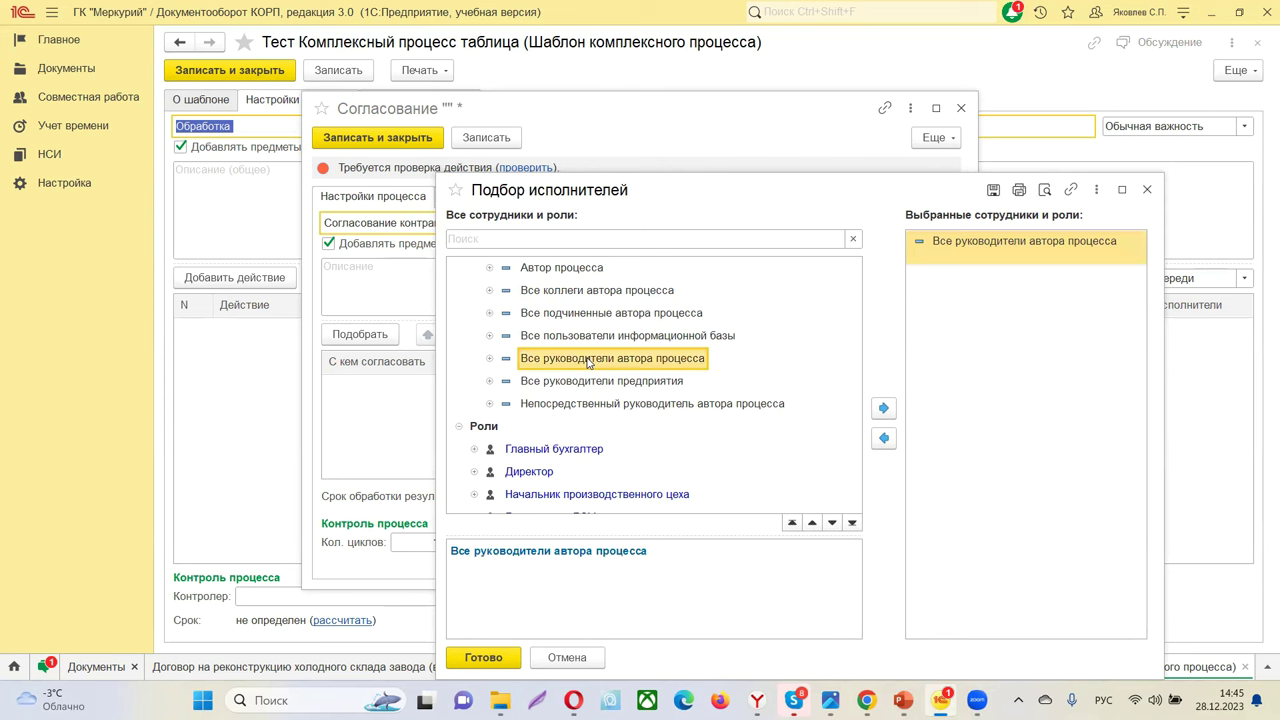
{"action": "left_click", "coordinate": [483, 657]}
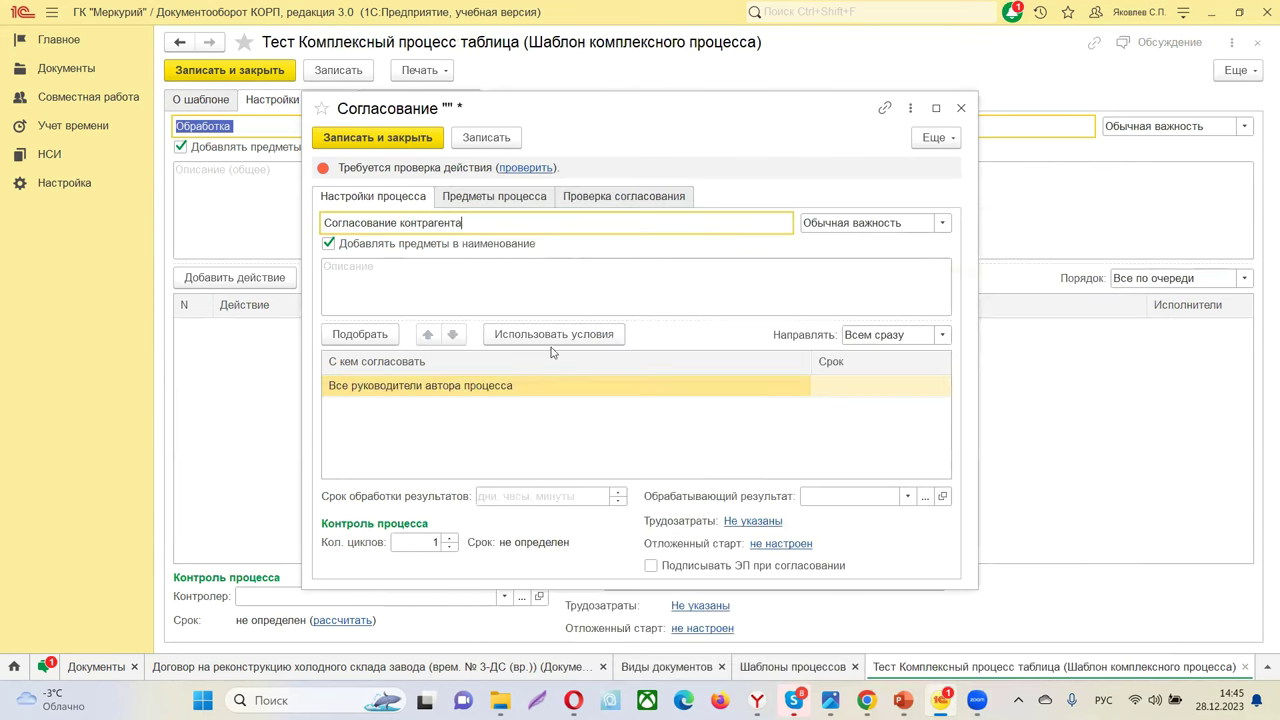
- Add the role "Служба безопасности" to the approvers of the "Согласование контрагента" action, then check the action's setup and save it
{"action": "left_click", "coordinate": [376, 339]}
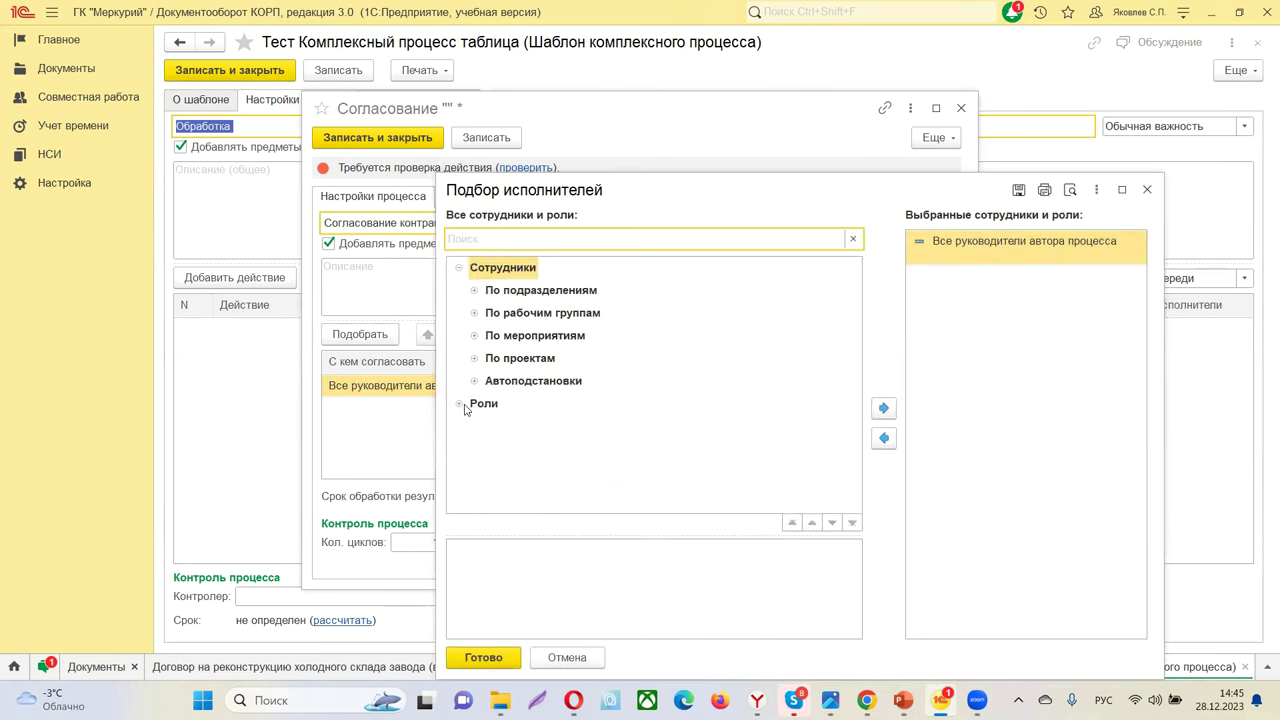
{"action": "left_click", "coordinate": [458, 404]}
{"action": "scroll", "coordinate": [573, 385], "scroll_direction": "down", "scroll_amount": 3}
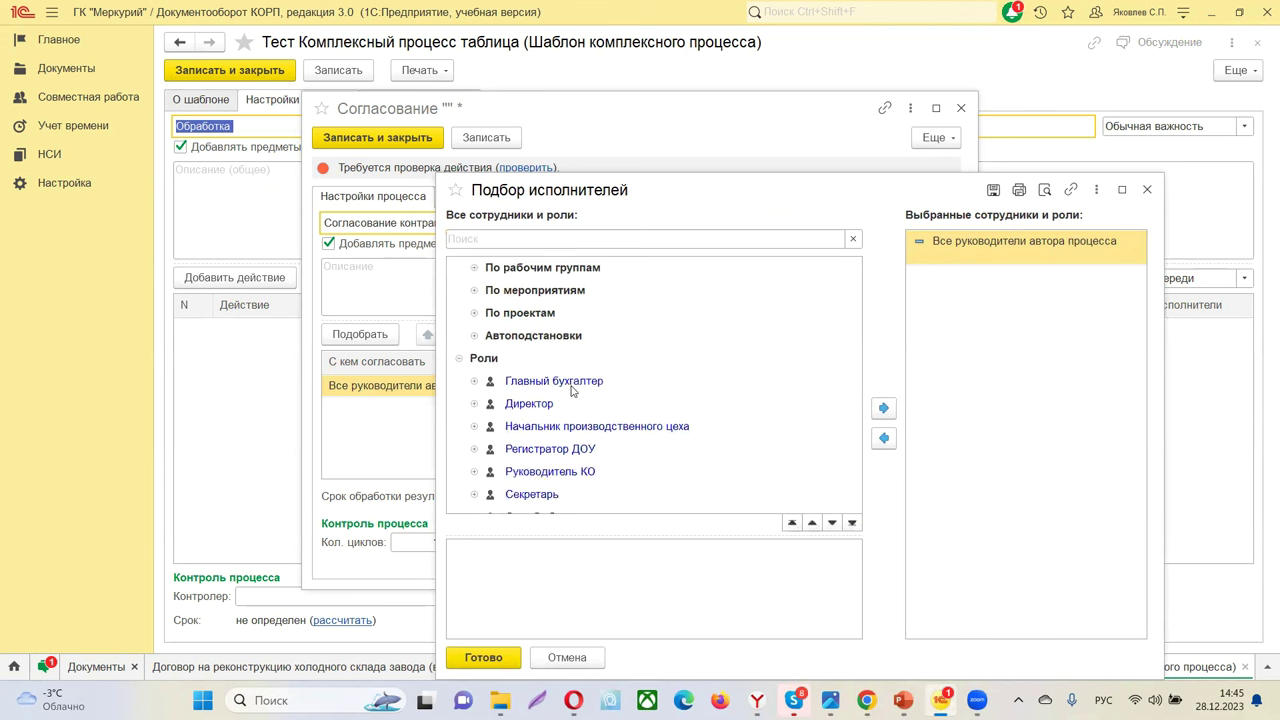
{"action": "double_click", "coordinate": [593, 495]}
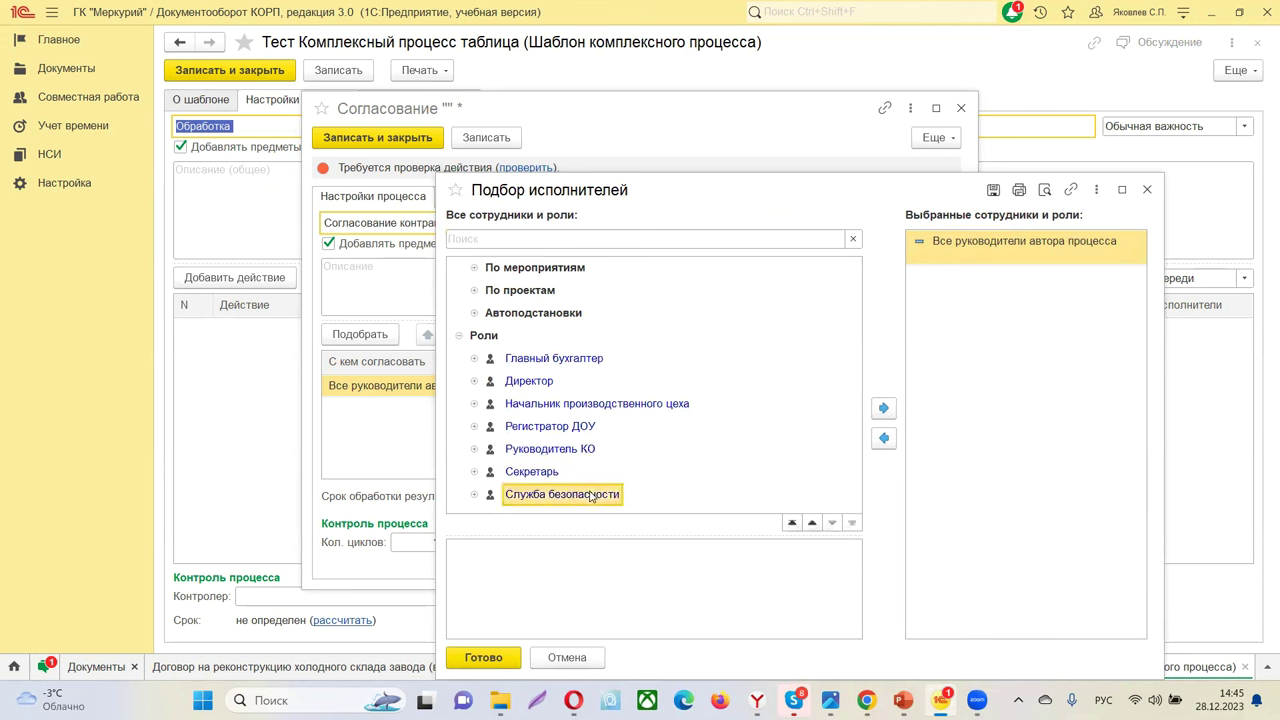
{"action": "left_click", "coordinate": [483, 657]}
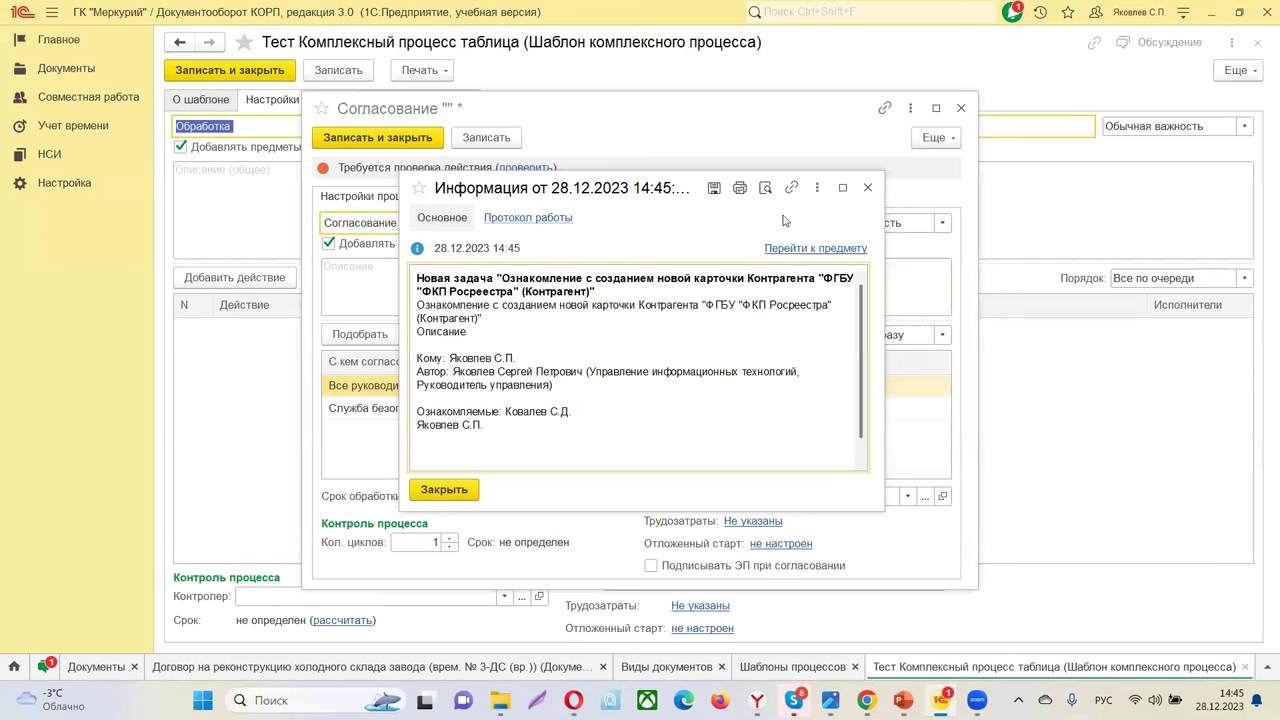
{"action": "left_click", "coordinate": [868, 189]}
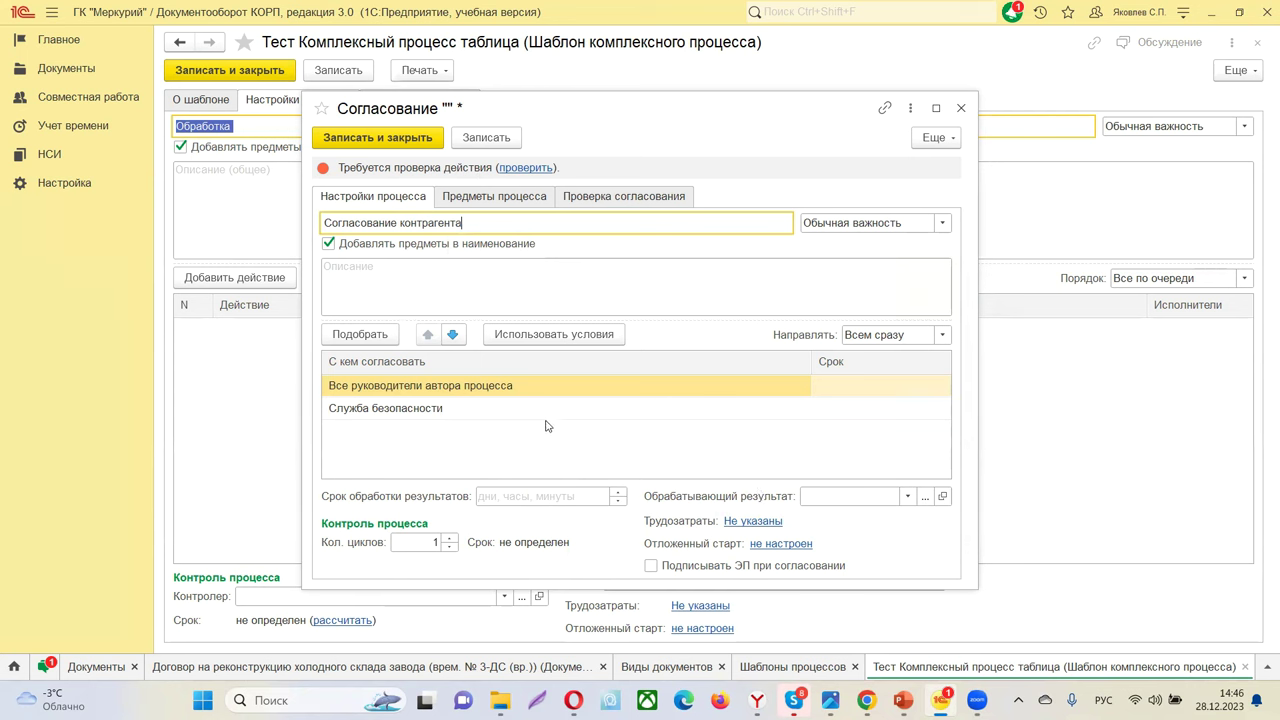
{"action": "left_click", "coordinate": [541, 168]}
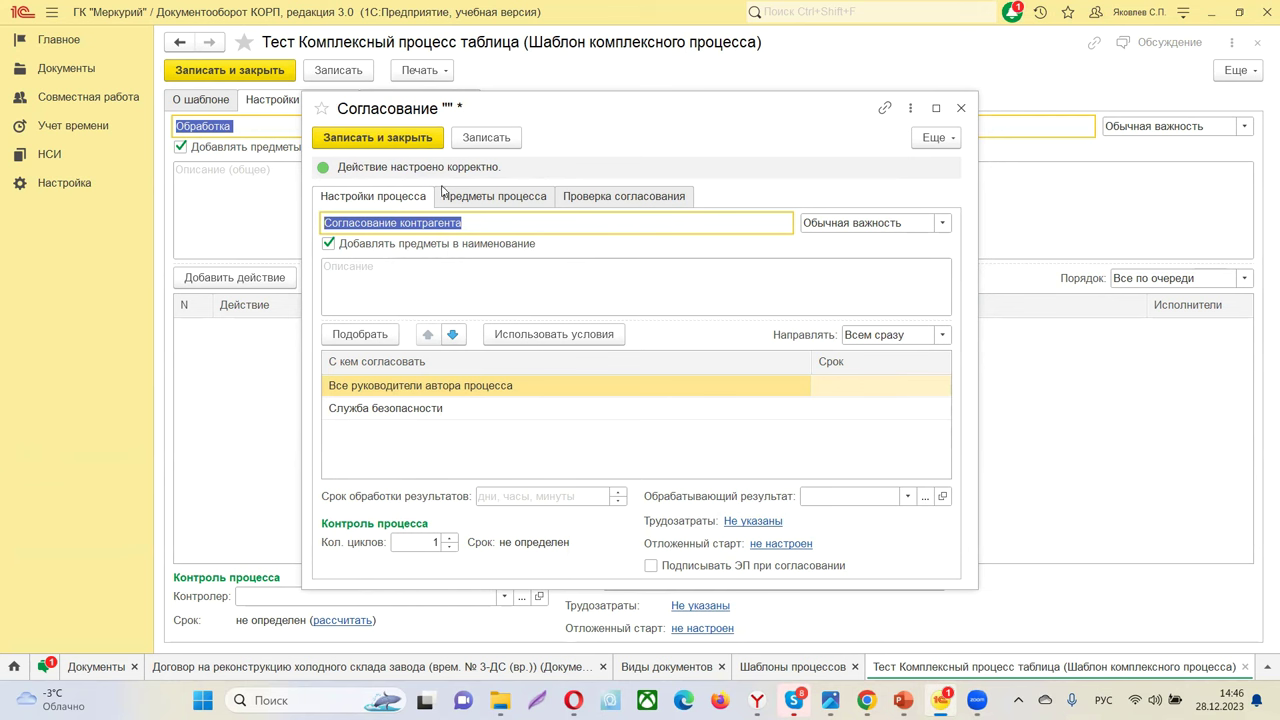
{"action": "left_click", "coordinate": [380, 139]}
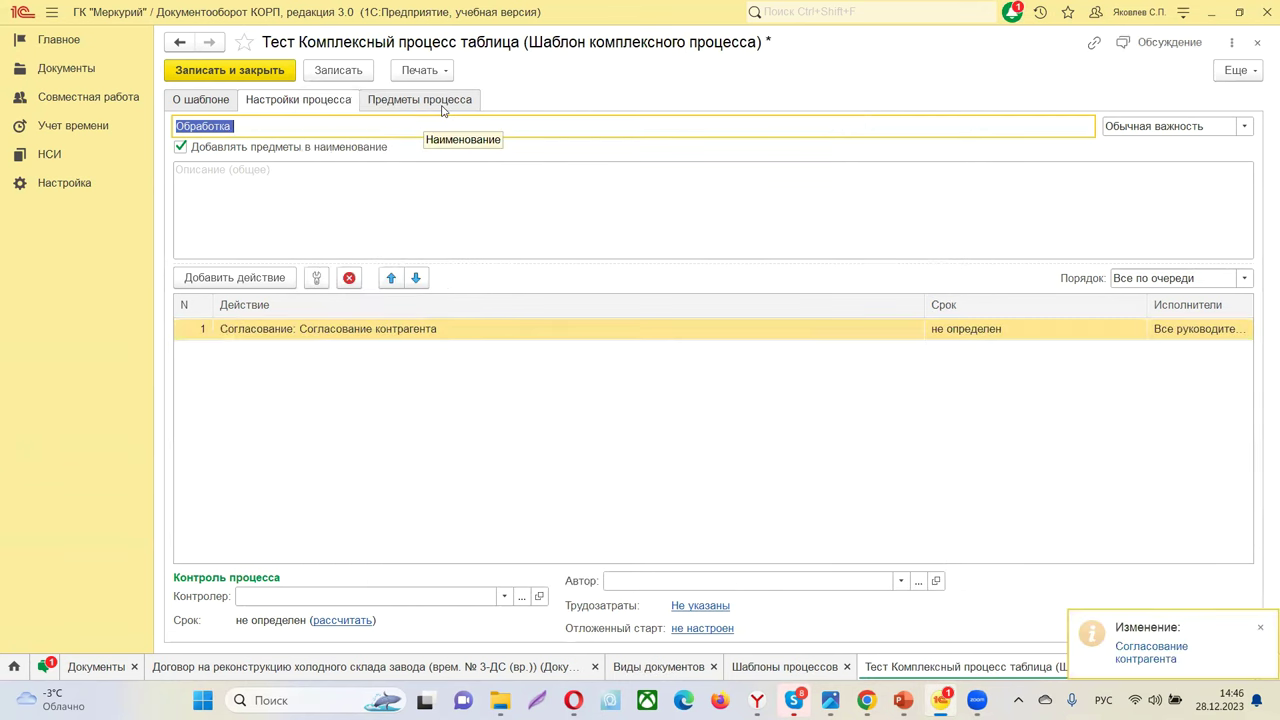
- Add an "Исполнение" action named "Приложить документы" to the process settings, with the auto-substitution "Автор процесса" as its performer
{"action": "left_click", "coordinate": [228, 284]}
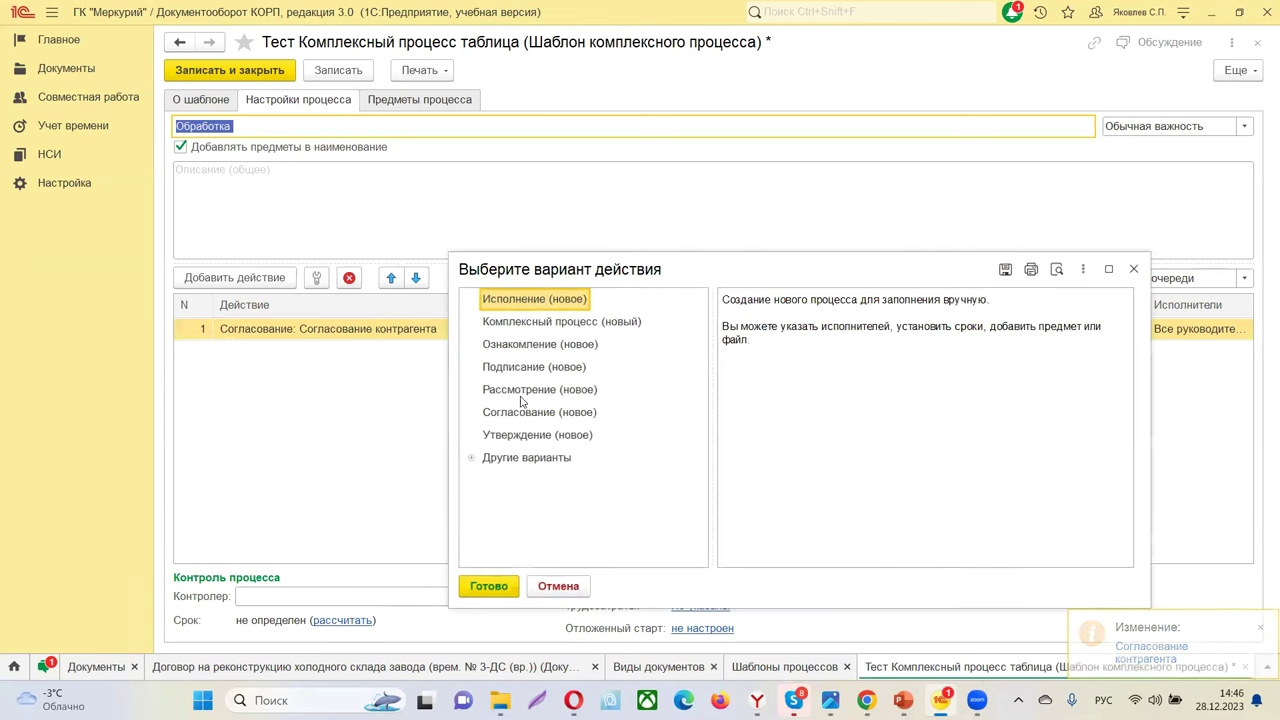
{"action": "double_click", "coordinate": [512, 300]}
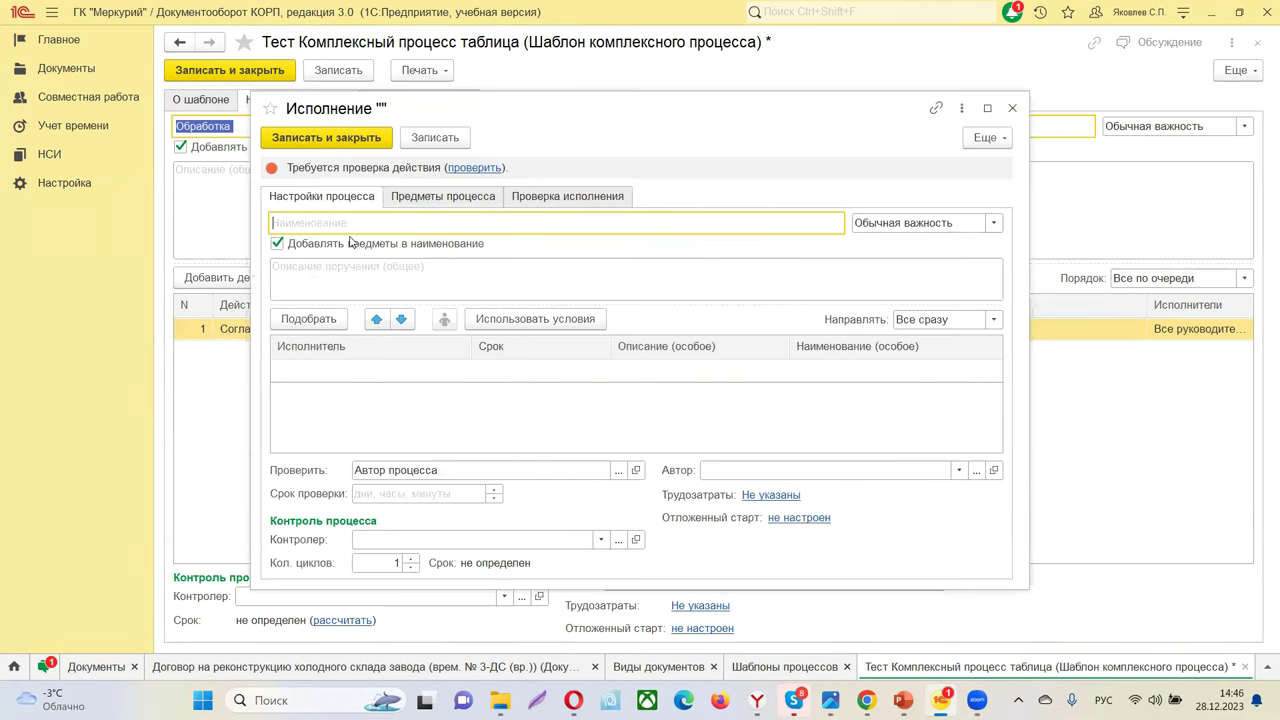
{"action": "type", "text": "Приложить документы"}
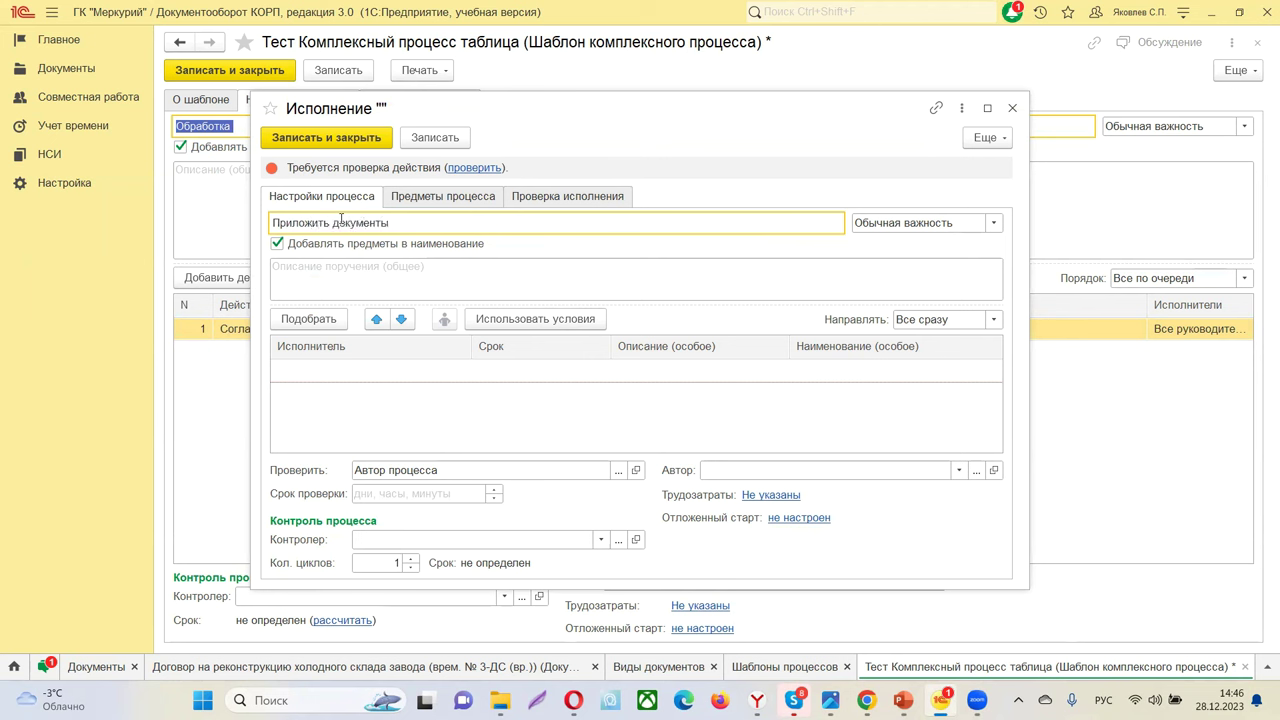
{"action": "left_click", "coordinate": [318, 320]}
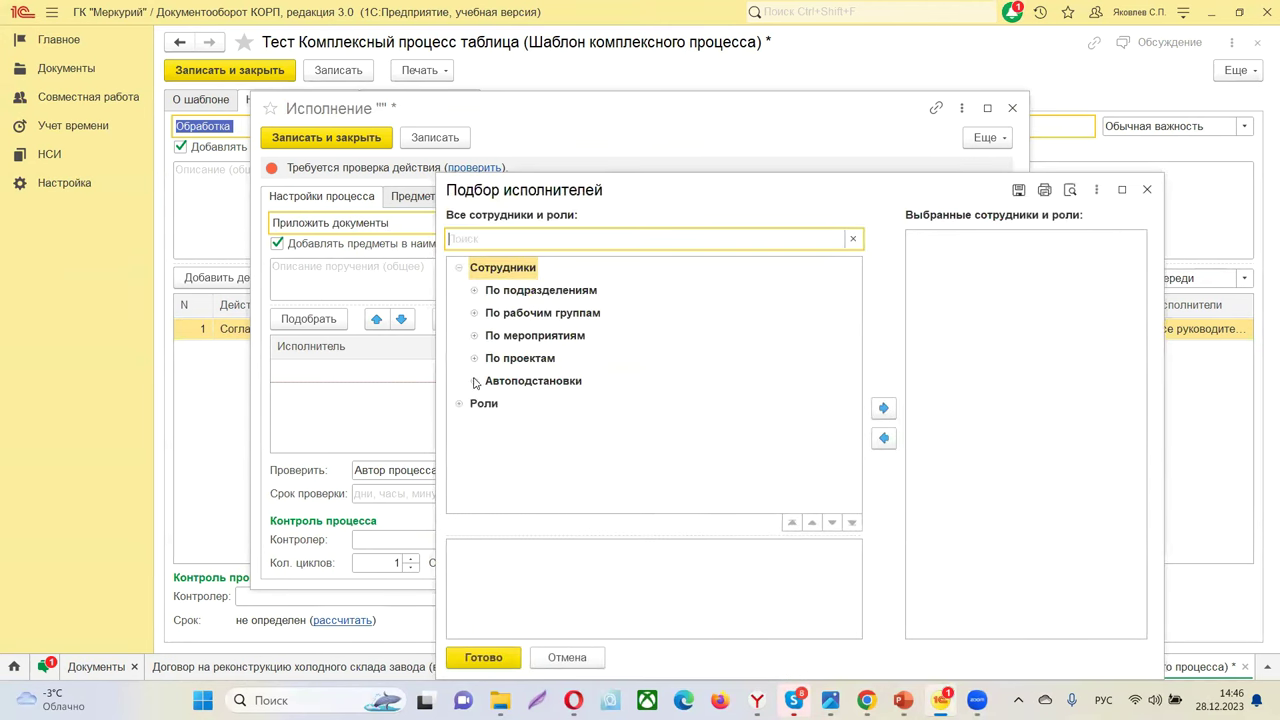
{"action": "left_click", "coordinate": [475, 381]}
{"action": "double_click", "coordinate": [531, 405]}
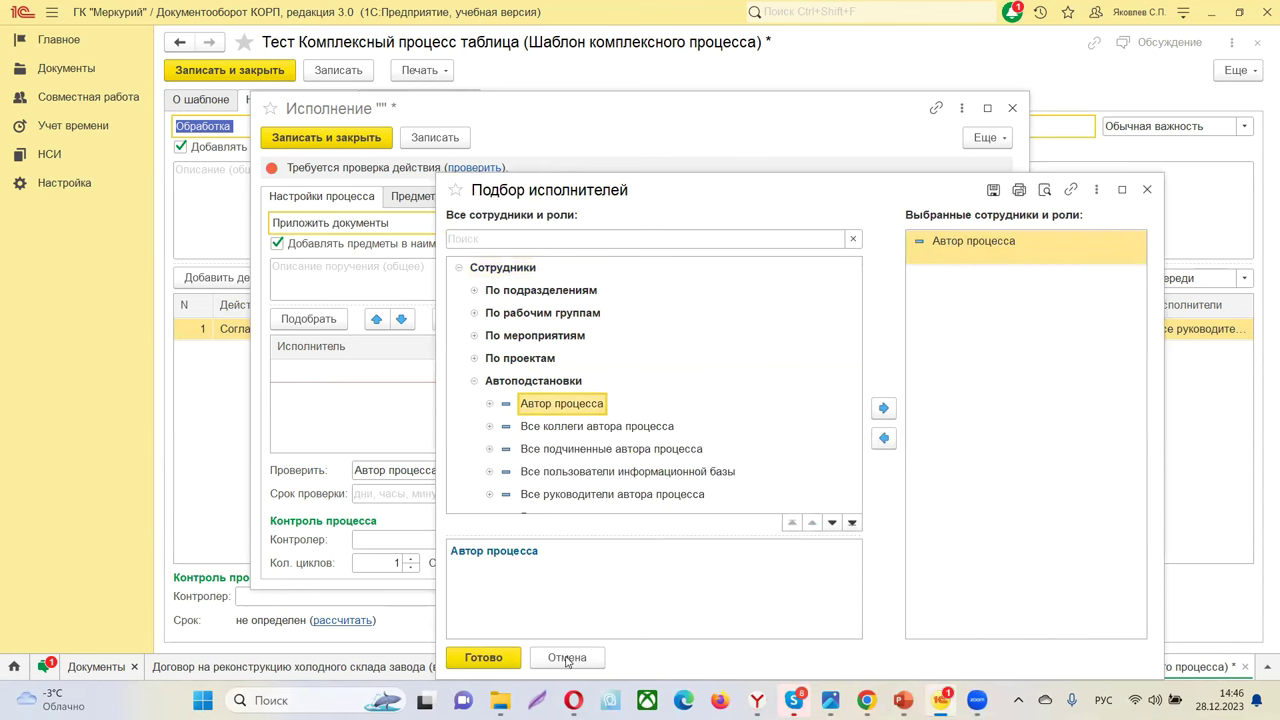
{"action": "left_click", "coordinate": [492, 658]}
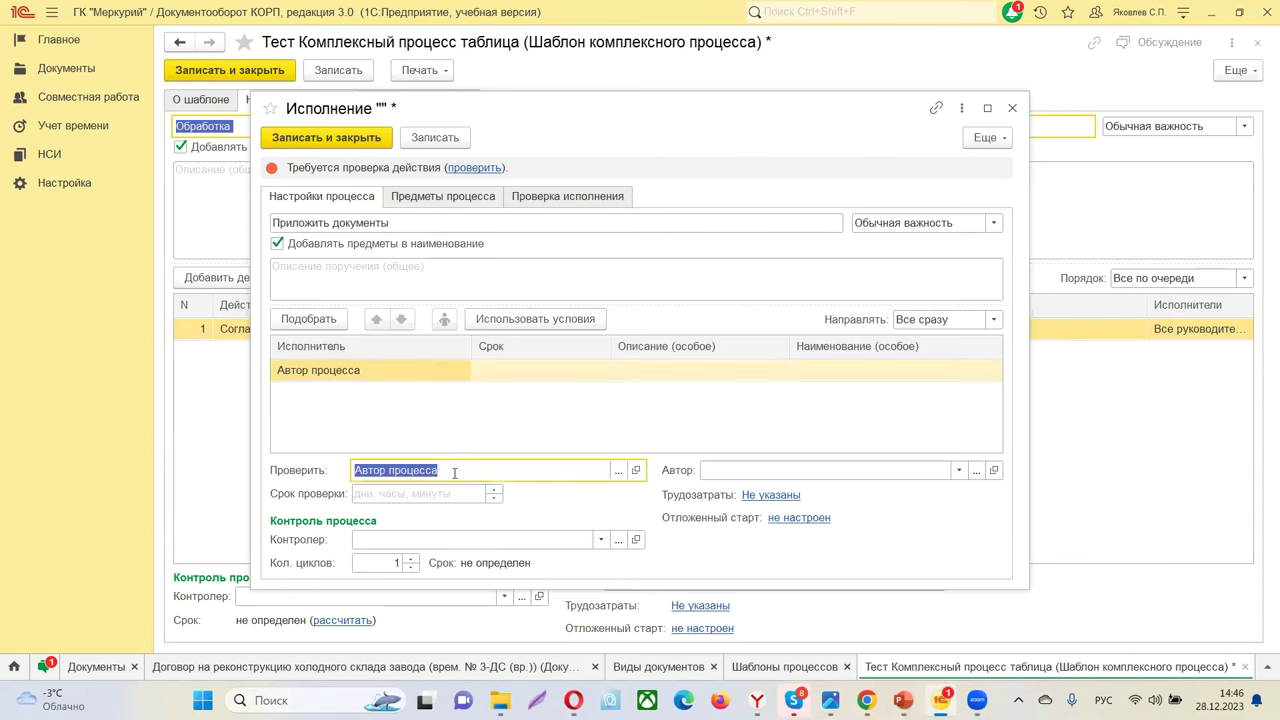
- Clear the reviewer of the "Приложить документы" action, then check the action's setup and save it
{"action": "key", "text": "BackSpace"}
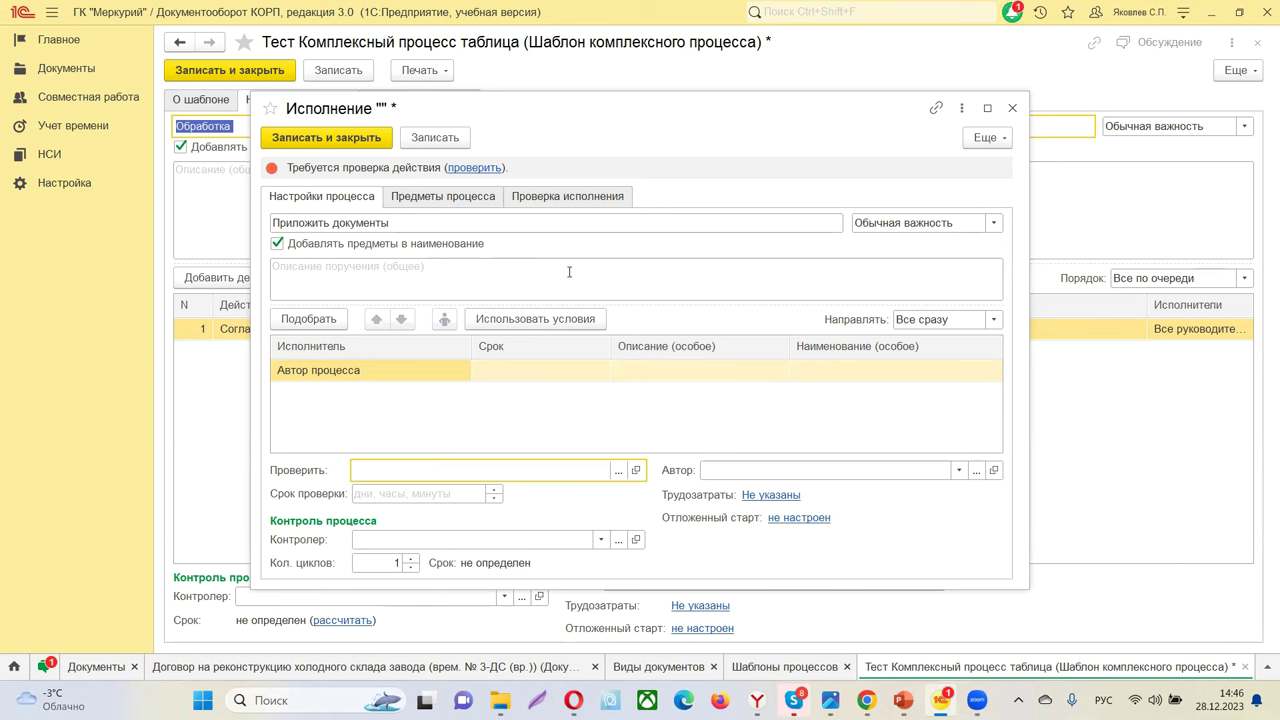
{"action": "left_click", "coordinate": [462, 168]}
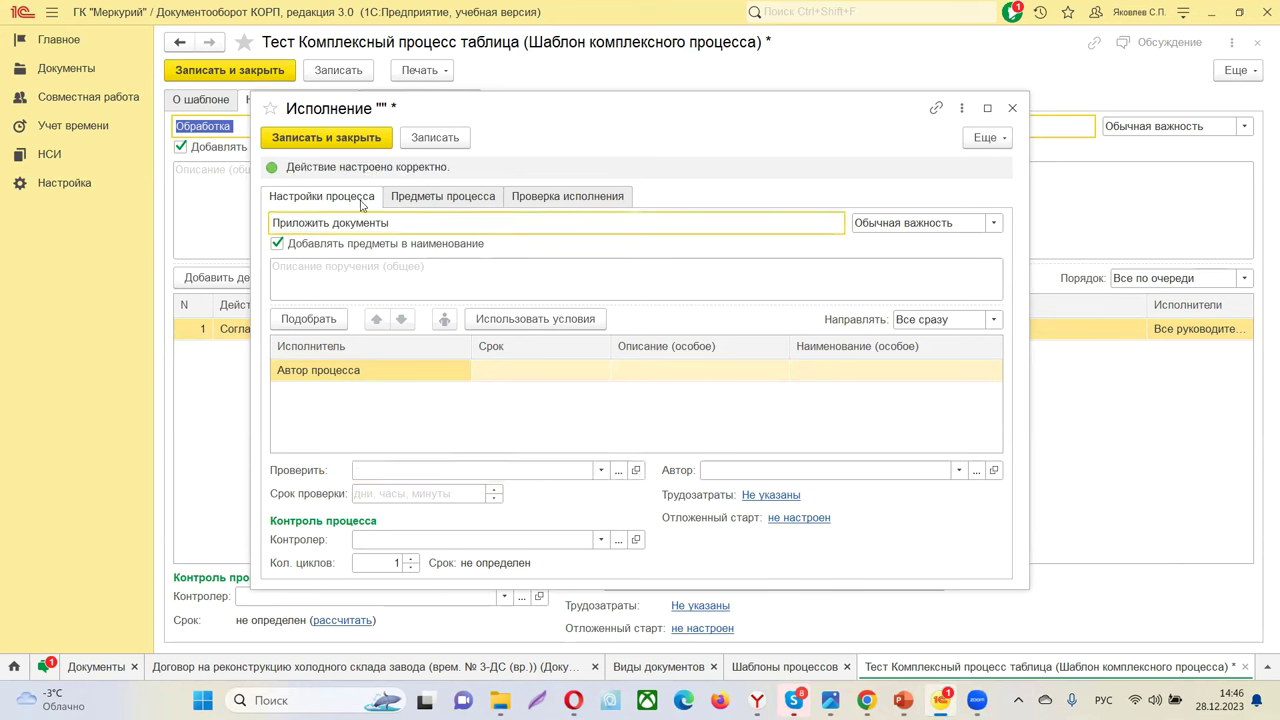
{"action": "left_click", "coordinate": [318, 141]}
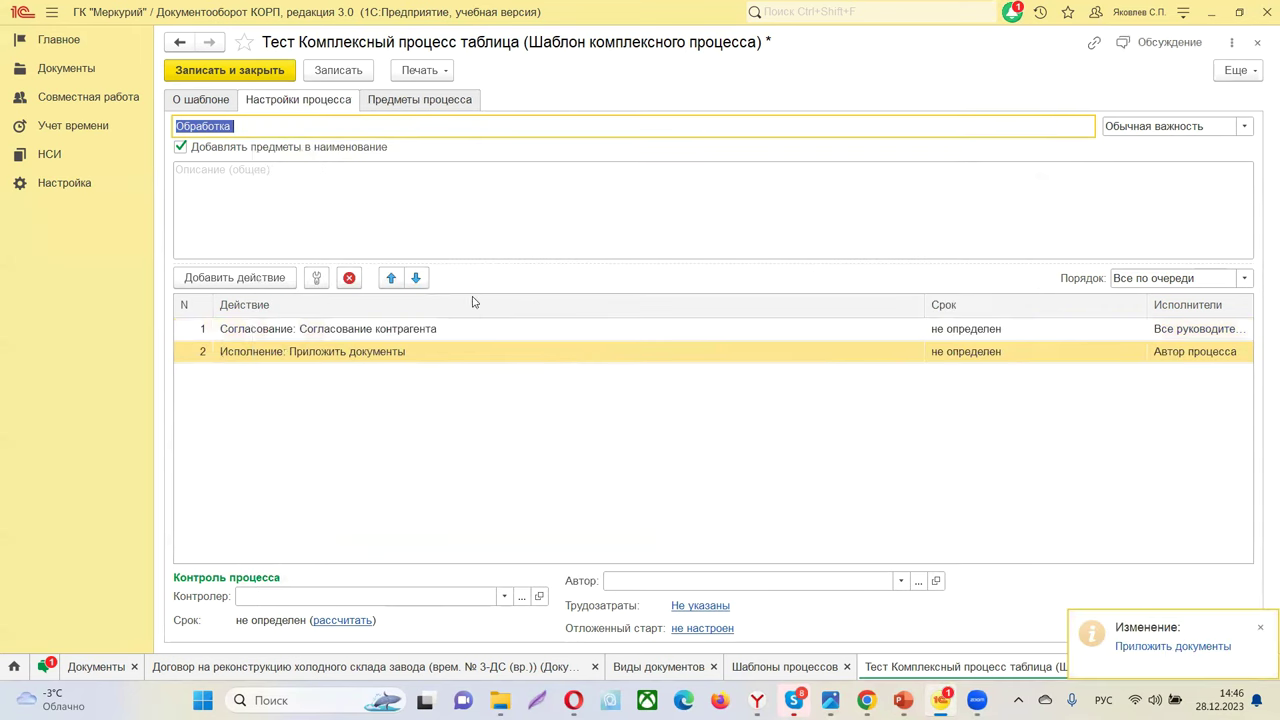
- Add a new "Ознакомление" action to the template's process settings and name it "Ознакомление"
{"action": "left_click", "coordinate": [234, 277]}
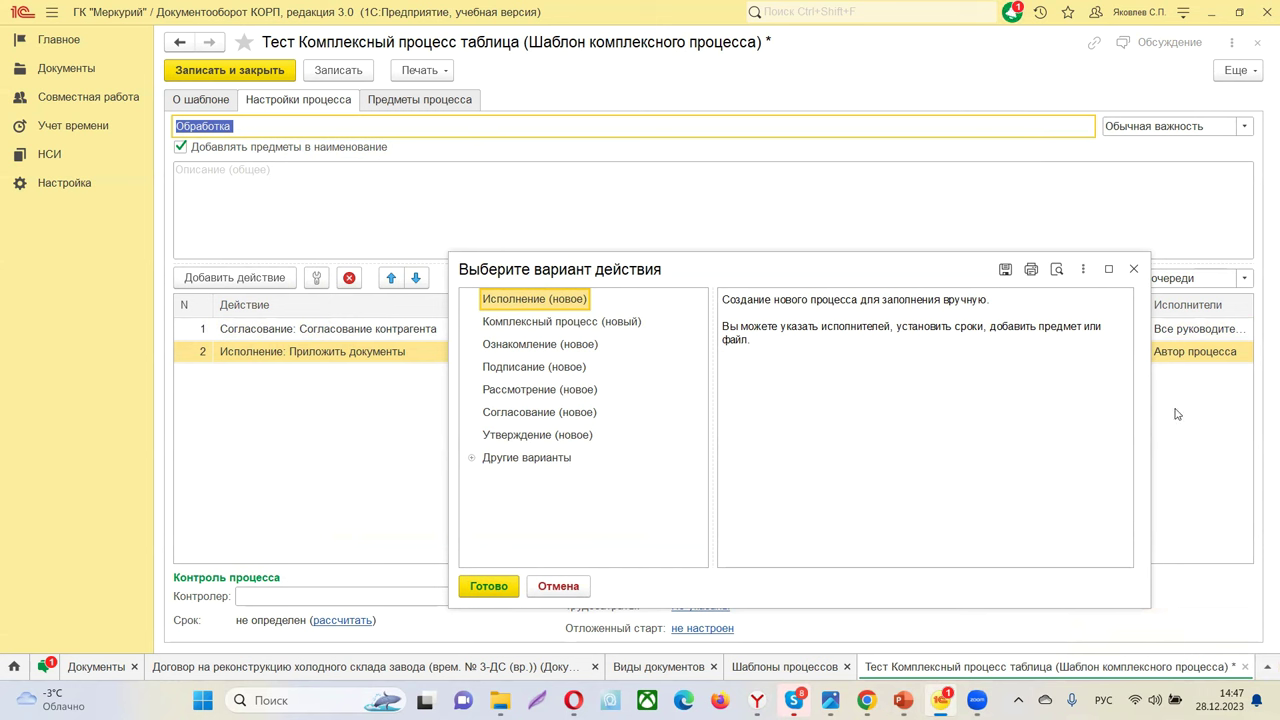
{"action": "double_click", "coordinate": [509, 345]}
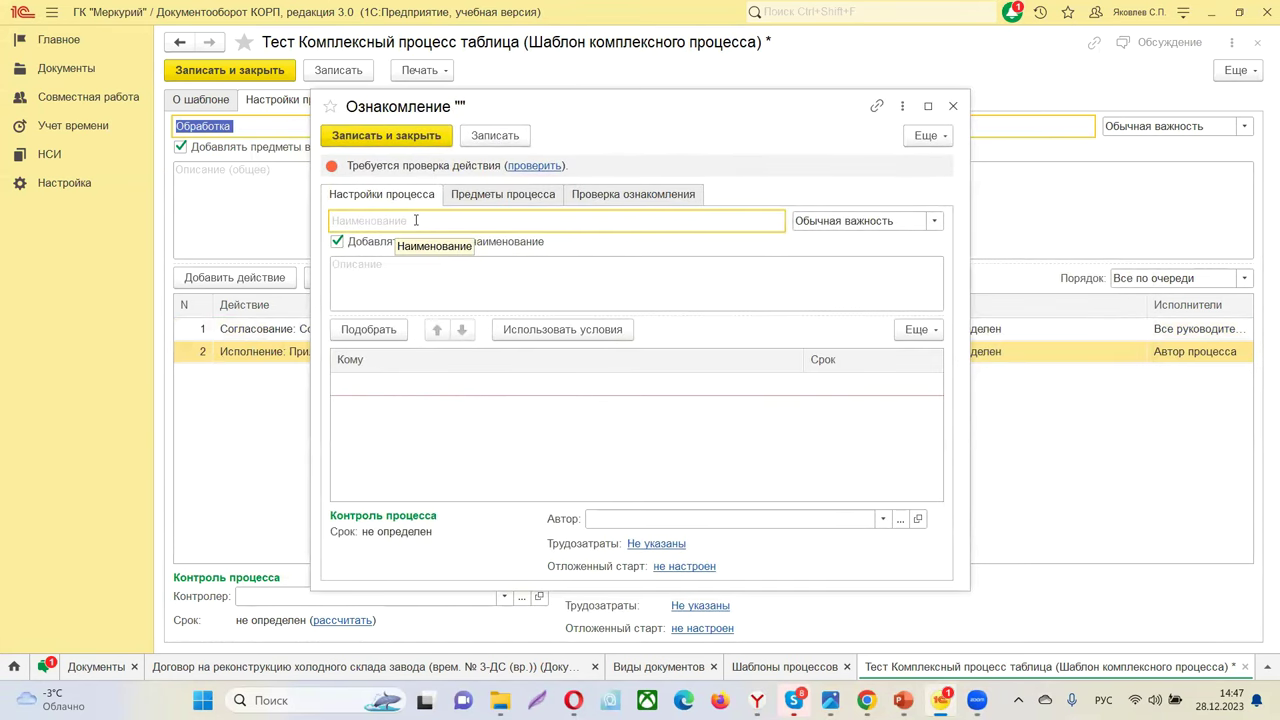
{"action": "type", "text": "Ознакомление"}
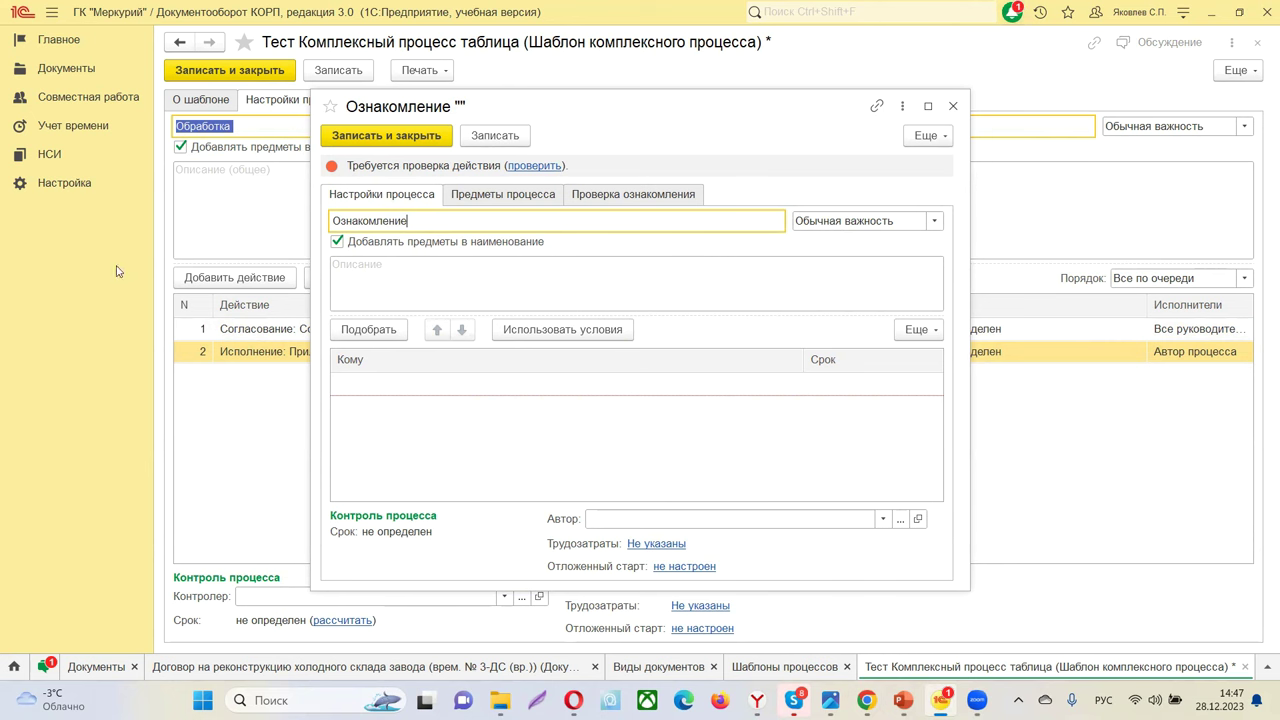
- Address the "Ознакомление" action to the auto-substitution "Все коллеги автора процесса", then check the action's setup and save it
{"action": "left_click", "coordinate": [368, 332]}
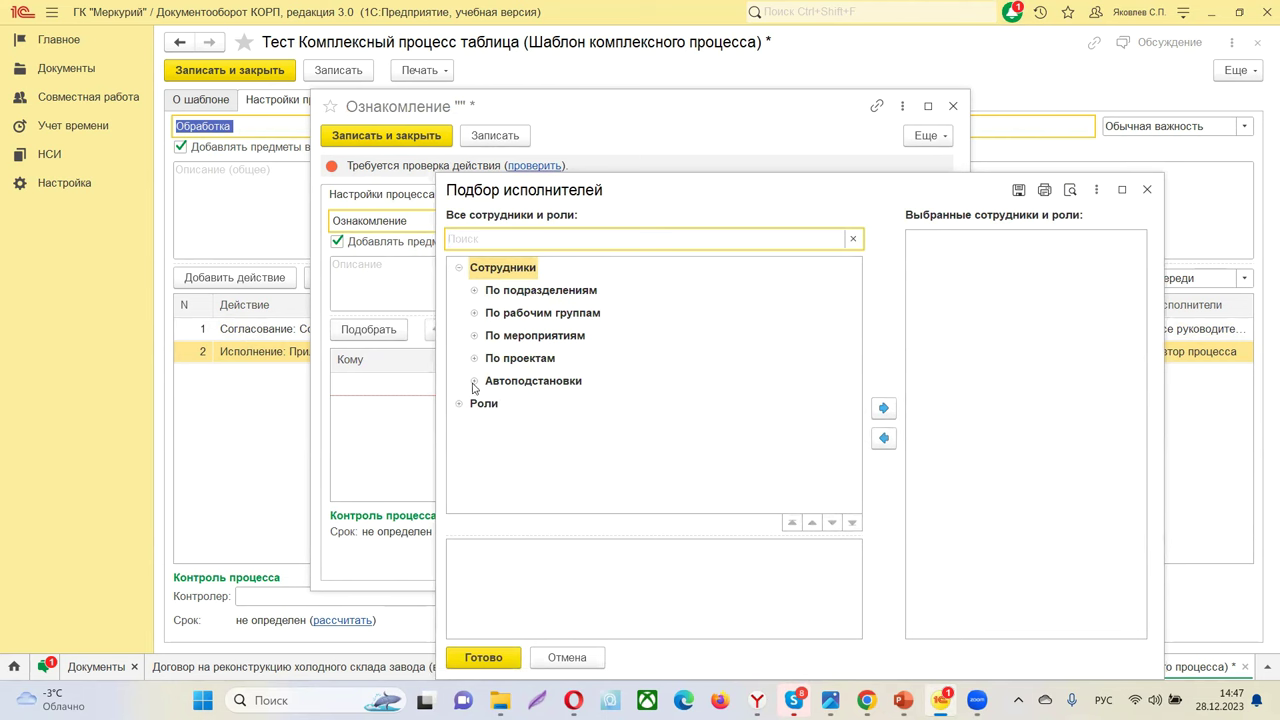
{"action": "left_click", "coordinate": [474, 383]}
{"action": "double_click", "coordinate": [597, 388]}
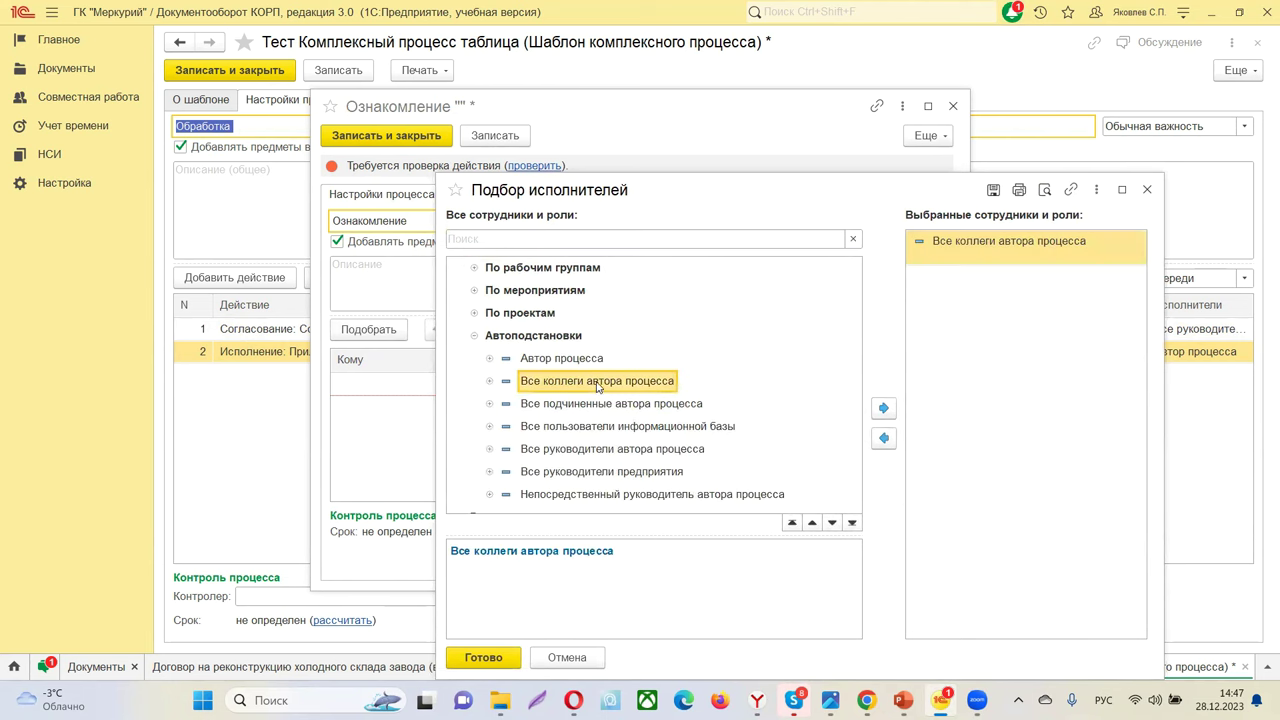
{"action": "left_click", "coordinate": [492, 656]}
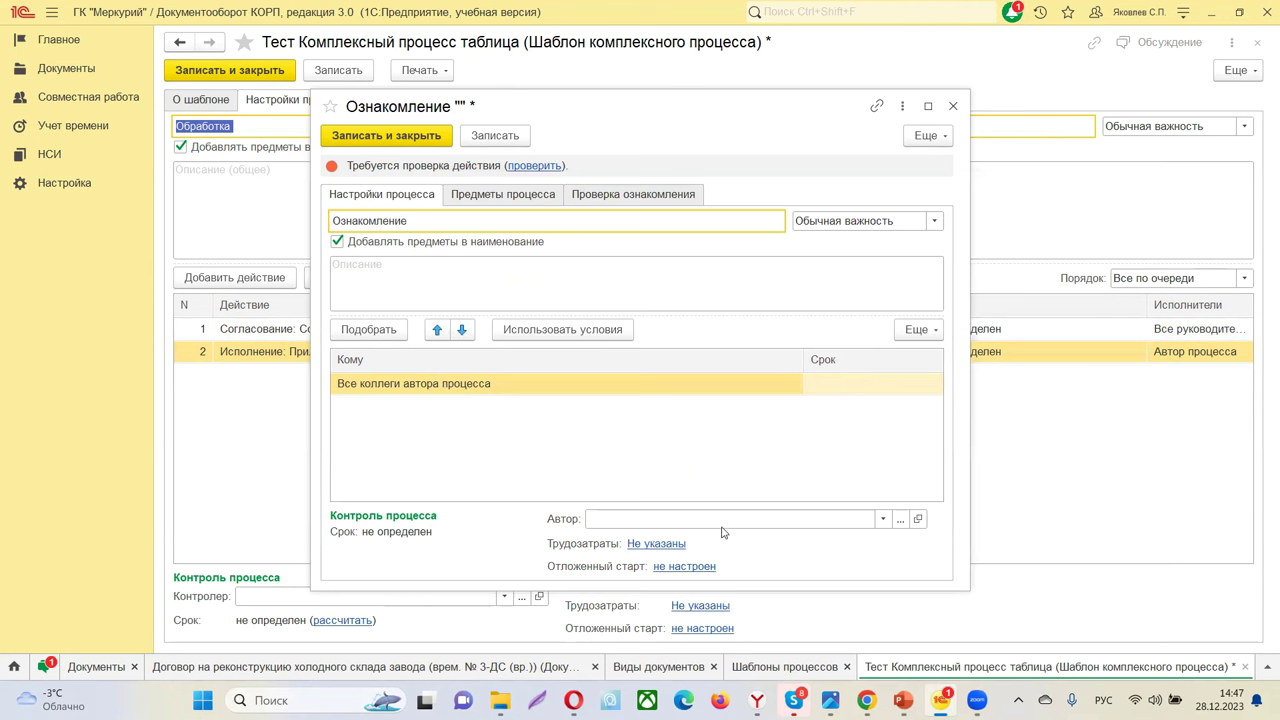
{"action": "left_click", "coordinate": [529, 166]}
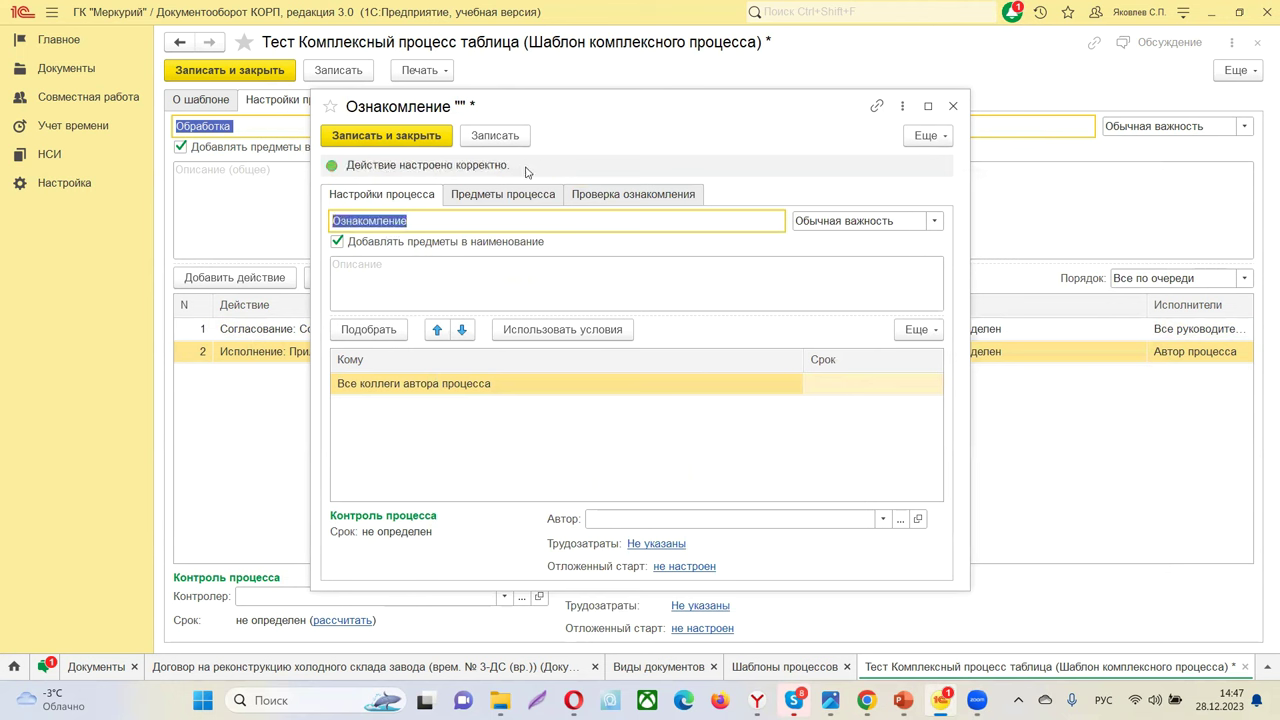
{"action": "left_click", "coordinate": [410, 139]}
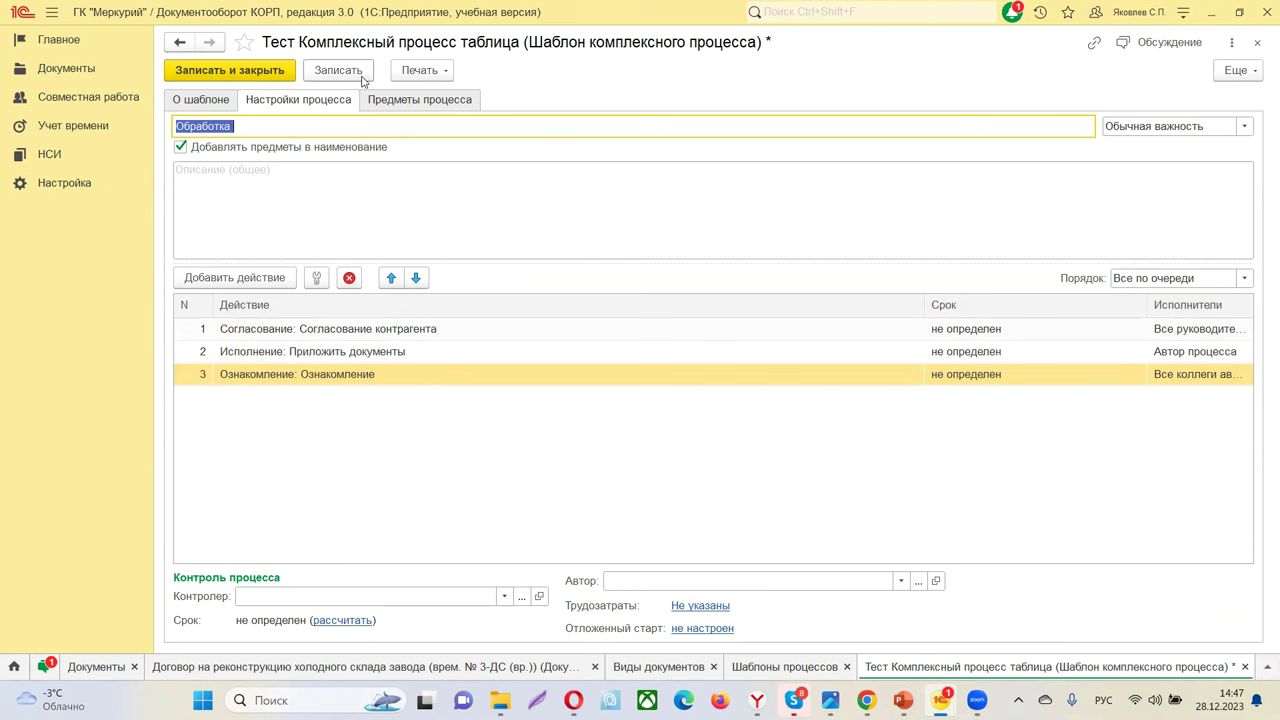
- Rename the template as "Тест Комплексный процесс согласования Контрагента таблица"
{"action": "left_click", "coordinate": [213, 104]}
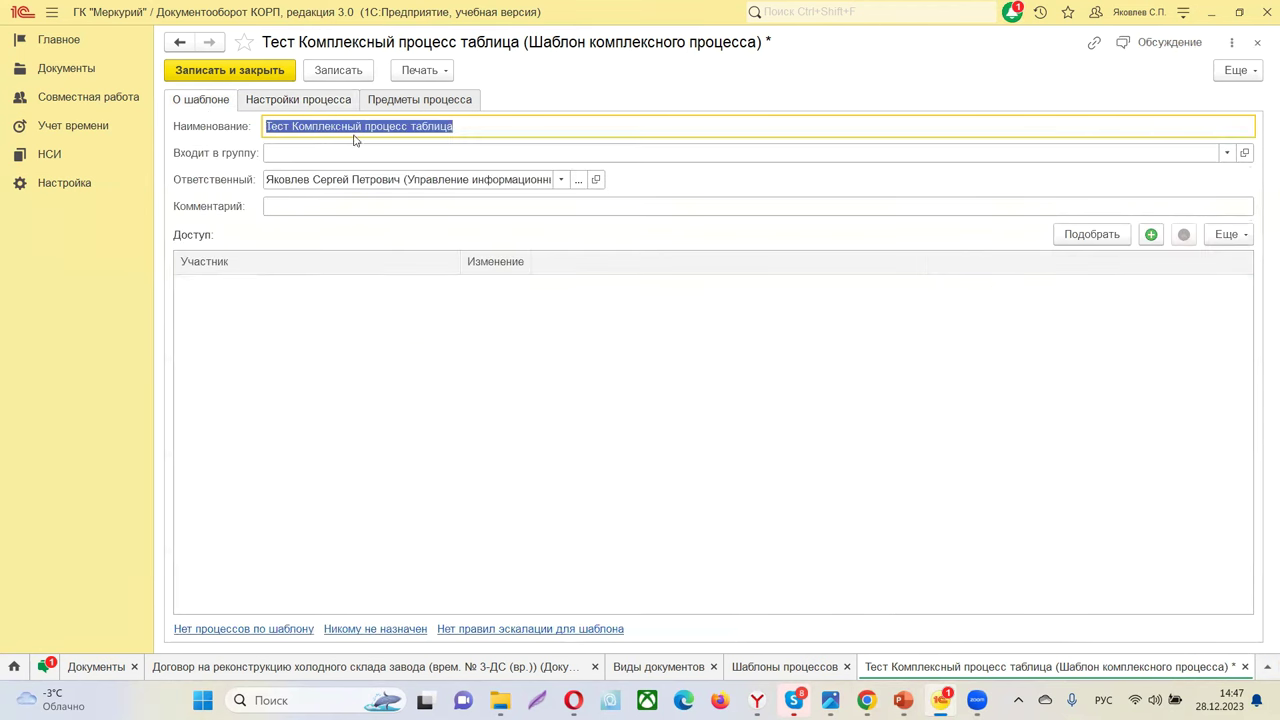
{"action": "left_click", "coordinate": [410, 128]}
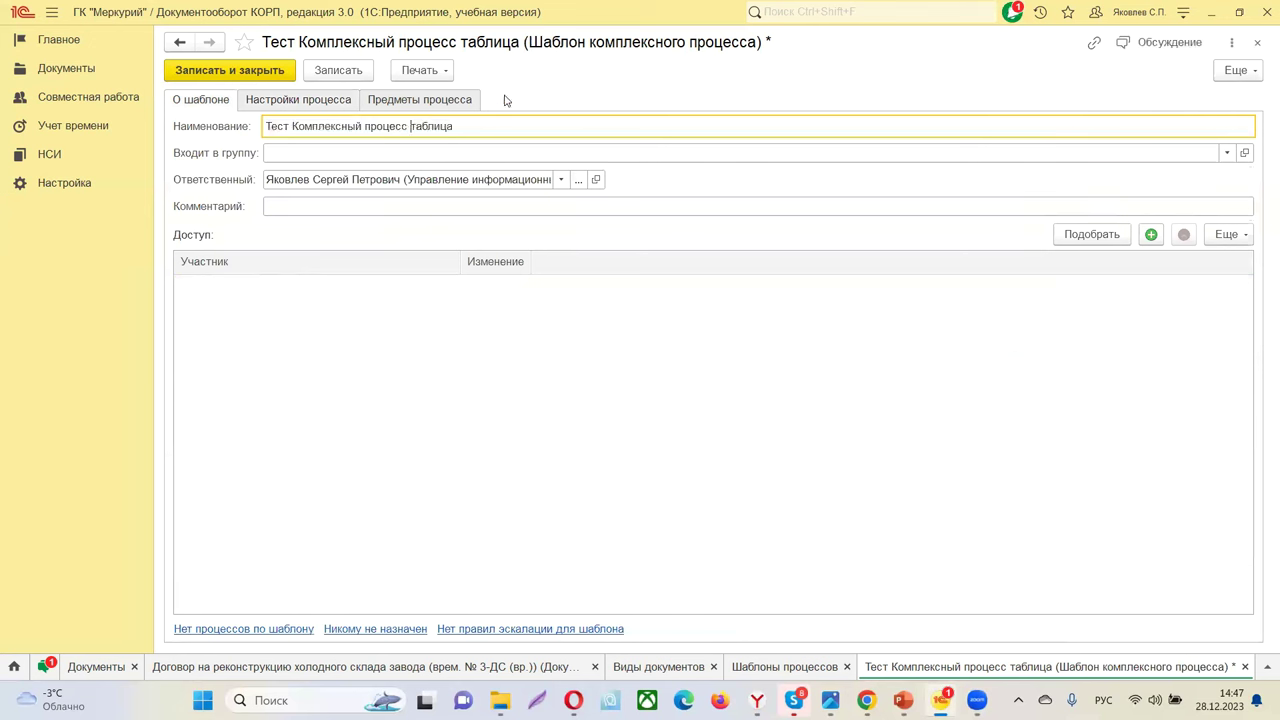
{"action": "type", "text": "согласов"}
{"action": "type", "text": "ания К"}
{"action": "type", "text": "онтраген"}
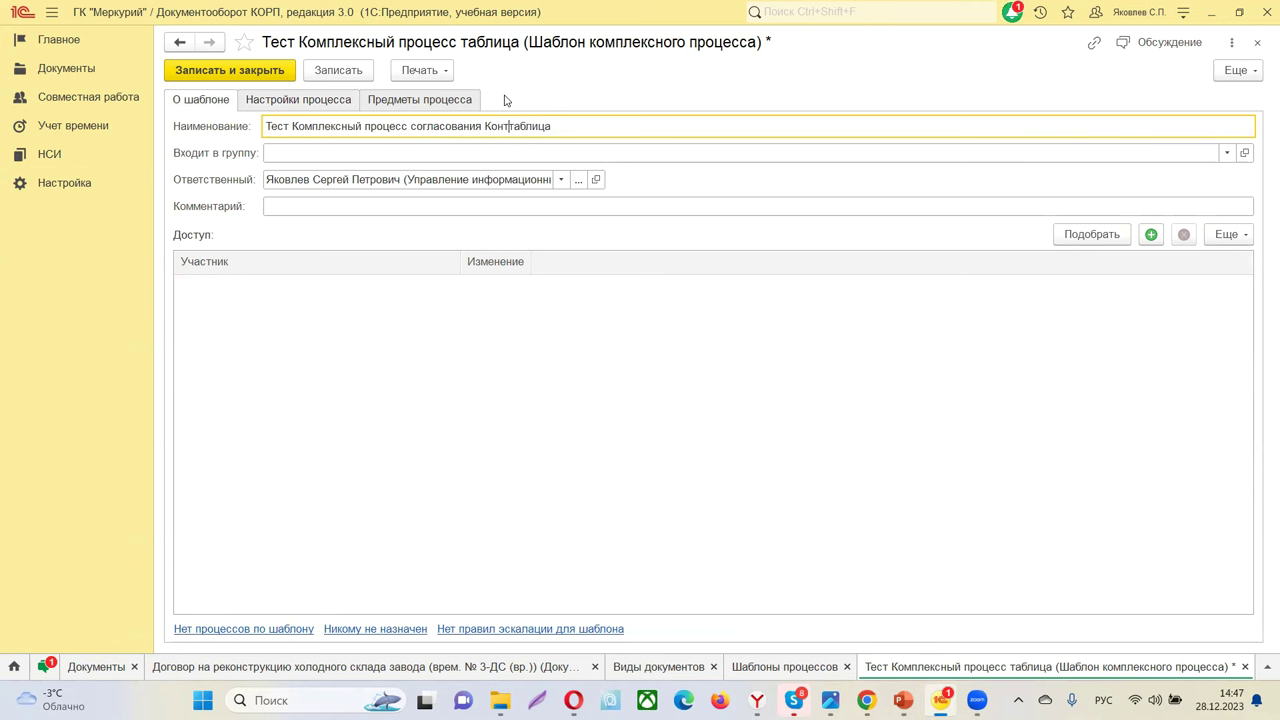
{"action": "type", "text": "та"}
- Create an assignment of the template to "Контрагенты" and save it
{"action": "left_click", "coordinate": [382, 630]}
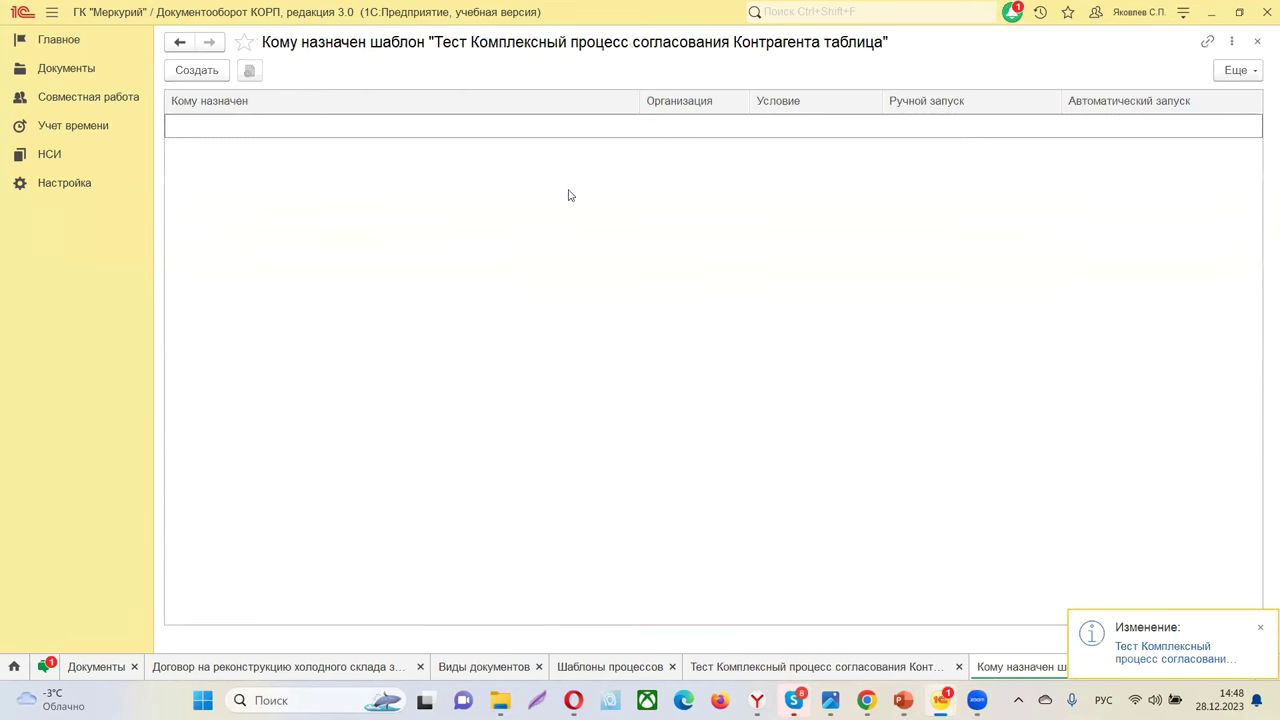
{"action": "left_click", "coordinate": [196, 70]}
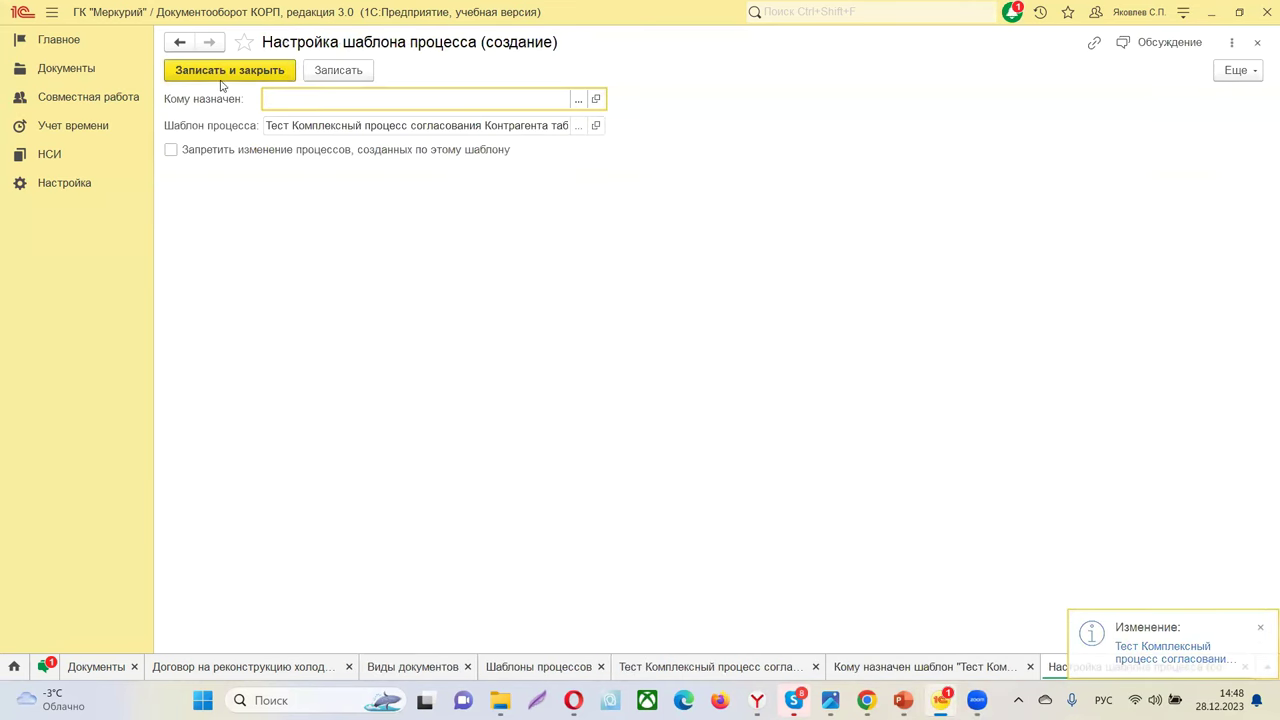
{"action": "left_click", "coordinate": [578, 100]}
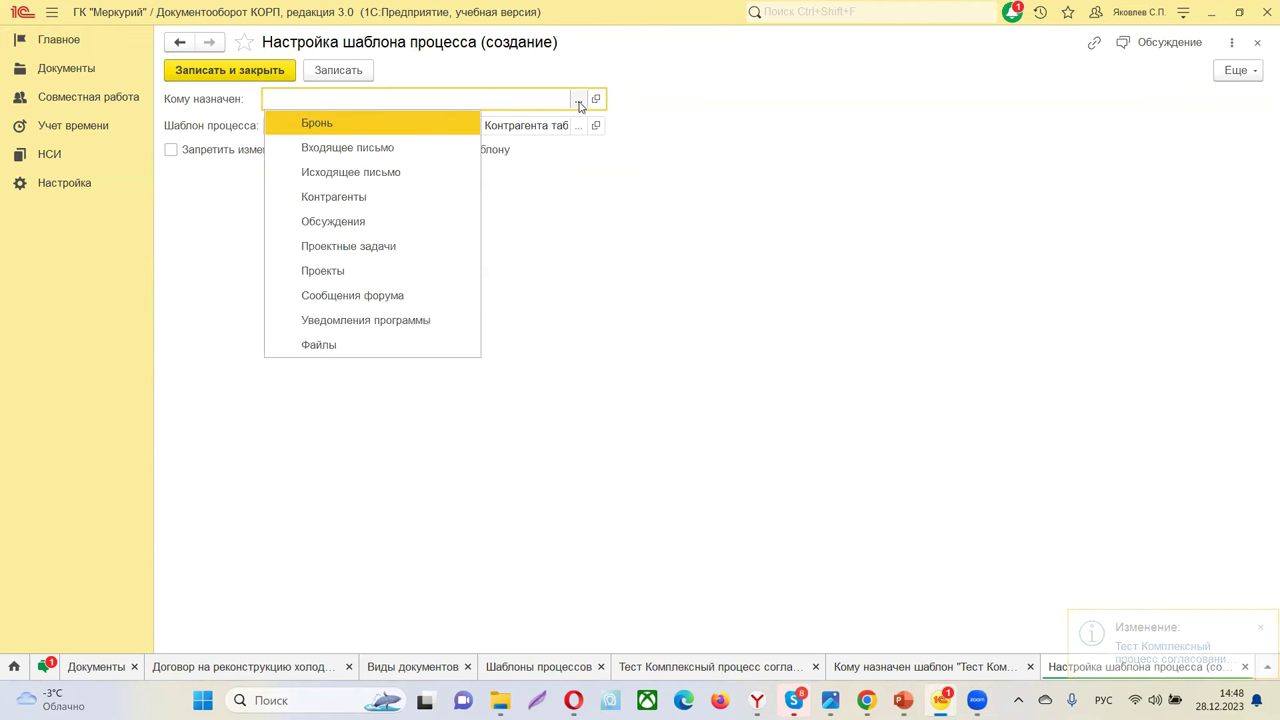
{"action": "left_click", "coordinate": [349, 196]}
{"action": "left_click", "coordinate": [256, 74]}
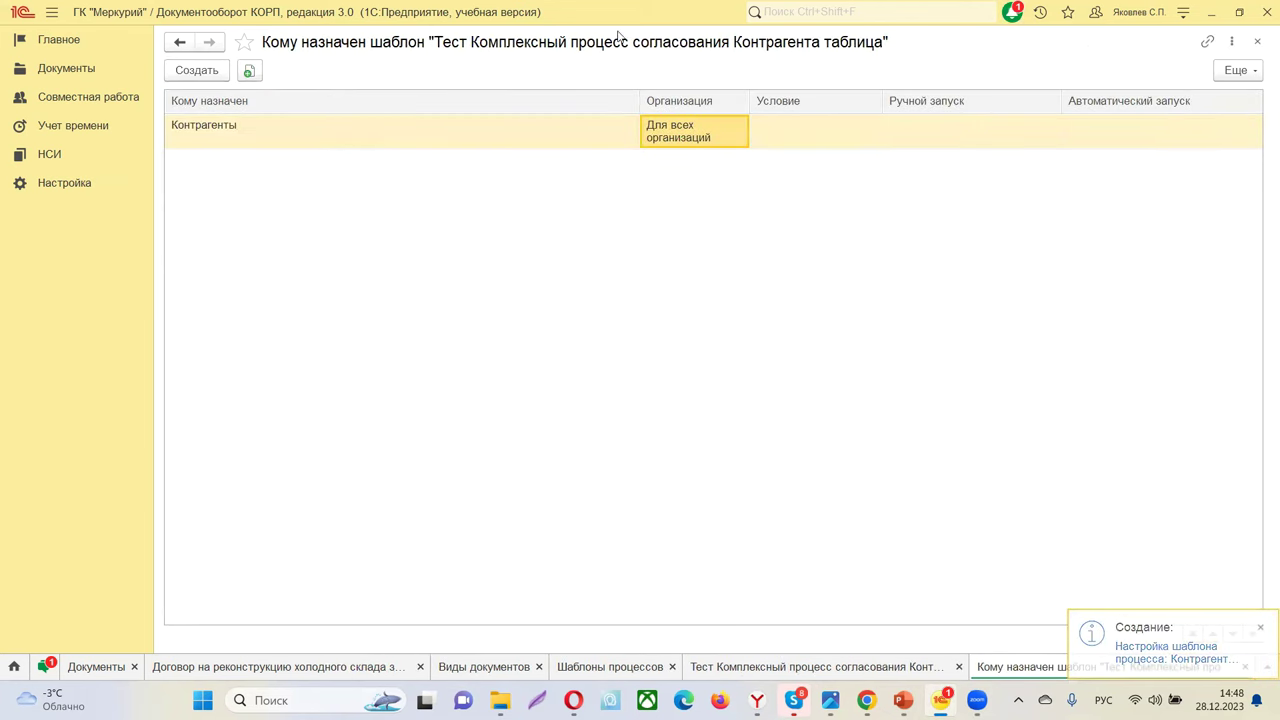
- Run the readiness check on the template "Тест Комплексный процесс согласования Контрагента таблица", then save and close it
{"action": "left_click", "coordinate": [181, 43]}
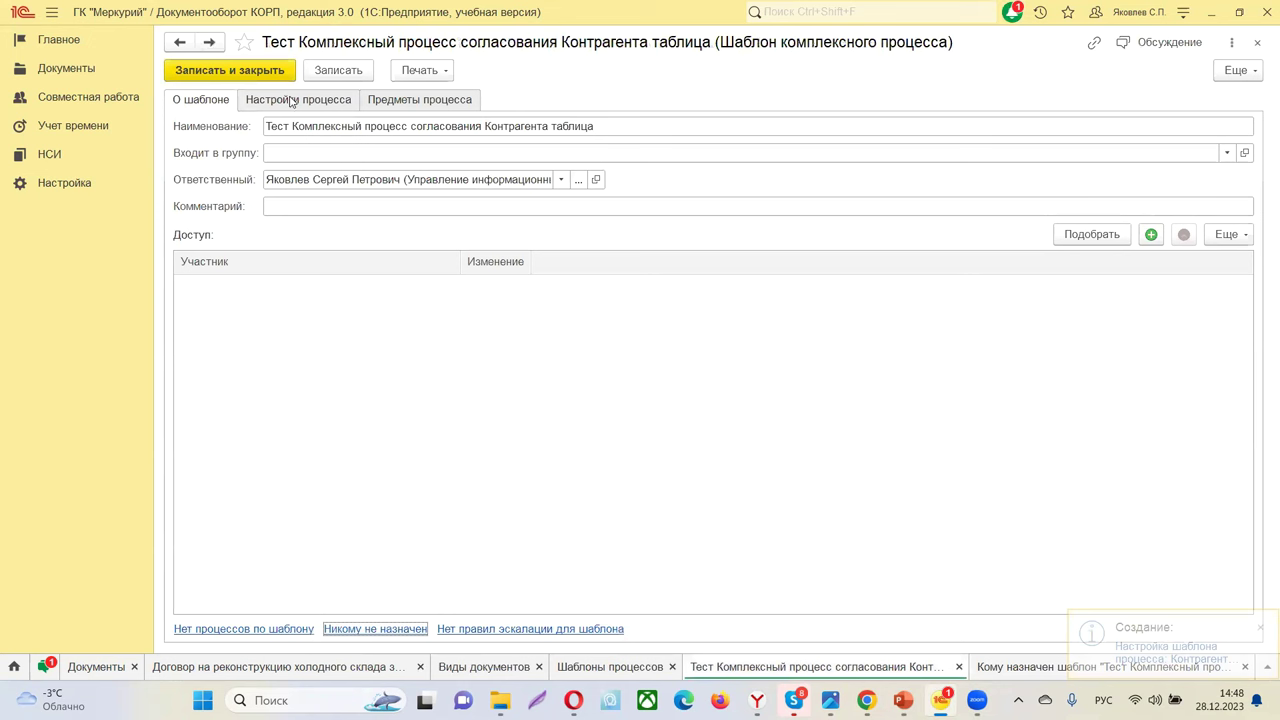
{"action": "left_click", "coordinate": [320, 68]}
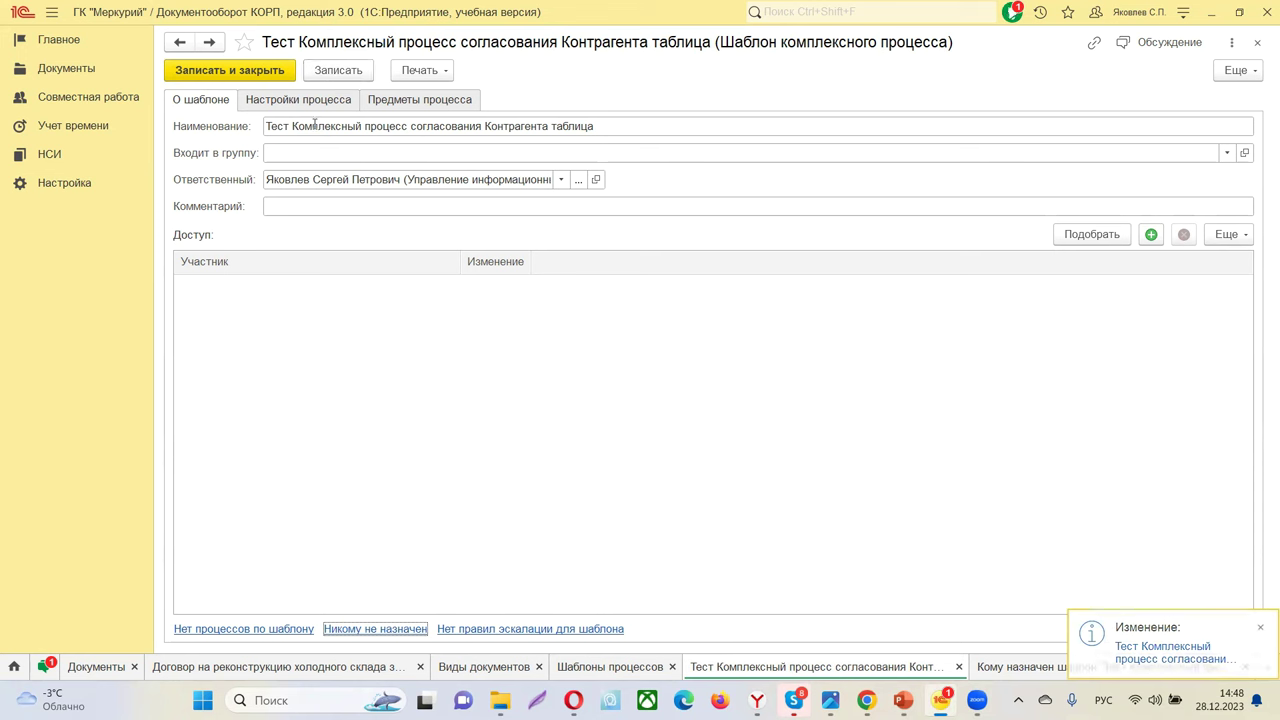
{"action": "left_click", "coordinate": [315, 124]}
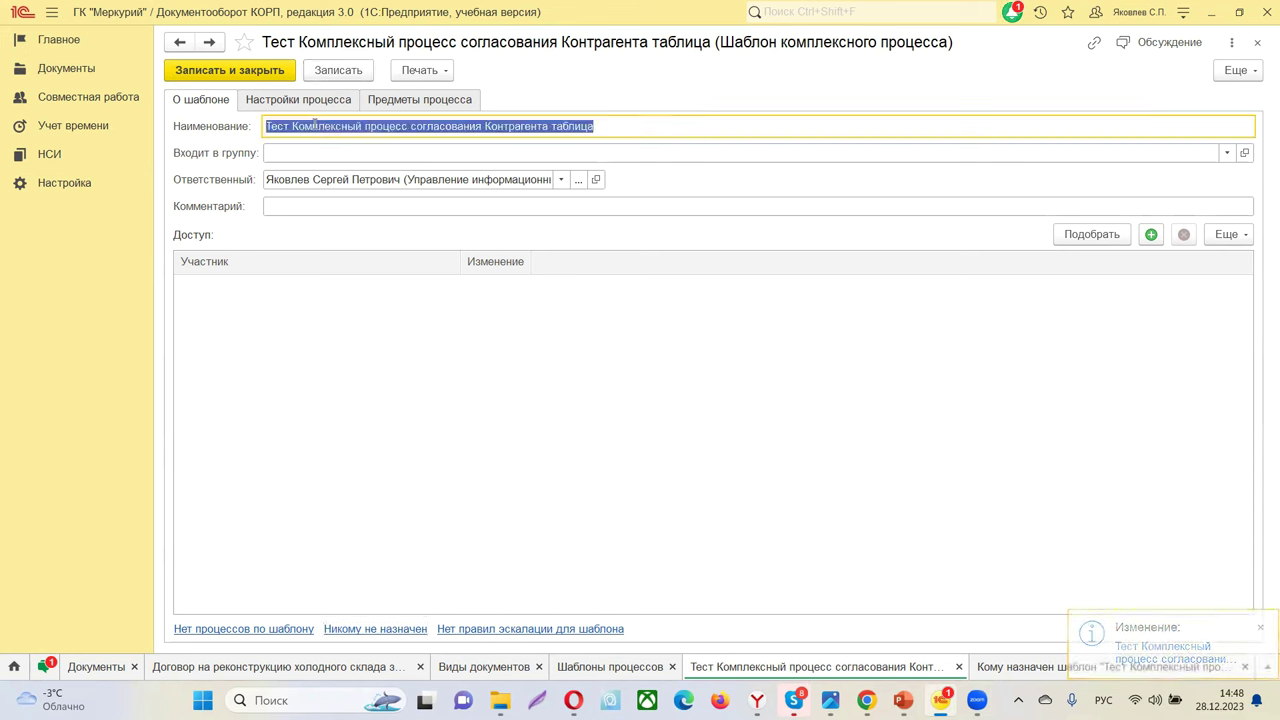
{"action": "left_click", "coordinate": [238, 75]}
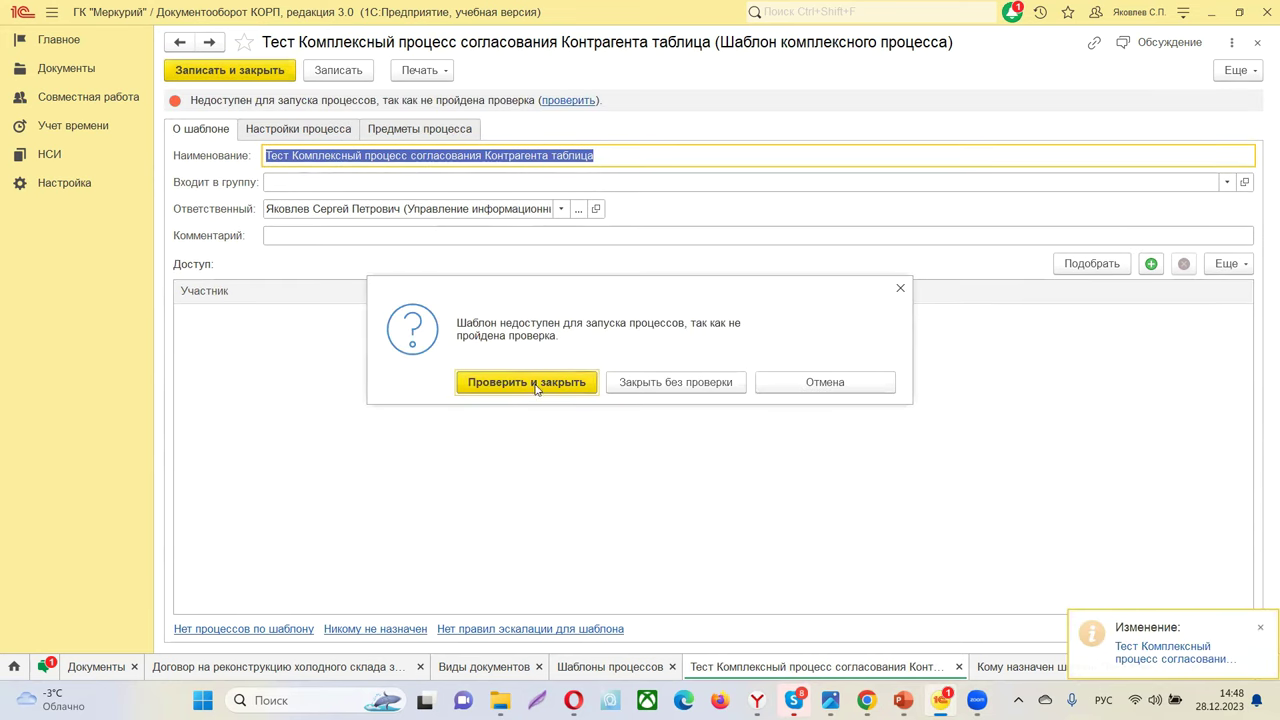
{"action": "left_click", "coordinate": [900, 289]}
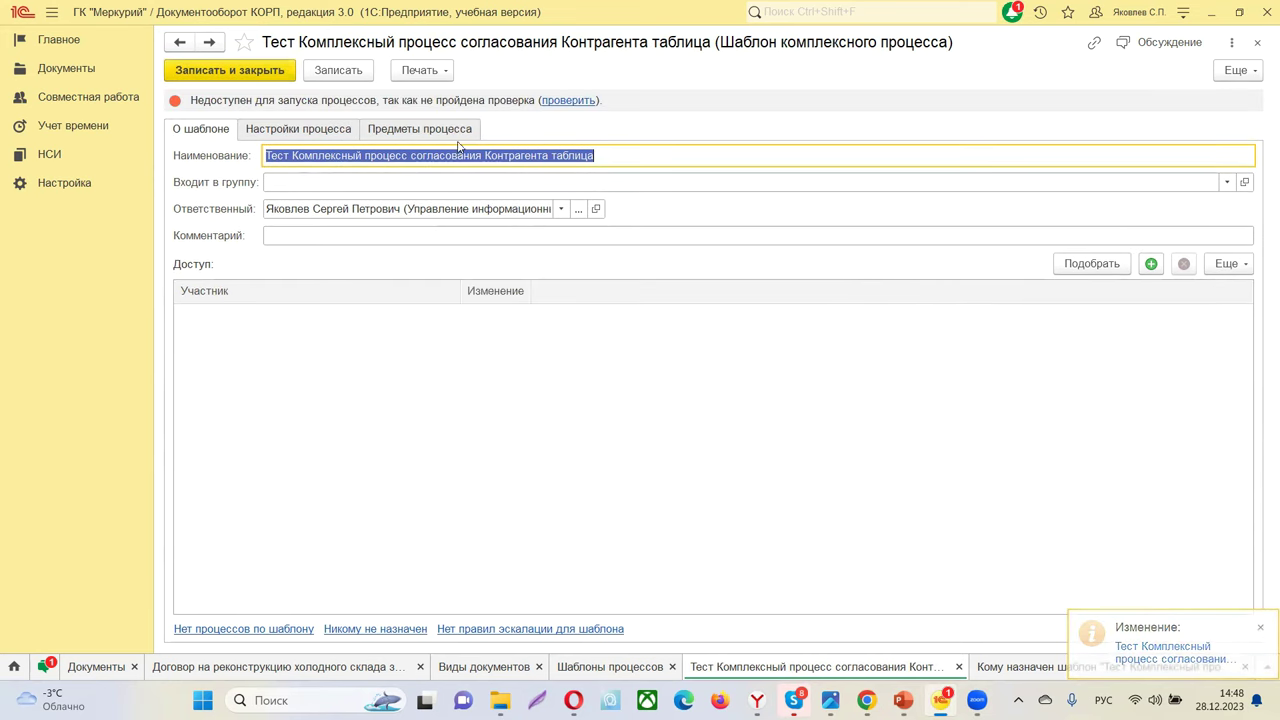
{"action": "left_click", "coordinate": [585, 99]}
{"action": "left_click", "coordinate": [814, 381]}
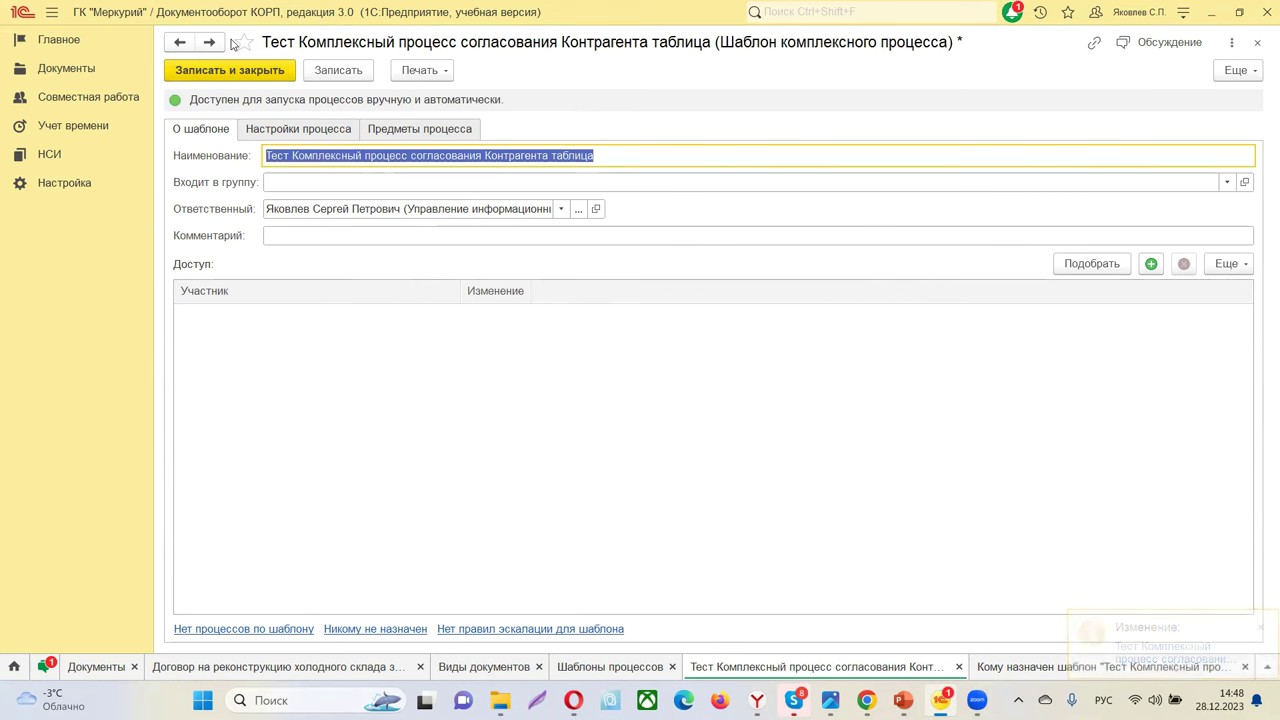
{"action": "left_click", "coordinate": [229, 70]}
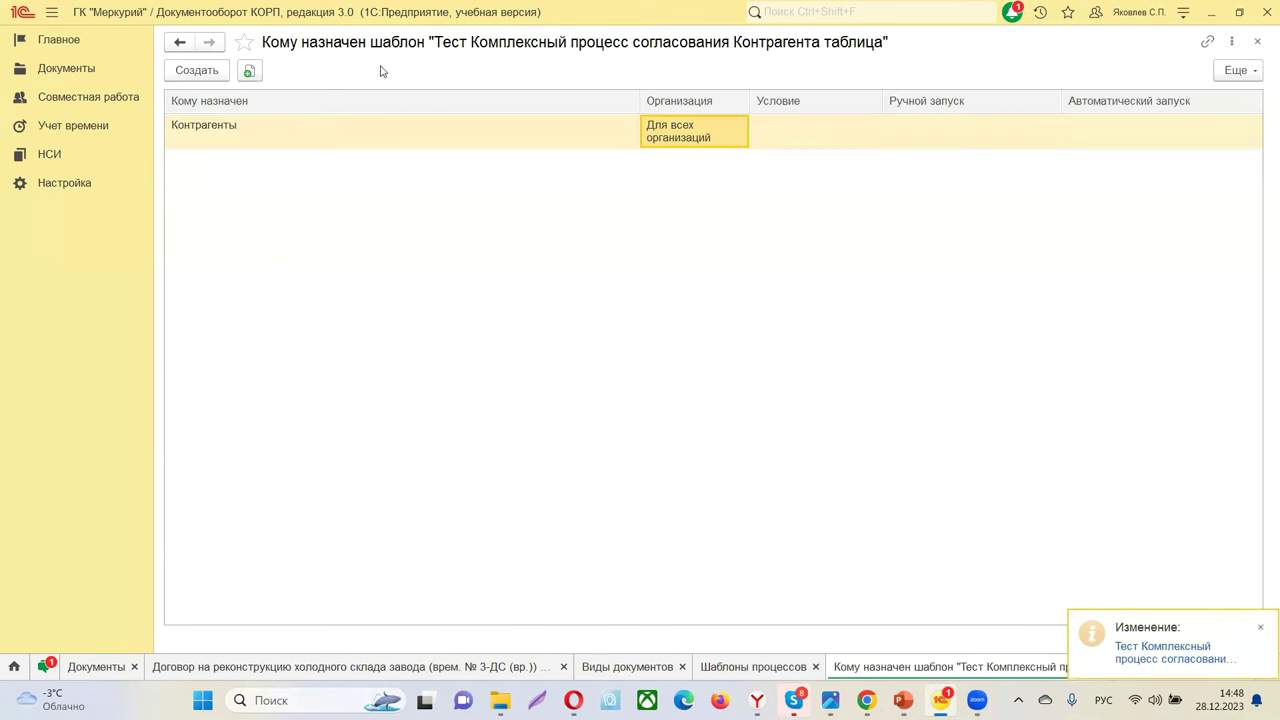
- Open the "Контрагенты" list and examine the processes and tasks of the individual listed just above "УВО при УВД Самарской области"
{"action": "left_click", "coordinate": [48, 155]}
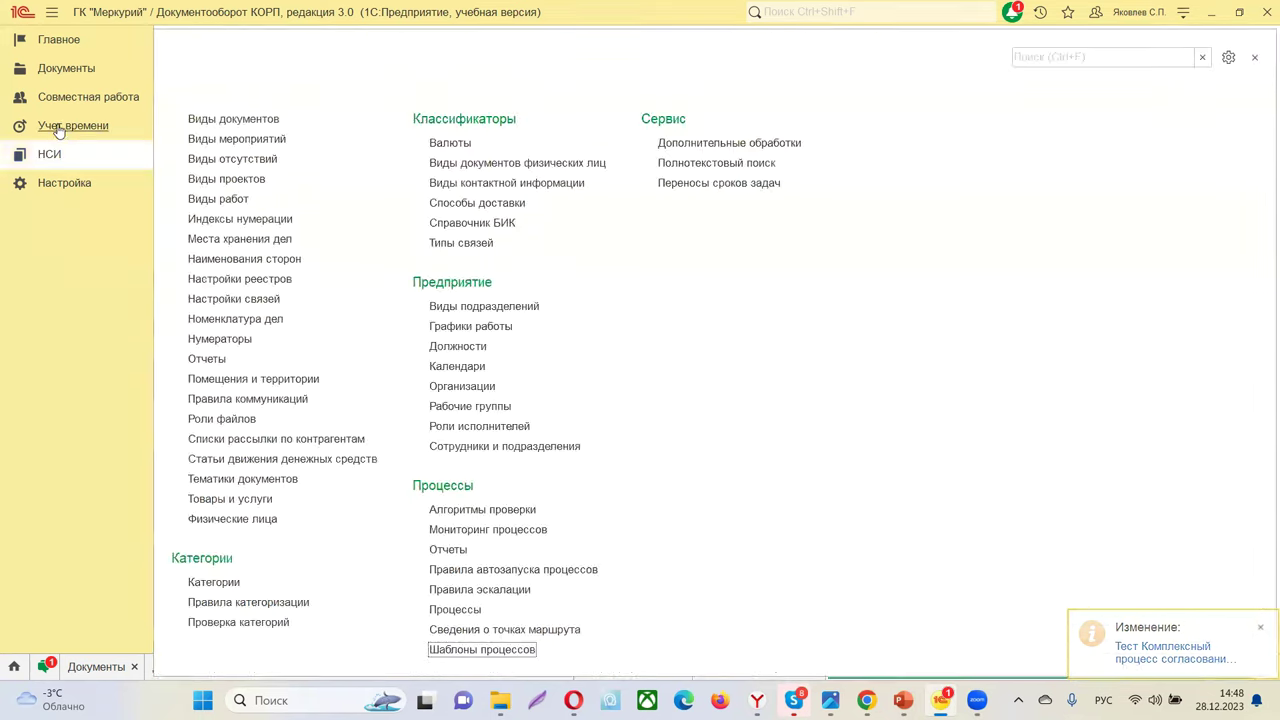
{"action": "left_click", "coordinate": [75, 97]}
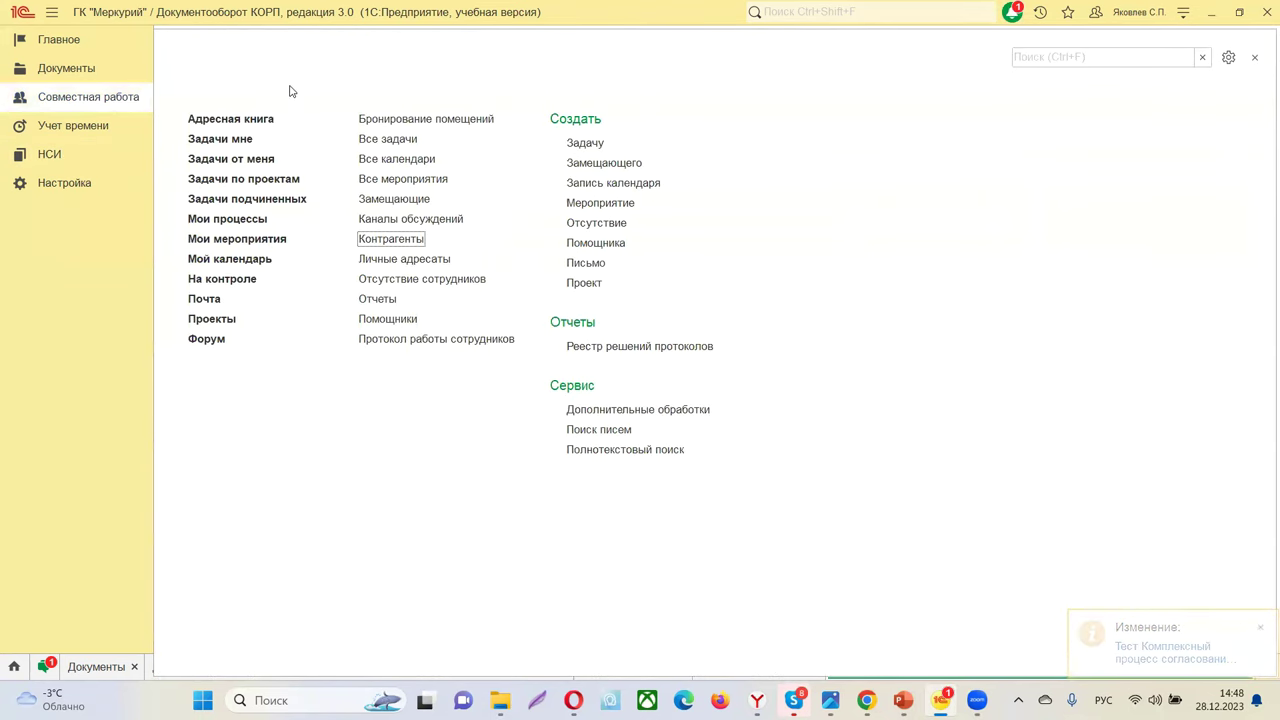
{"action": "left_click", "coordinate": [380, 238]}
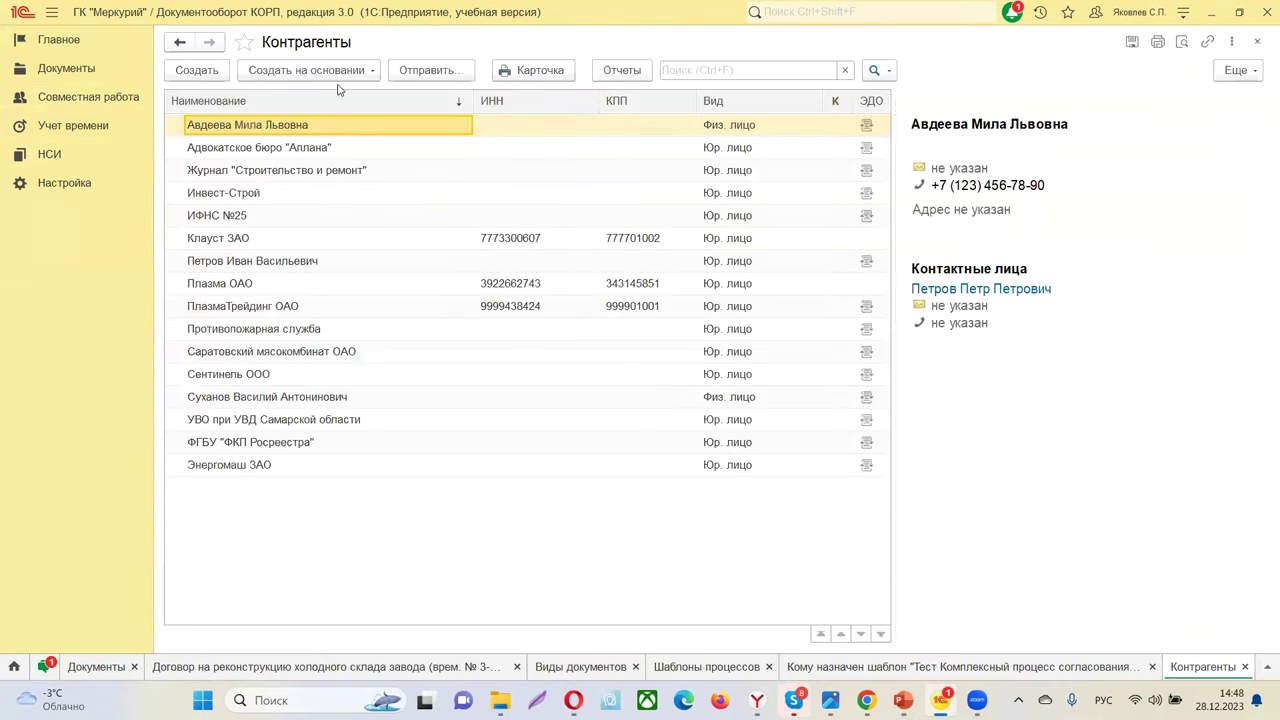
{"action": "double_click", "coordinate": [222, 398]}
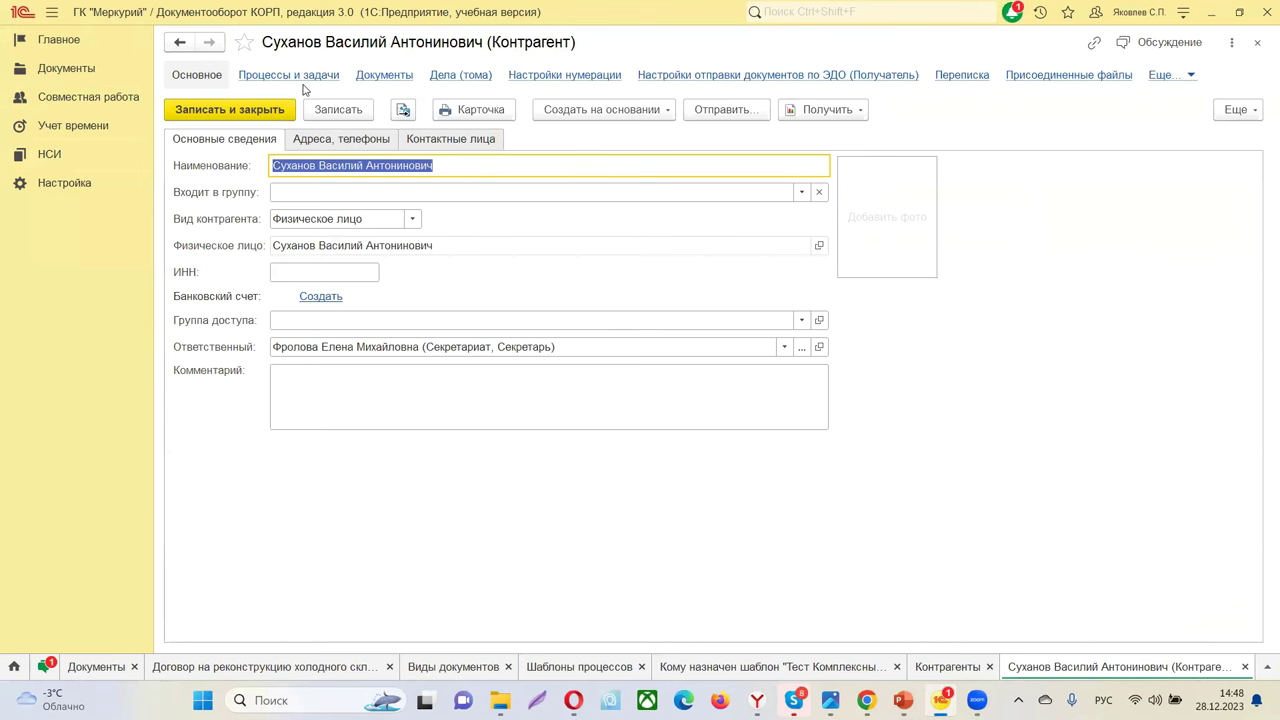
{"action": "left_click", "coordinate": [290, 77]}
{"action": "scroll", "coordinate": [340, 392], "scroll_direction": "down", "scroll_amount": 1}
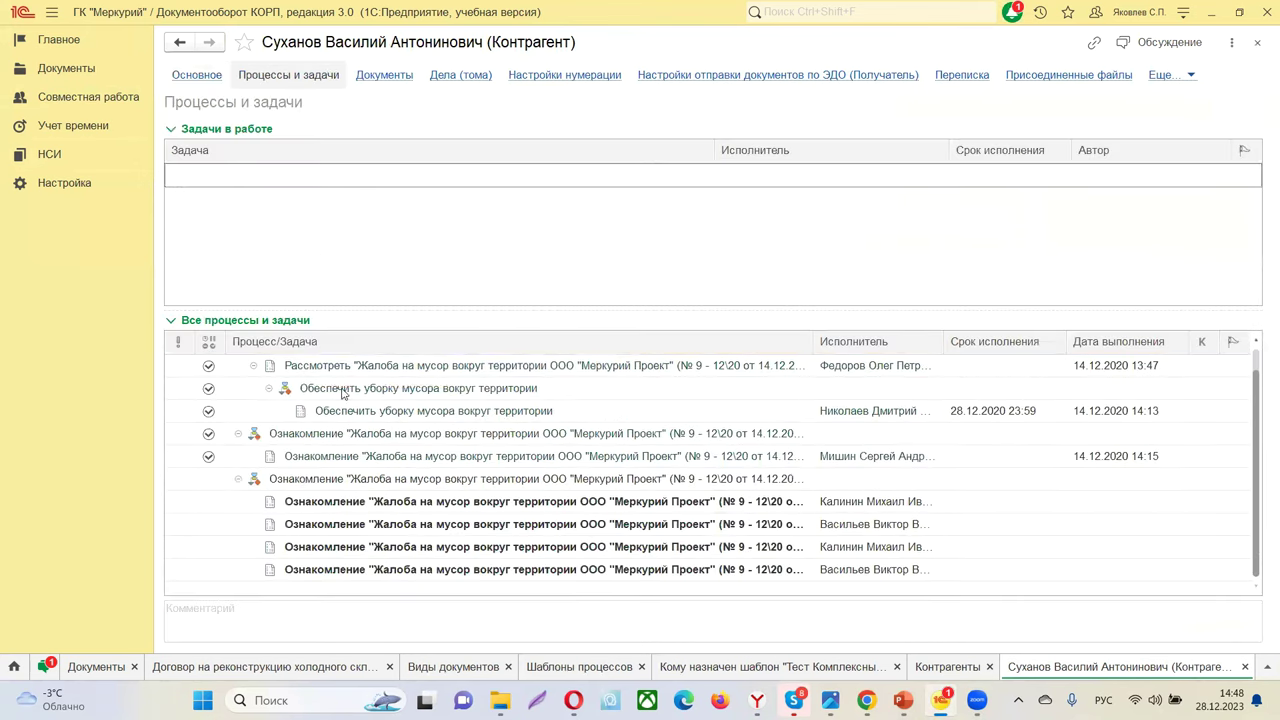
{"action": "left_click", "coordinate": [1257, 42]}
- Examine the processes and tasks of counterparty "УВО при УВД Самарской области", including the details of its "Коммерческое предложение" processing
{"action": "left_click", "coordinate": [202, 419]}
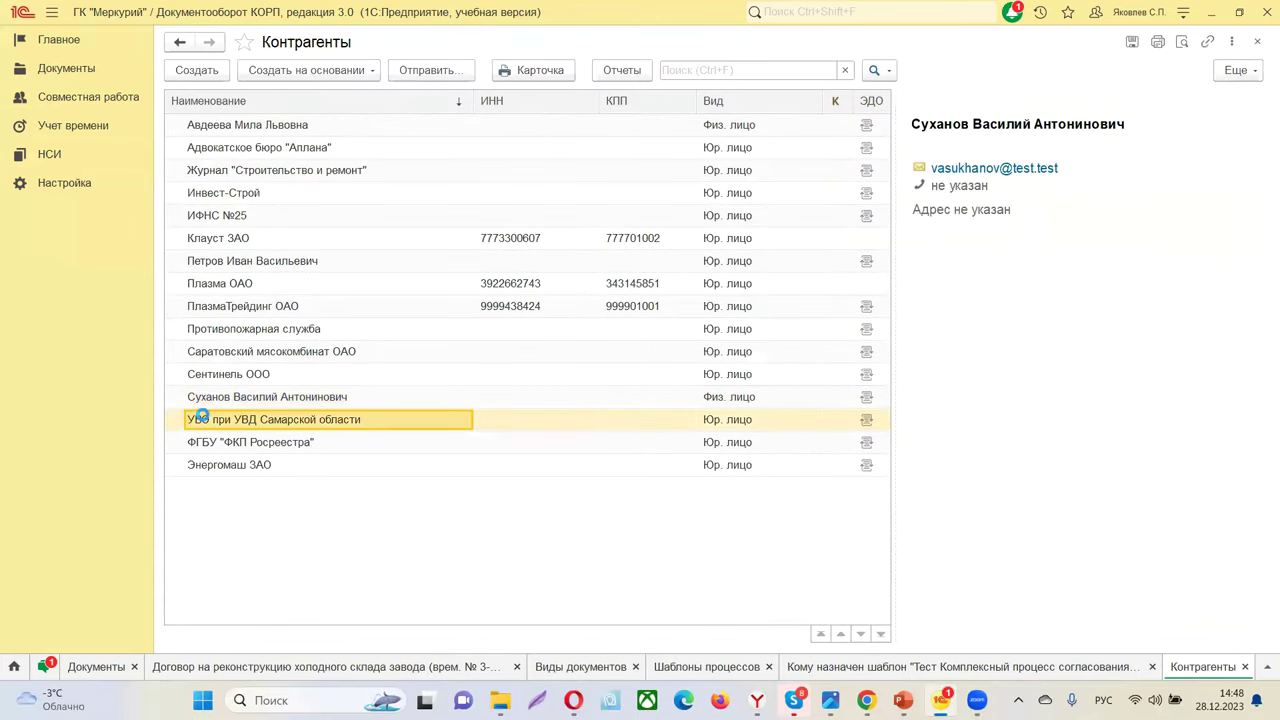
{"action": "double_click", "coordinate": [202, 419]}
{"action": "left_click", "coordinate": [300, 76]}
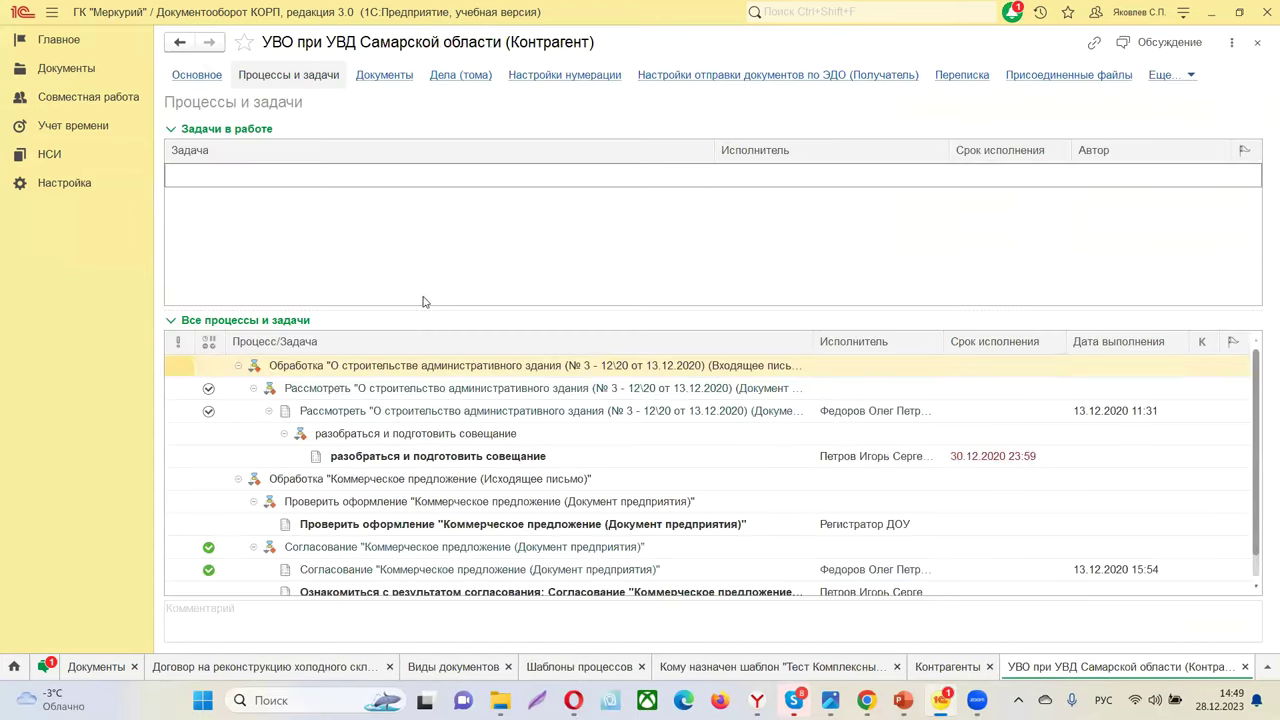
{"action": "scroll", "coordinate": [310, 450], "scroll_direction": "down", "scroll_amount": 1}
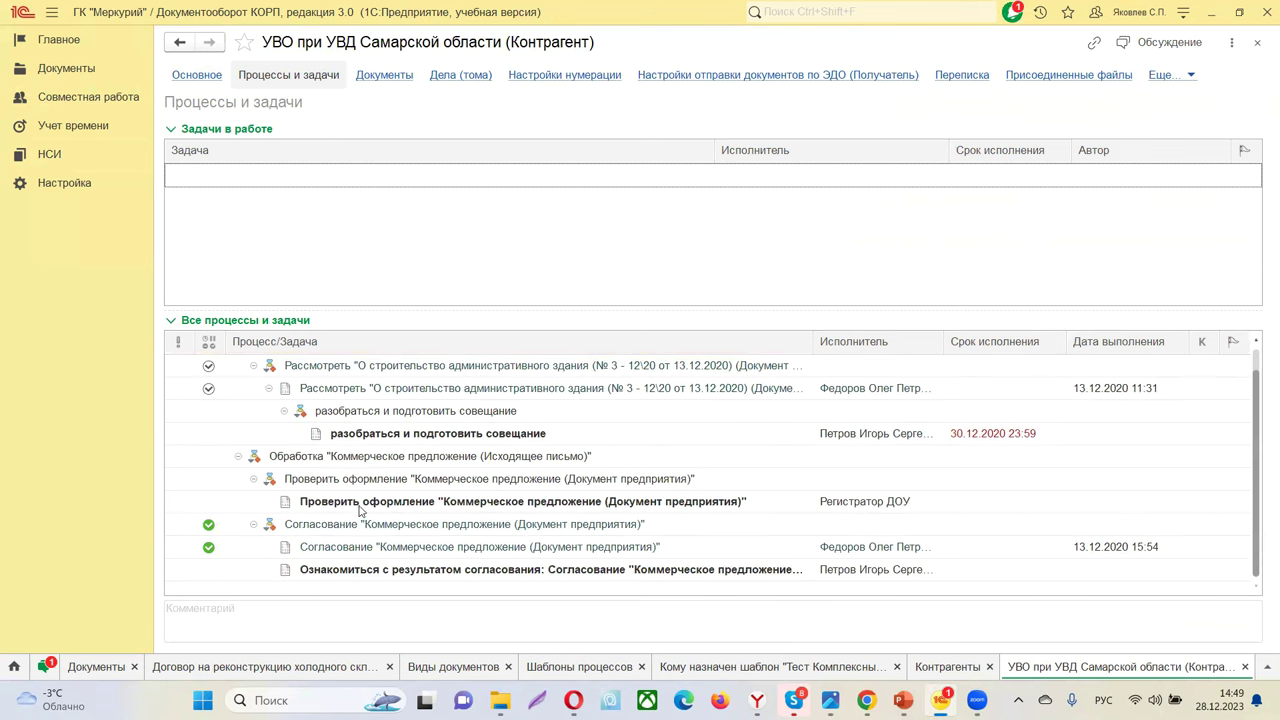
{"action": "left_click", "coordinate": [304, 456]}
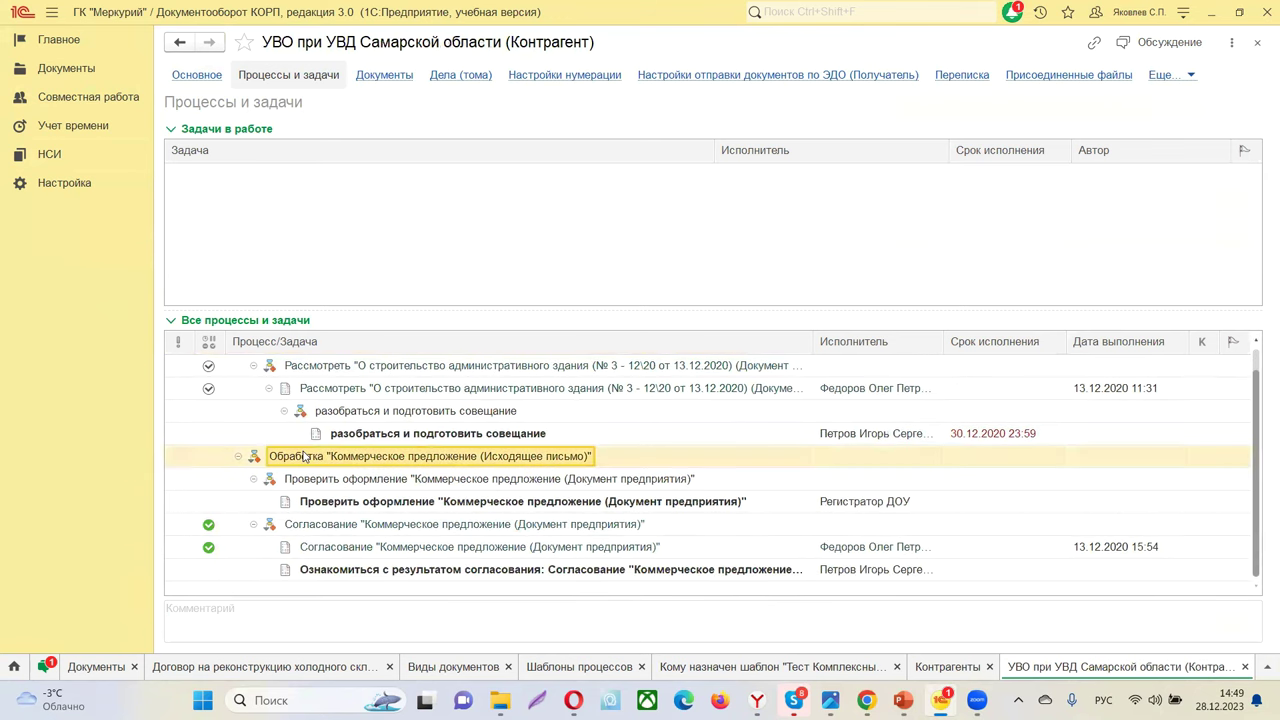
{"action": "double_click", "coordinate": [304, 456]}
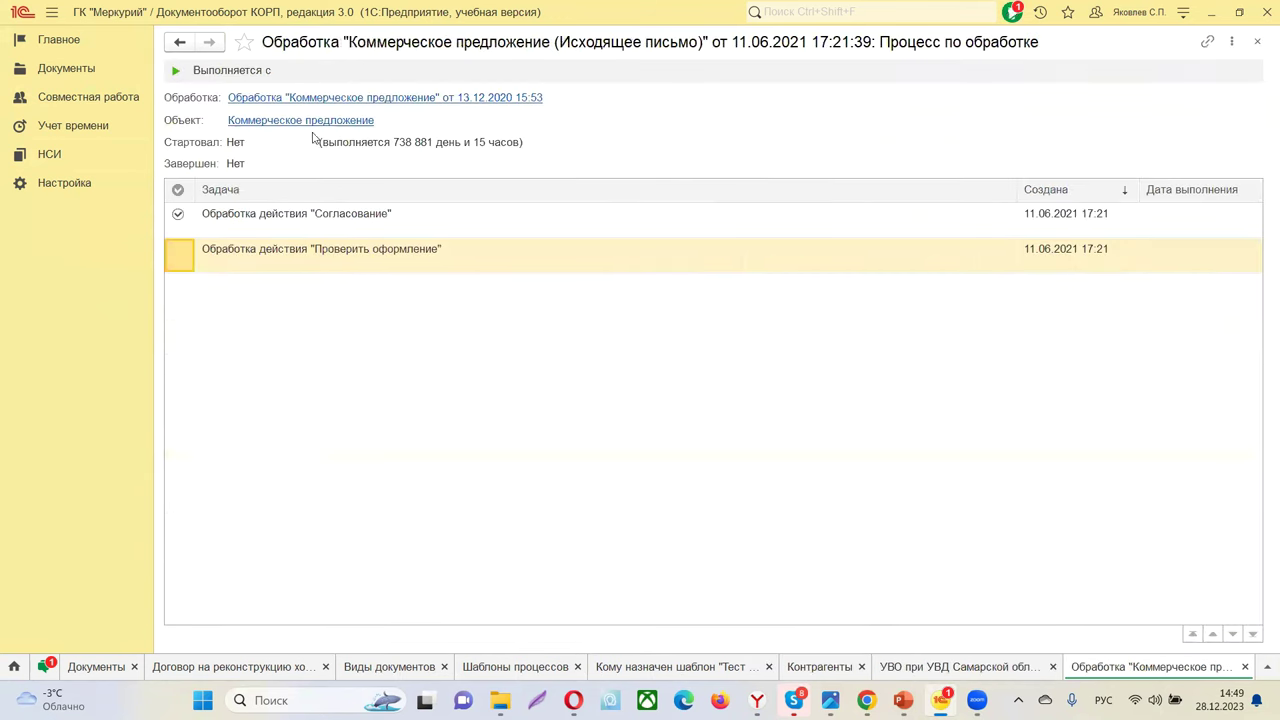
{"action": "left_click", "coordinate": [1257, 41]}
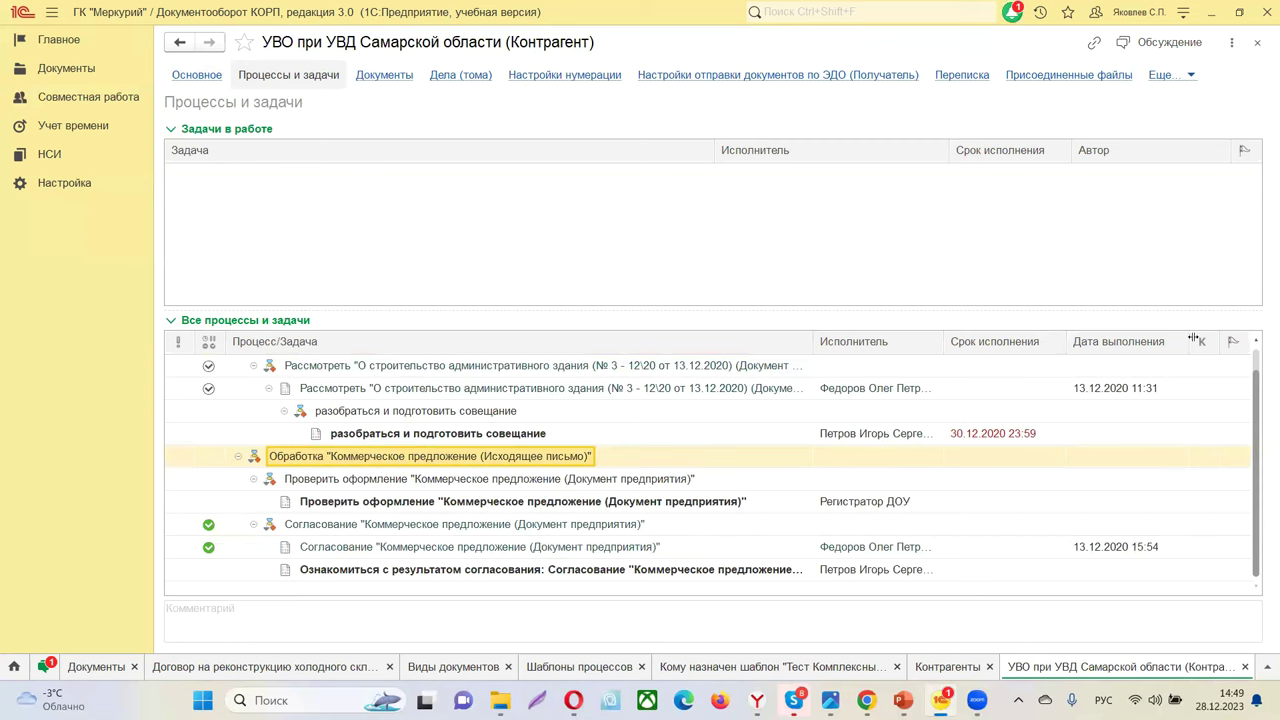
{"action": "left_click", "coordinate": [1257, 42]}
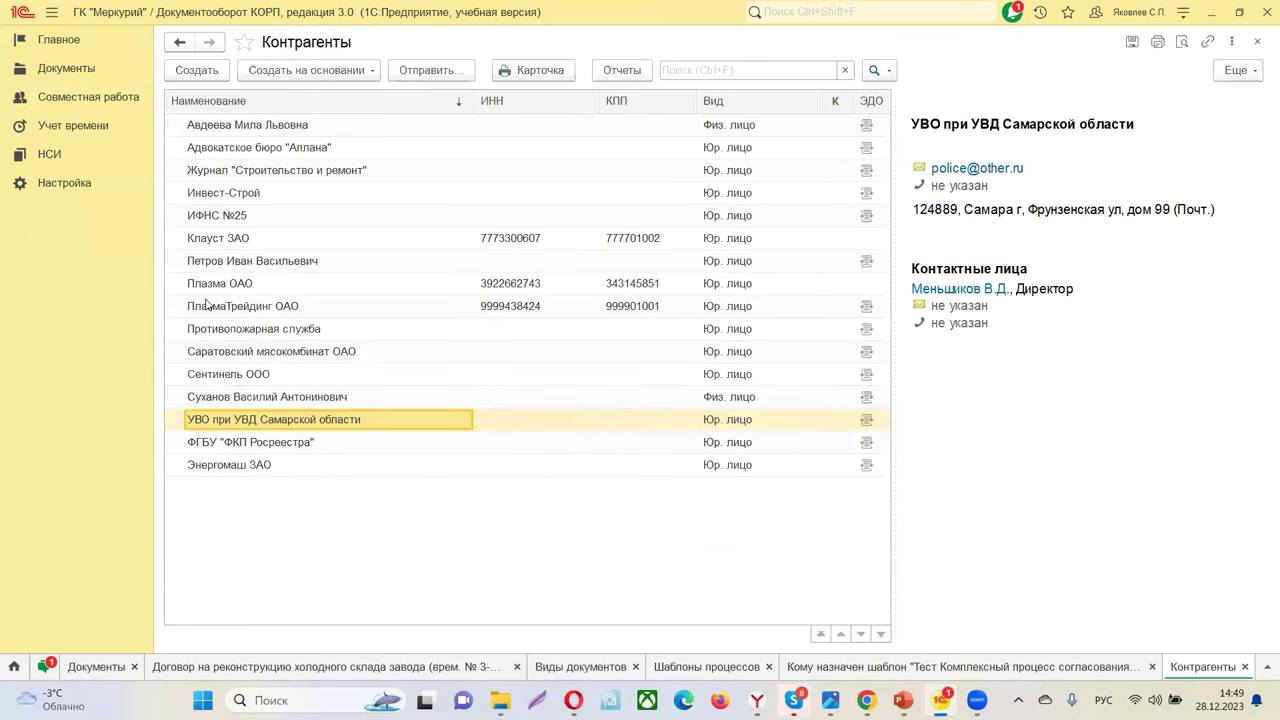
- Open the first counterparty in the list and look through its full history of processes and tasks
{"action": "double_click", "coordinate": [238, 128]}
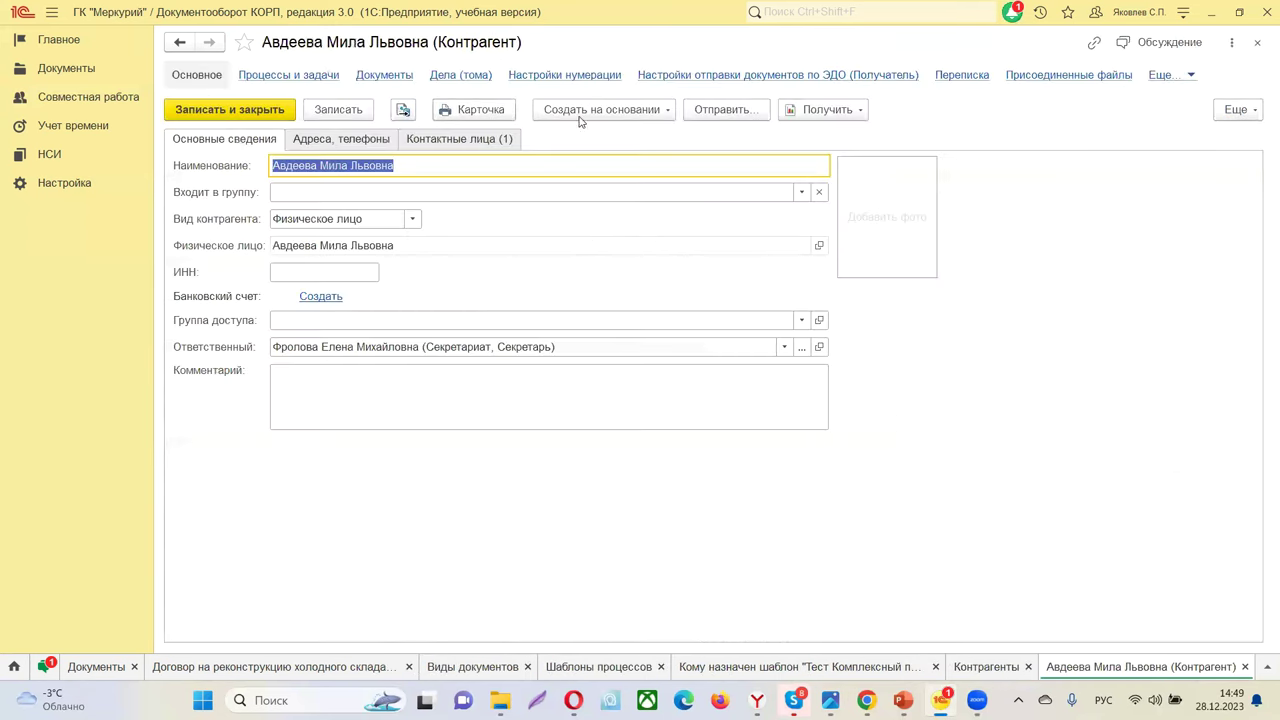
{"action": "left_click", "coordinate": [304, 80]}
{"action": "scroll", "coordinate": [352, 424], "scroll_direction": "down", "scroll_amount": 15}
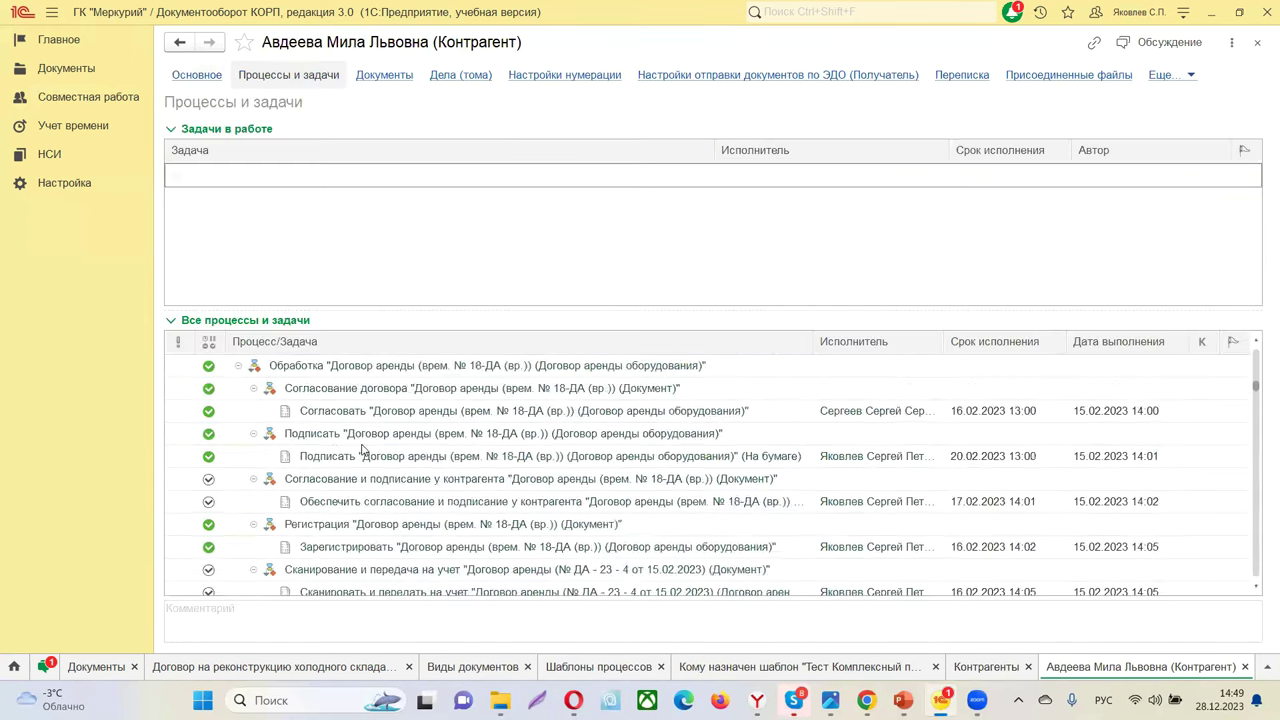
{"action": "scroll", "coordinate": [370, 480], "scroll_direction": "down", "scroll_amount": 10}
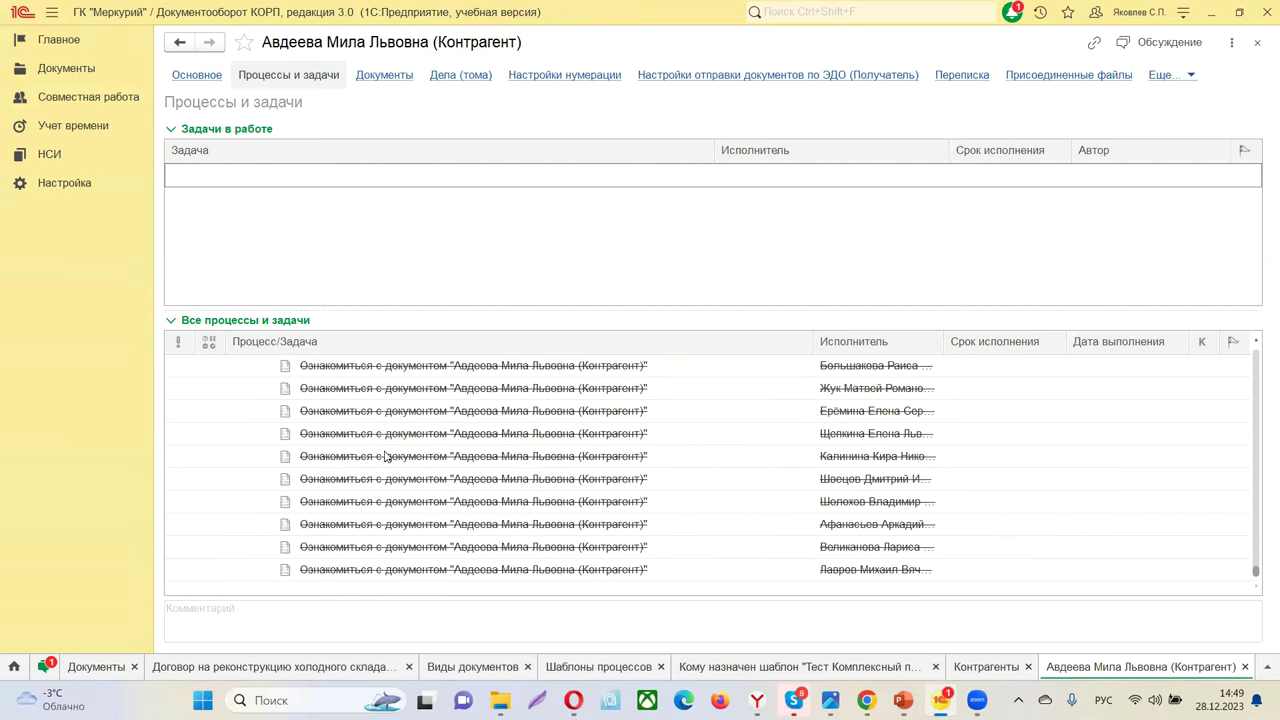
- Start a complex process for the counterparty from the template "Тест Комплексный процесс согласования Контрагента таблица" and view its tasks in progress
{"action": "left_click", "coordinate": [193, 76]}
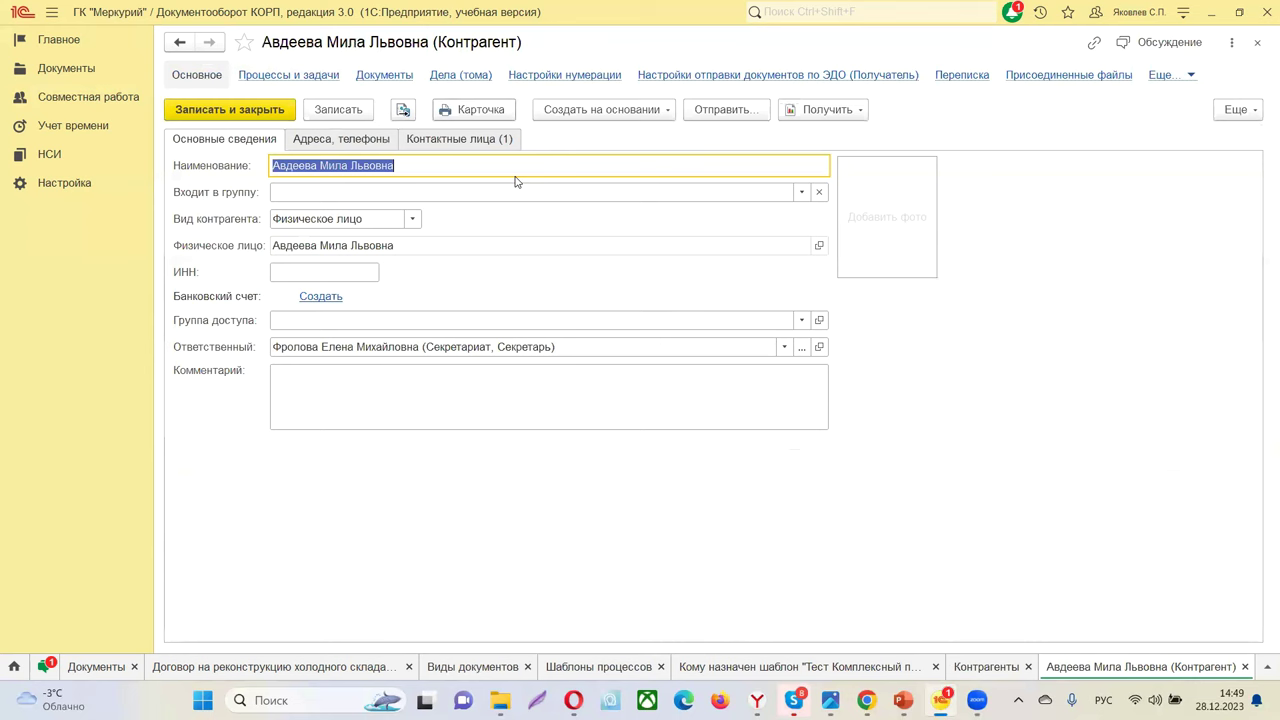
{"action": "left_click", "coordinate": [725, 110]}
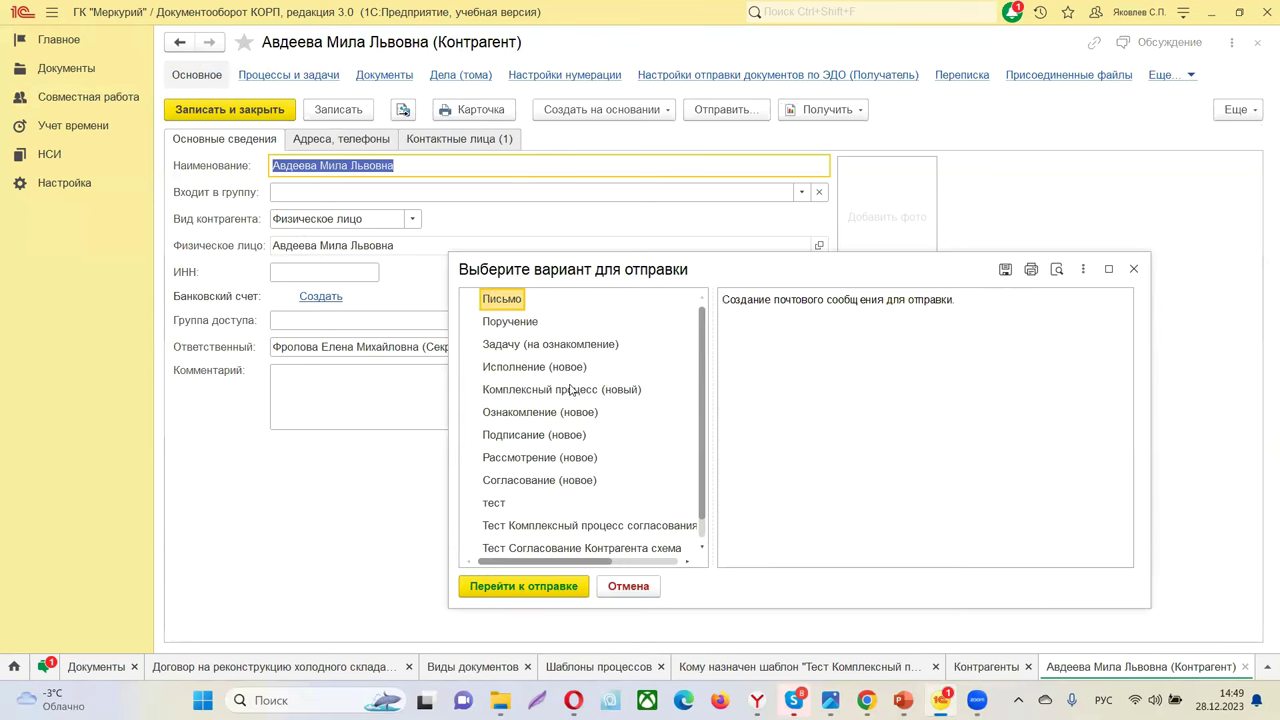
{"action": "scroll", "coordinate": [575, 390], "scroll_direction": "down", "scroll_amount": 1}
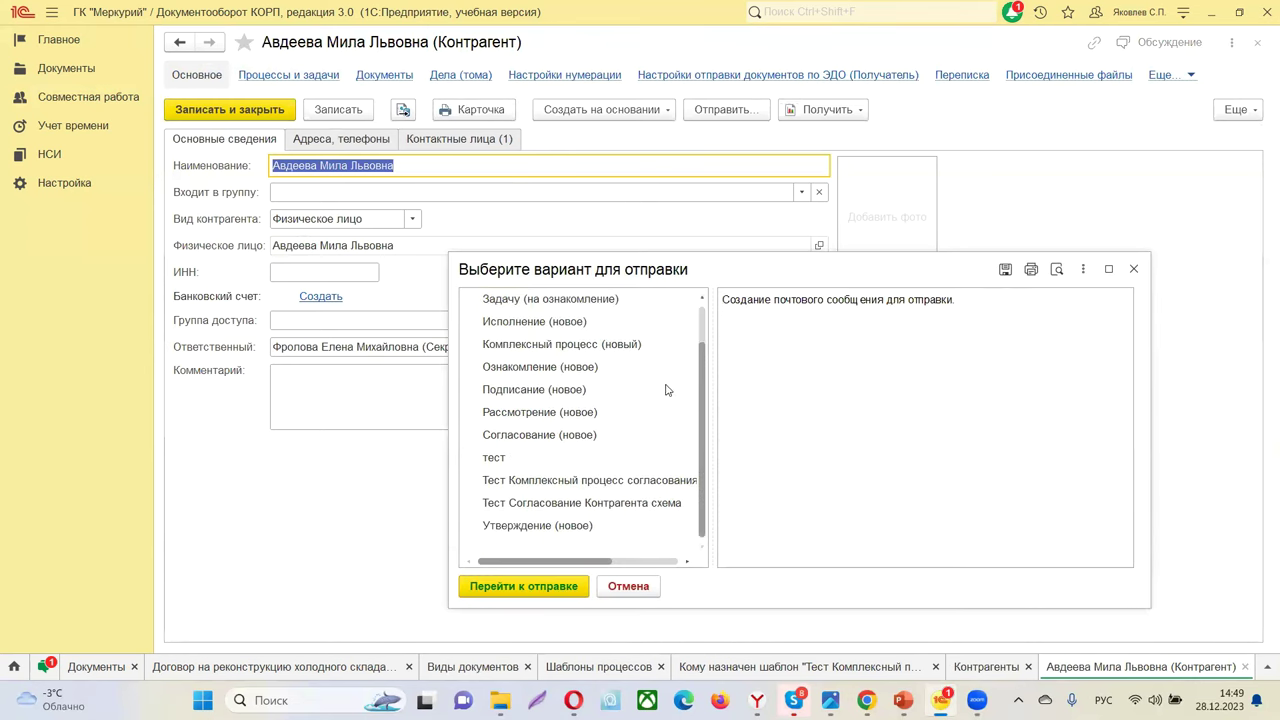
{"action": "double_click", "coordinate": [625, 485]}
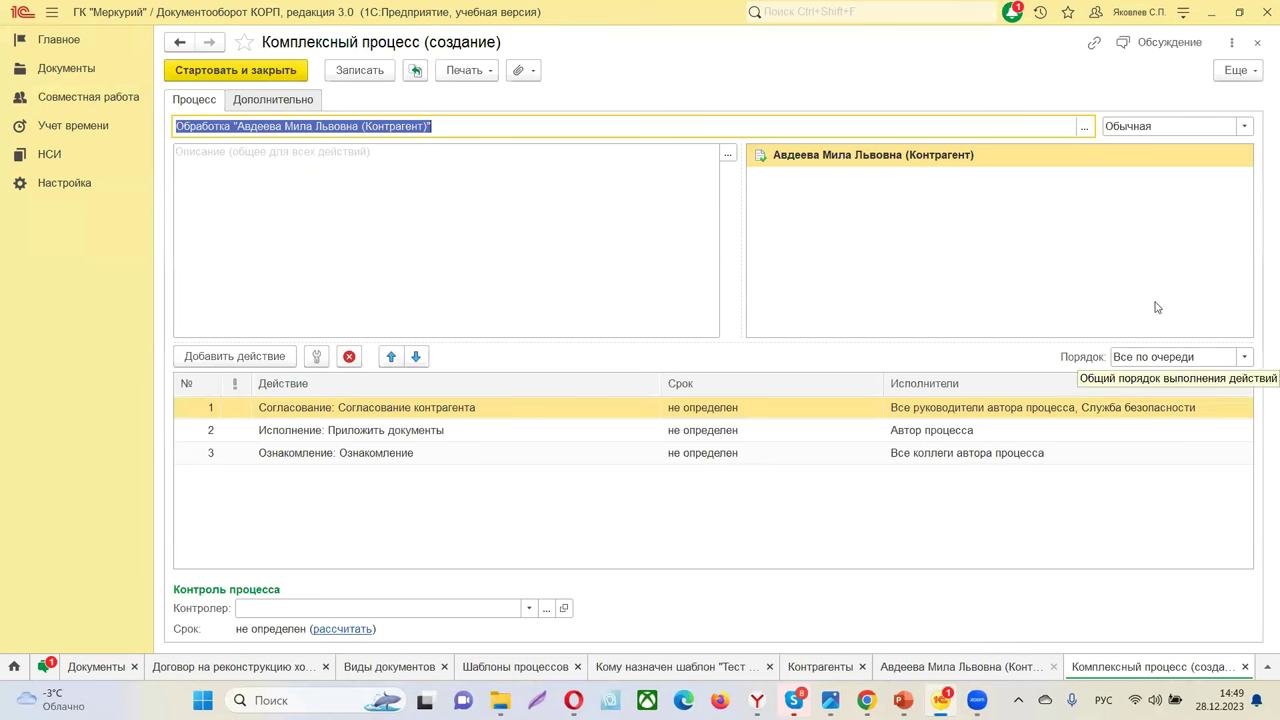
{"action": "left_click", "coordinate": [293, 72]}
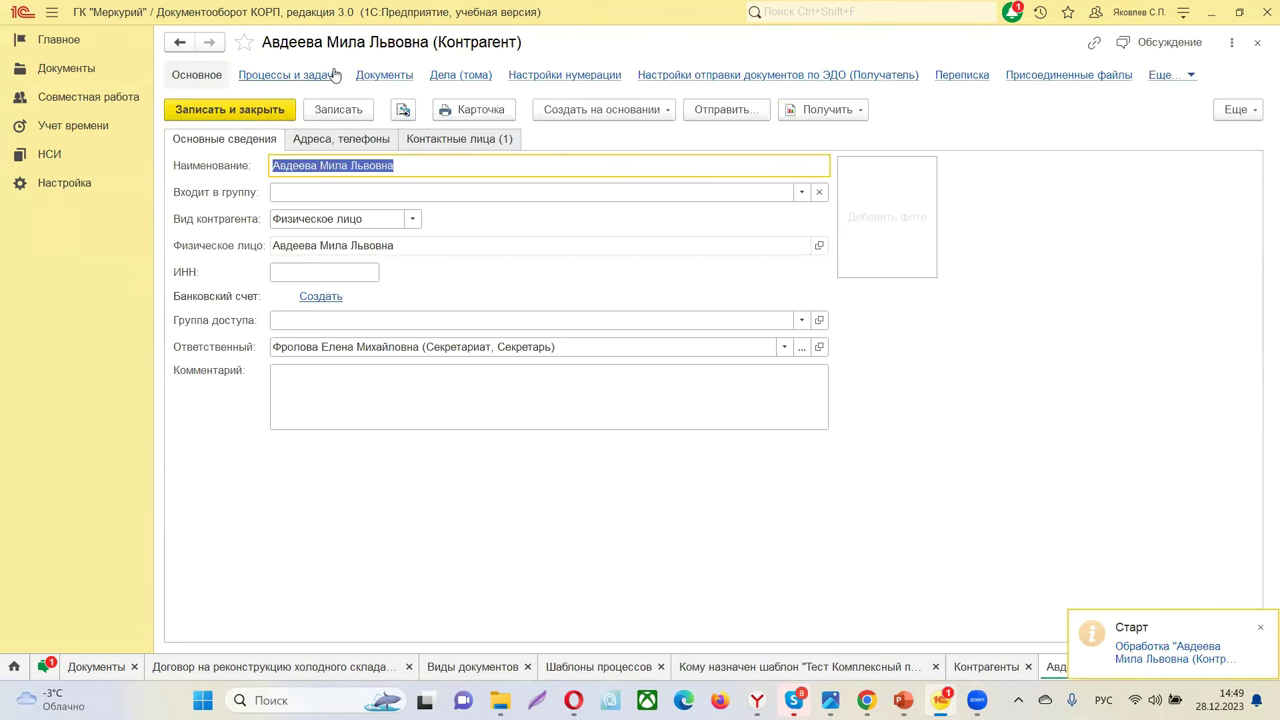
{"action": "left_click", "coordinate": [337, 116]}
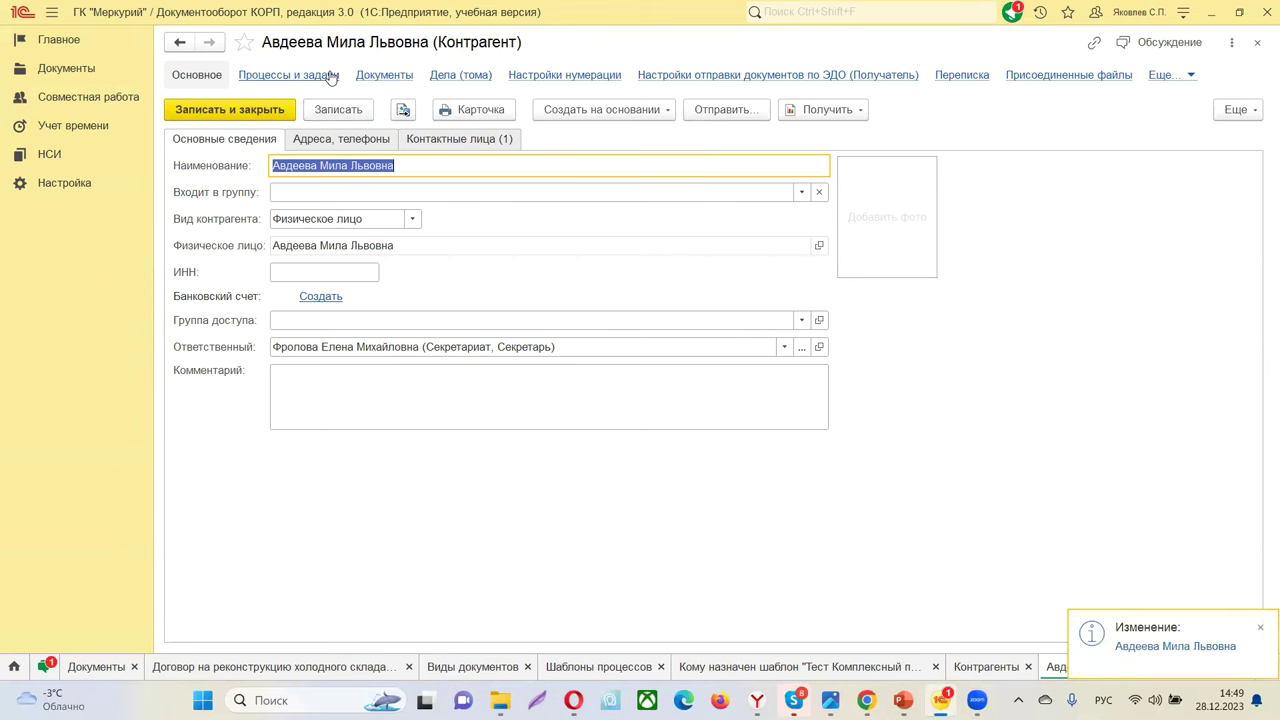
{"action": "left_click", "coordinate": [324, 75]}
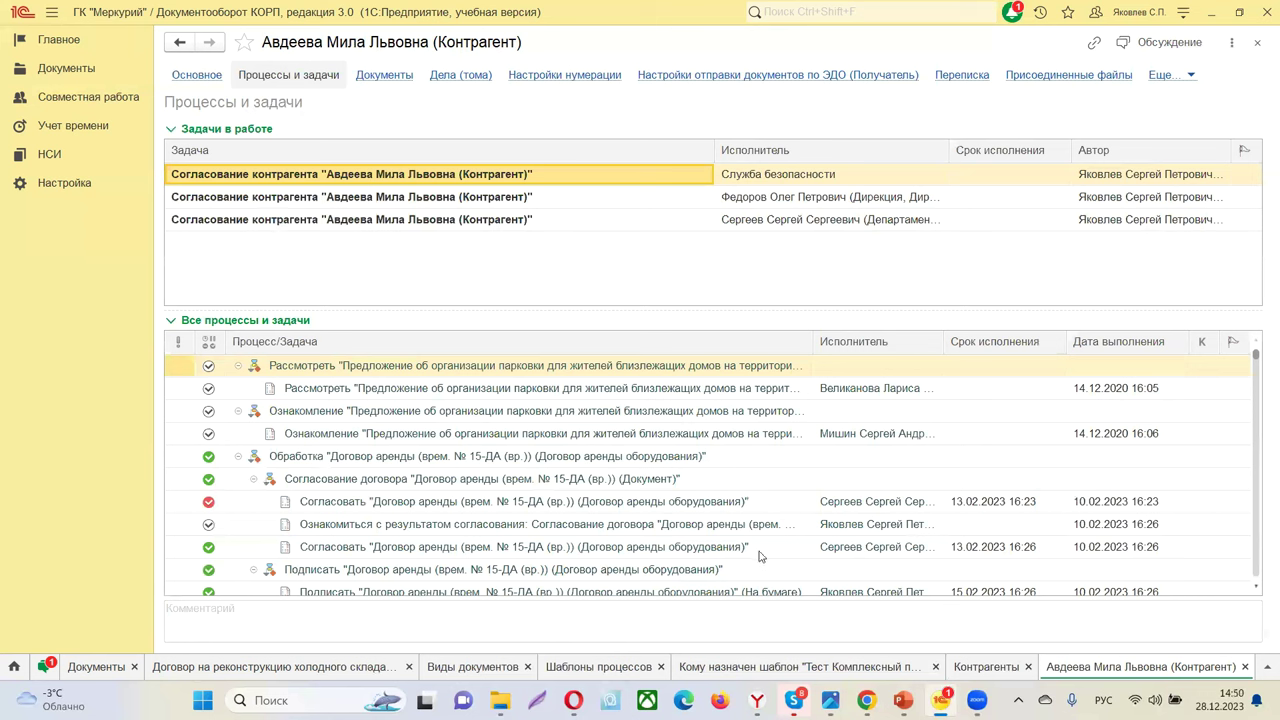
- Switch to the PowerPoint presentation on complex processes and go back to its title slide
{"action": "left_click", "coordinate": [905, 700]}
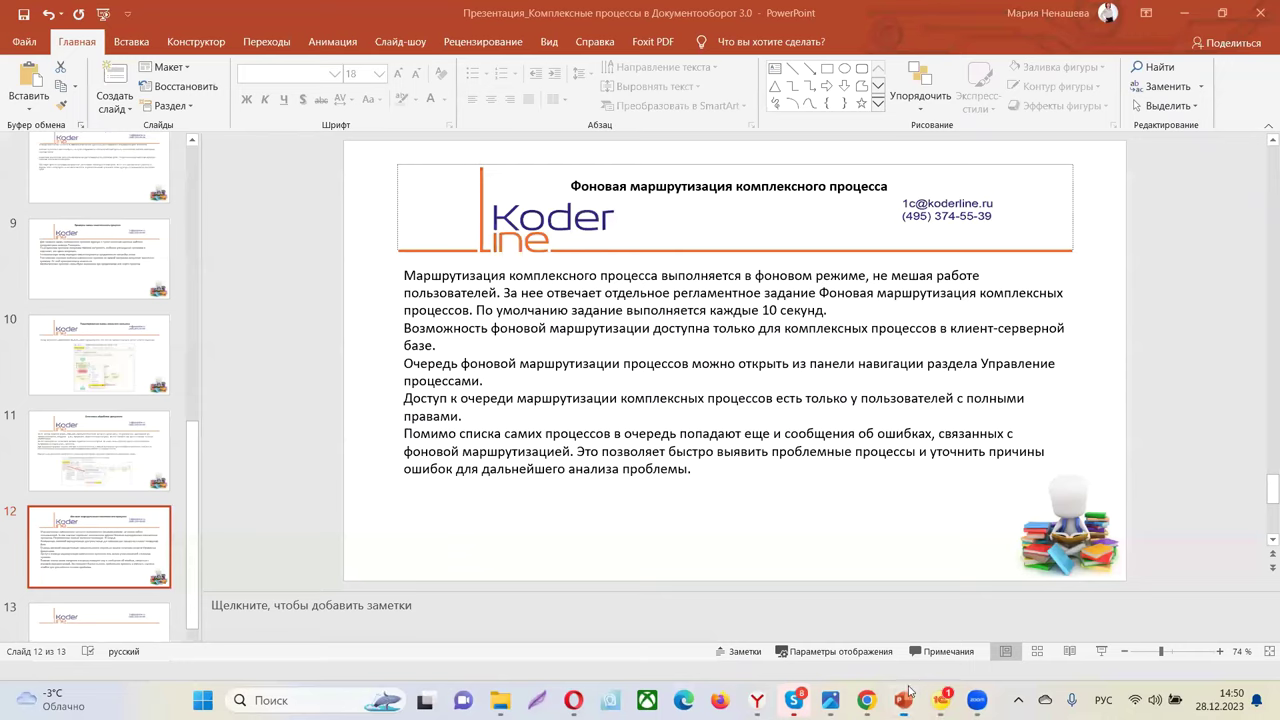
{"action": "scroll", "coordinate": [97, 225], "scroll_direction": "up", "scroll_amount": 10}
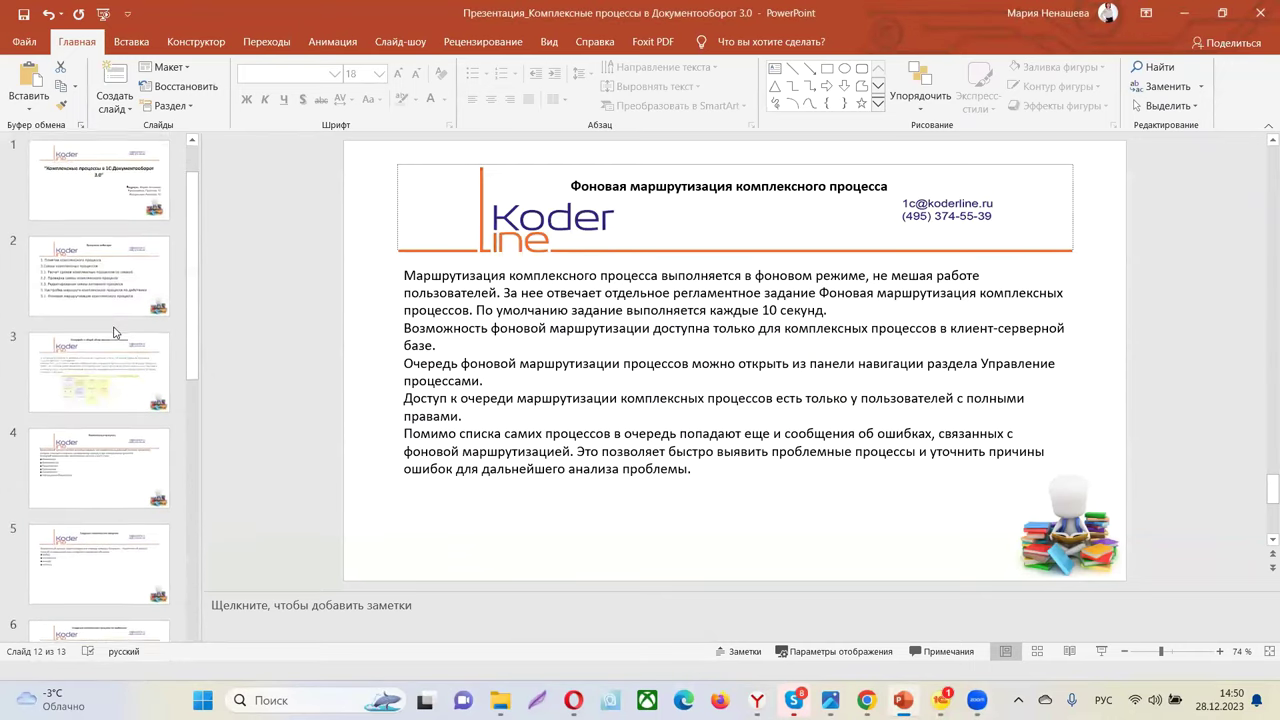
{"action": "left_click", "coordinate": [97, 225]}
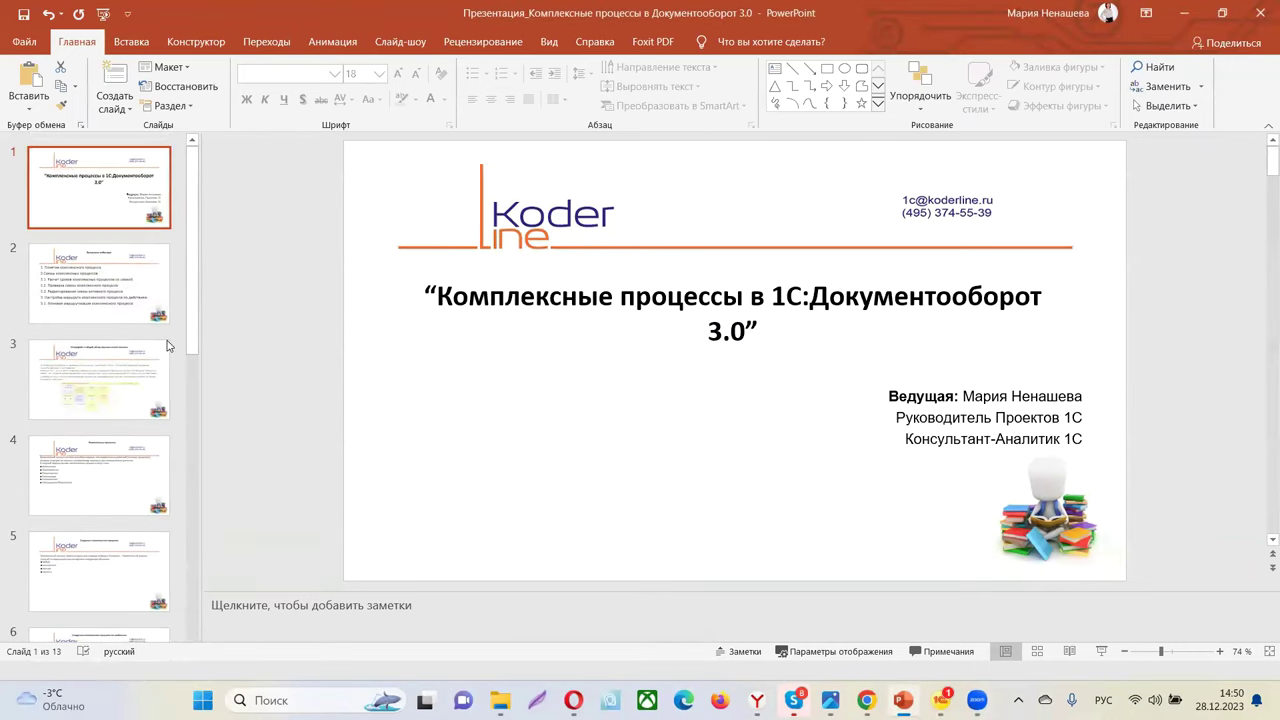